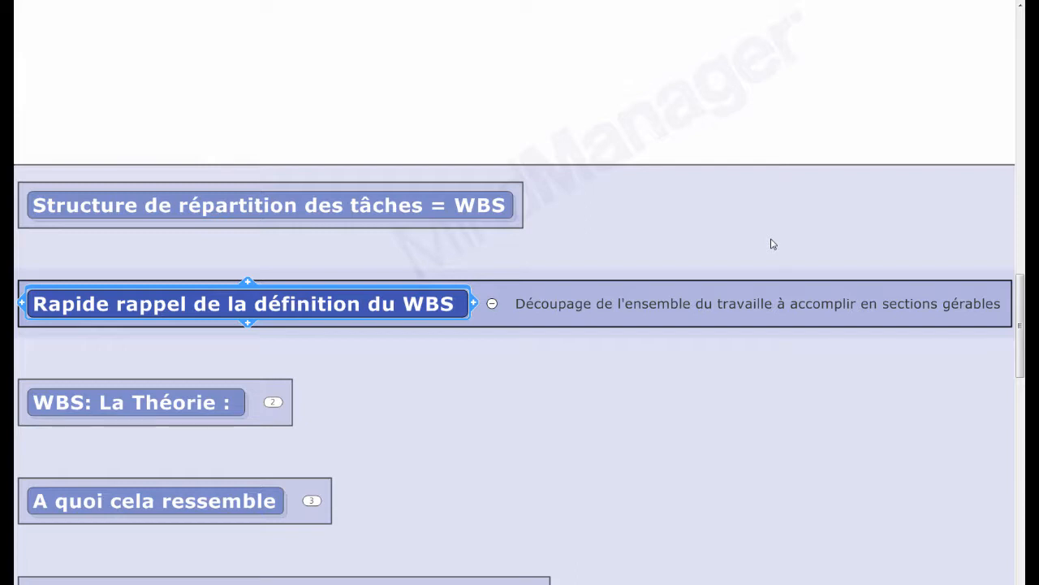
# - Show the "WBS: La Théorie :" topic and view its linked webinar page in the built-in browser, closing the page when done
pyautogui.click(182, 405)
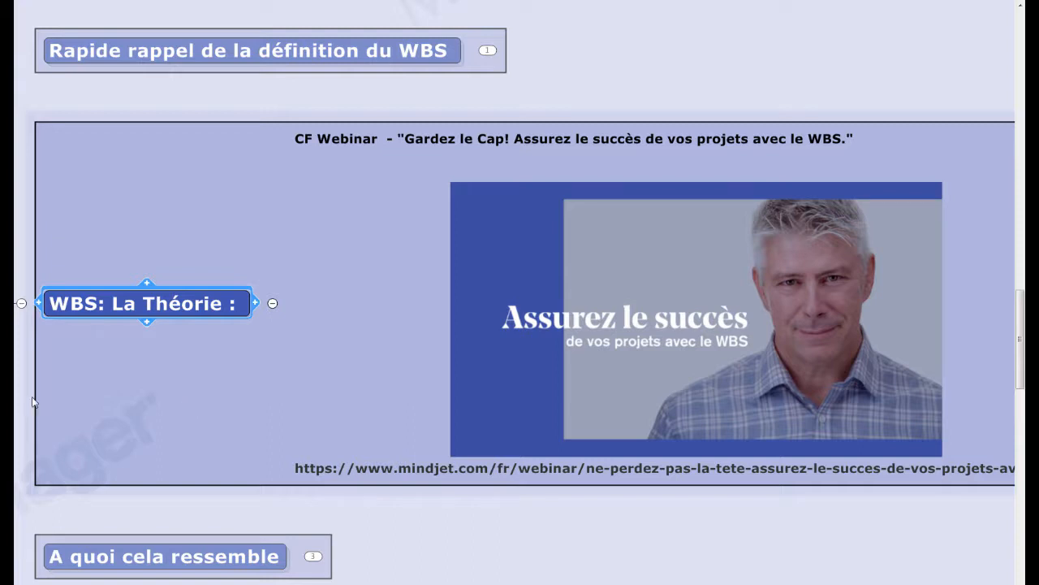
pyautogui.click(775, 367)
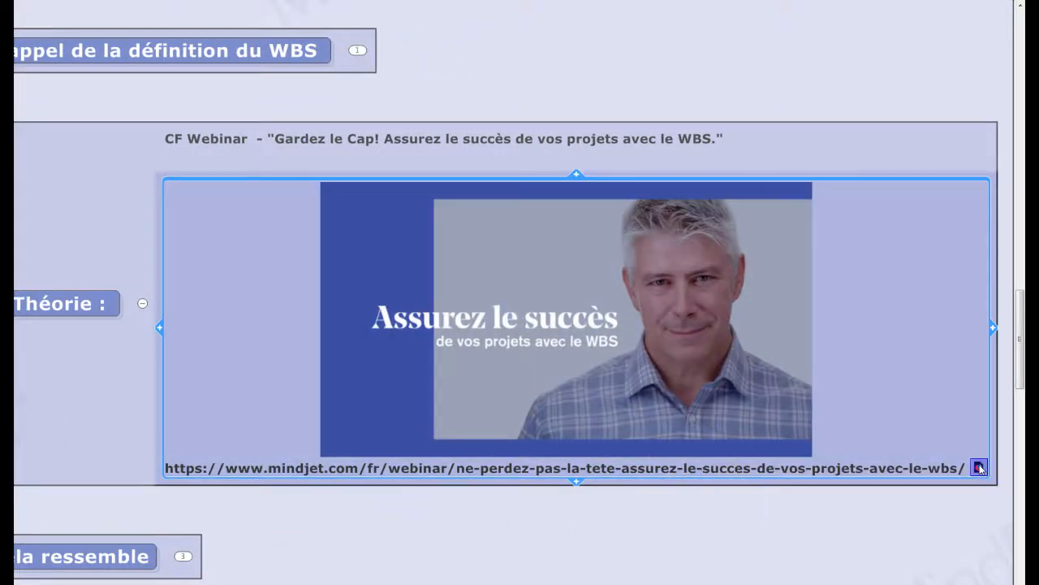
pyautogui.click(979, 468)
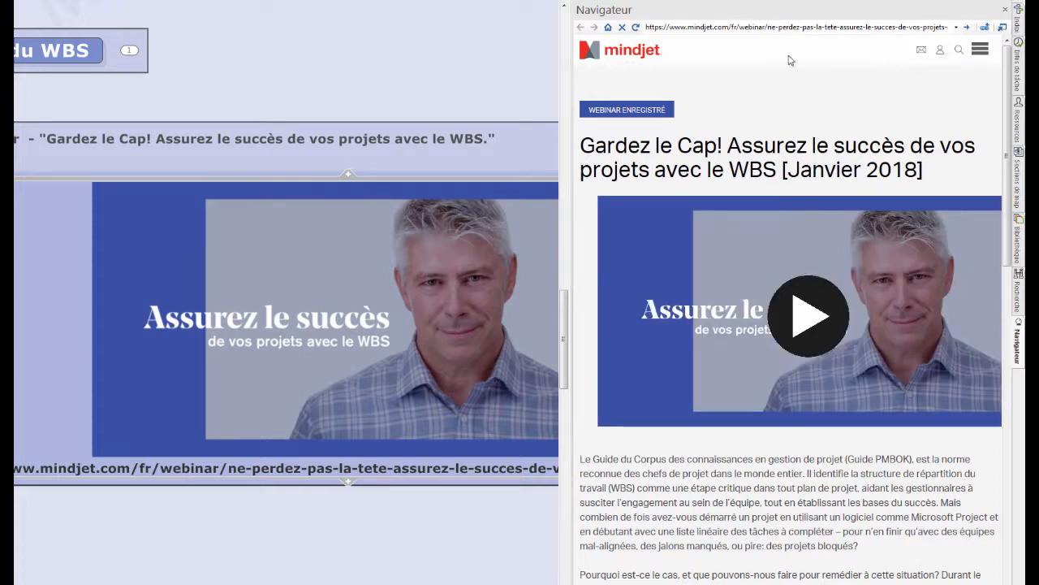
pyautogui.click(1005, 10)
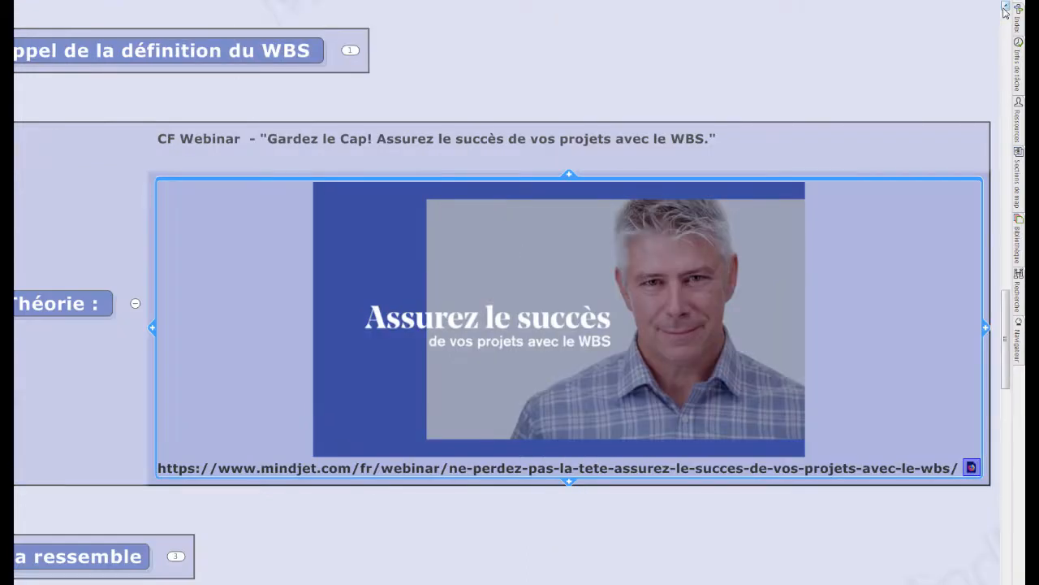
# - Show the table, list and mind map examples under the "A quoi cela ressemble" topic
pyautogui.click(54, 302)
pyautogui.click(204, 544)
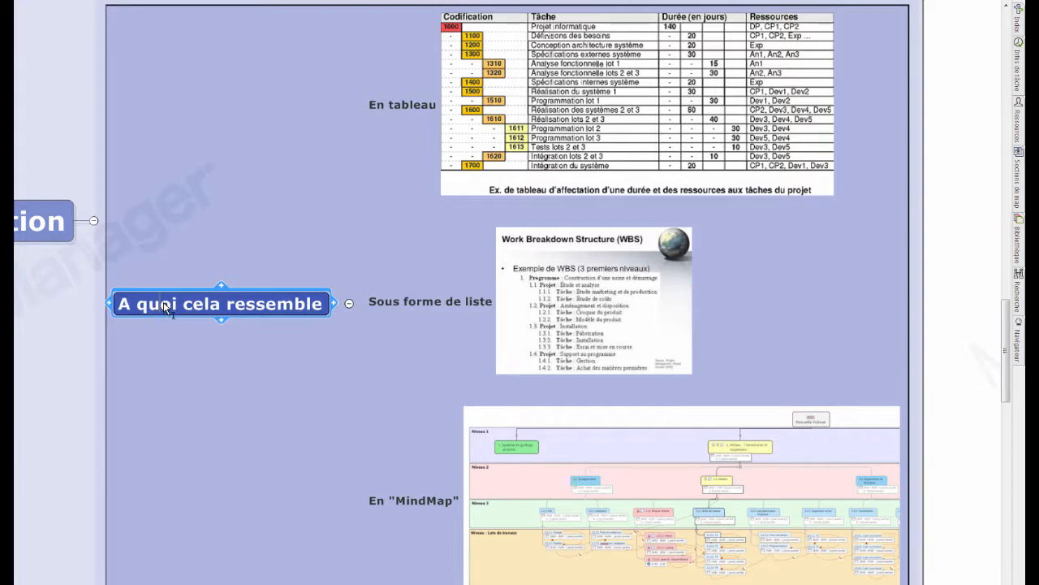
pyautogui.scroll(-1, 163, 302)
# - Expand "Comment MindManager peut vous aider ?" through the "Identifier les éléments les plus importants" branch down to the subtopic on running information-gathering meetings
pyautogui.click(237, 573)
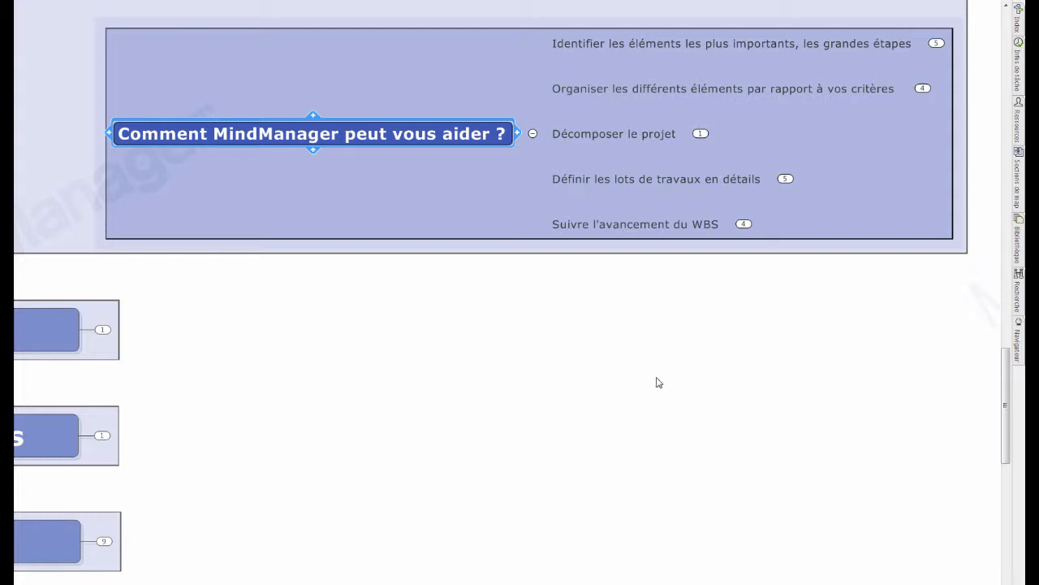
pyautogui.click(742, 47)
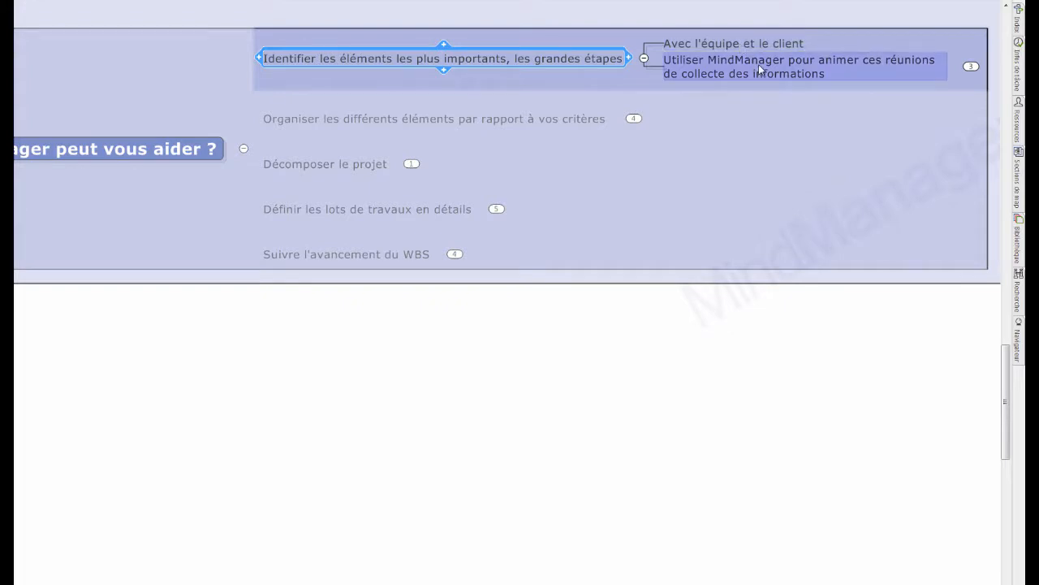
pyautogui.click(758, 64)
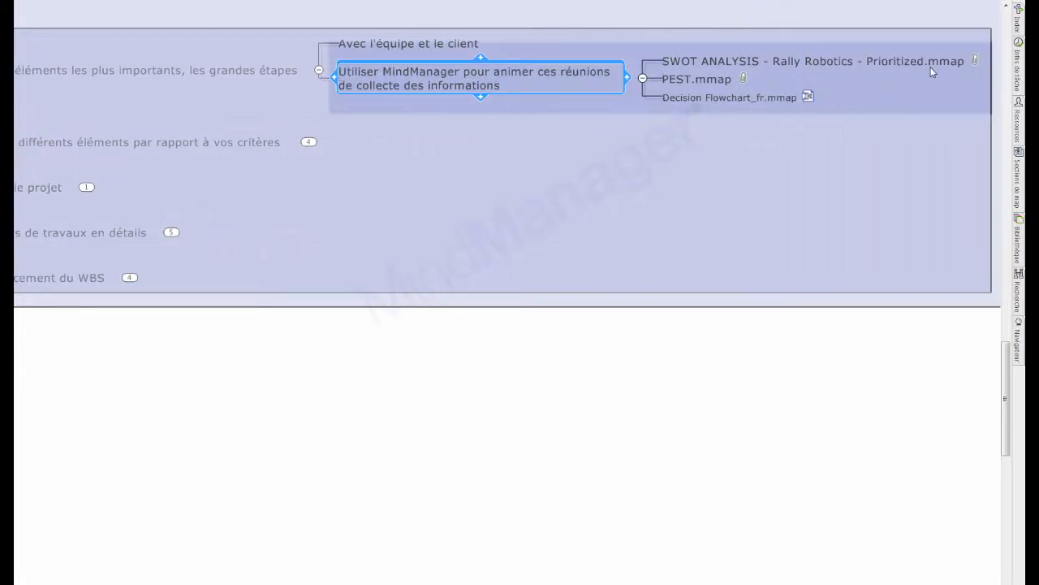
# - Open the attached map "SWOT ANALYSIS - Rally Robotics - Prioritized.mmap", review its matrix, leave presentation mode and return to the webinar map
pyautogui.moveTo(975, 63)
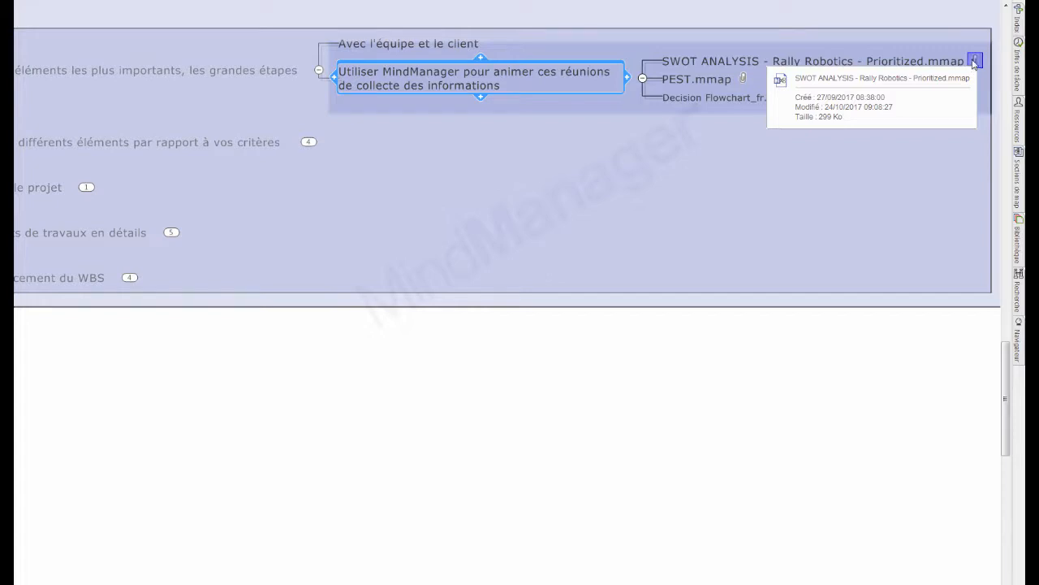
pyautogui.click(974, 64)
pyautogui.scroll(-3, 972, 65)
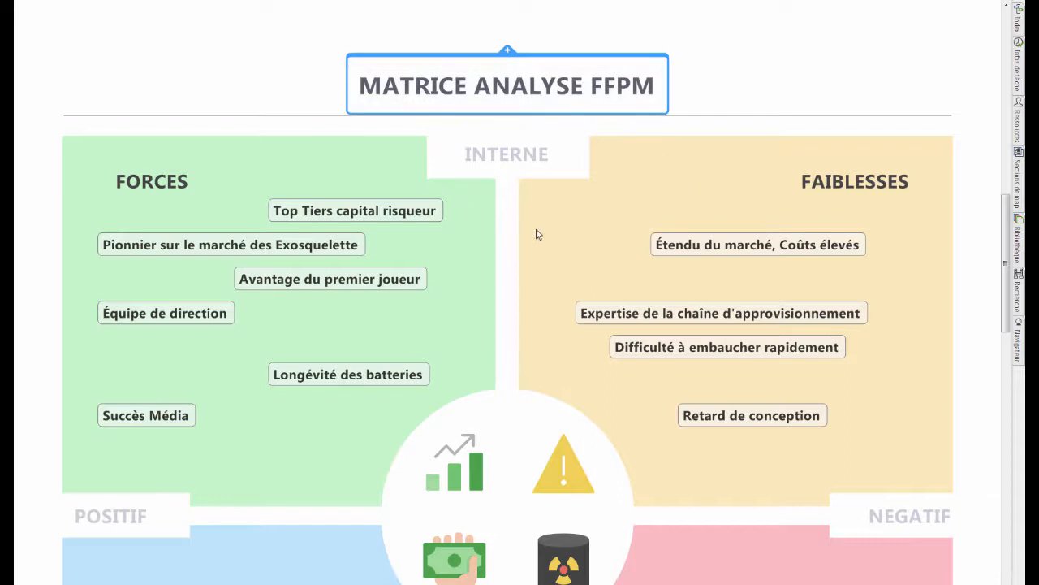
pyautogui.scroll(-1, 536, 235)
pyautogui.keyDown('ctrl'); pyautogui.scroll(-1, 538, 233); pyautogui.keyUp('ctrl')
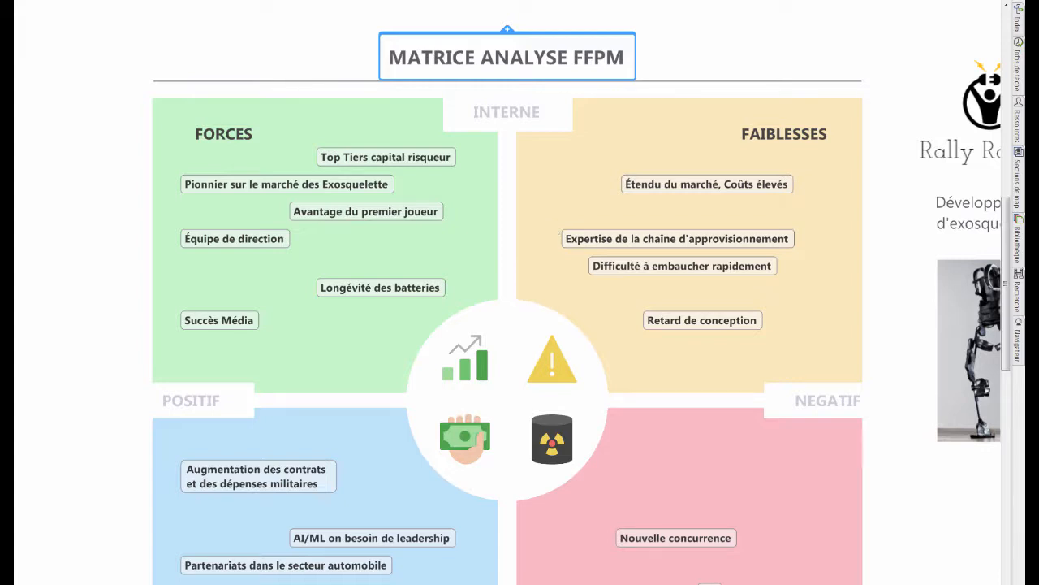
pyautogui.press('Escape')
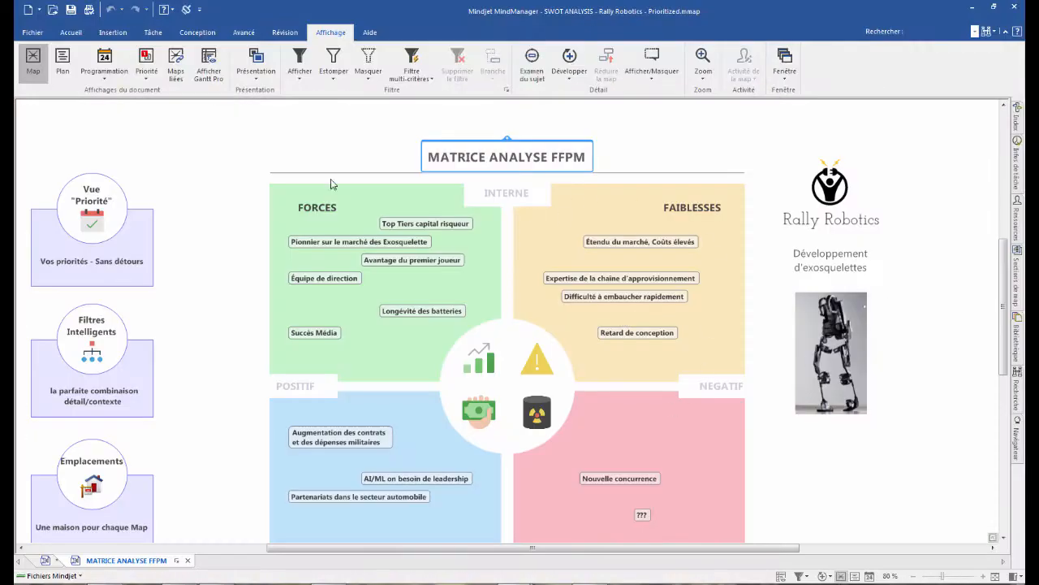
pyautogui.click(46, 561)
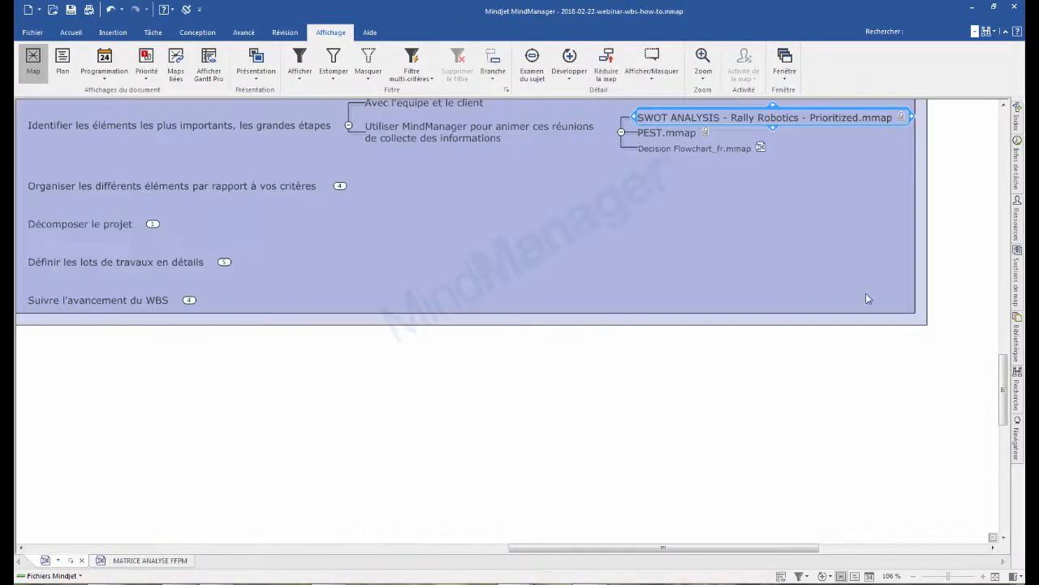
# - View the linked maps PEST.mmap and Decision Flowchart_fr.mmap, returning to the webinar map after each
pyautogui.click(705, 133)
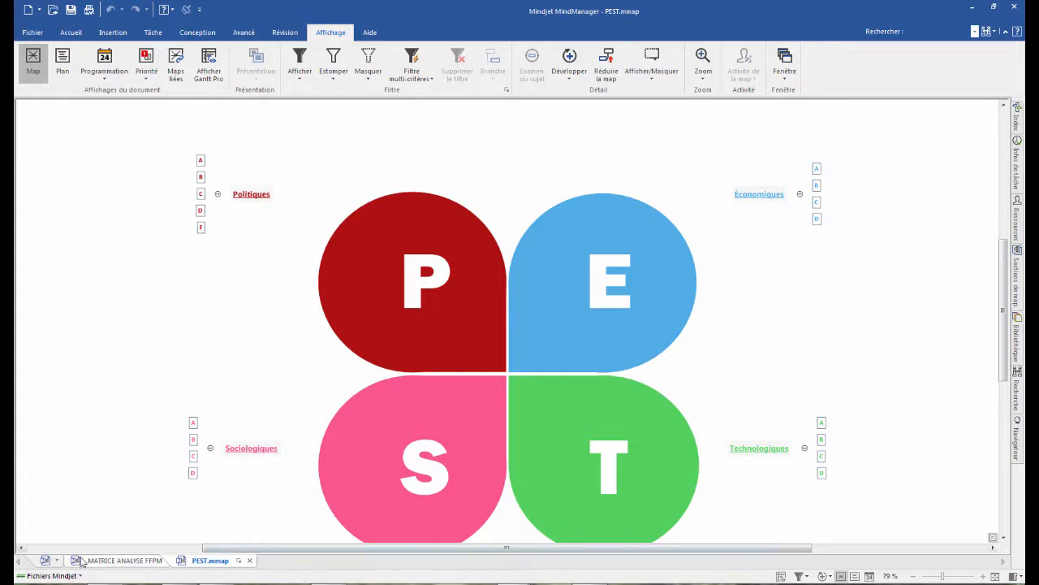
pyautogui.click(45, 560)
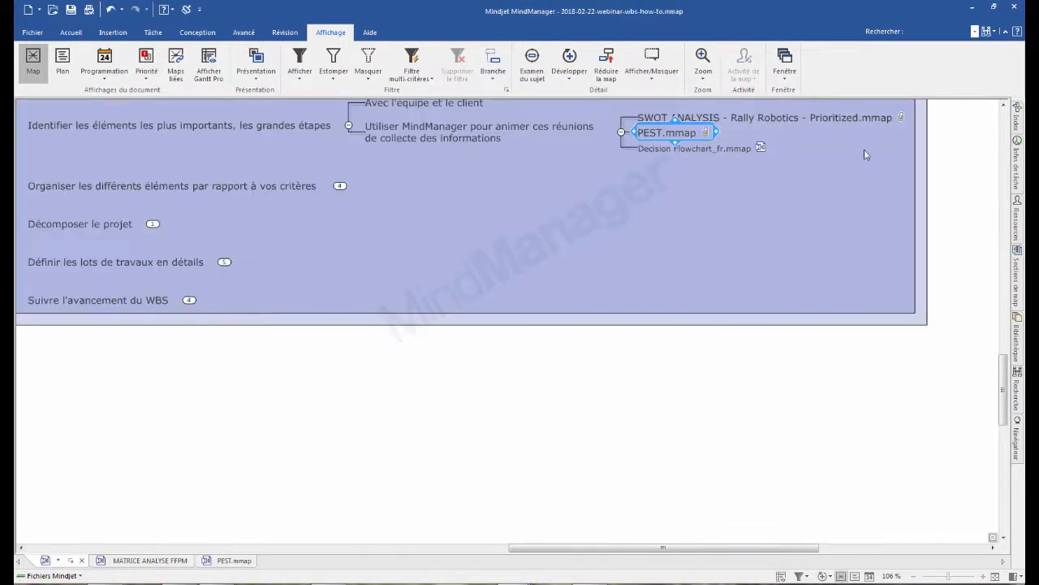
pyautogui.click(759, 147)
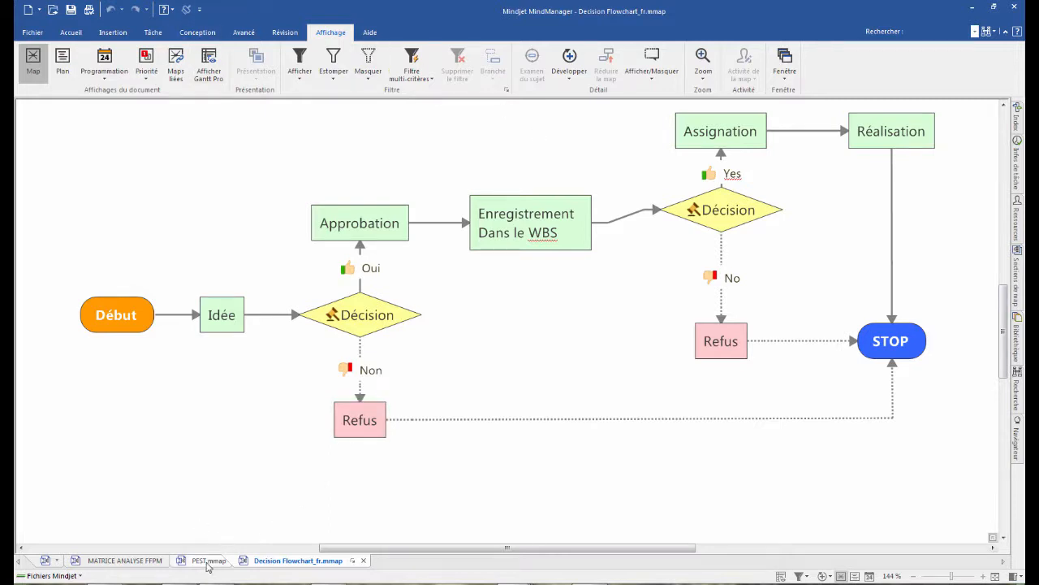
pyautogui.click(56, 562)
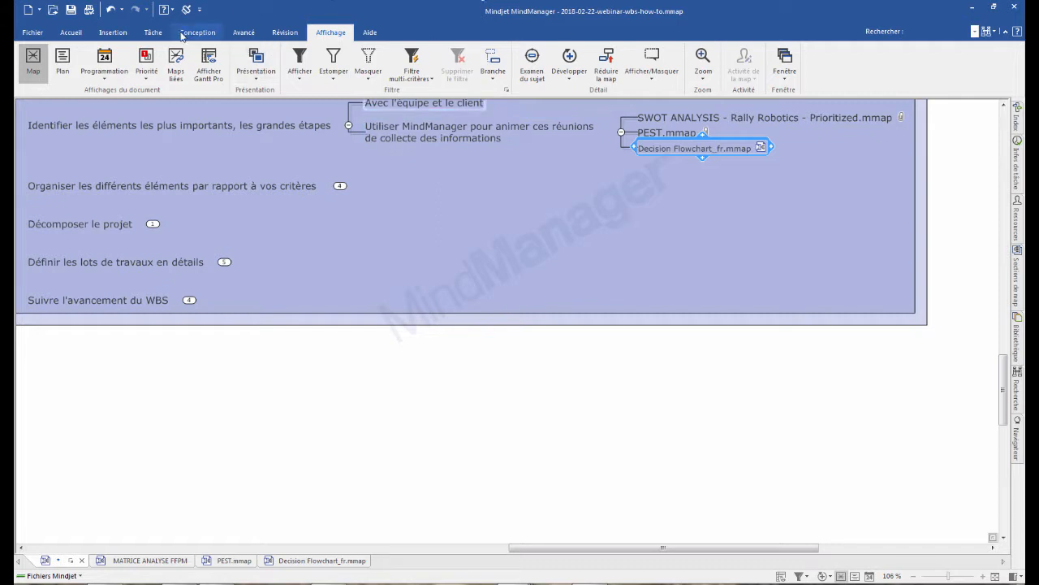
# - Resume the presentation and show the details of "Organiser les différents éléments", "Décomposer le projet" and "Définir les lots de travaux en détails"
pyautogui.press('F11')
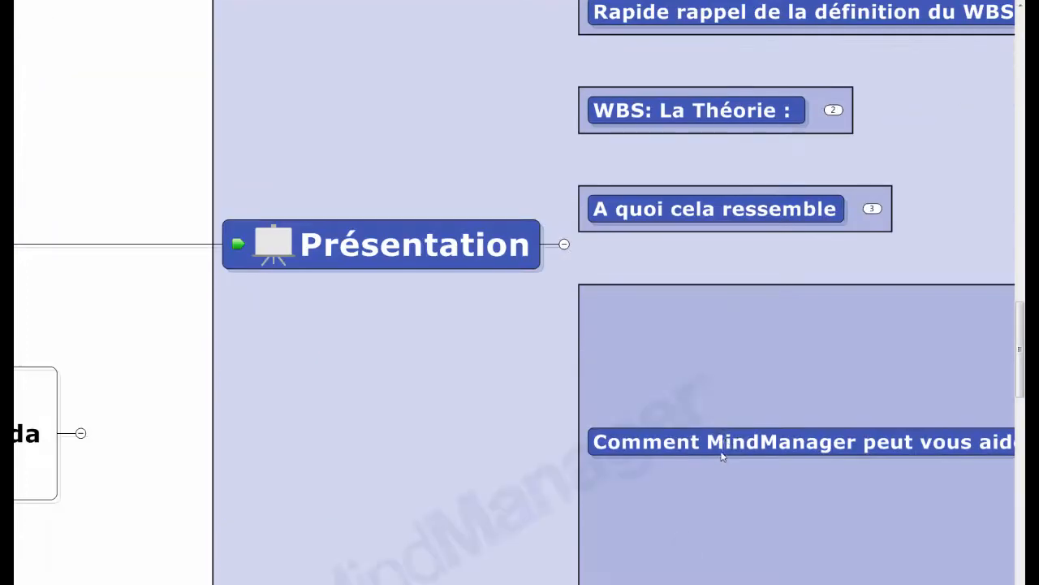
pyautogui.click(721, 452)
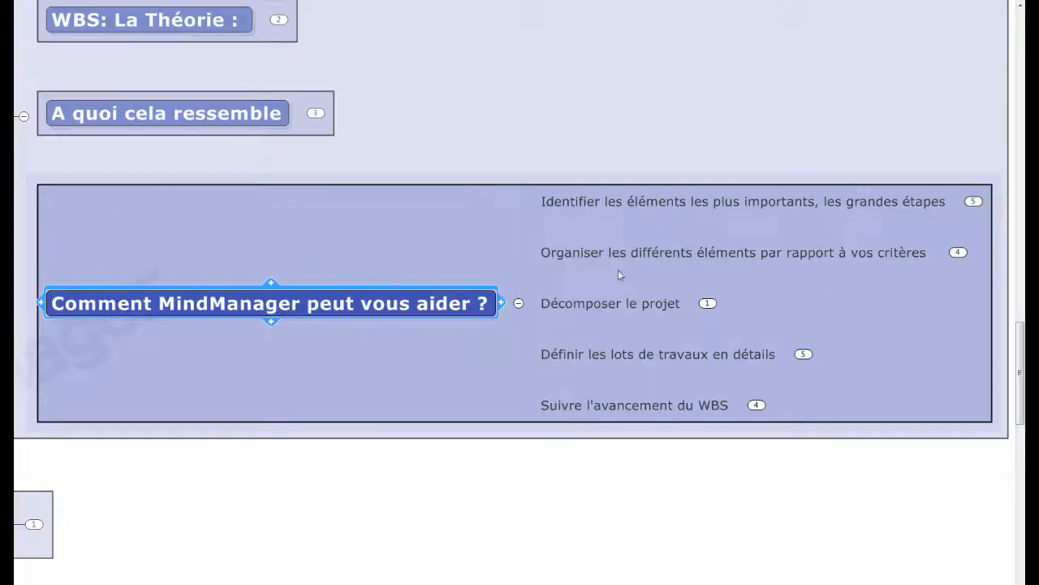
pyautogui.click(652, 250)
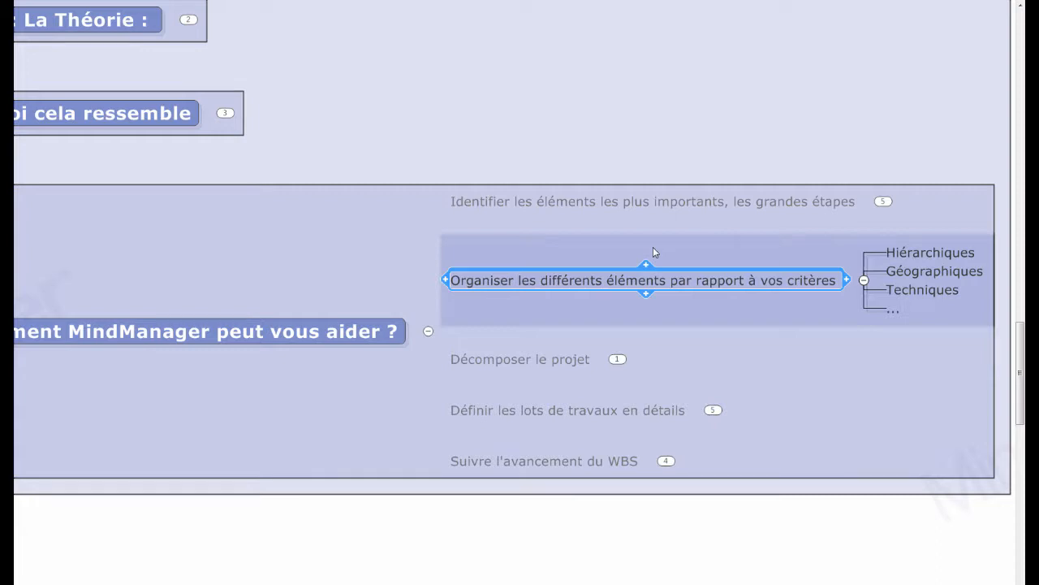
pyautogui.click(547, 363)
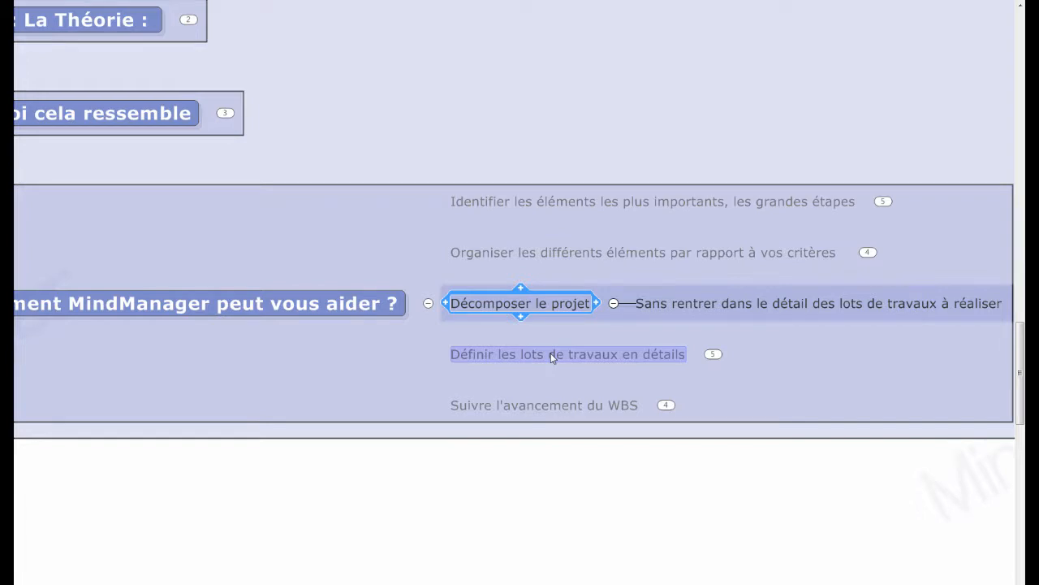
pyautogui.click(550, 354)
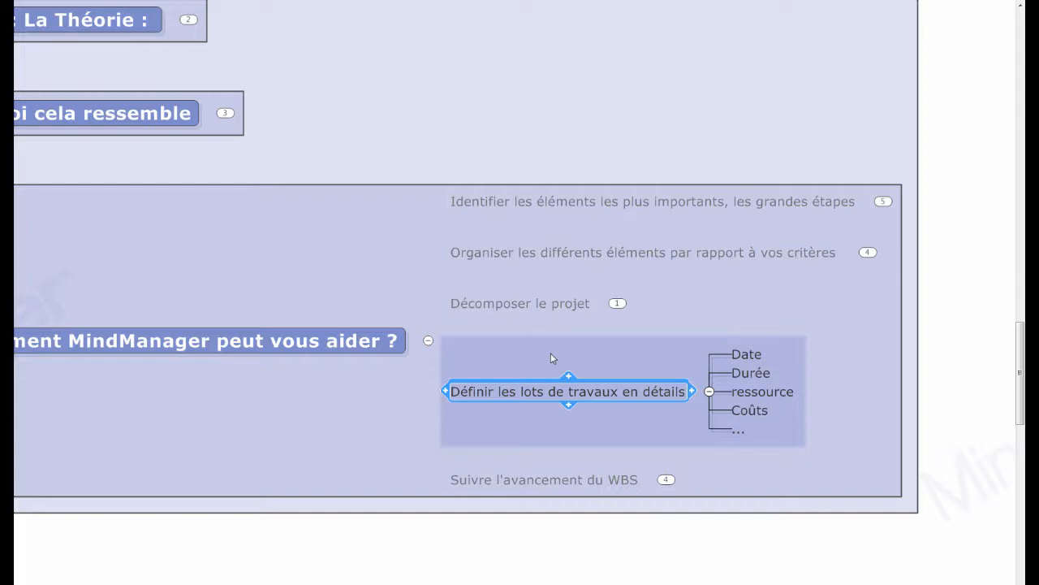
# - Show the work-package tracking tools under "Suivre l'avancement du WBS", collapse the "Comment MindManager peut vous aider ?" topic and exit the presentation
pyautogui.click(543, 479)
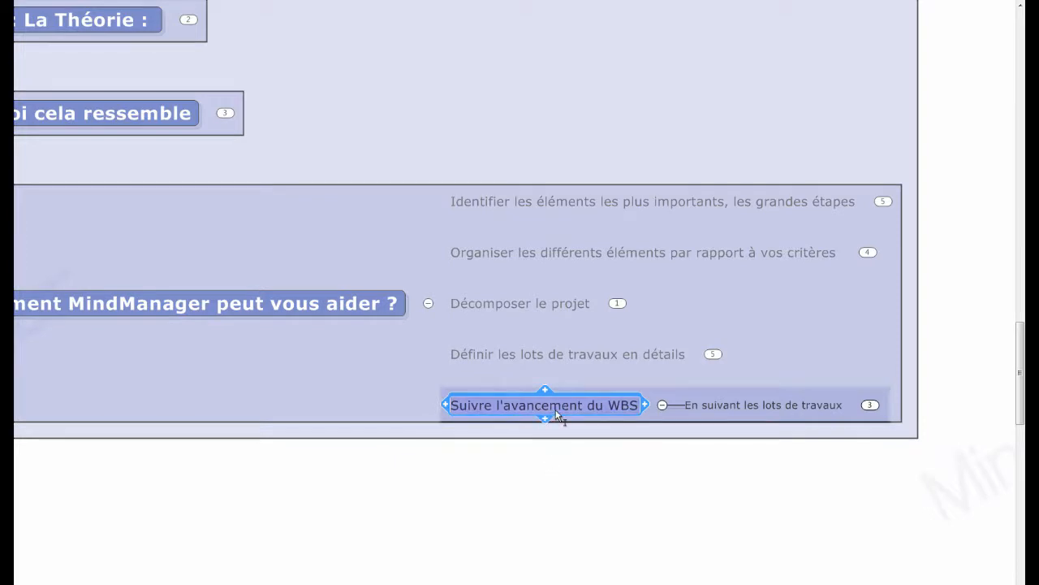
pyautogui.click(749, 406)
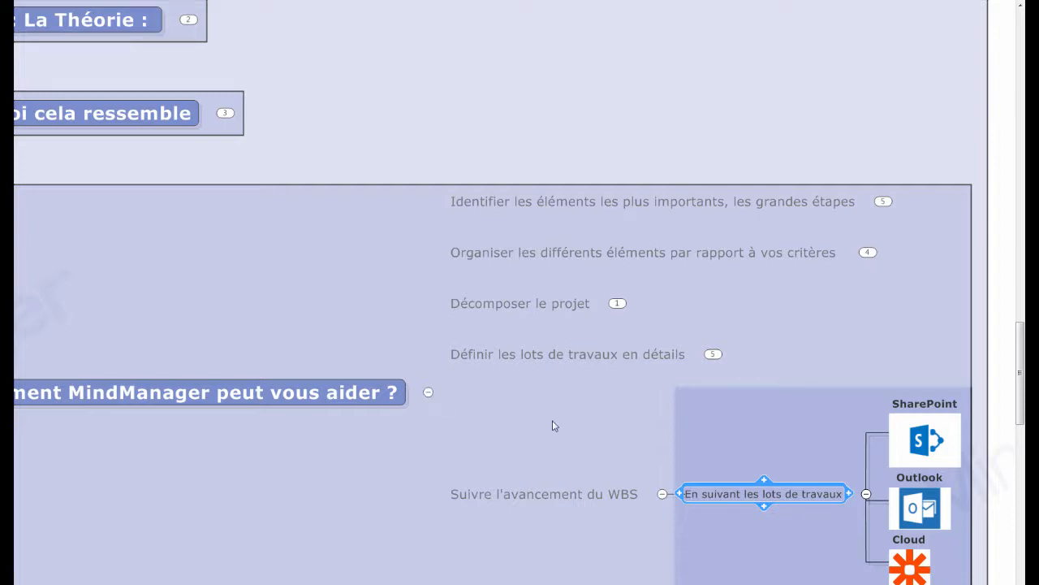
pyautogui.click(429, 394)
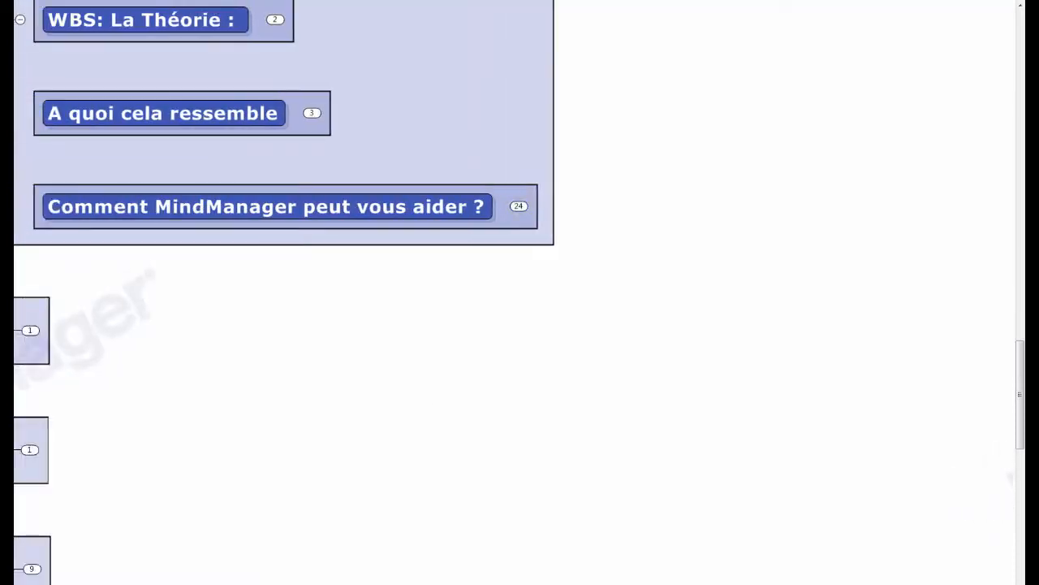
pyautogui.press('Escape')
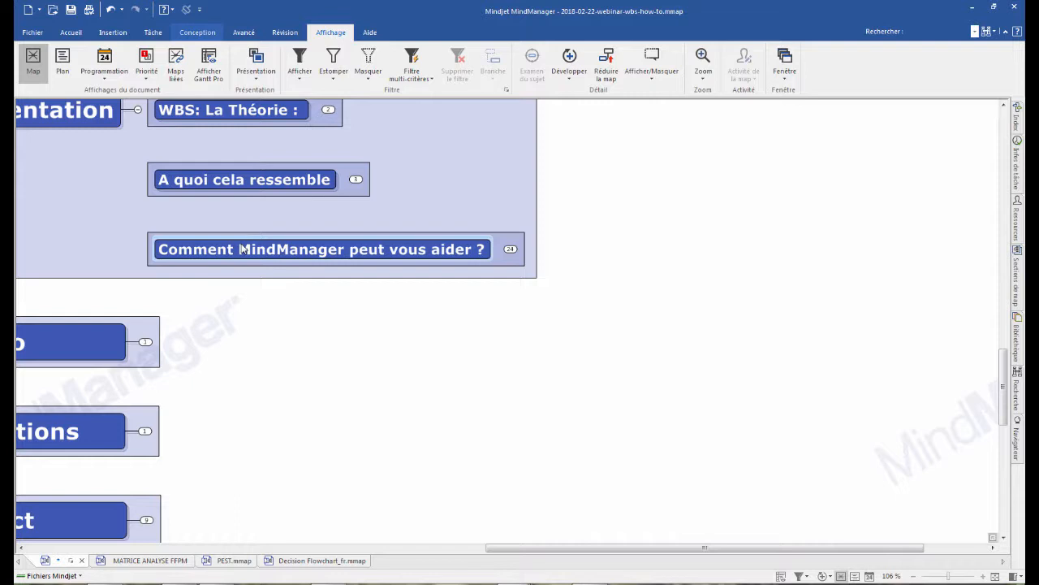
# - Create a new map from the blank "Map à droite" template
pyautogui.click(31, 34)
pyautogui.click(45, 81)
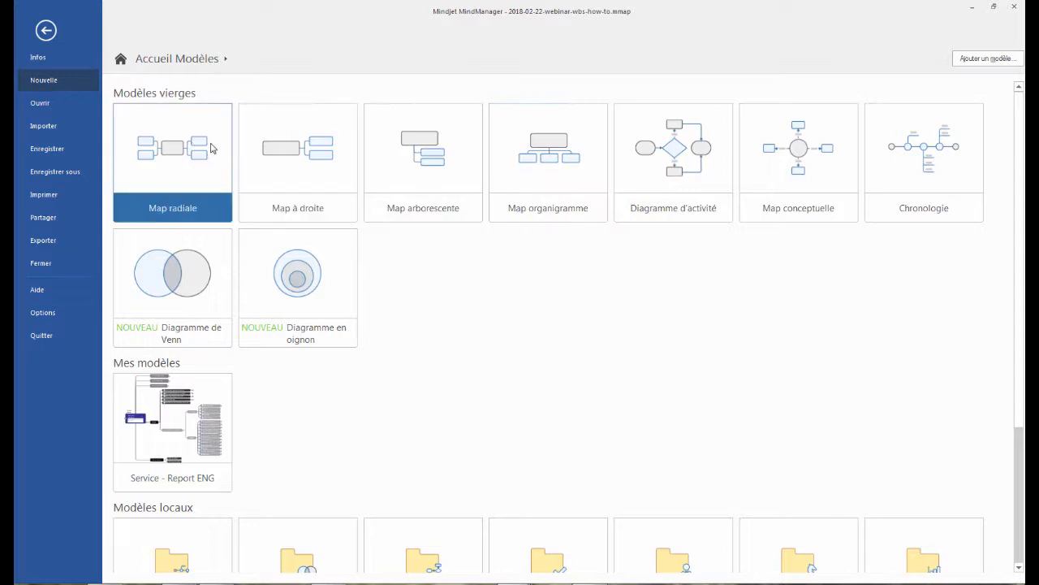
pyautogui.click(302, 146)
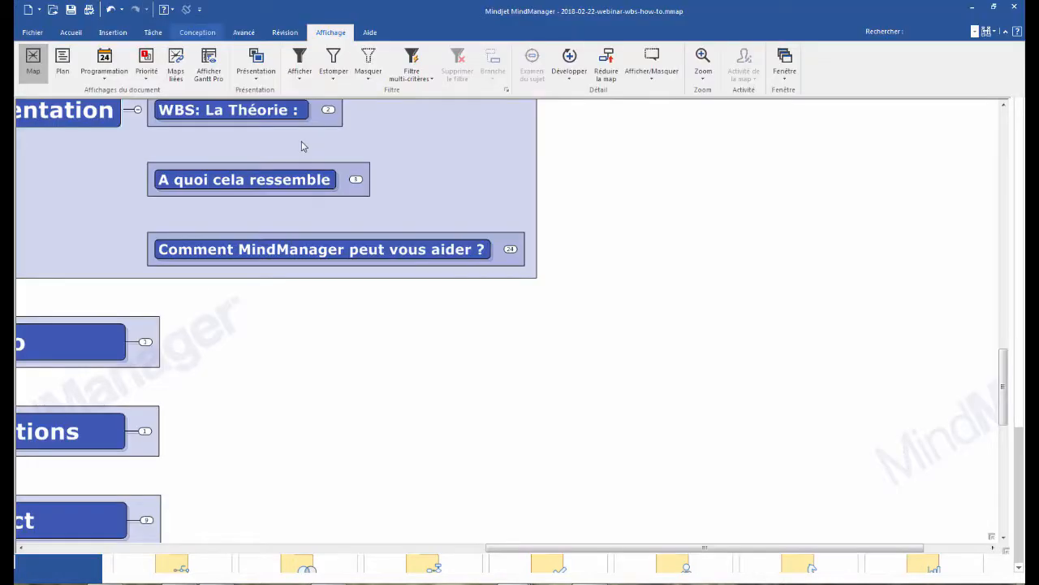
# - Add three main topics to the central topic and four subtopics under the third main topic
pyautogui.press('Return')
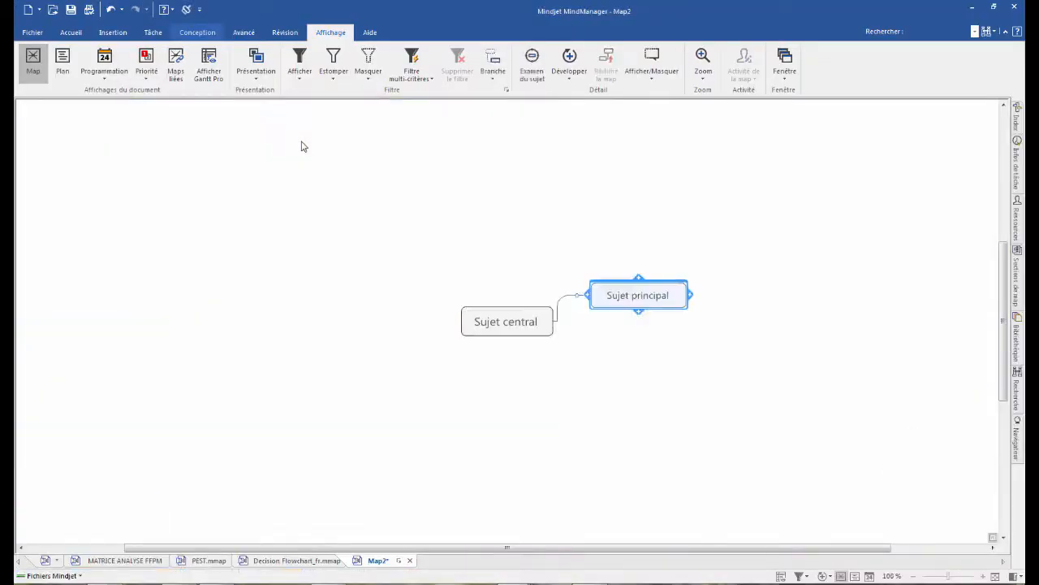
pyautogui.press('Return')
pyautogui.press('Return')
pyautogui.press('Insert')
pyautogui.press('Return')
pyautogui.press('Return')
pyautogui.press('Return')
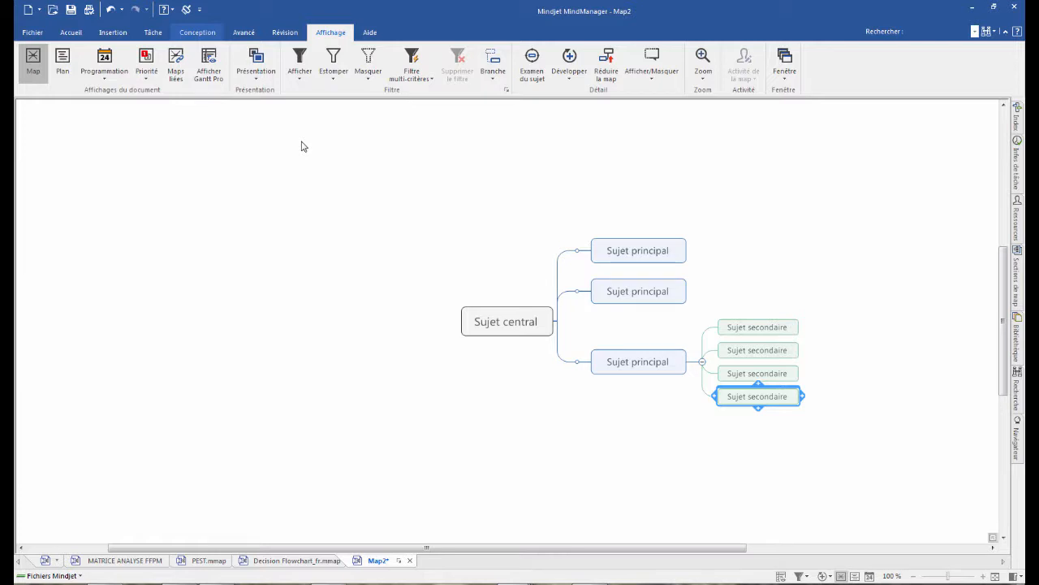
# - Change the layout of the whole map to "Organigramme" from the central topic
pyautogui.click(490, 324)
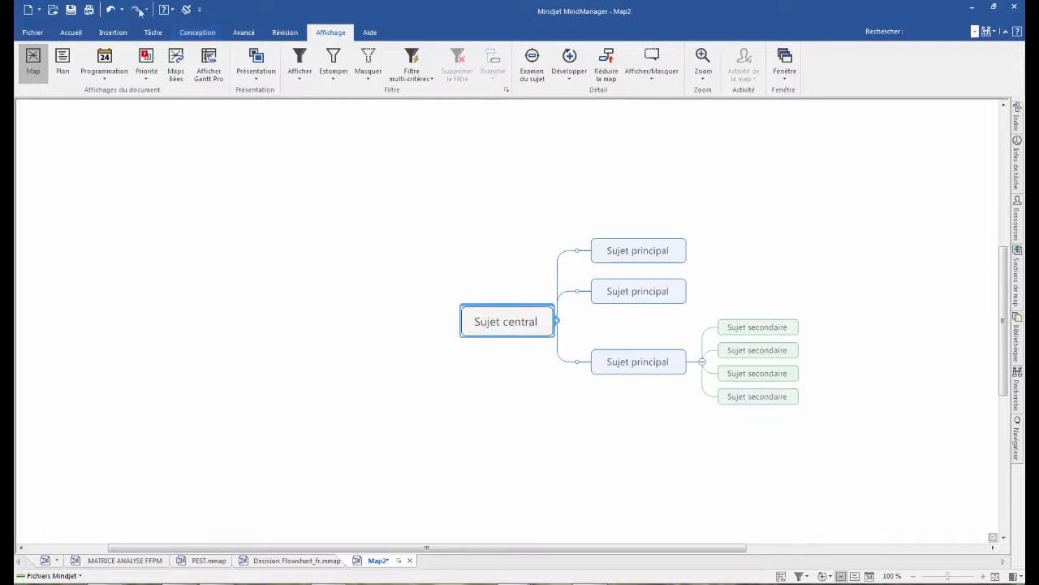
pyautogui.click(199, 34)
pyautogui.click(433, 69)
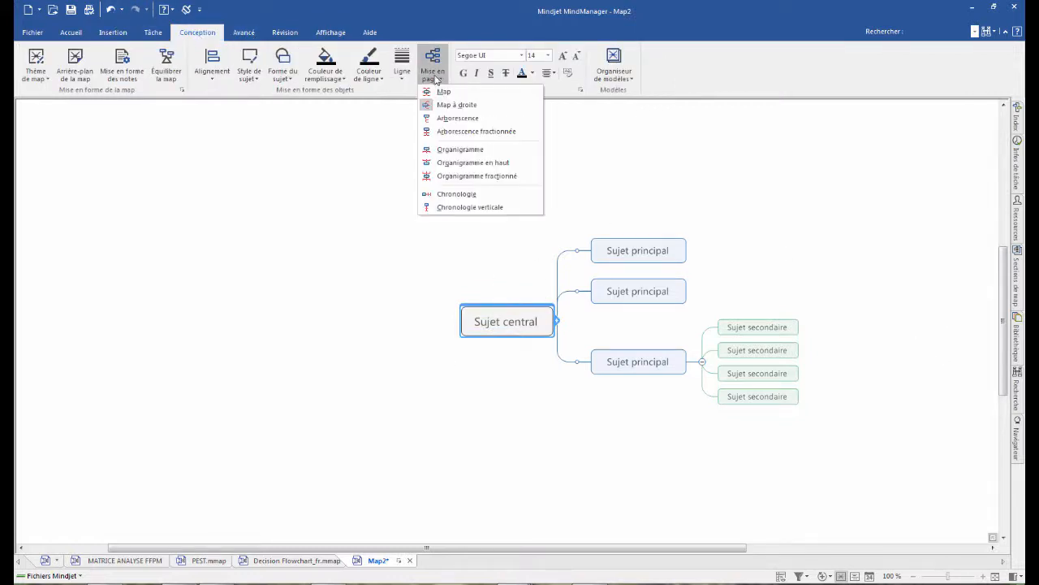
pyautogui.click(462, 151)
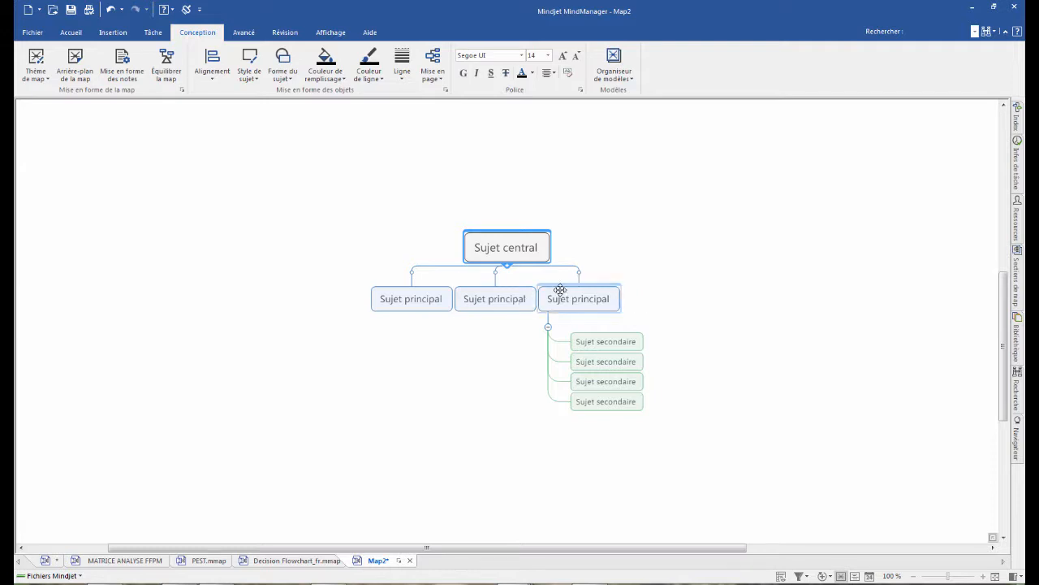
# - Set the organization chart depth of the map to 3 levels
pyautogui.click(431, 82)
pyautogui.moveTo(456, 197)
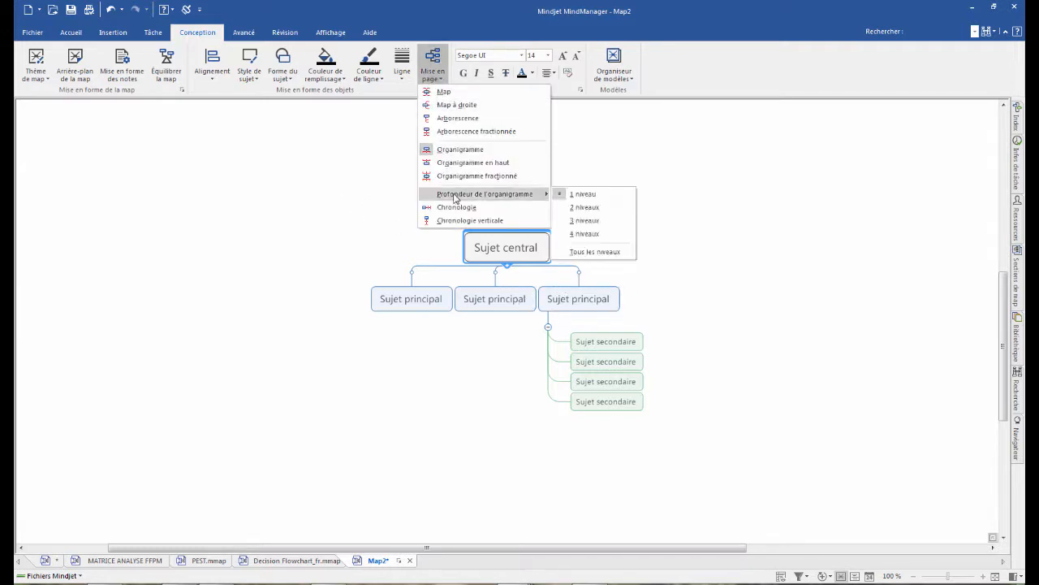
pyautogui.click(601, 221)
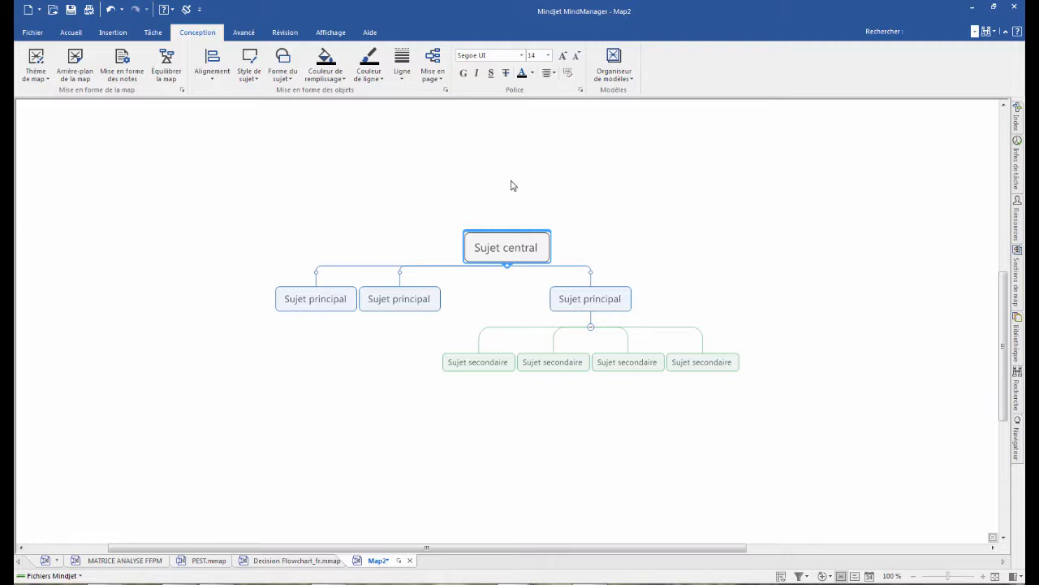
# - Rename the central topic "WBS Nouvelle Voiture", with "WBS" on the first line and "Nouvelle Voiture" on the second
pyautogui.click(510, 245)
pyautogui.write('WBS')
pyautogui.press('Return')
pyautogui.click(519, 247)
pyautogui.click(523, 252)
pyautogui.hotkey('shift', 'Return')
pyautogui.write('Nouvelle Voiture')
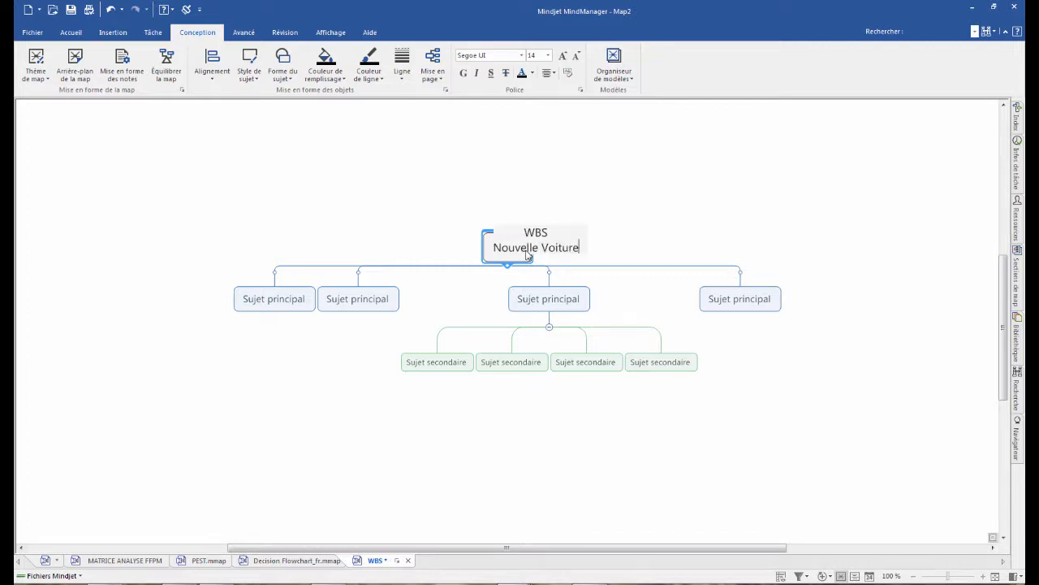
pyautogui.press('Return')
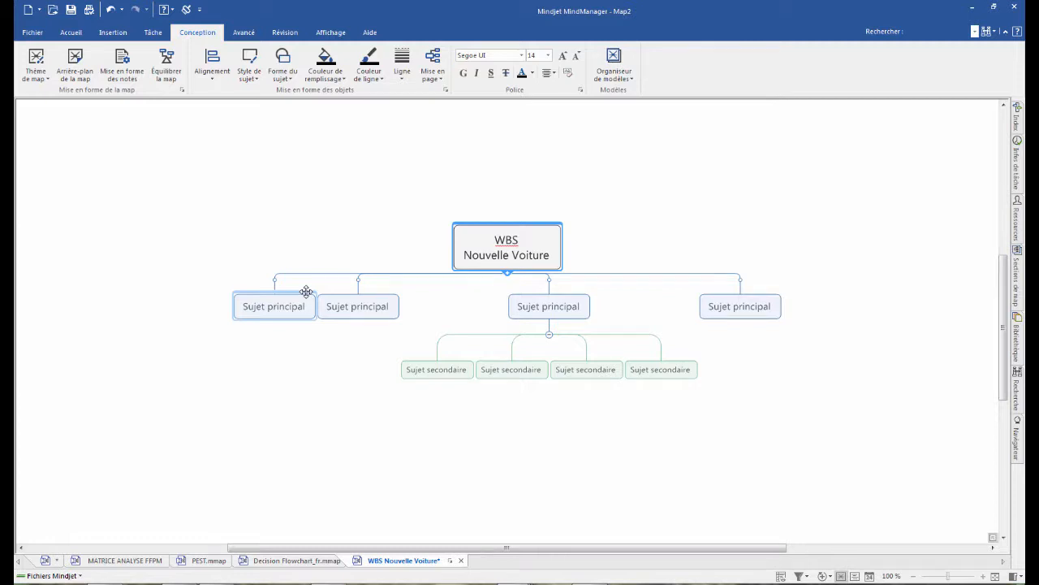
# - Rename the second main topic "Moteur, Transmission et Suspension"
pyautogui.click(350, 310)
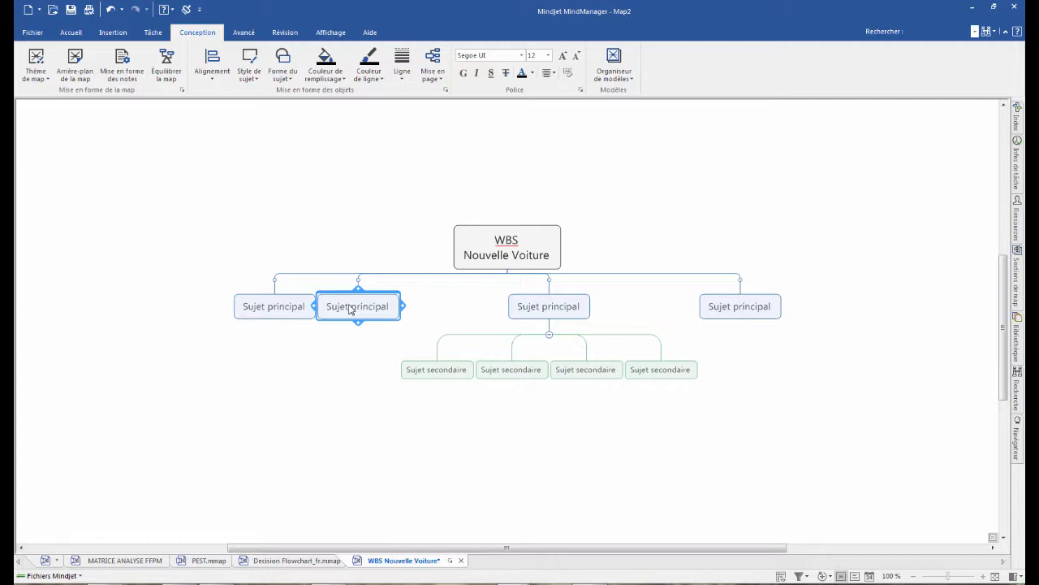
pyautogui.write('Moteur, Transmission et Suspension')
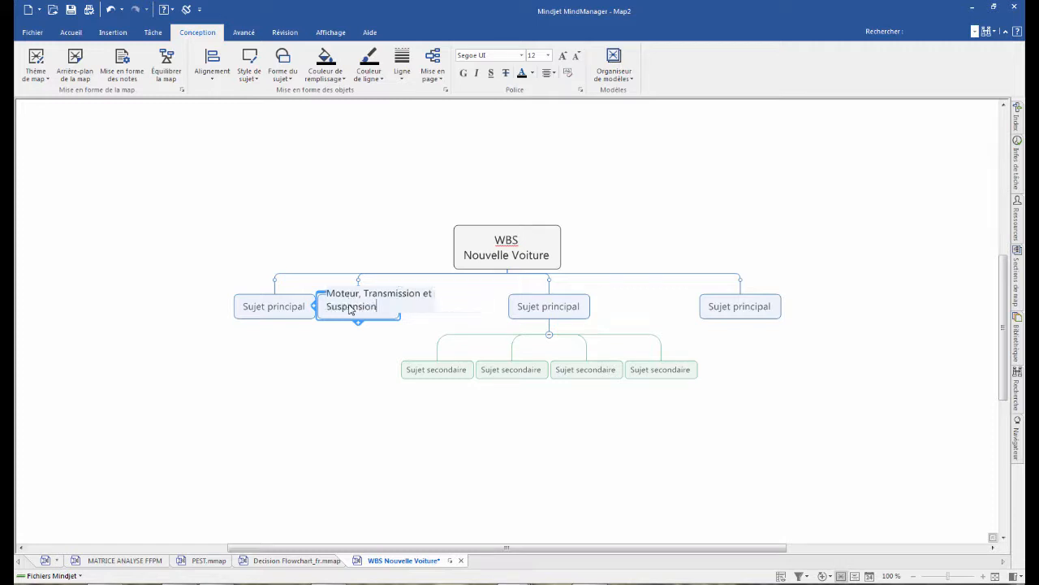
# - Rename the first main topic "Sytème de guidage"
pyautogui.click(260, 310)
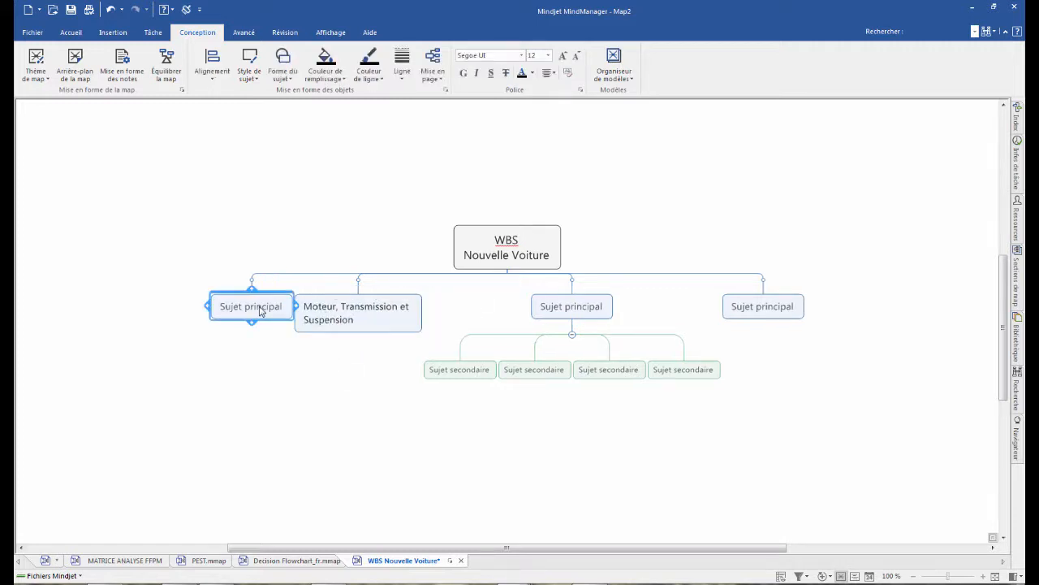
pyautogui.write('Sytème de guidage')
pyautogui.press('Return')
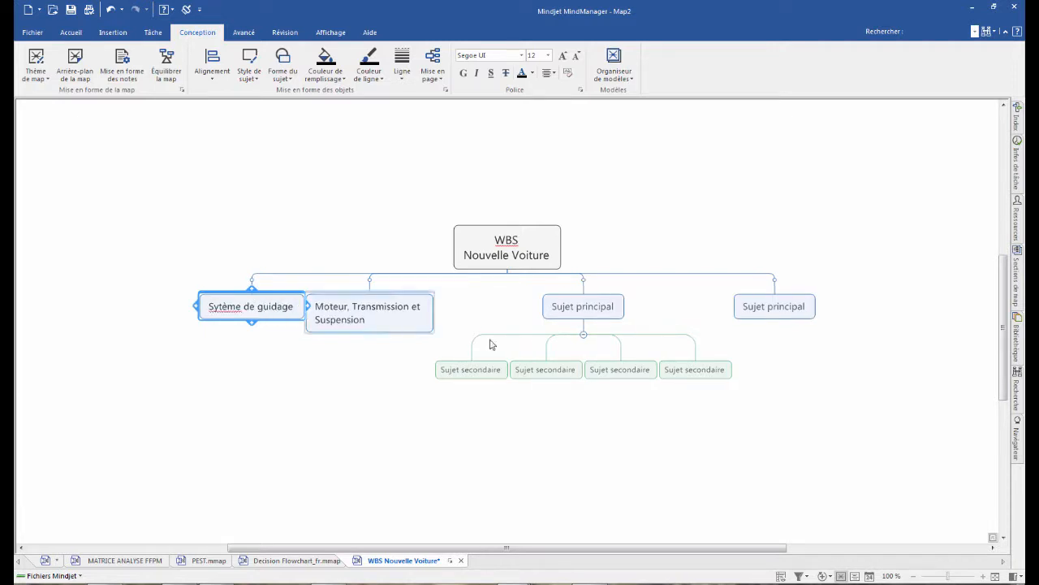
# - Rename the third main topic, which holds the four subtopics, "Habitacle"
pyautogui.click(582, 309)
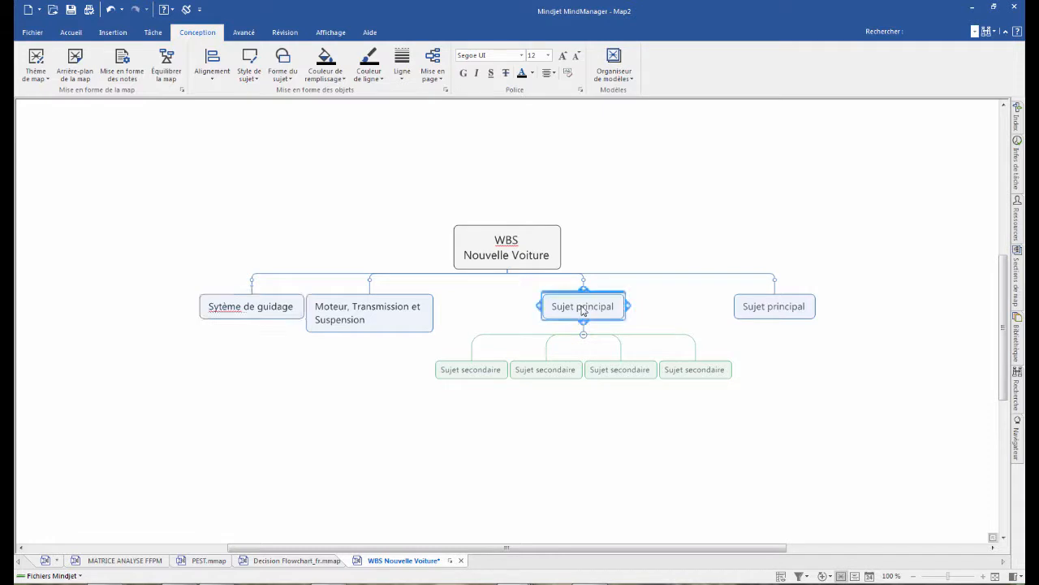
pyautogui.write('Habitacle')
# - Delete the unnamed fourth main topic and all four subtopics under "Habitacle"
pyautogui.click(751, 318)
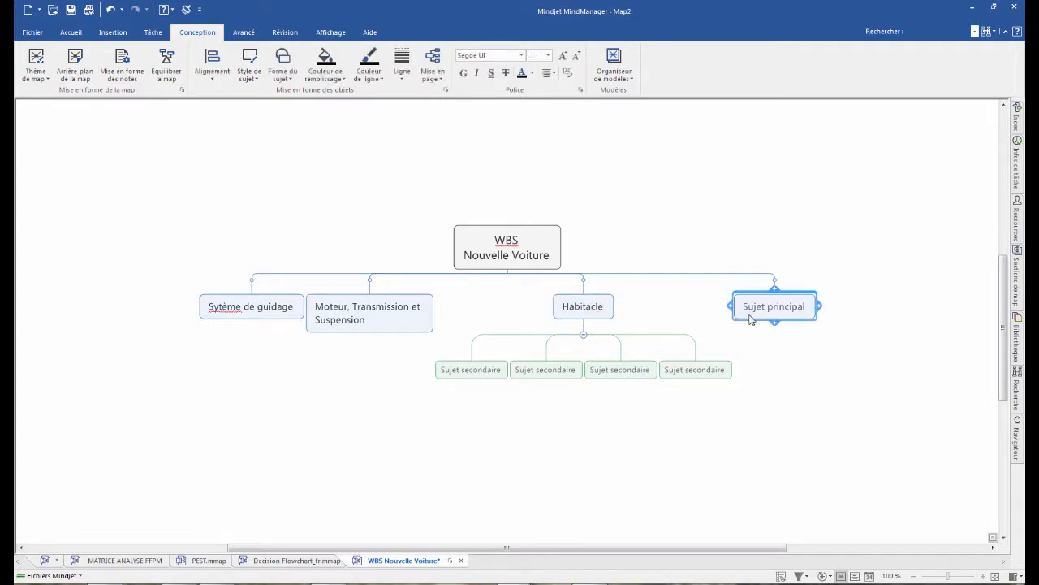
pyautogui.press('Delete')
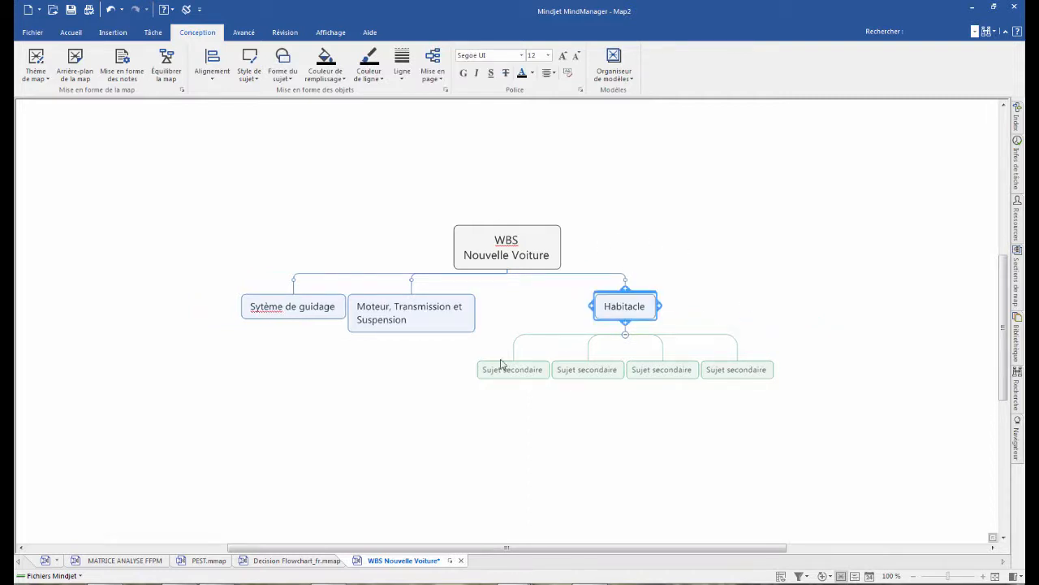
pyautogui.moveTo(789, 398); pyautogui.dragTo(490, 352)
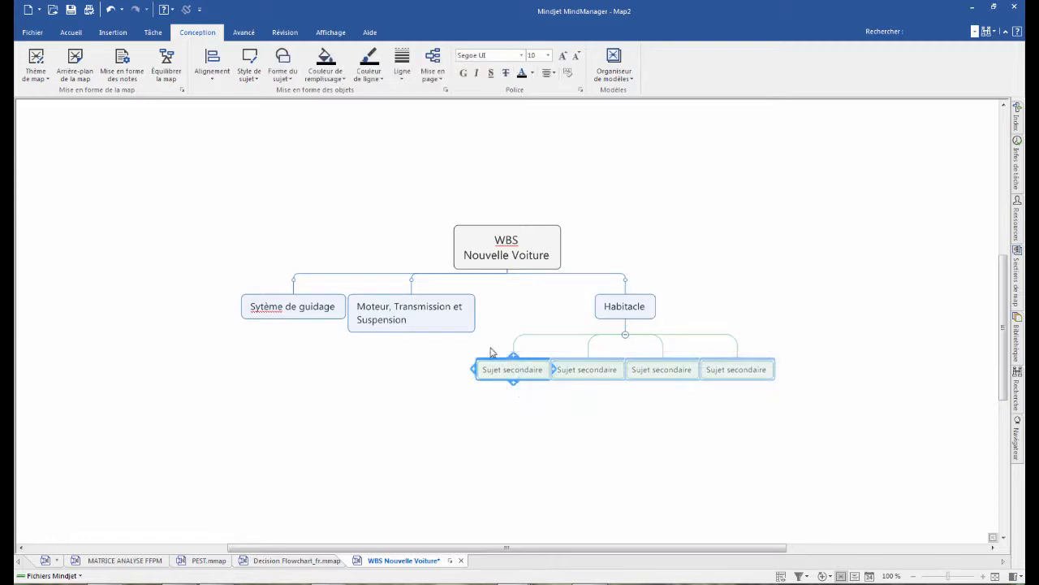
pyautogui.press('Delete')
# - Add the subtopics "Moteur" and "Echapement" under the main topic "Moteur, Transmission et Suspension"
pyautogui.click(510, 324)
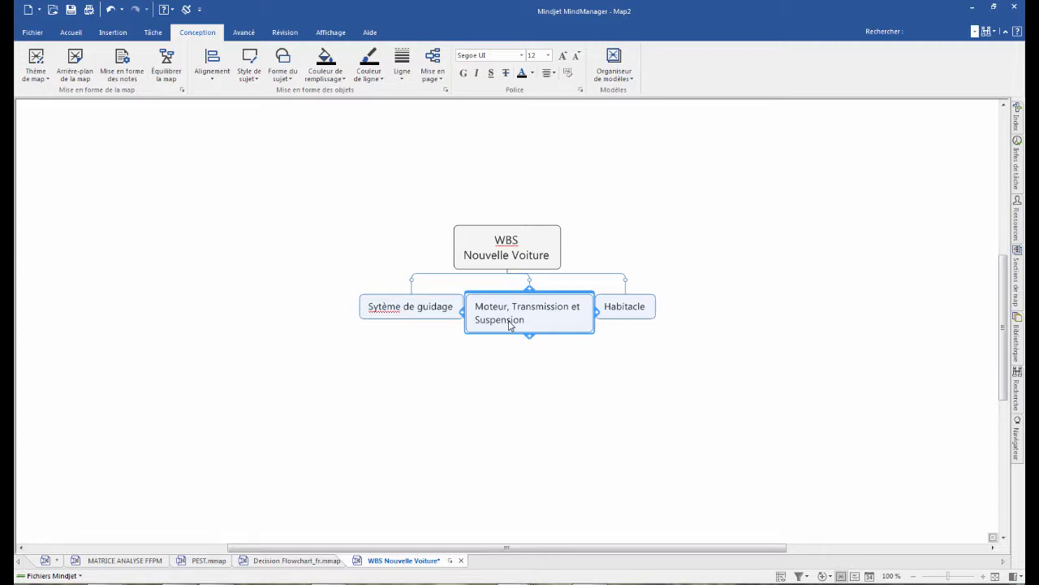
pyautogui.press('Insert')
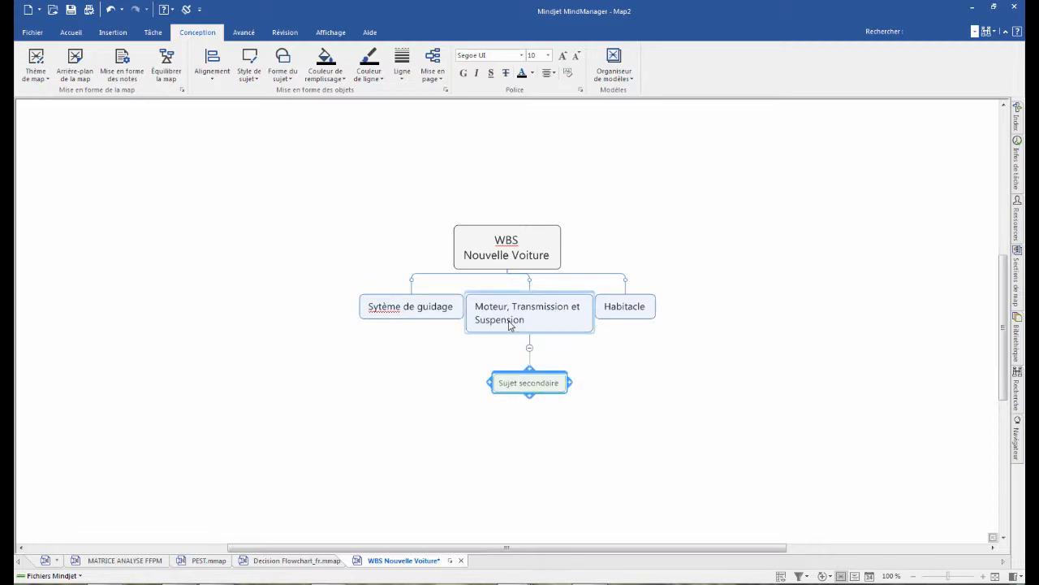
pyautogui.write('Moteur')
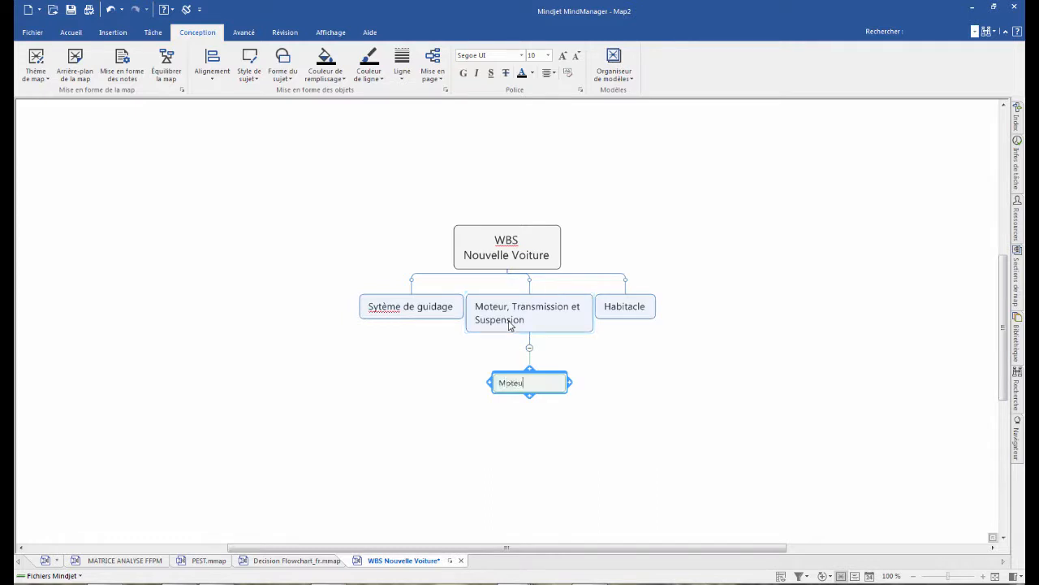
pyautogui.press('Return')
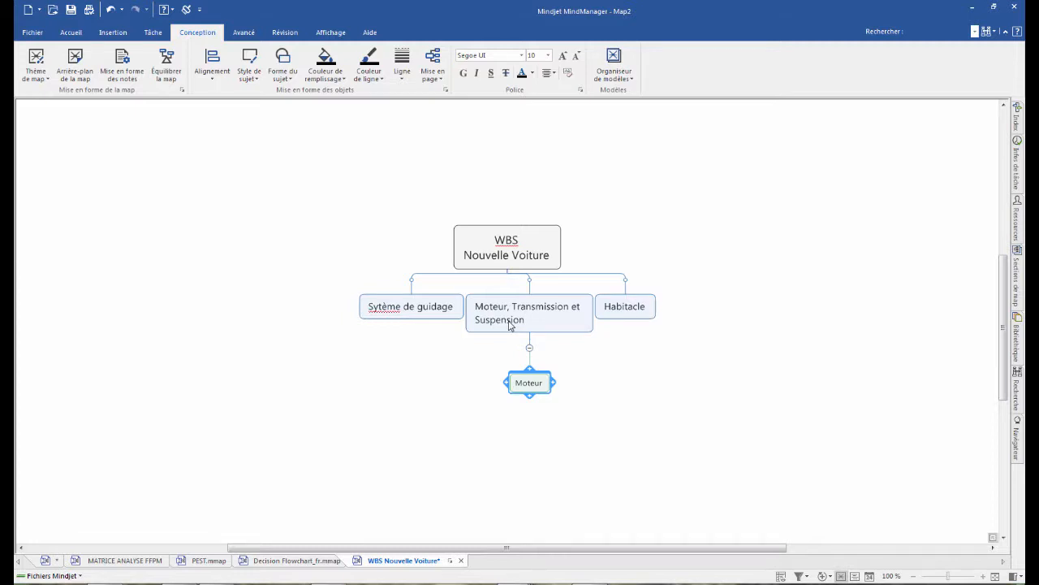
pyautogui.press('Return')
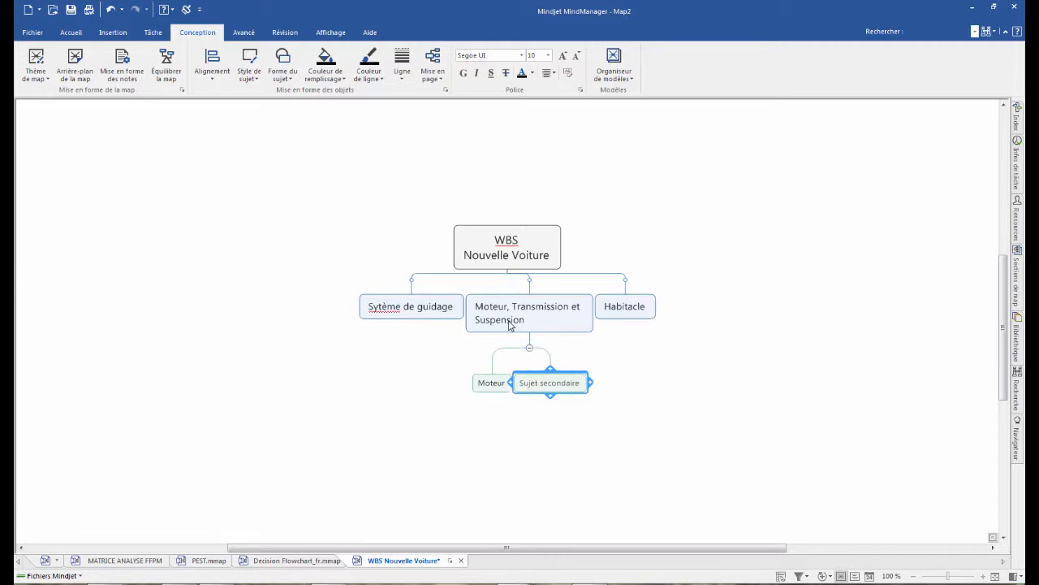
pyautogui.write('Echapement')
pyautogui.press('Return')
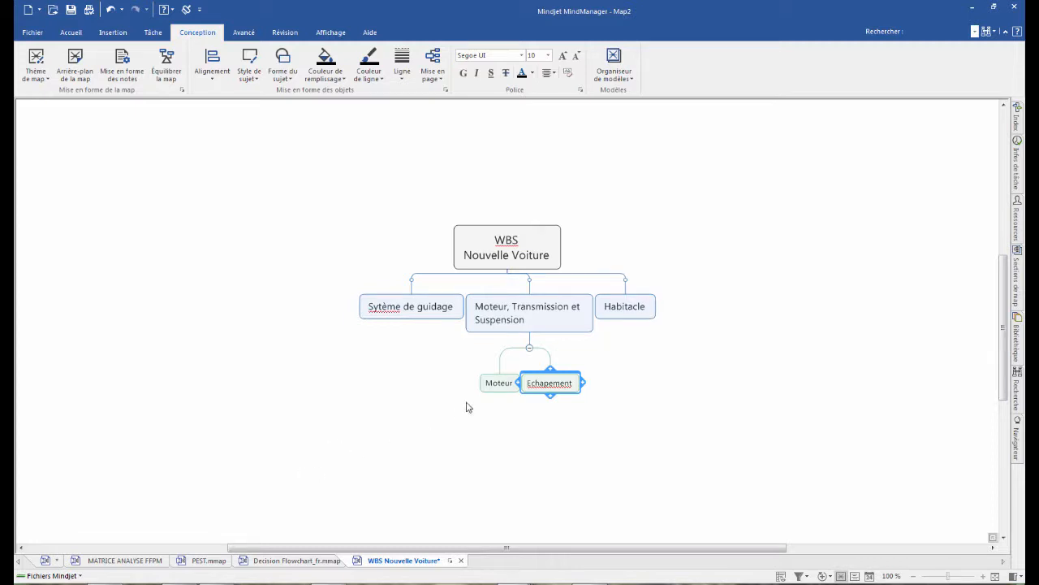
# - Add five unnamed subtopics under the "Moteur" subtopic
pyautogui.click(497, 387)
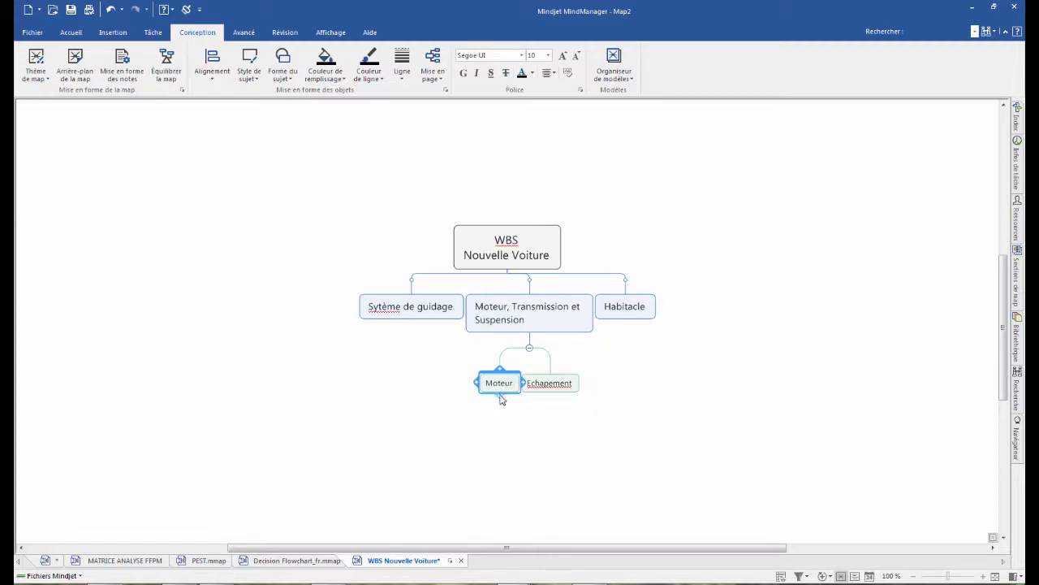
pyautogui.click(501, 399)
pyautogui.press('Return')
pyautogui.press('Return')
pyautogui.press('Return')
pyautogui.press('Return')
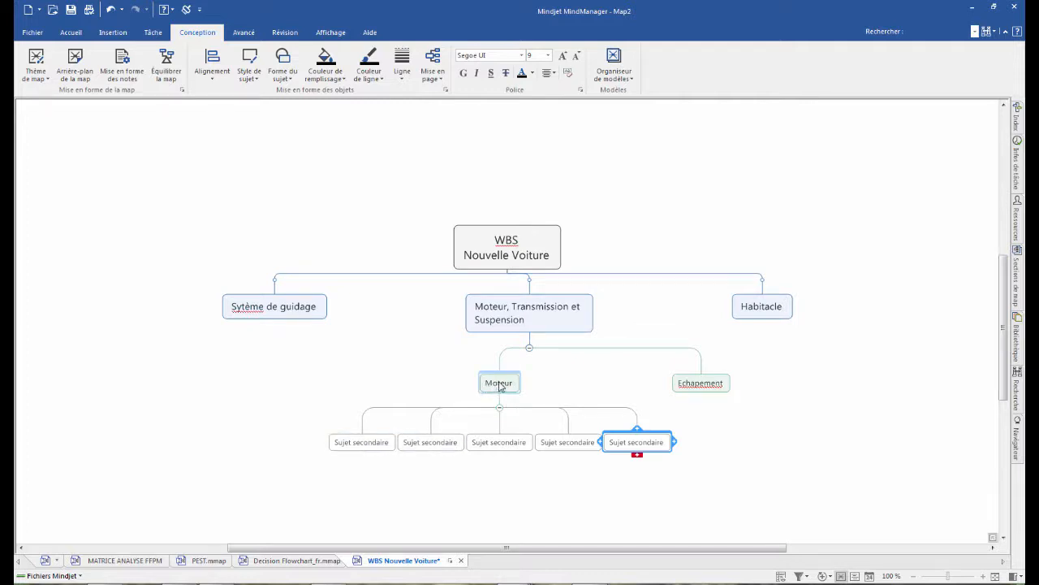
# - Add six unnamed subtopics under the "Echapement" subtopic
pyautogui.click(700, 386)
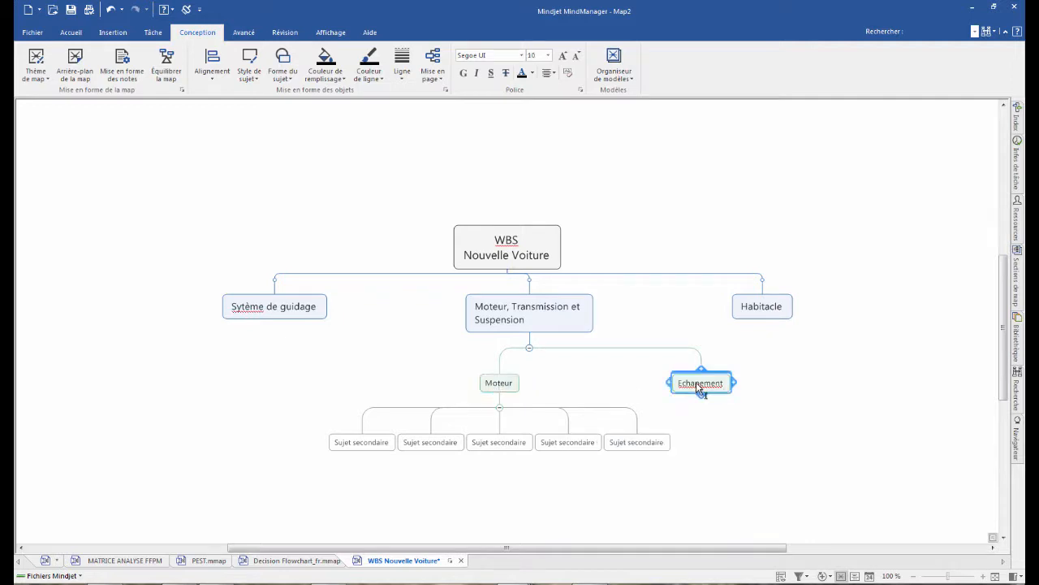
pyautogui.press('Insert')
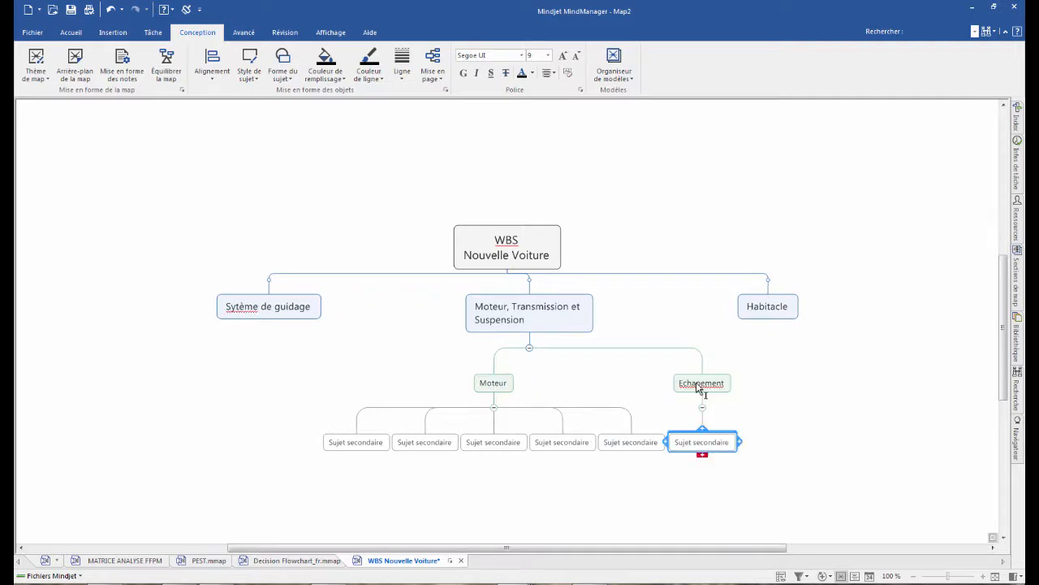
pyautogui.press('Return')
pyautogui.press('Return')
pyautogui.press('Return')
pyautogui.press('Return')
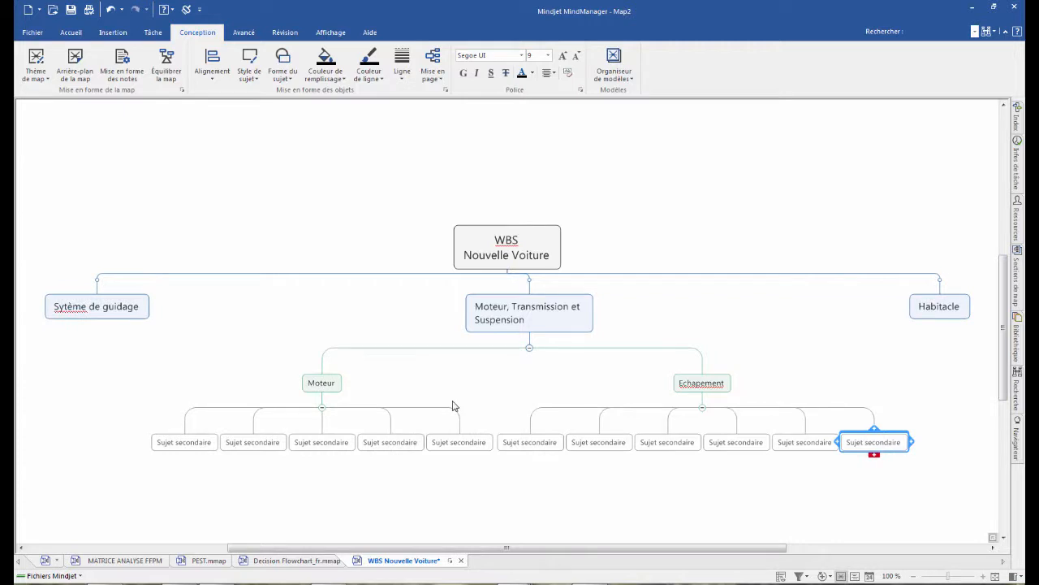
# - Change the layout of the "Moteur" and "Echapement" branches to "Arborescence"
pyautogui.click(324, 385)
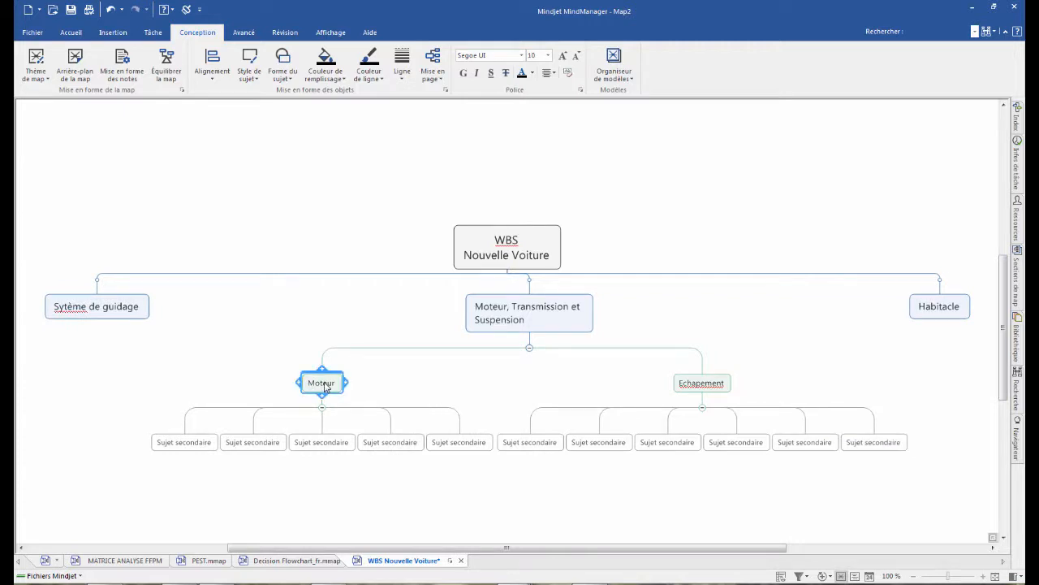
pyautogui.click(436, 73)
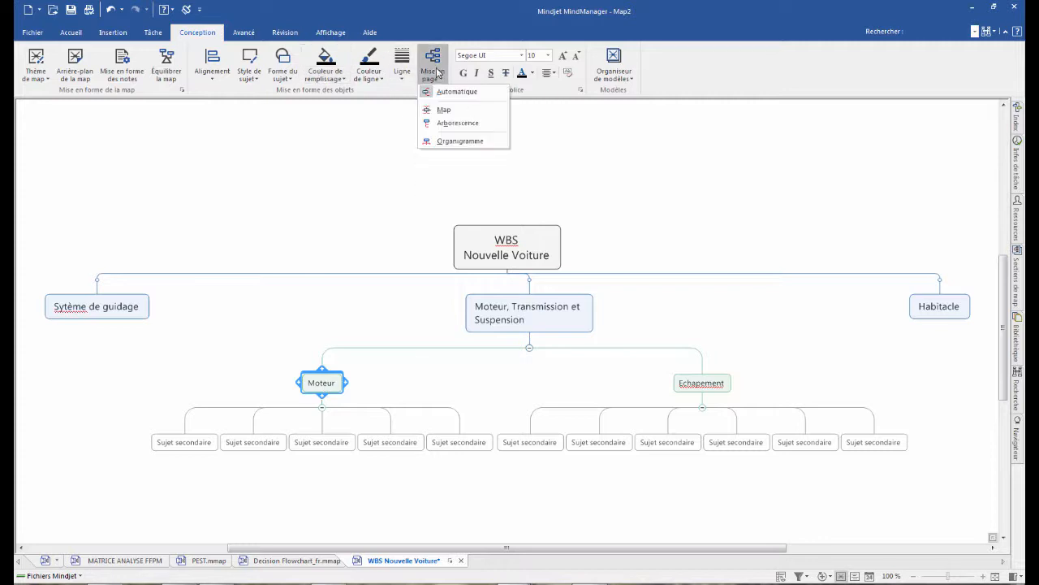
pyautogui.click(439, 126)
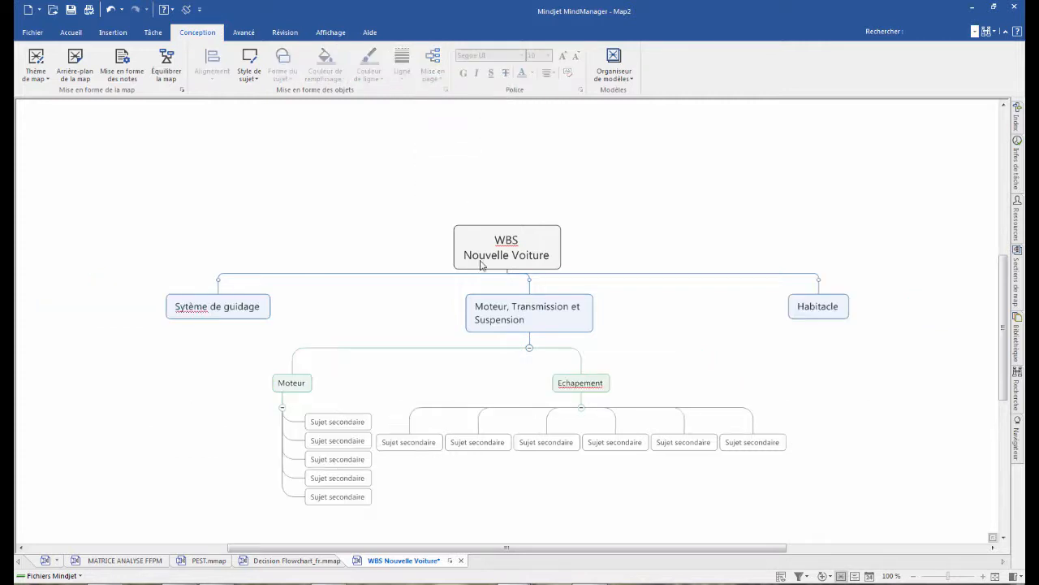
pyautogui.click(589, 383)
pyautogui.click(424, 74)
pyautogui.click(448, 126)
pyautogui.click(647, 367)
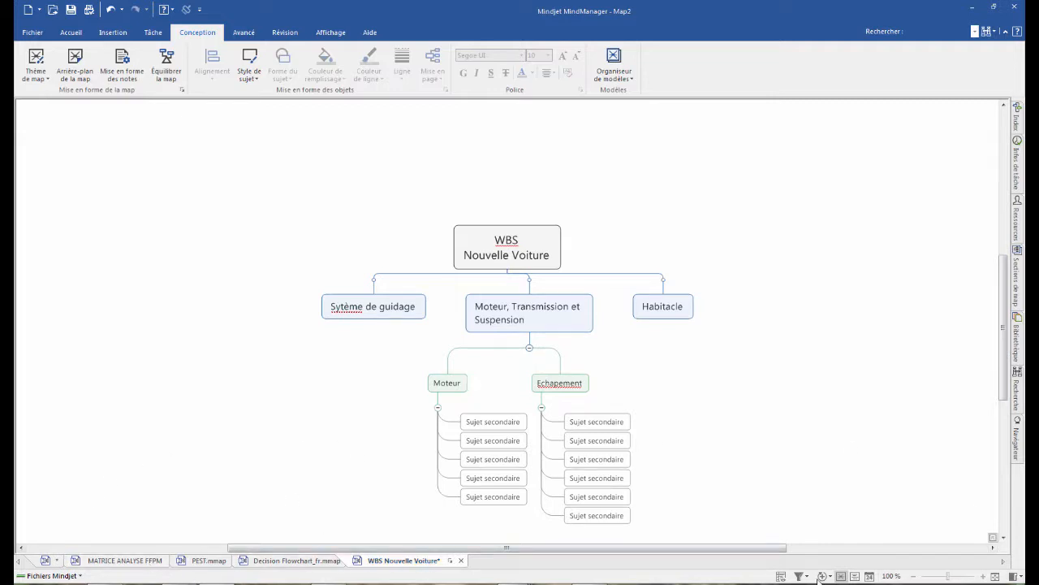
# - Return to the webinar map and open the WBS Nouvelle Voiture map linked to its "Démo" topic
pyautogui.click(49, 561)
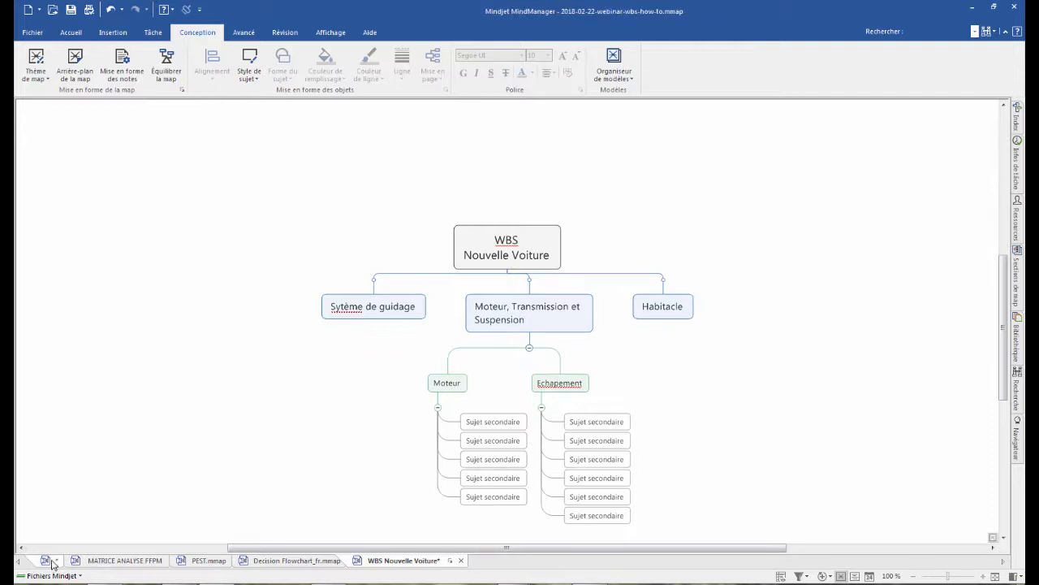
pyautogui.moveTo(528, 549); pyautogui.dragTo(450, 549)
pyautogui.click(315, 110)
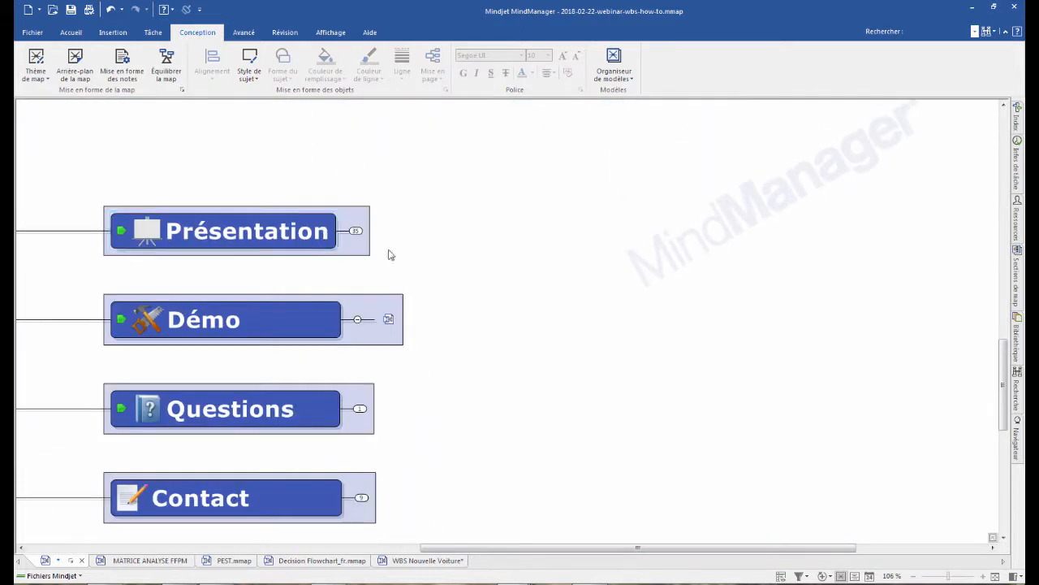
pyautogui.click(388, 319)
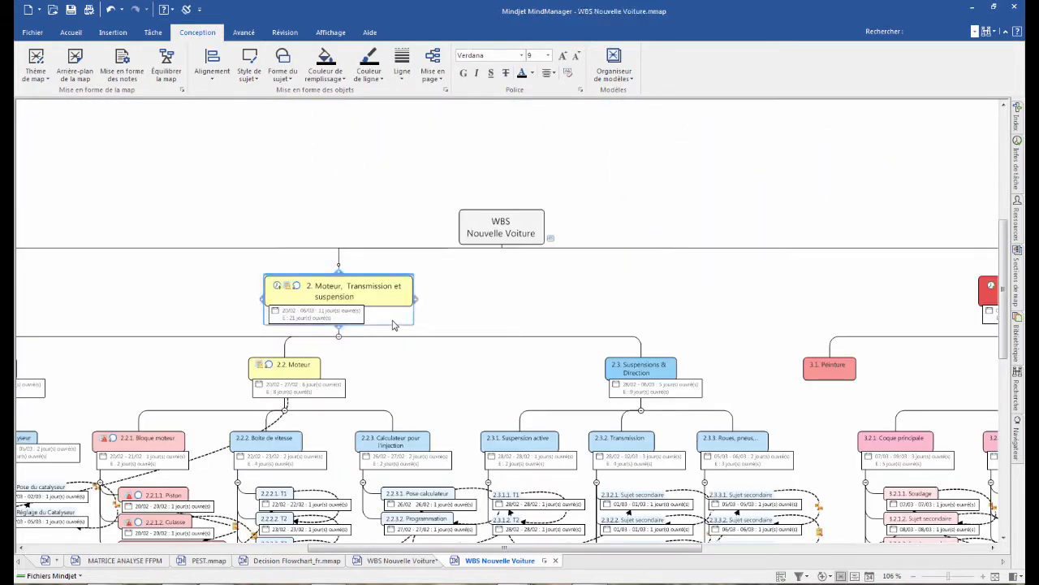
# - Show only the "Moteur, Transmission et suspension" branch, and within it isolate the "Bloque moteur" branch
pyautogui.scroll(-2, 460, 180)
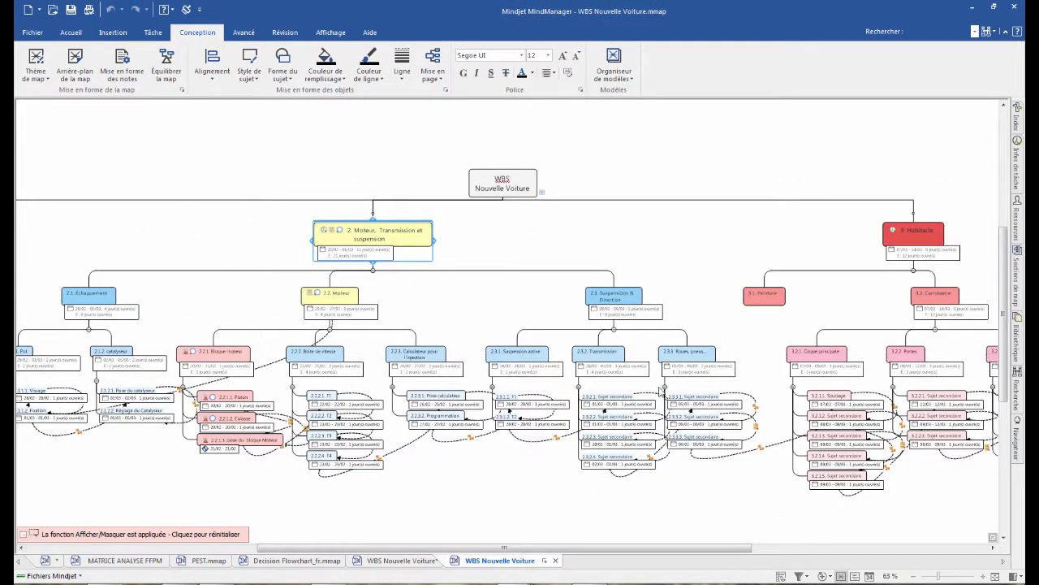
pyautogui.moveTo(504, 546); pyautogui.dragTo(432, 547)
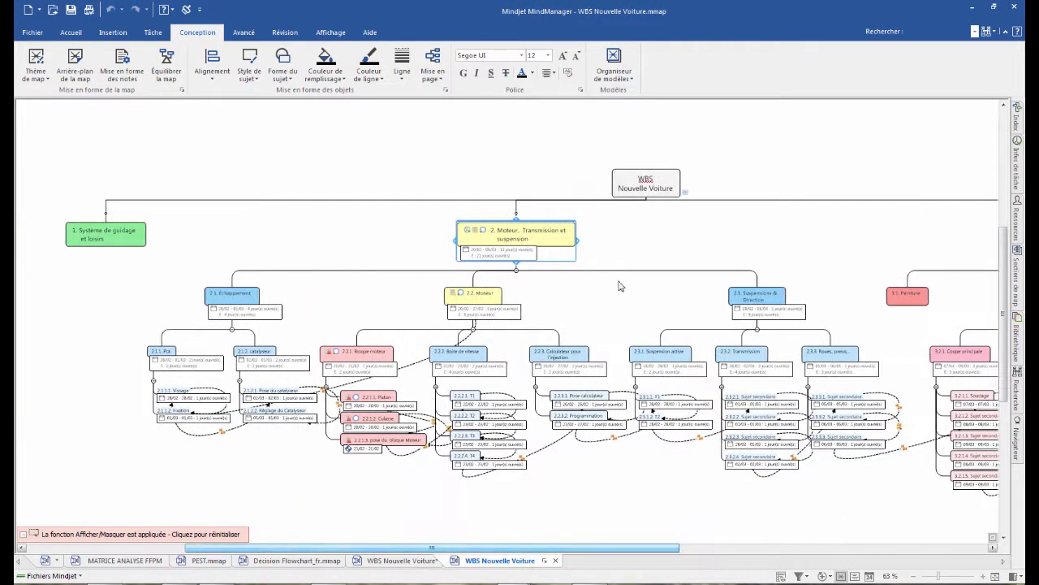
pyautogui.scroll(2, 615, 297)
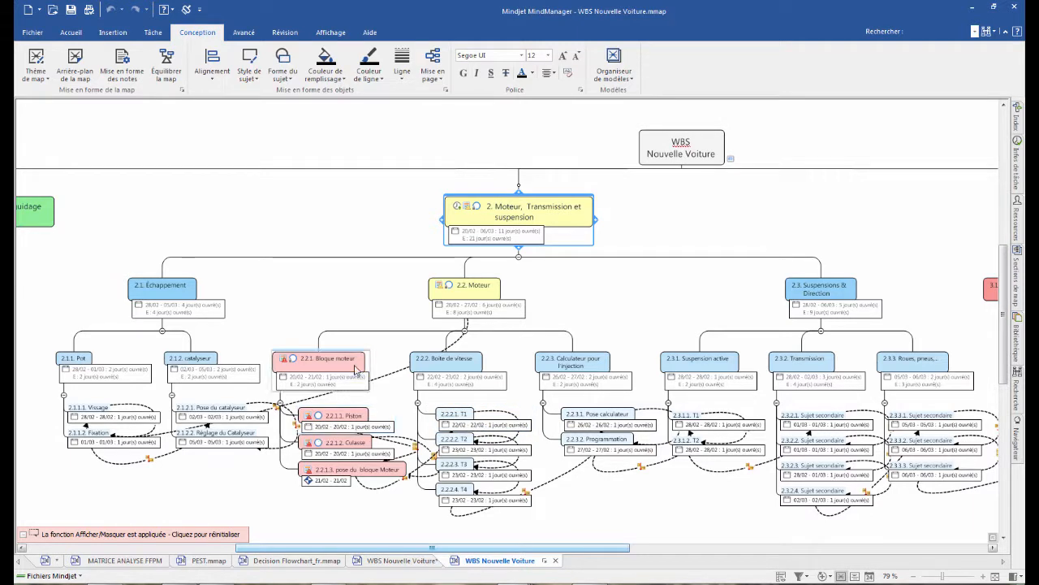
pyautogui.scroll(2, 344, 396)
pyautogui.scroll(-1, 317, 376)
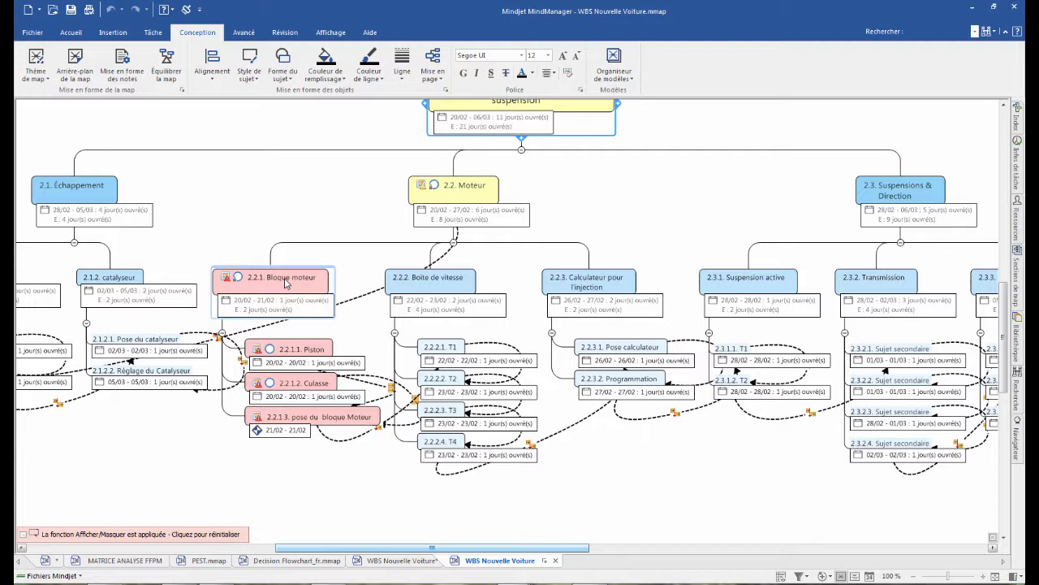
pyautogui.press('F4')
pyautogui.click(230, 485)
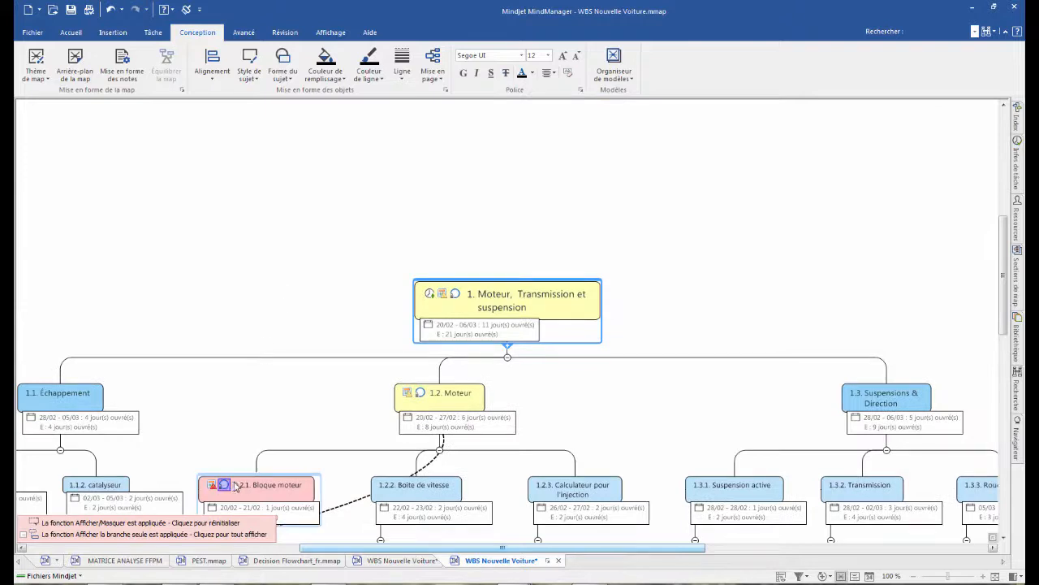
pyautogui.press('F4')
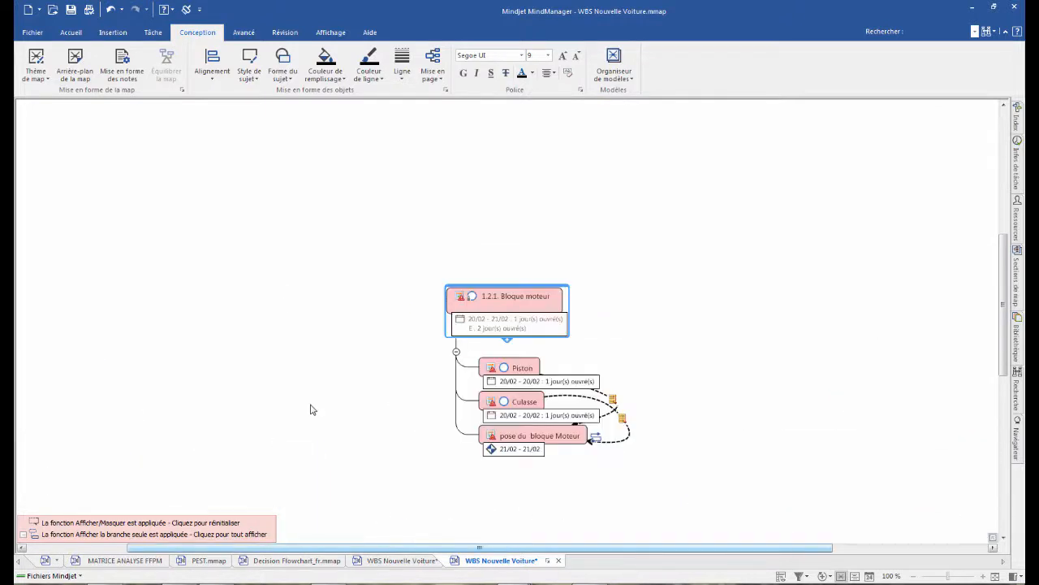
pyautogui.scroll(-3, 812, 321)
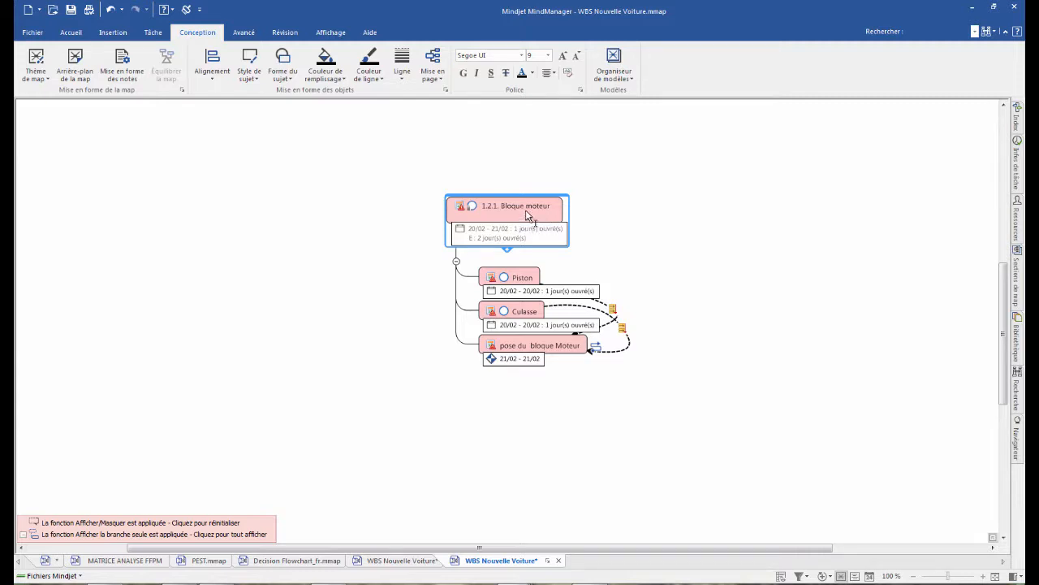
# - Add a subtopic named "ABCD" after "pose du bloque Moteur" in the "Bloque moteur" branch
pyautogui.click(526, 292)
pyautogui.click(532, 260)
pyautogui.click(517, 347)
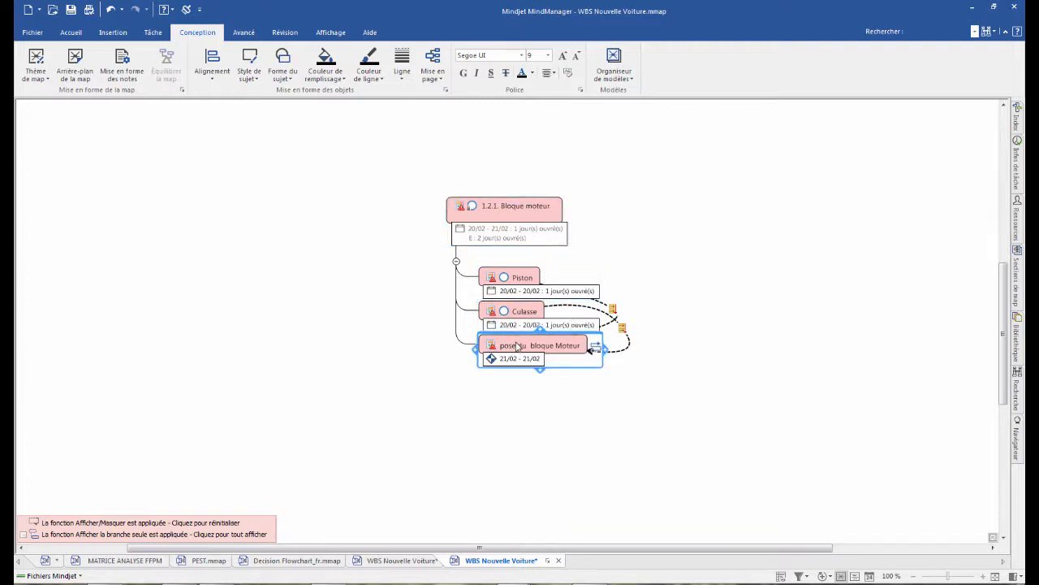
pyautogui.press('Return')
pyautogui.click(506, 425)
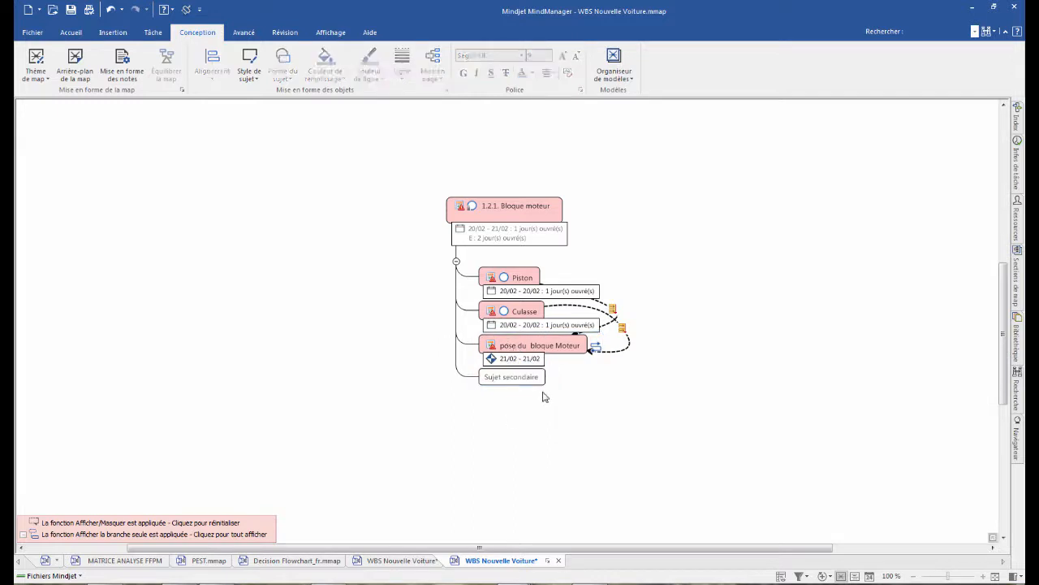
pyautogui.click(512, 377)
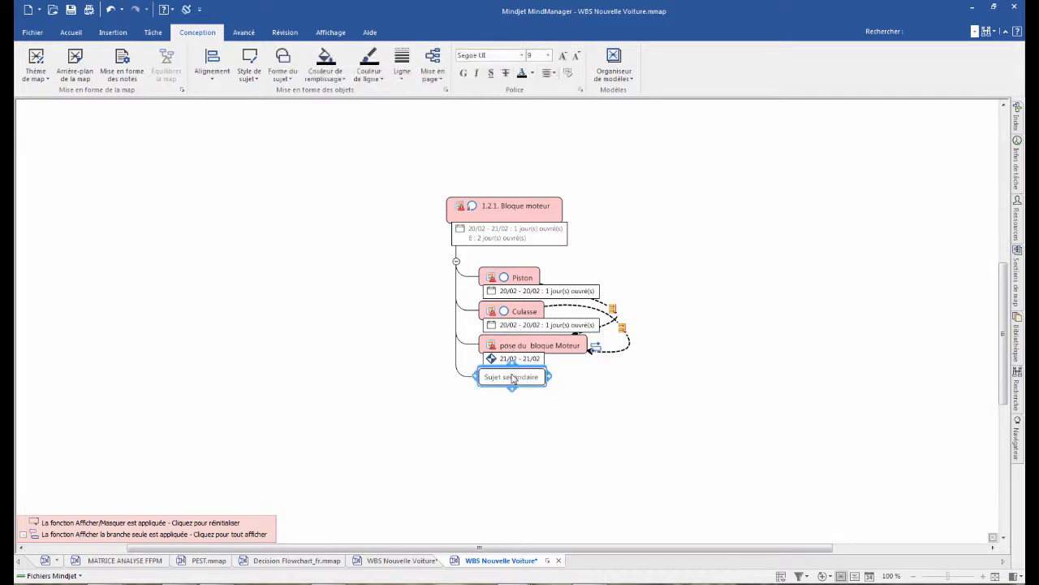
pyautogui.write('ABCD')
pyautogui.click(541, 420)
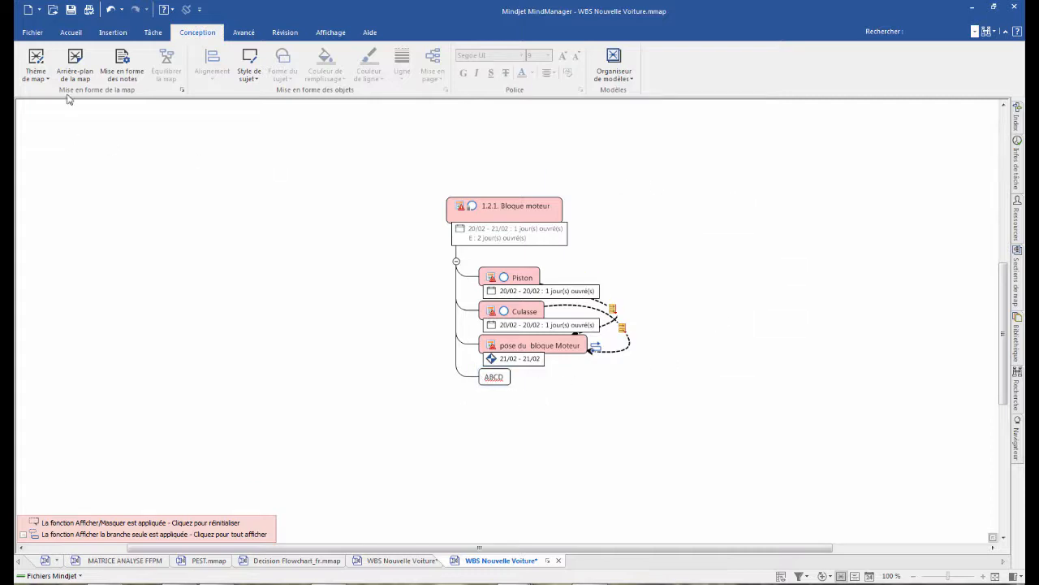
# - Give the "ABCD" topic task information: 35 % progress, with start date and due date both on 22/02/2018
pyautogui.click(154, 34)
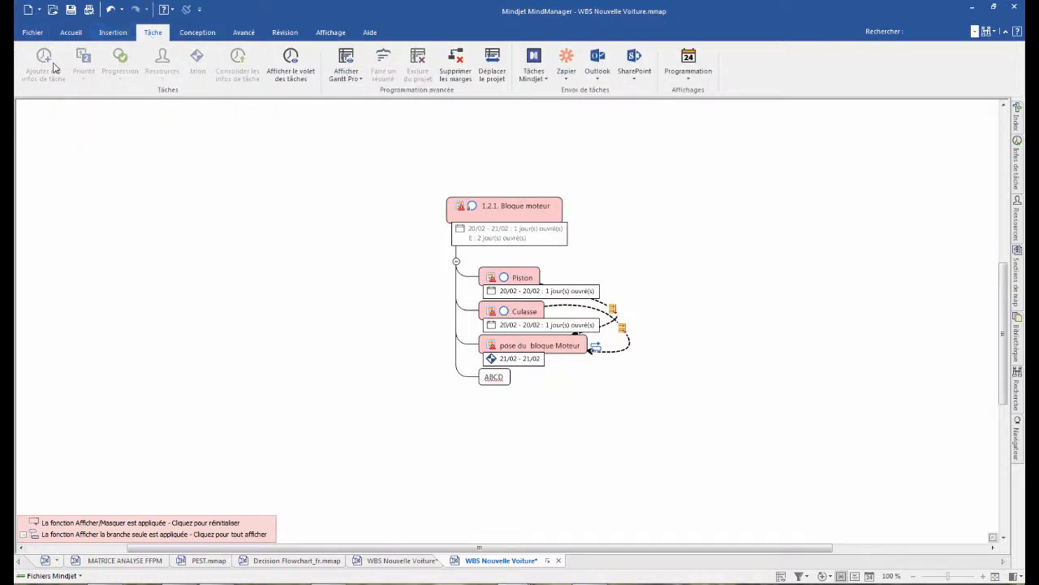
pyautogui.click(502, 384)
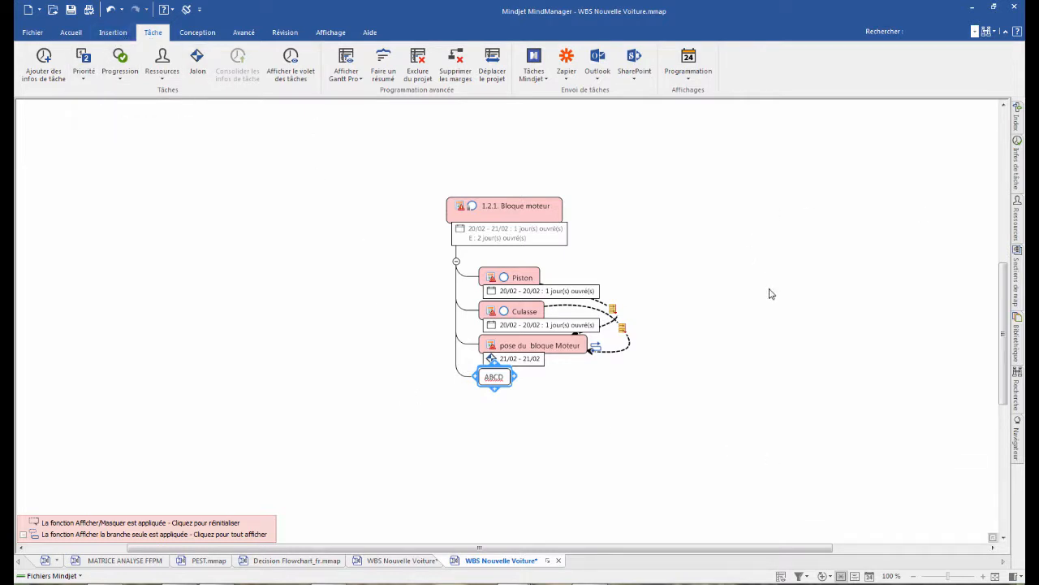
pyautogui.click(1020, 164)
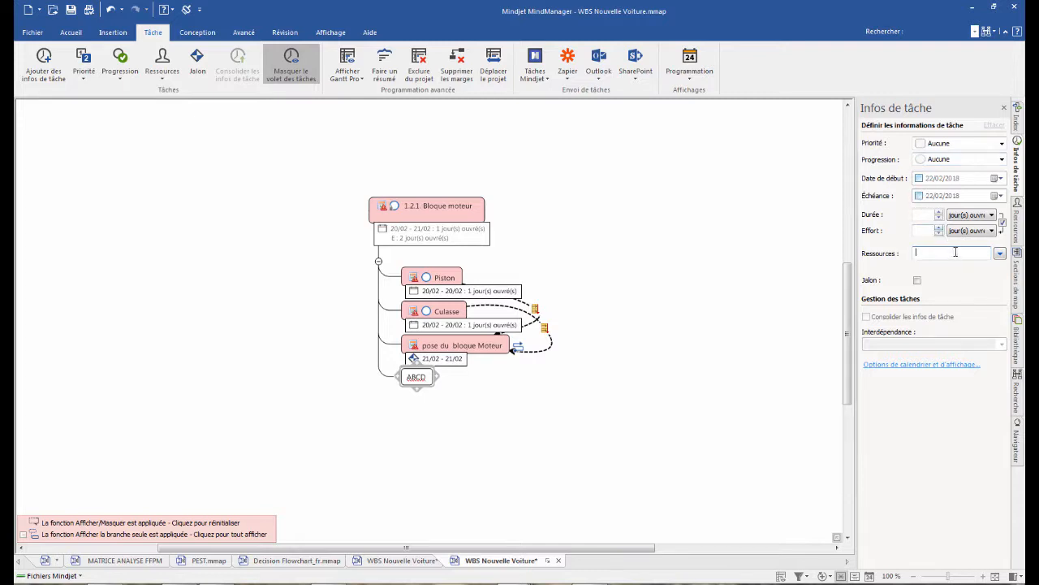
pyautogui.click(417, 377)
pyautogui.click(1004, 159)
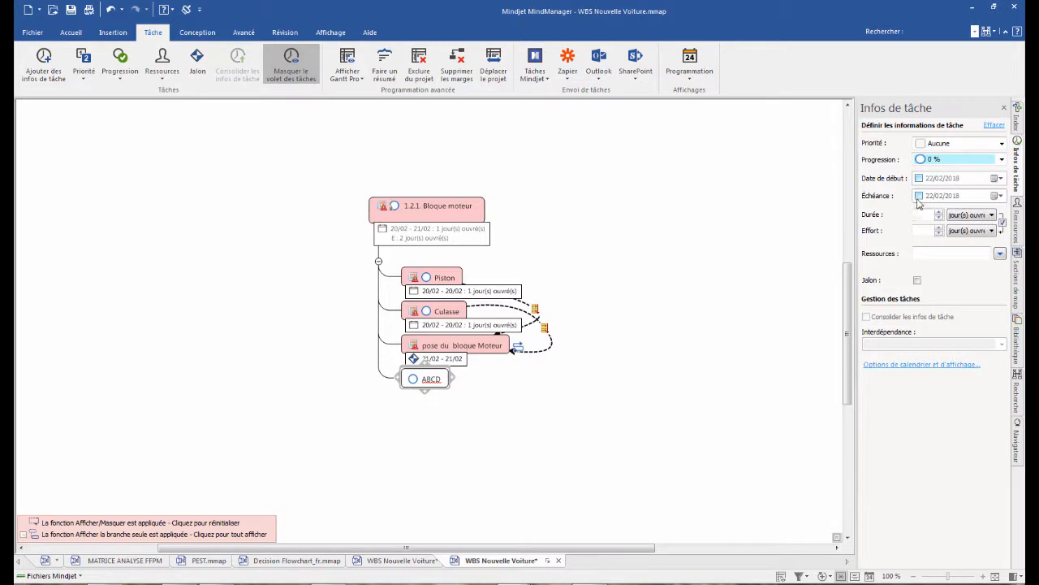
pyautogui.click(955, 160)
pyautogui.click(920, 209)
pyautogui.click(919, 179)
pyautogui.click(920, 196)
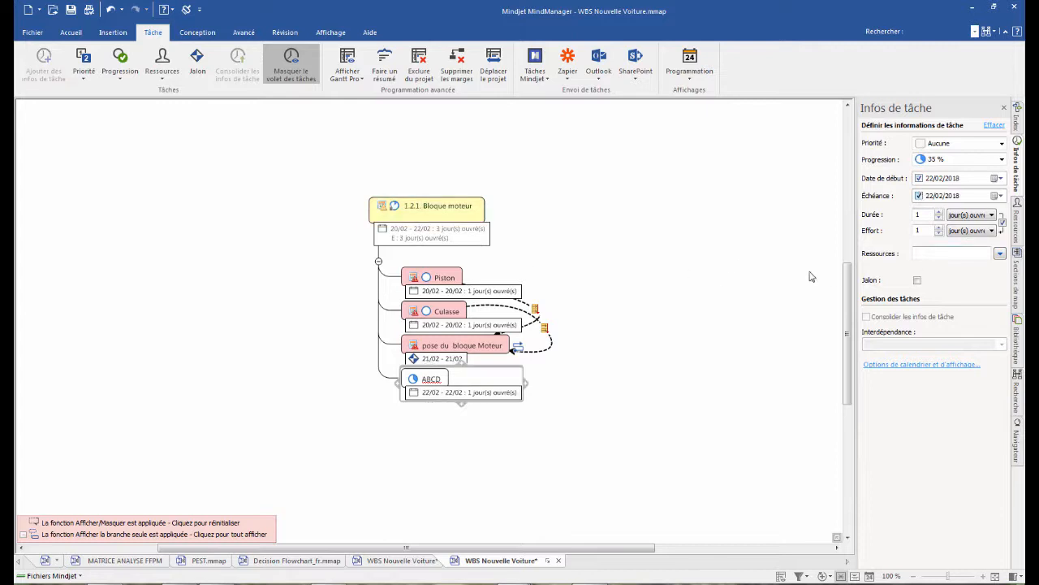
# - Assign the resource "Atelier" to the "ABCD" task
pyautogui.click(1000, 254)
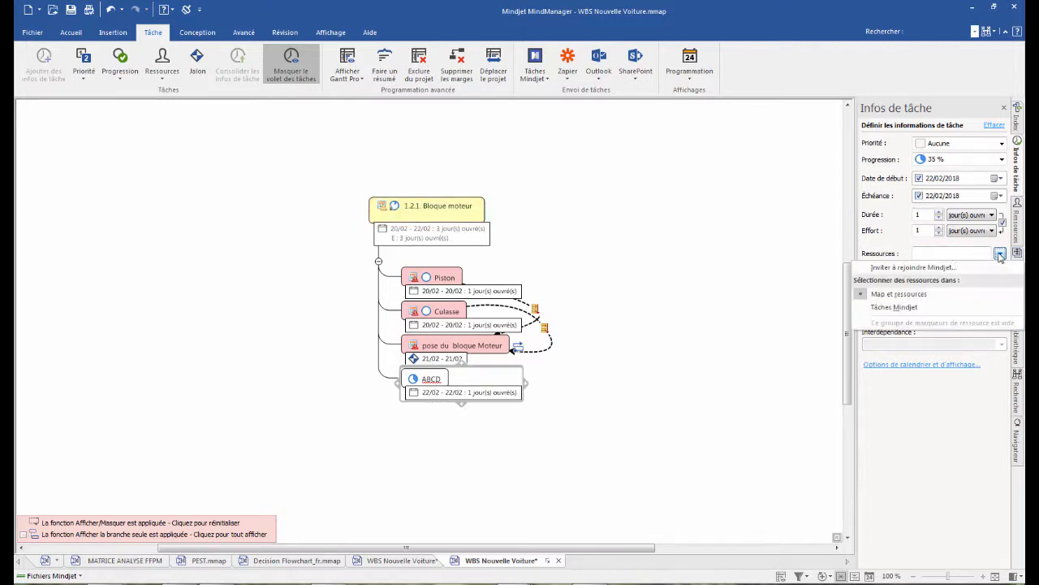
pyautogui.click(919, 255)
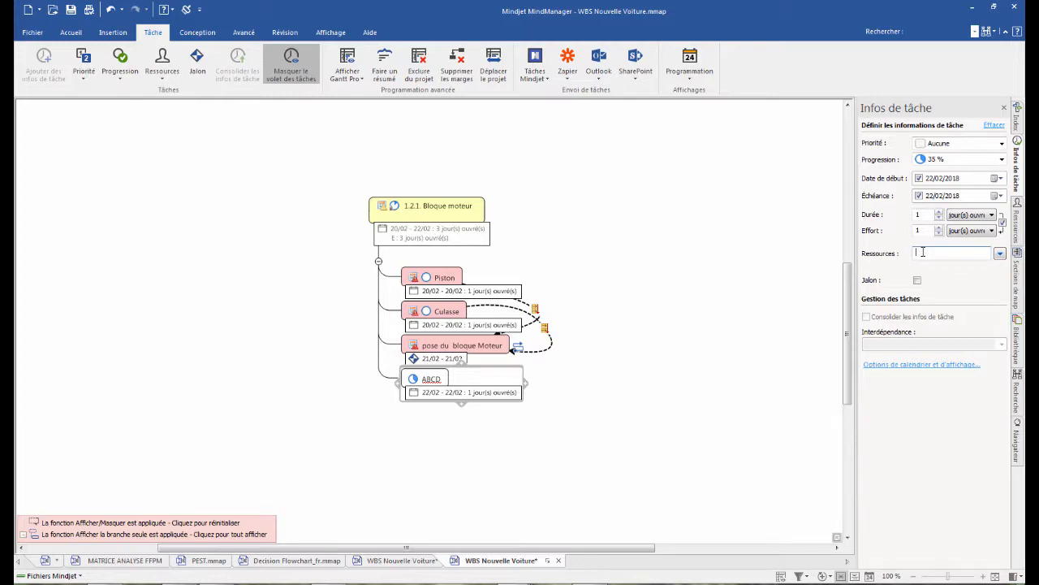
pyautogui.write('Atelier')
pyautogui.press('Return')
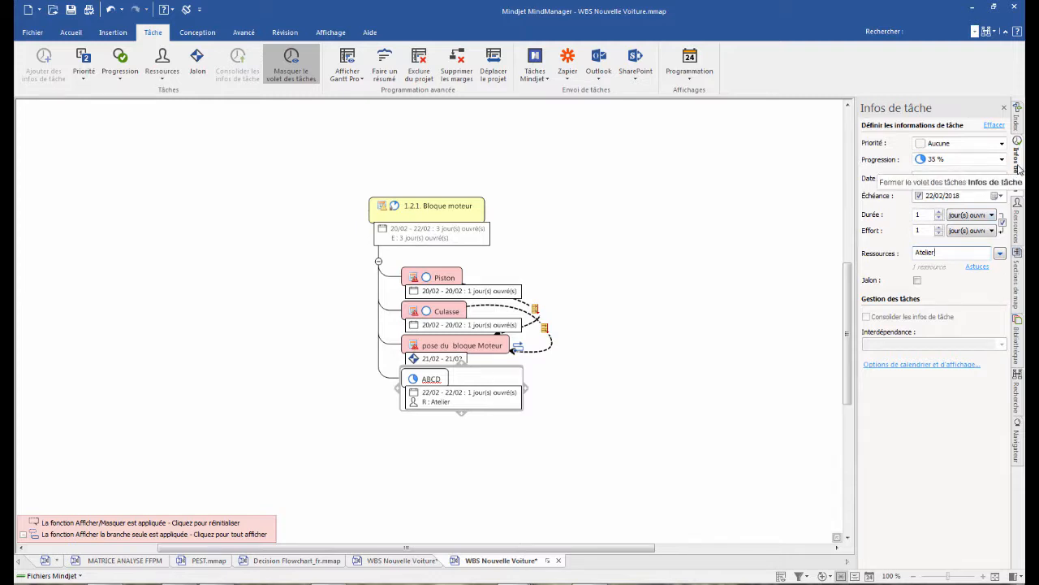
pyautogui.click(1018, 576)
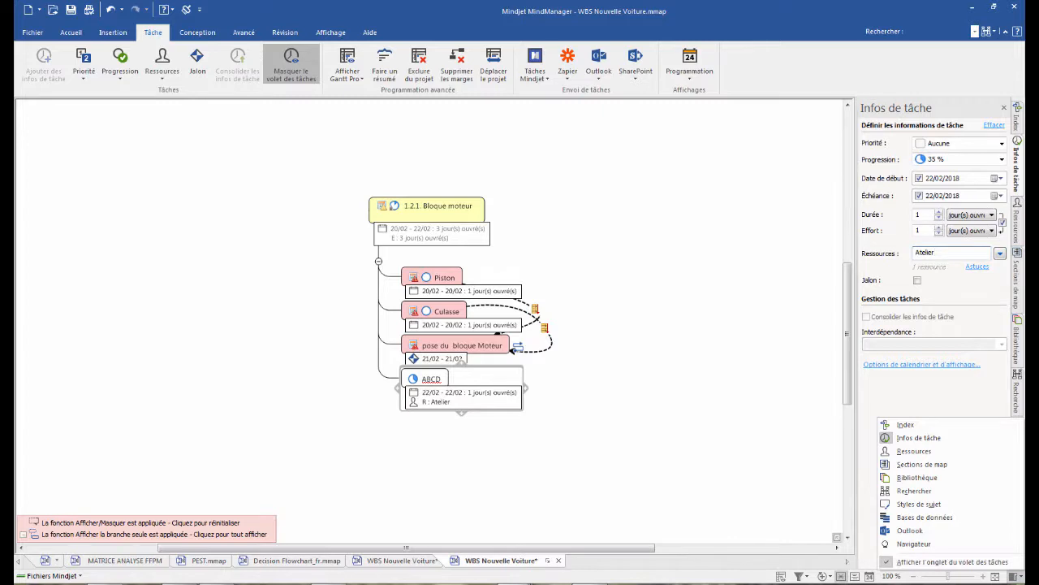
pyautogui.click(1020, 178)
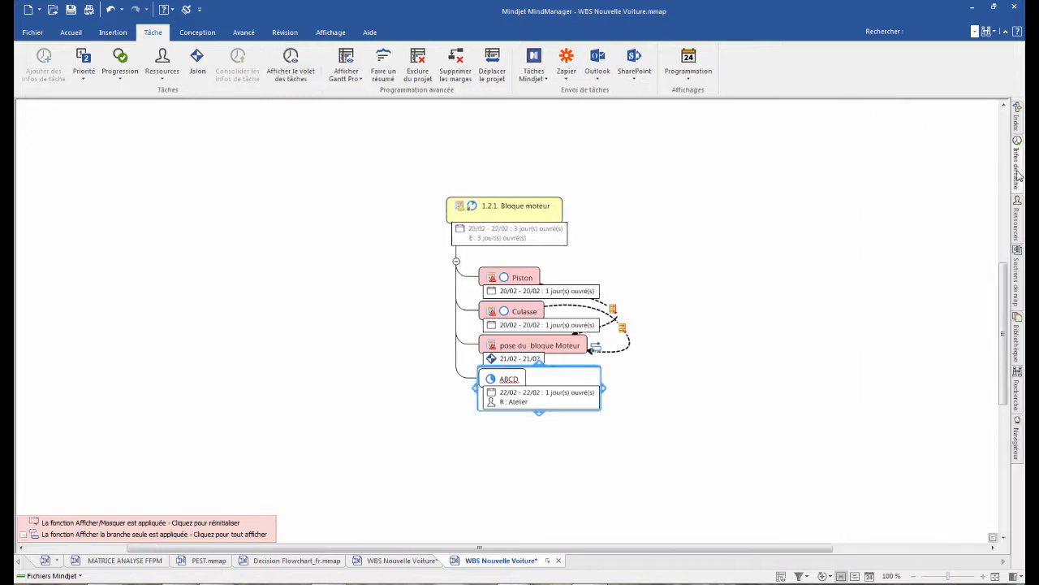
pyautogui.click(1019, 172)
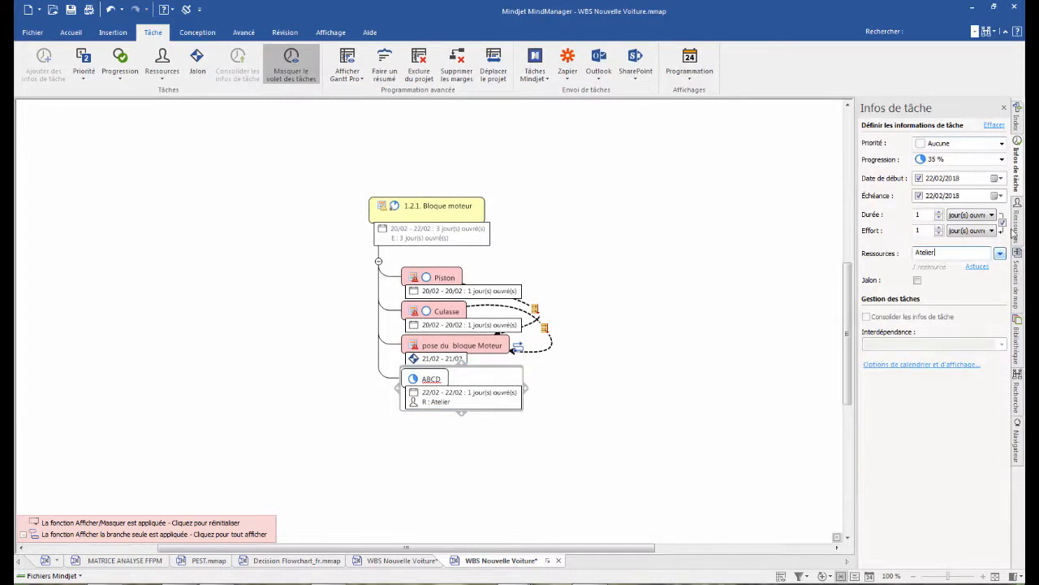
# - Add a second resource, a person's first name, to the map's managed resources and close the resource settings
pyautogui.click(1019, 221)
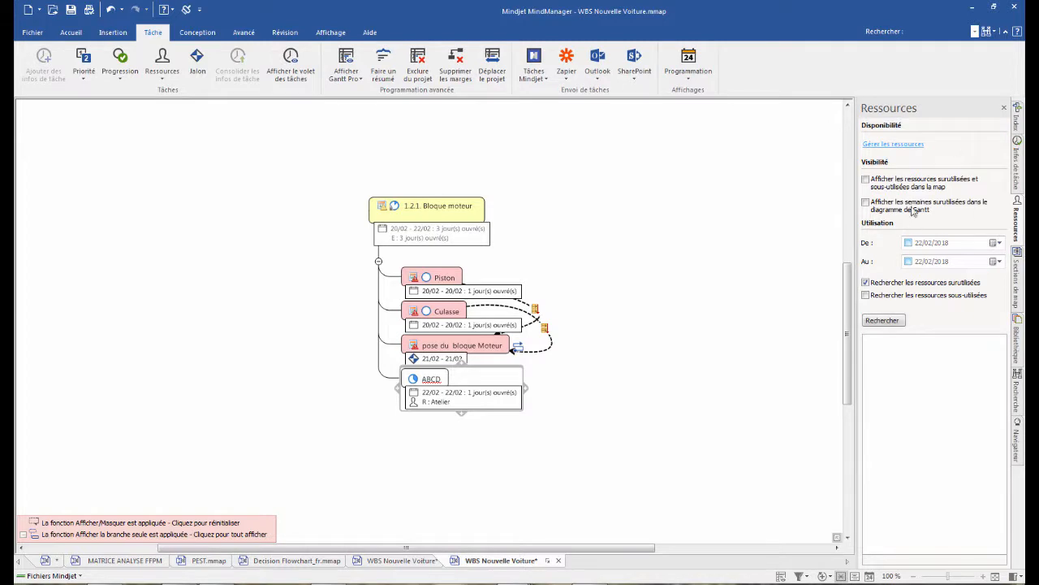
pyautogui.click(893, 144)
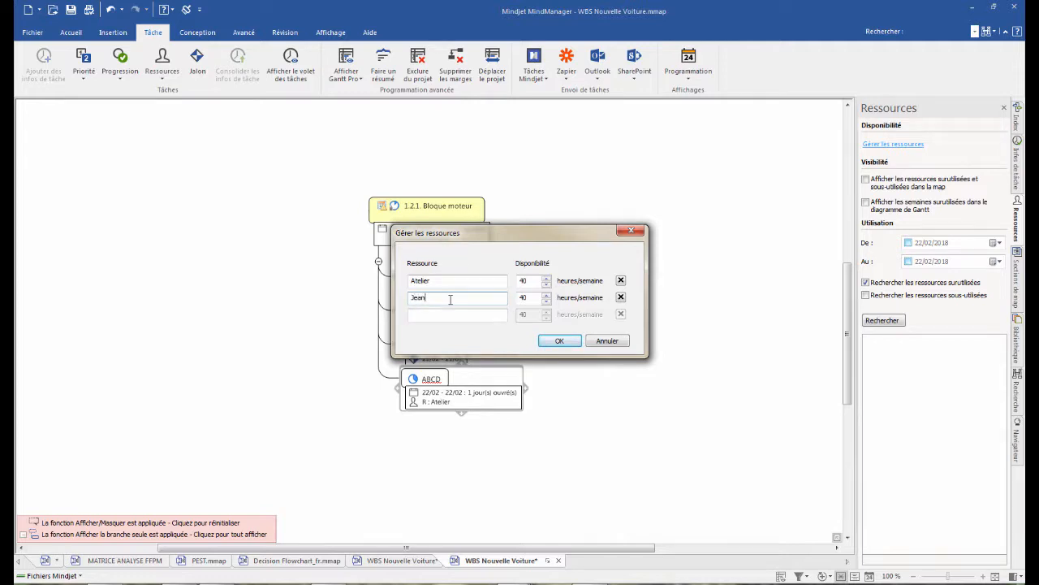
pyautogui.click(560, 341)
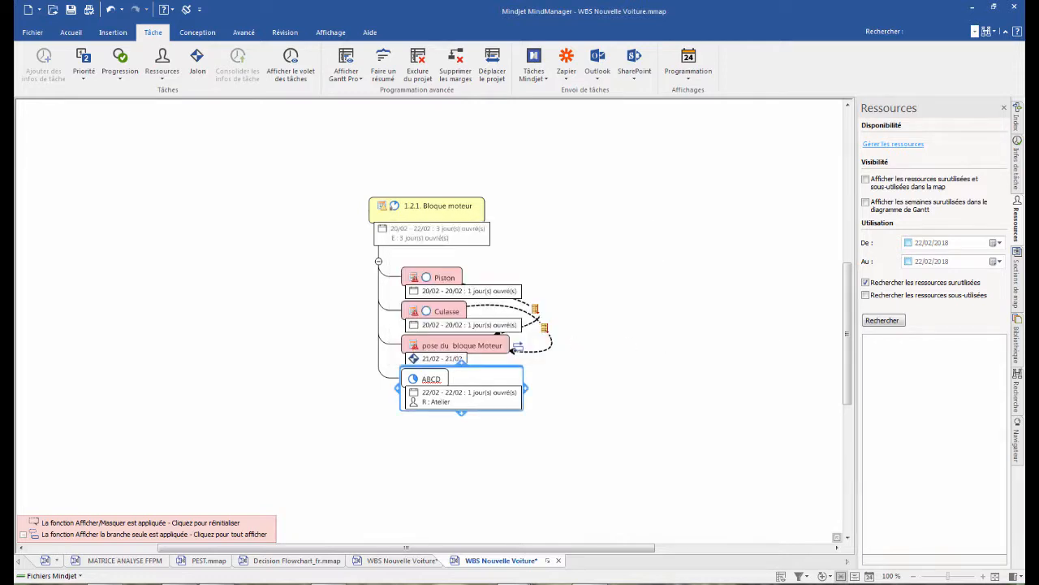
pyautogui.click(1005, 109)
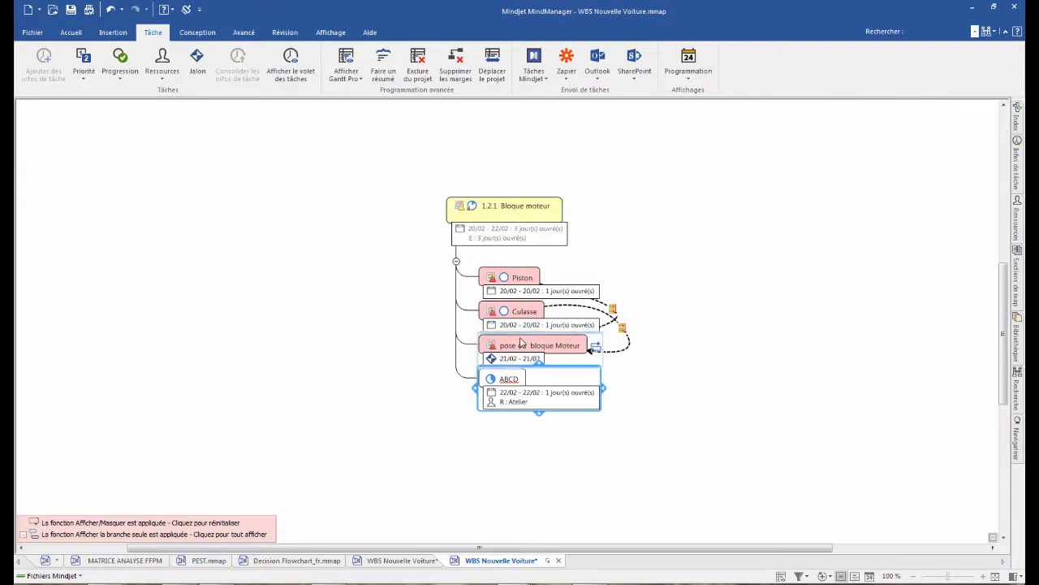
# - Assign the newly added person from the map's resources to the "Piston" task
pyautogui.click(519, 280)
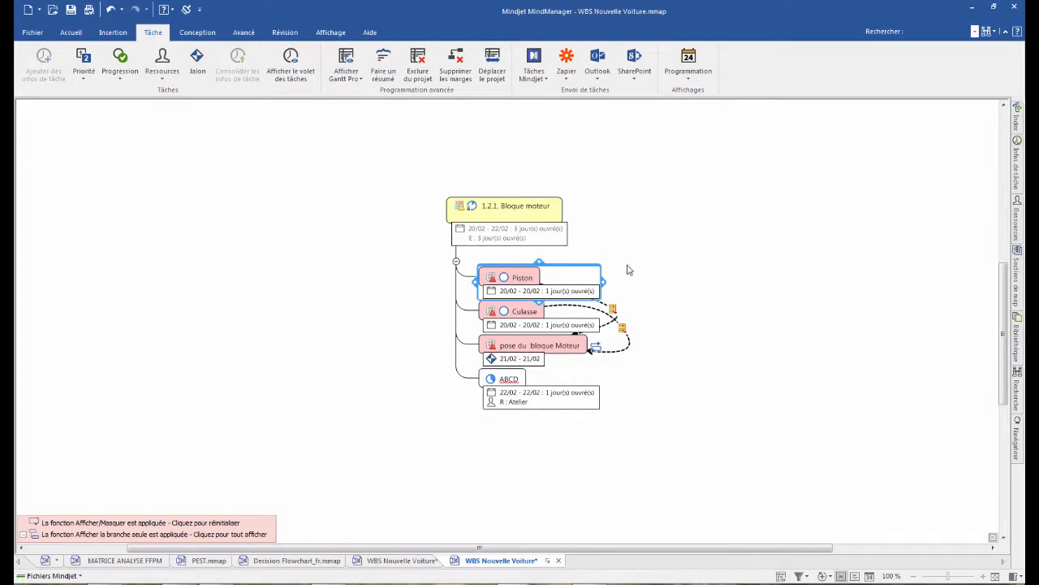
pyautogui.click(1018, 164)
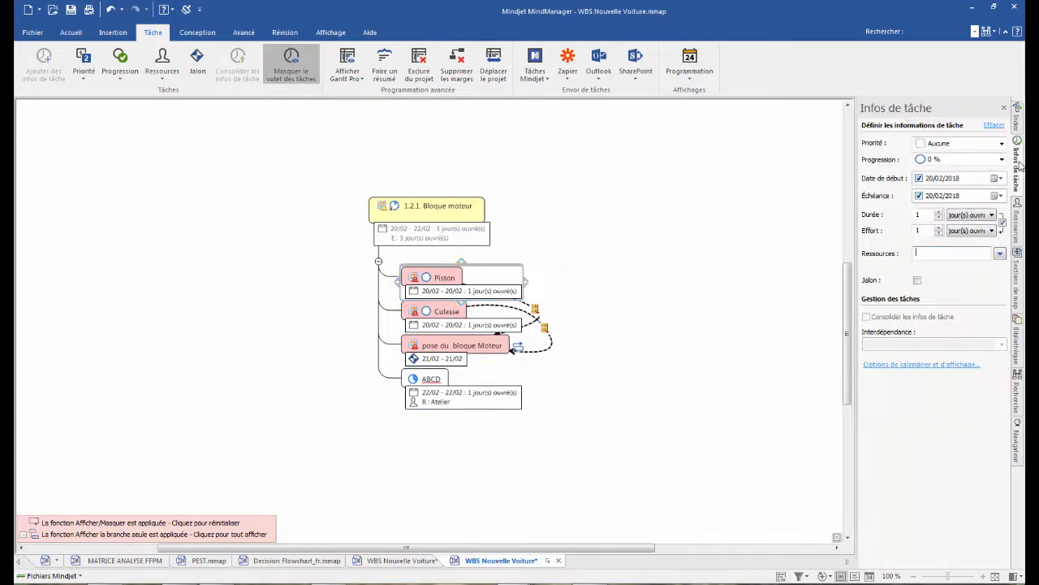
pyautogui.click(1000, 253)
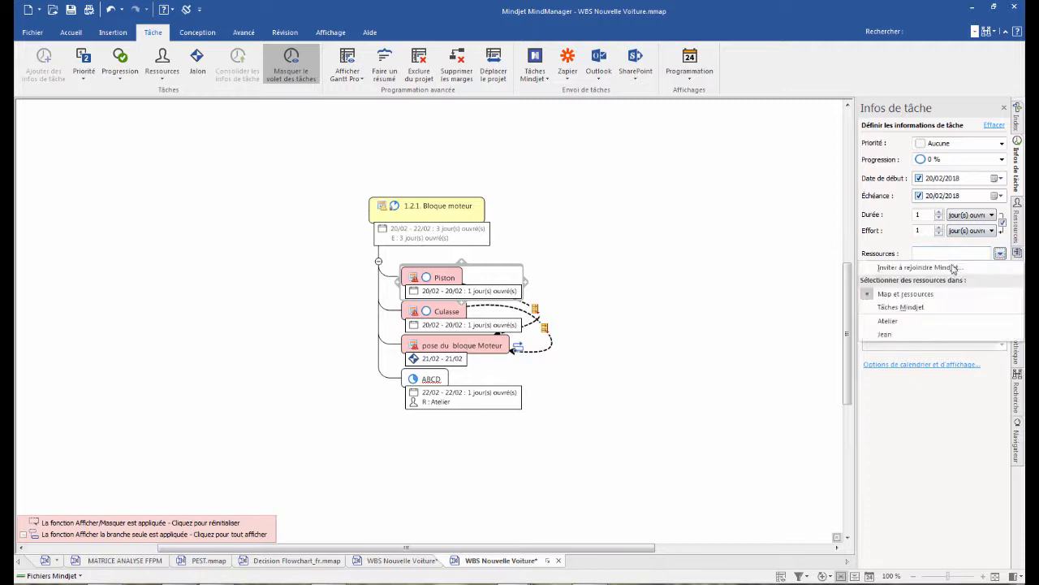
pyautogui.click(888, 335)
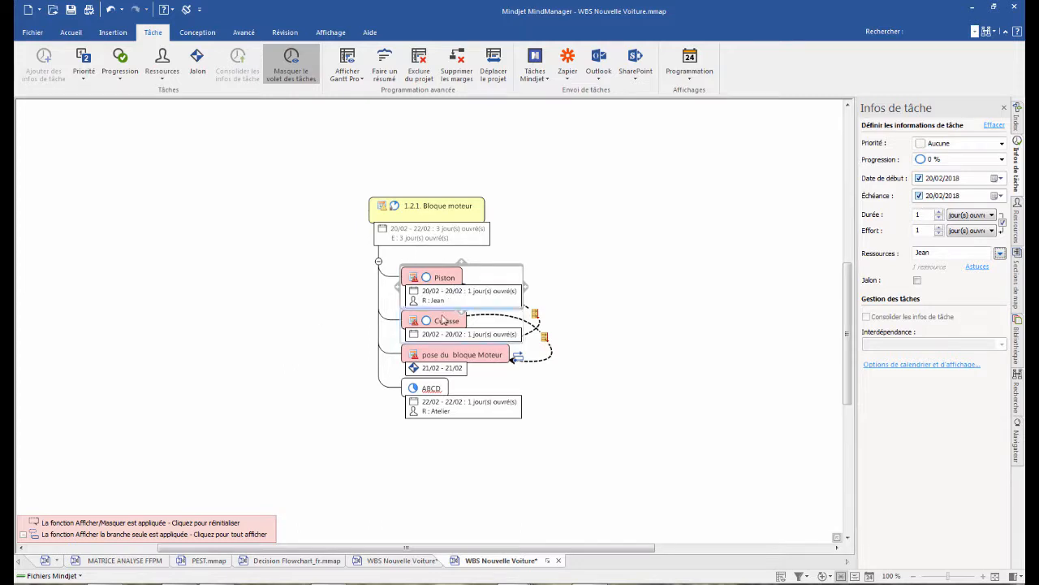
# - Copy the resource of the "Piston" task onto the "Culasse" task and hide the task information
pyautogui.click(431, 292)
pyautogui.click(436, 301)
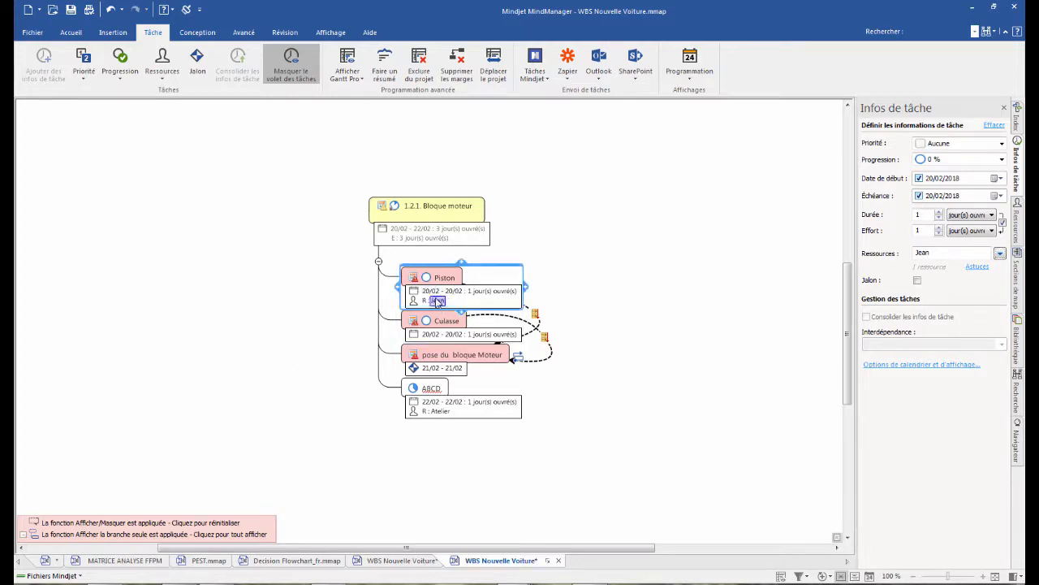
pyautogui.moveTo(436, 302); pyautogui.dragTo(455, 324)
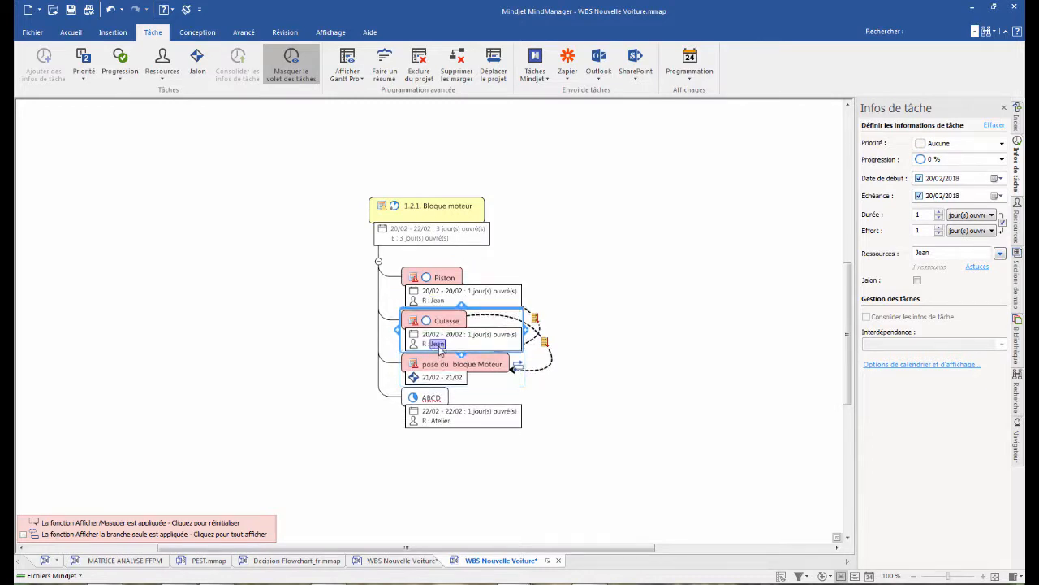
pyautogui.click(1003, 108)
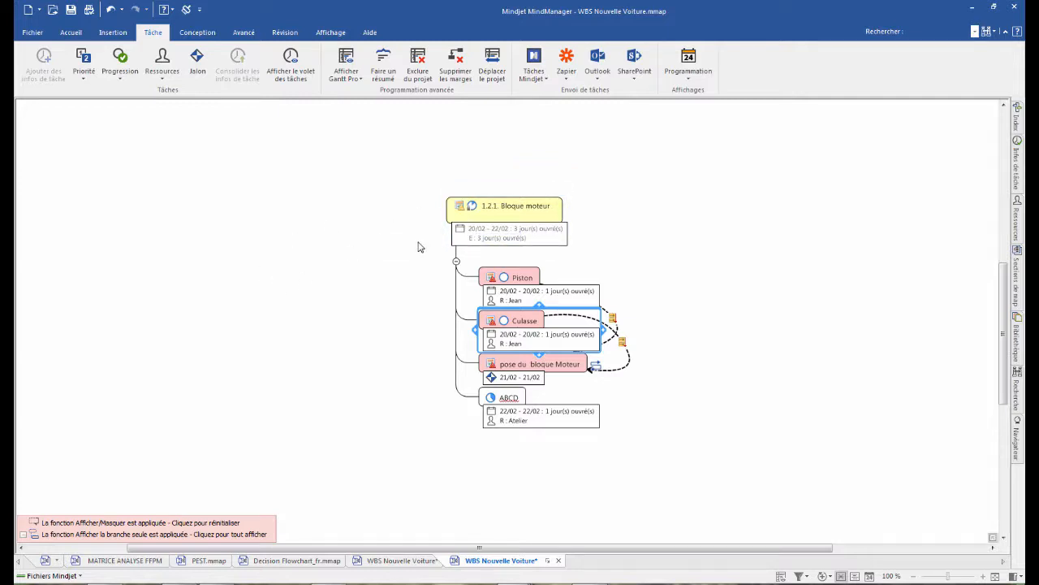
# - Create a new blank map and set its layout to "Organigramme"
pyautogui.hotkey('ctrl', 'n')
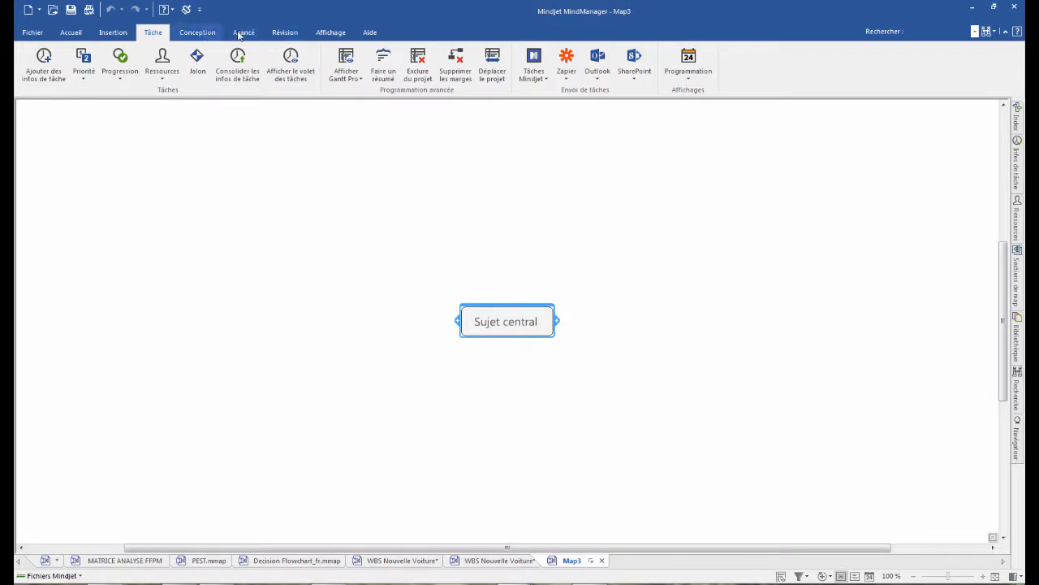
pyautogui.click(195, 32)
pyautogui.click(432, 65)
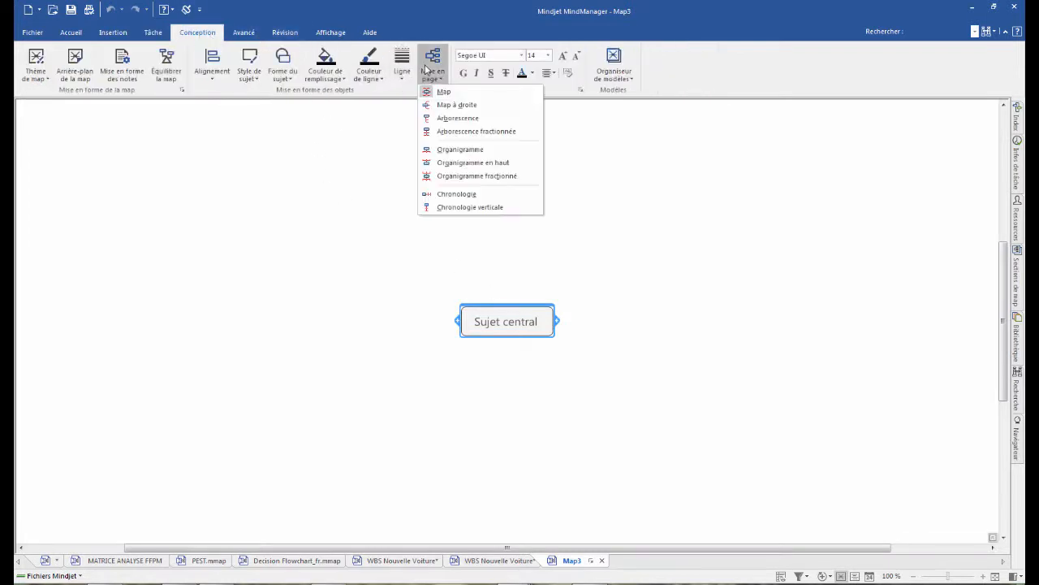
pyautogui.click(488, 150)
# - Name the central topic "WBS" and add a main topic "Niveau 1" below it
pyautogui.doubleClick(506, 324)
pyautogui.press('BackSpace')
pyautogui.write('WBS')
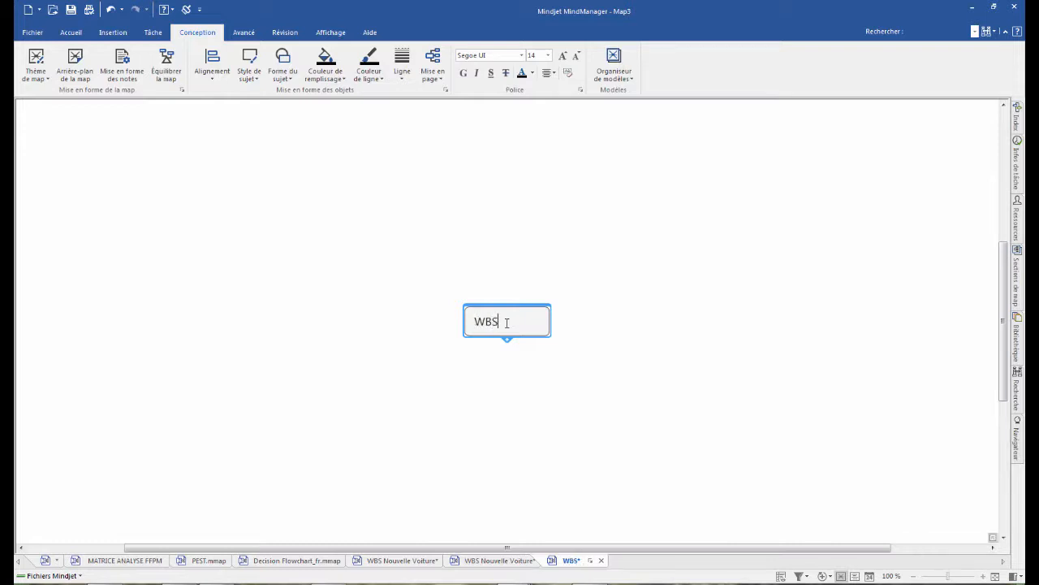
pyautogui.press('Return')
pyautogui.press('Return')
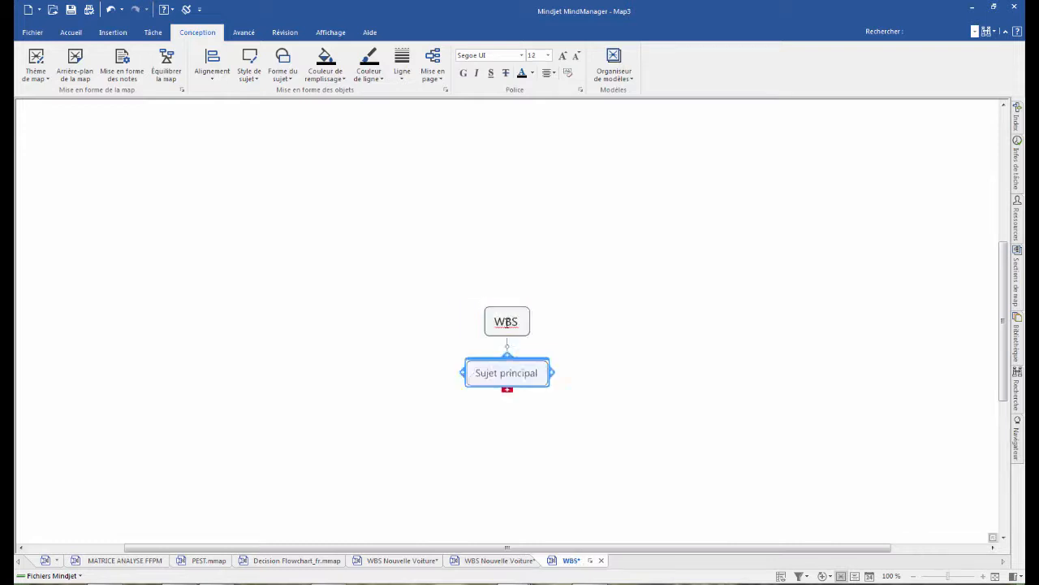
pyautogui.write('Leve')
pyautogui.write('Niveau 1')
# - Add a topic "Niveau 2" and move it under "Niveau 1" as its subtopic
pyautogui.press('Return')
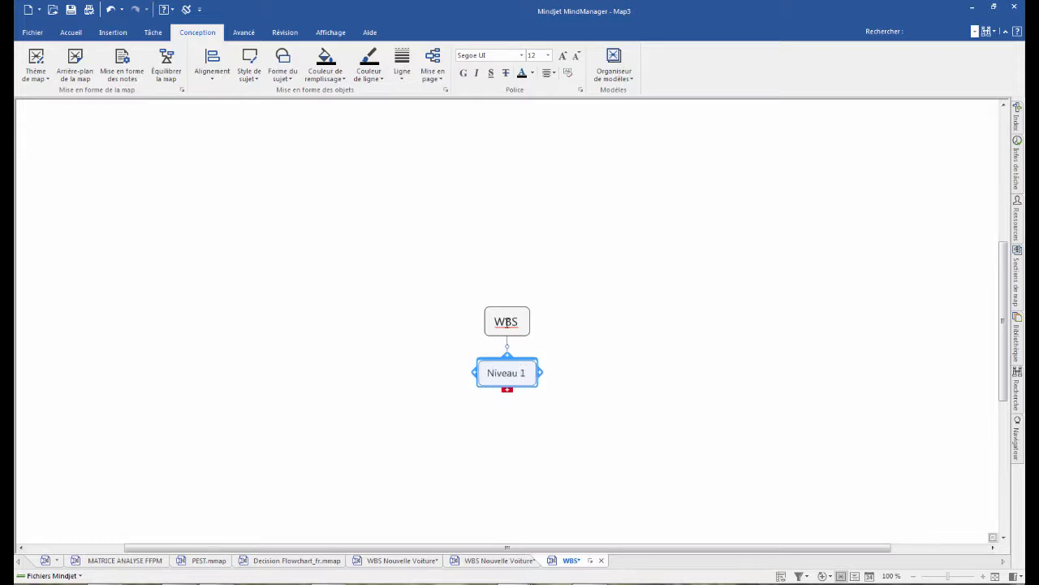
pyautogui.press('Return')
pyautogui.write('N')
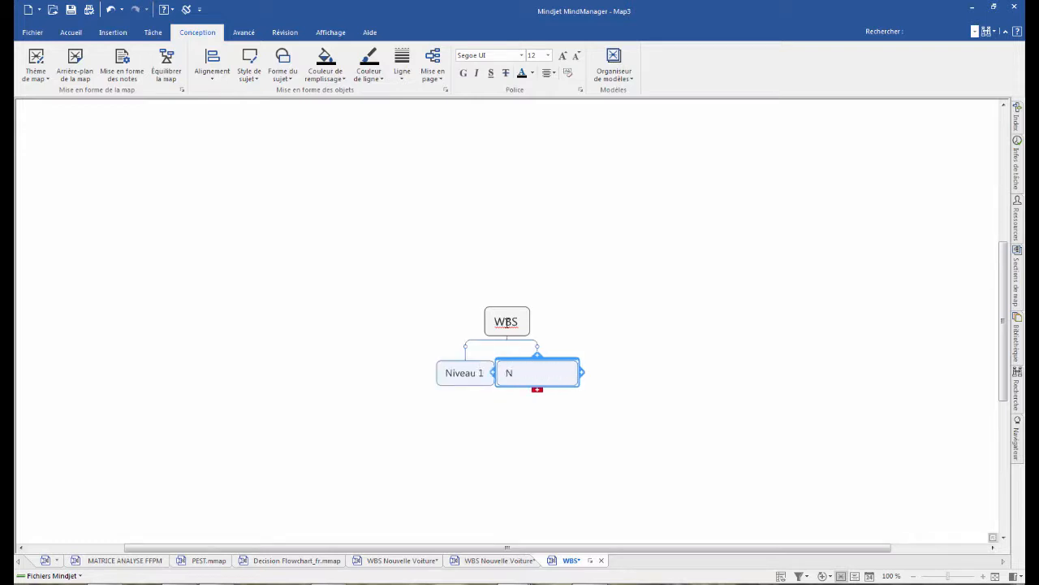
pyautogui.write('iveau 2')
pyautogui.press('Return')
pyautogui.moveTo(538, 362); pyautogui.dragTo(485, 418)
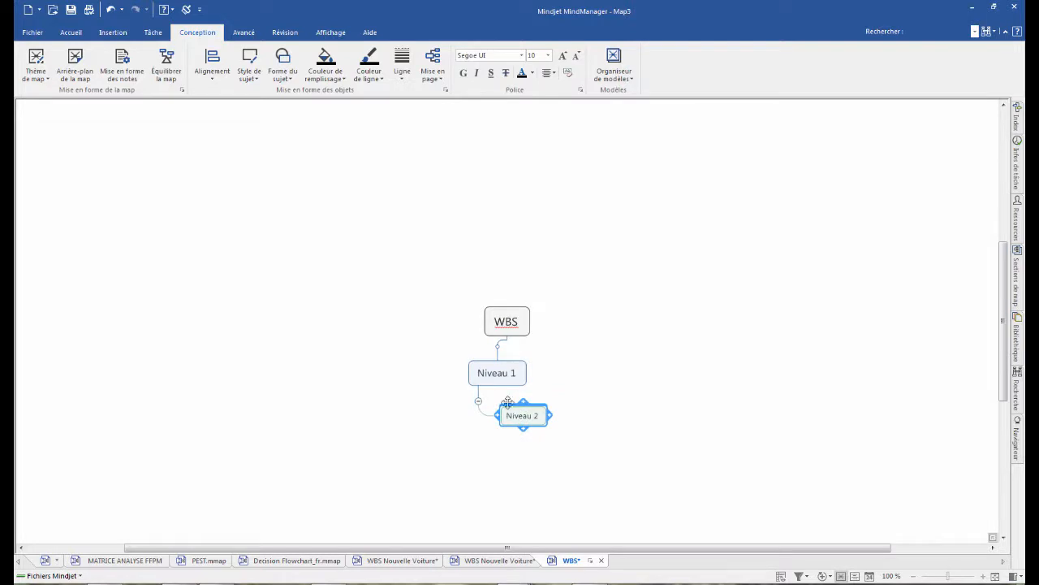
# - Set the organization chart depth of the central topic "WBS" to 3 levels
pyautogui.click(522, 316)
pyautogui.click(433, 63)
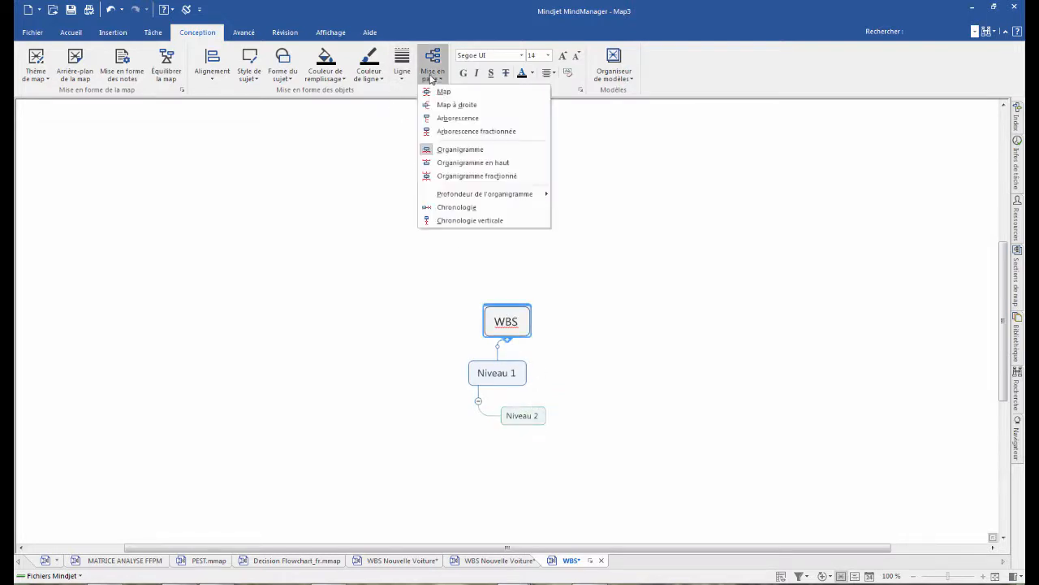
pyautogui.moveTo(525, 195)
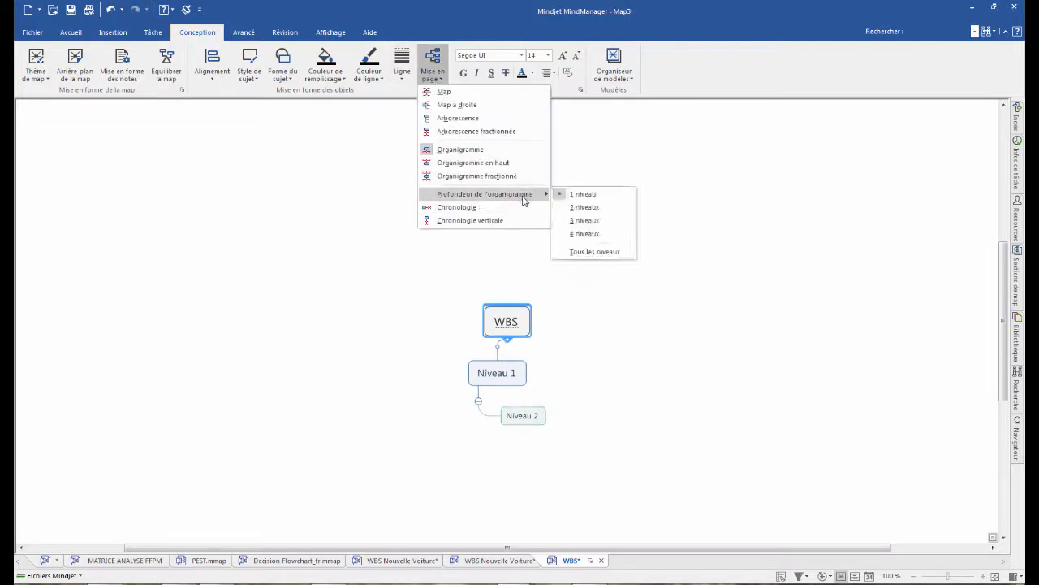
pyautogui.click(583, 221)
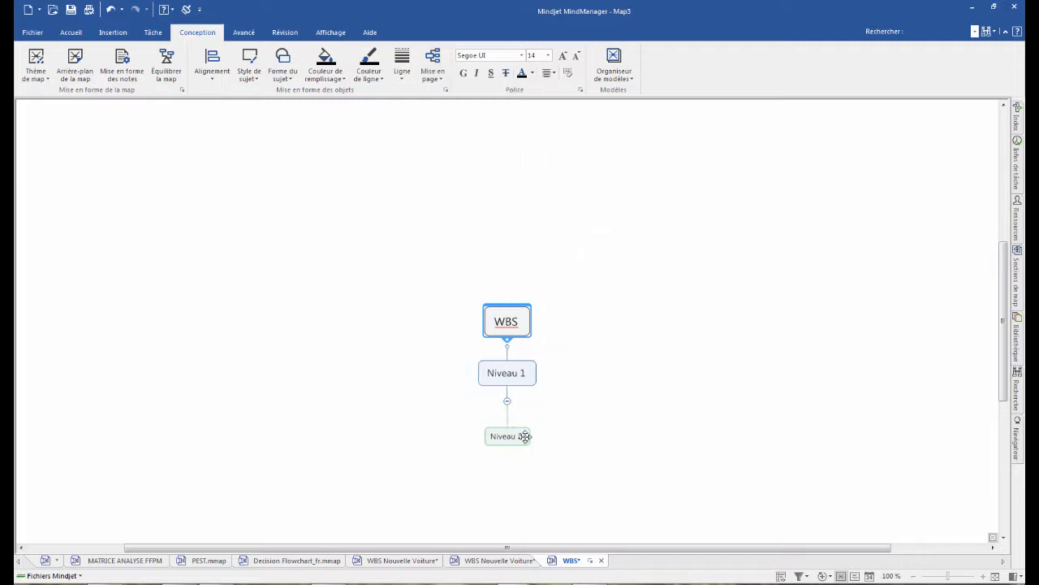
# - Add a subtopic "Lots de travaux" below "Niveau 2"
pyautogui.click(512, 439)
pyautogui.click(507, 451)
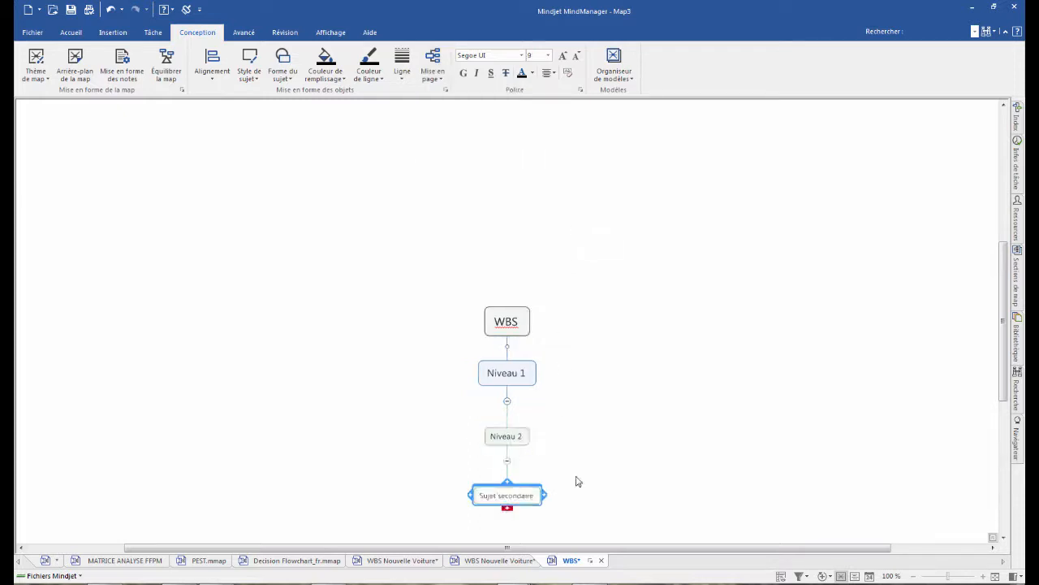
pyautogui.write('Lots de travaux')
pyautogui.press('Return')
pyautogui.click(568, 503)
pyautogui.click(500, 488)
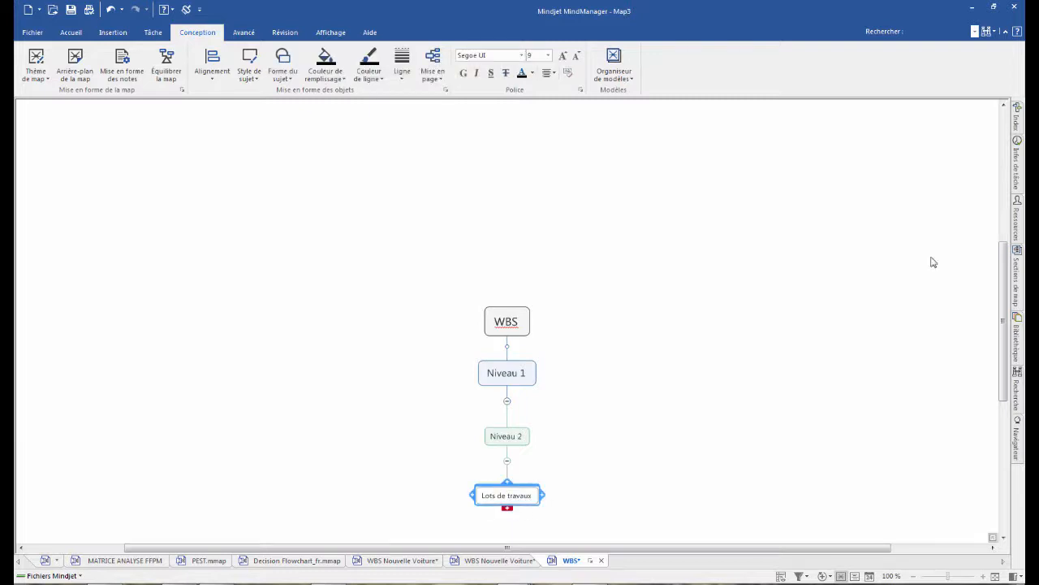
# - Give the "Lots de travaux" task a start and due date of 20/02/2018 and a progress of 25 %
pyautogui.click(1018, 175)
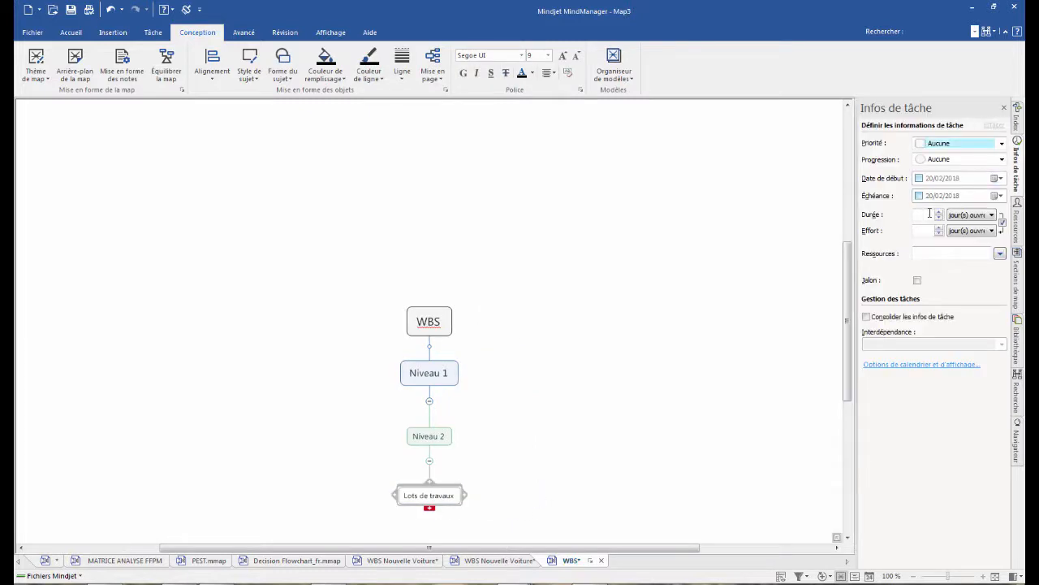
pyautogui.click(919, 178)
pyautogui.click(919, 196)
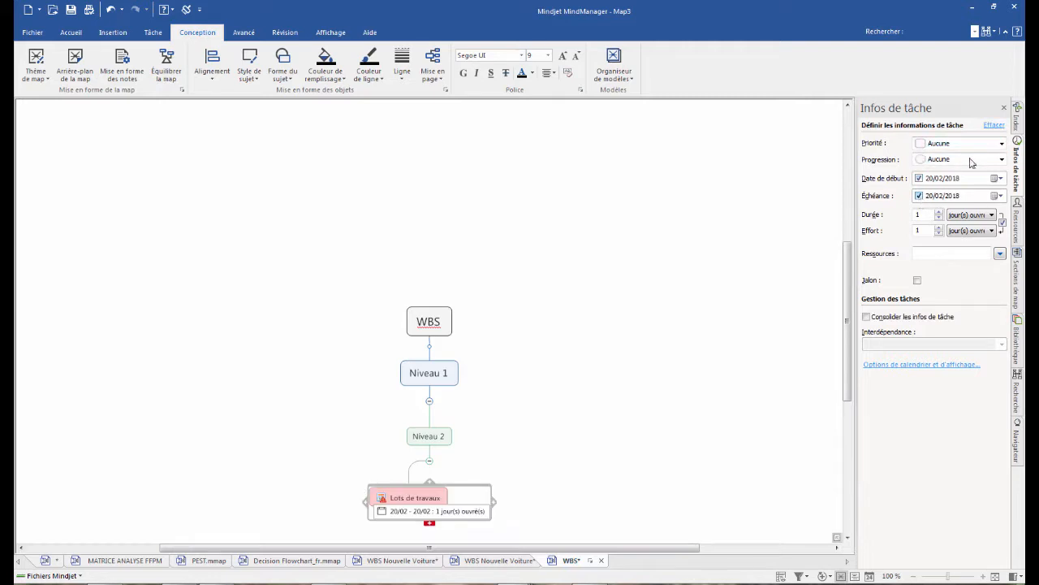
pyautogui.click(972, 161)
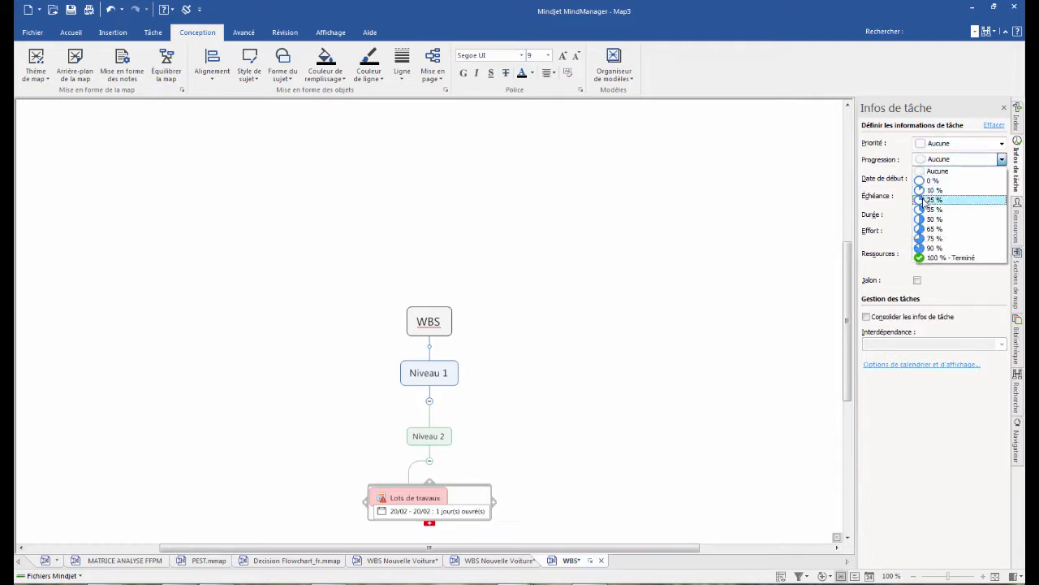
pyautogui.click(950, 199)
pyautogui.click(999, 253)
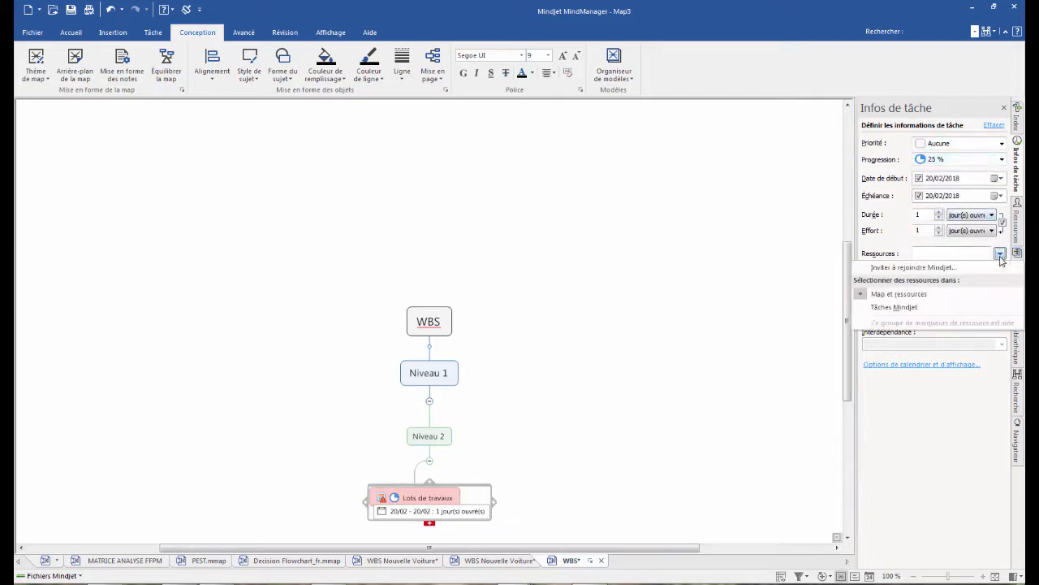
pyautogui.click(911, 193)
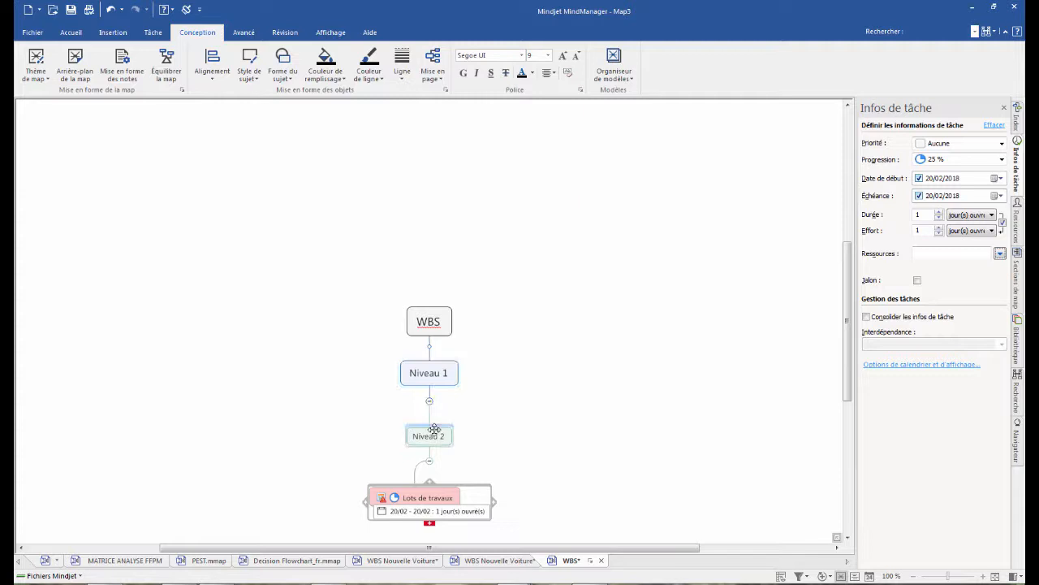
# - Rename the "Lots de travaux" topic as "Lots de travaux - 1"
pyautogui.click(416, 511)
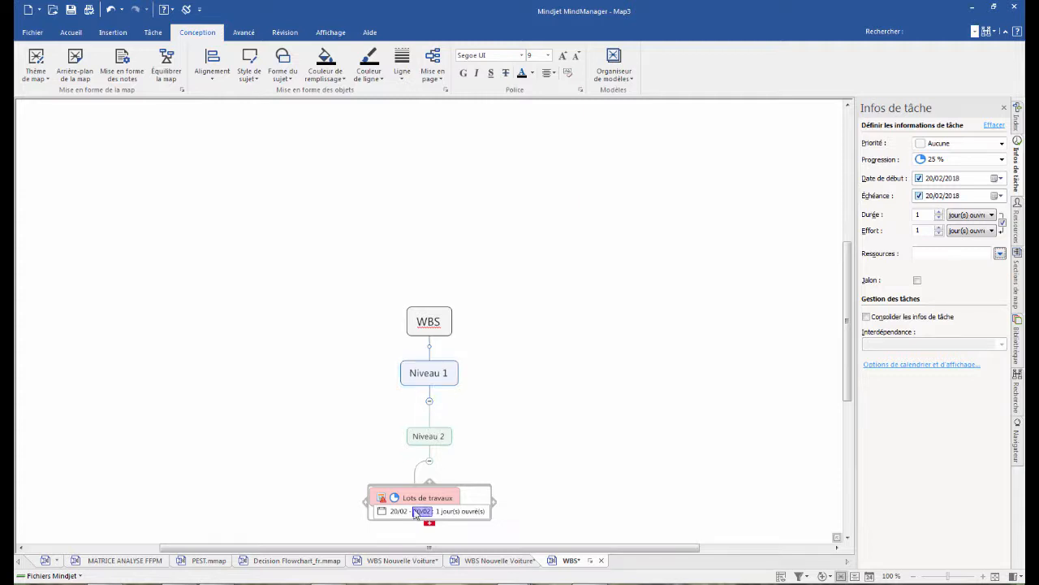
pyautogui.click(424, 439)
pyautogui.click(453, 501)
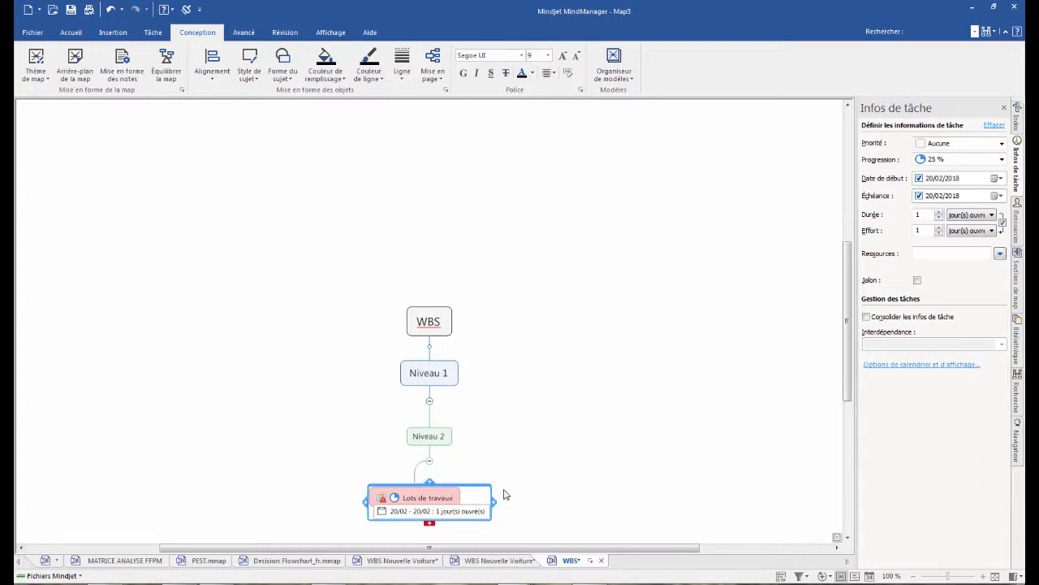
pyautogui.press('Return')
pyautogui.click(430, 438)
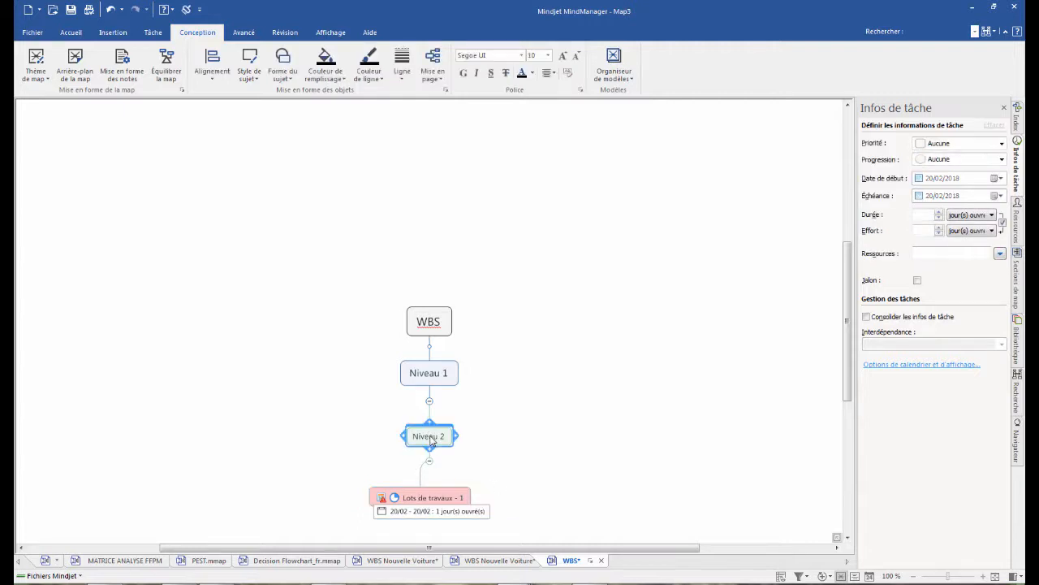
pyautogui.hotkey('ctrl', 'v')
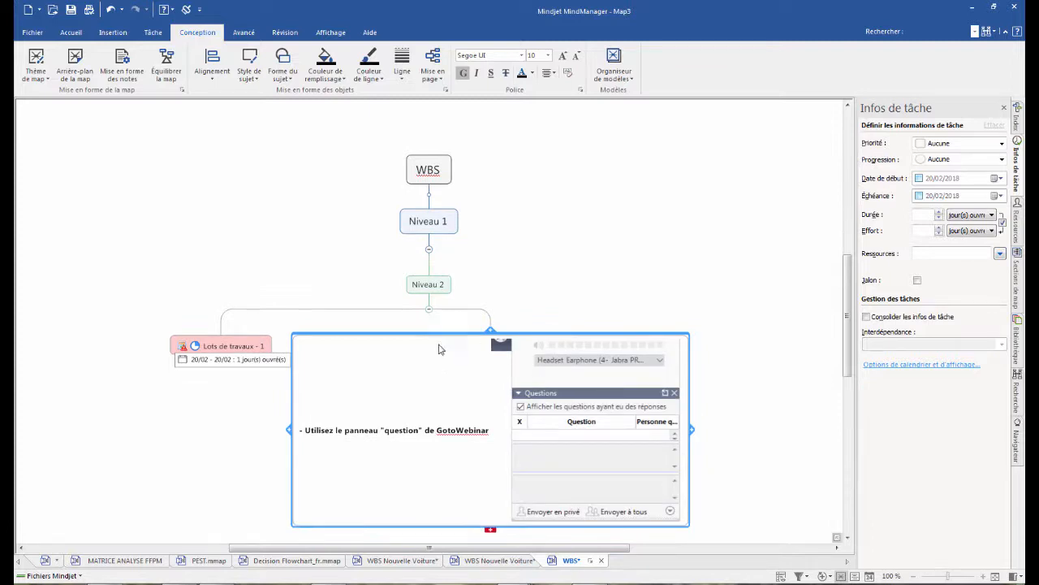
pyautogui.press('Delete')
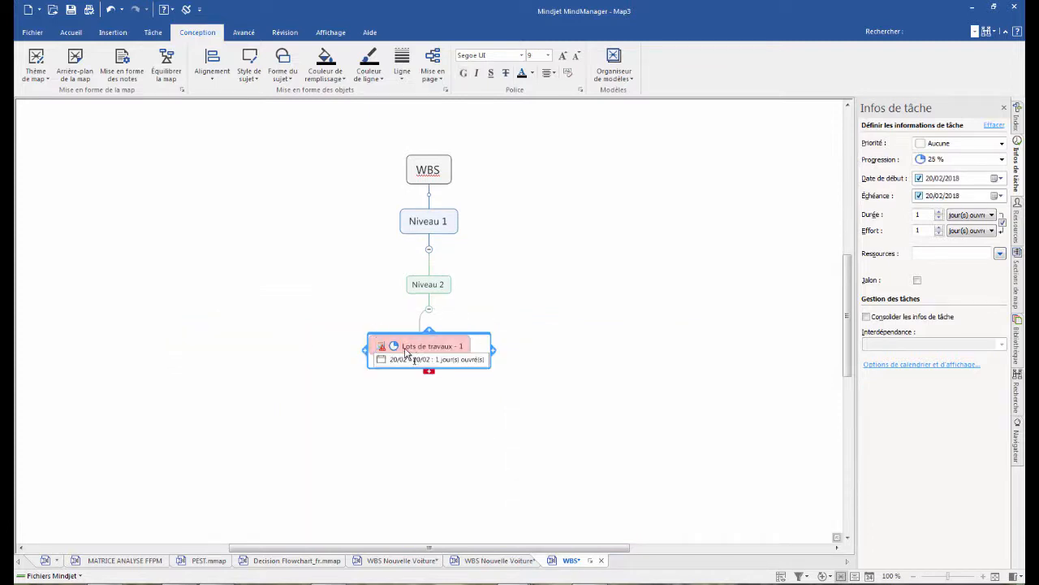
# - Raise the progress of "Lots de travaux - 1" to 50 % and duplicate it under "Niveau 2" as "Lots de travaux - 2"
pyautogui.click(395, 346)
pyautogui.click(433, 288)
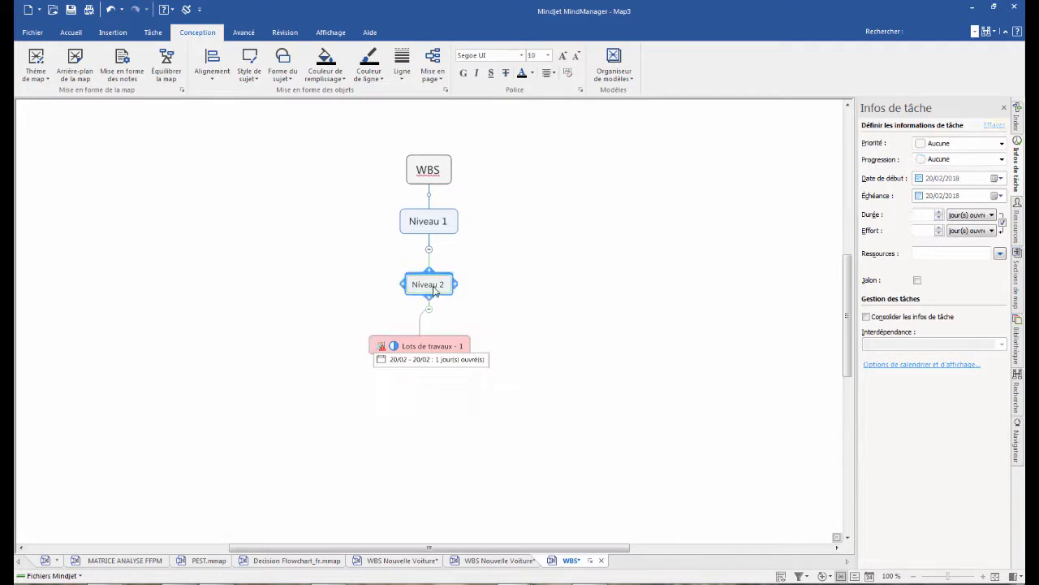
pyautogui.hotkey('ctrl', 'v')
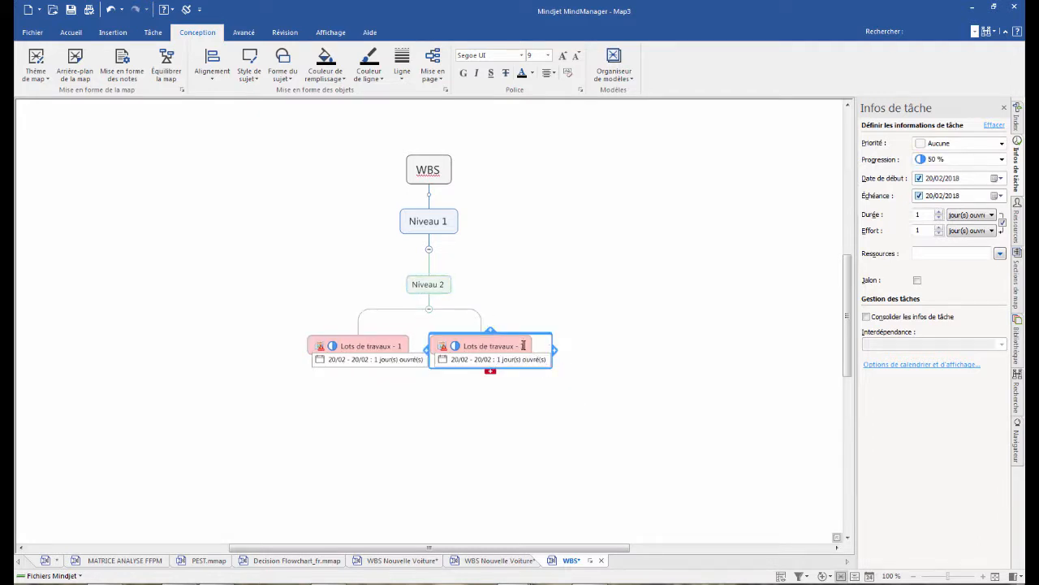
pyautogui.click(540, 400)
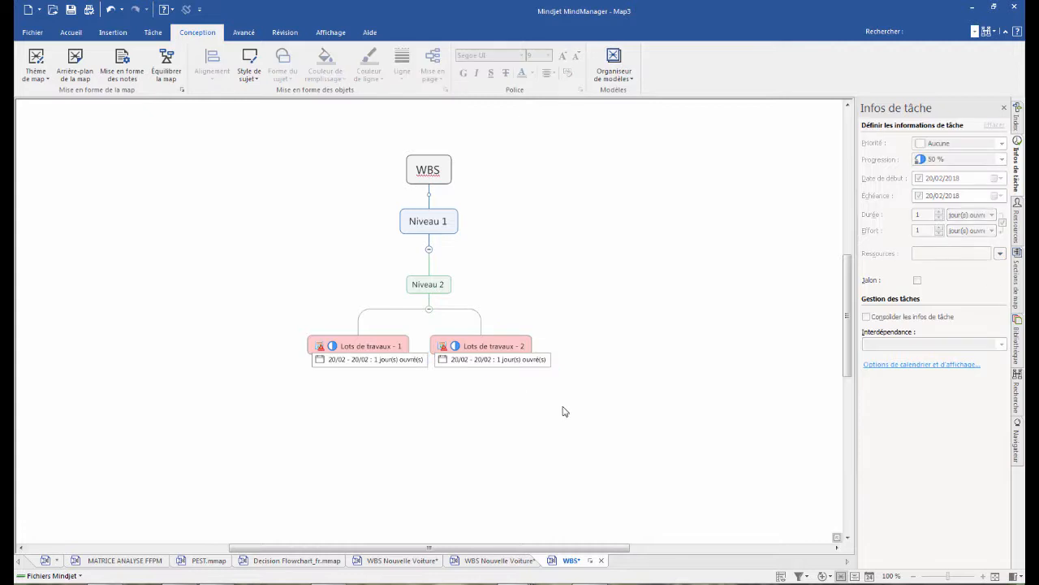
# - Set the dates of "Lots de travaux - 2" to start on 26/02/2018 and end on 28/02/2018
pyautogui.click(460, 360)
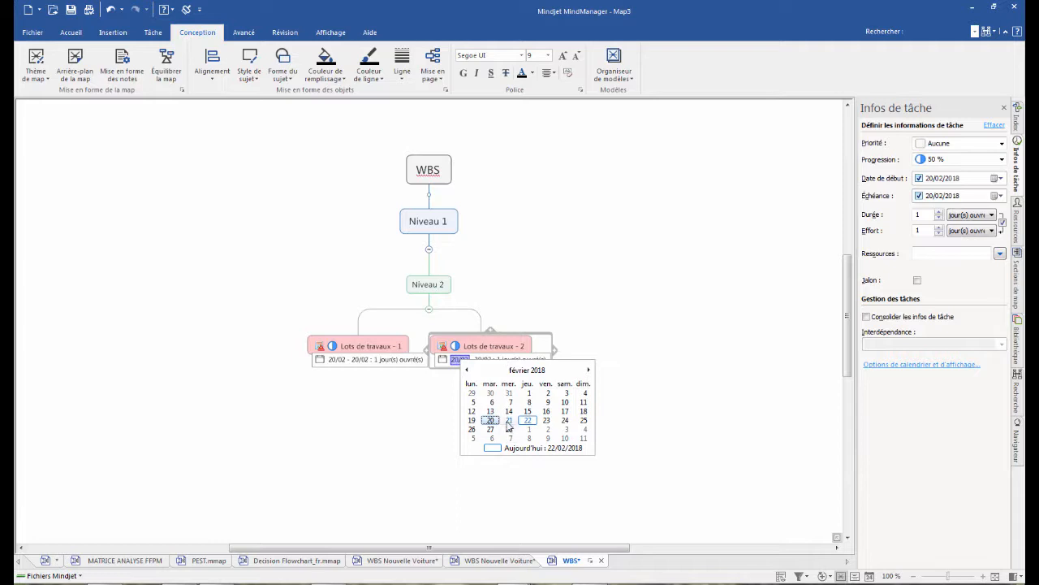
pyautogui.click(565, 420)
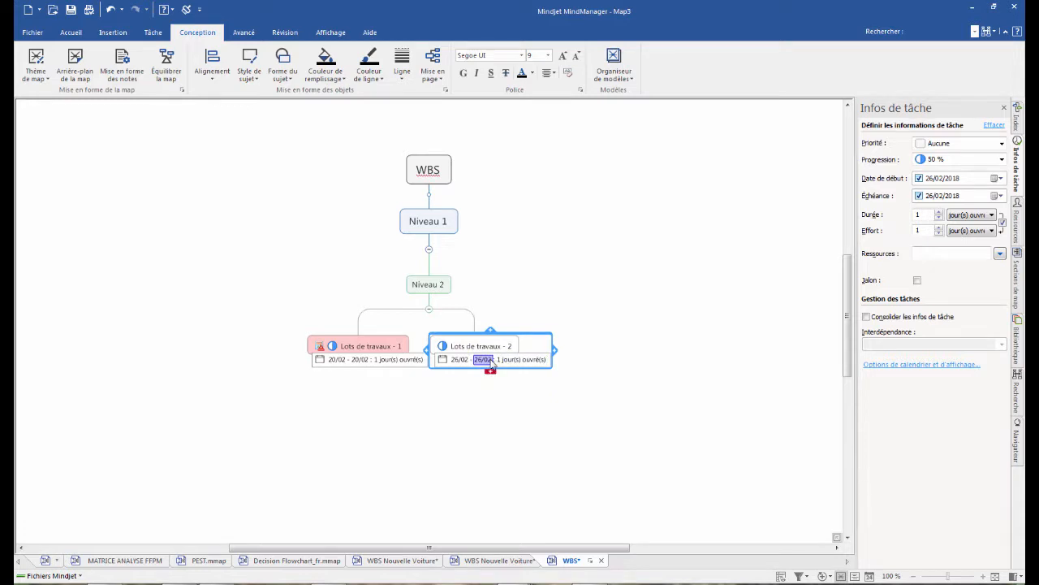
pyautogui.click(488, 363)
pyautogui.click(539, 430)
pyautogui.click(611, 421)
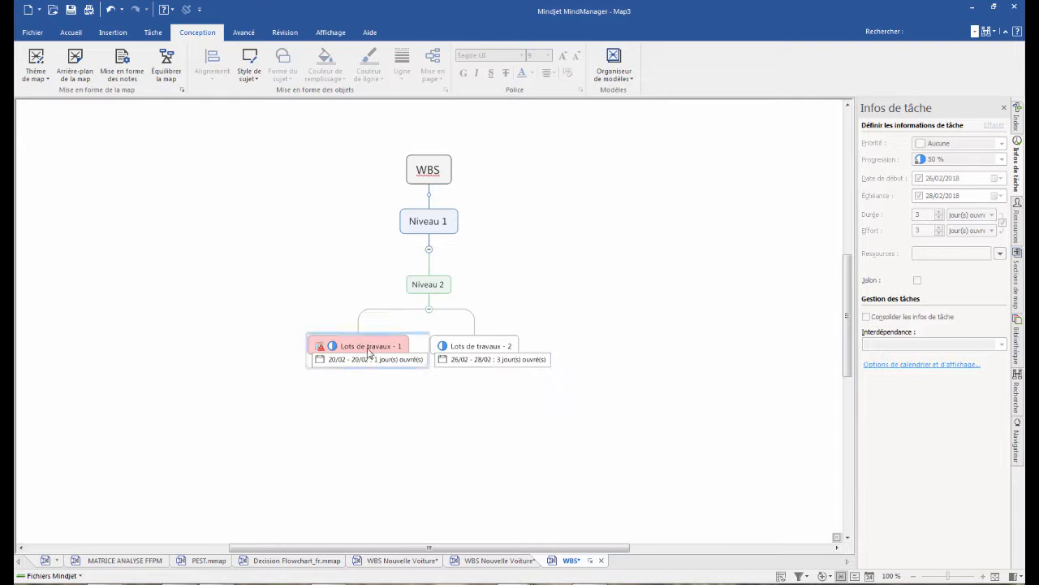
# - Turn off highlighting of overdue, at-risk and completed tasks in the map's calendar and display options
pyautogui.scroll(3, 447, 420)
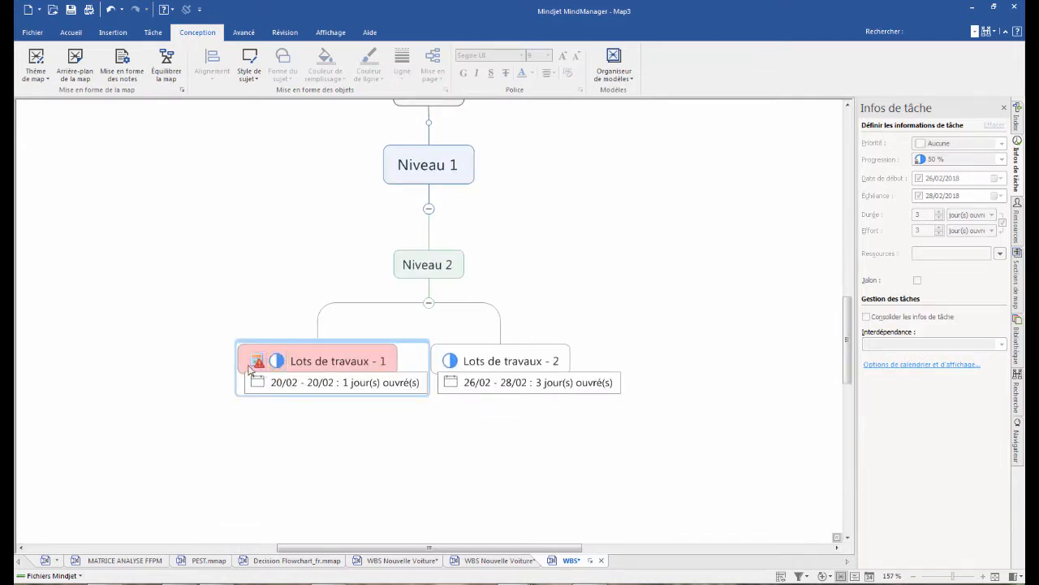
pyautogui.moveTo(257, 362)
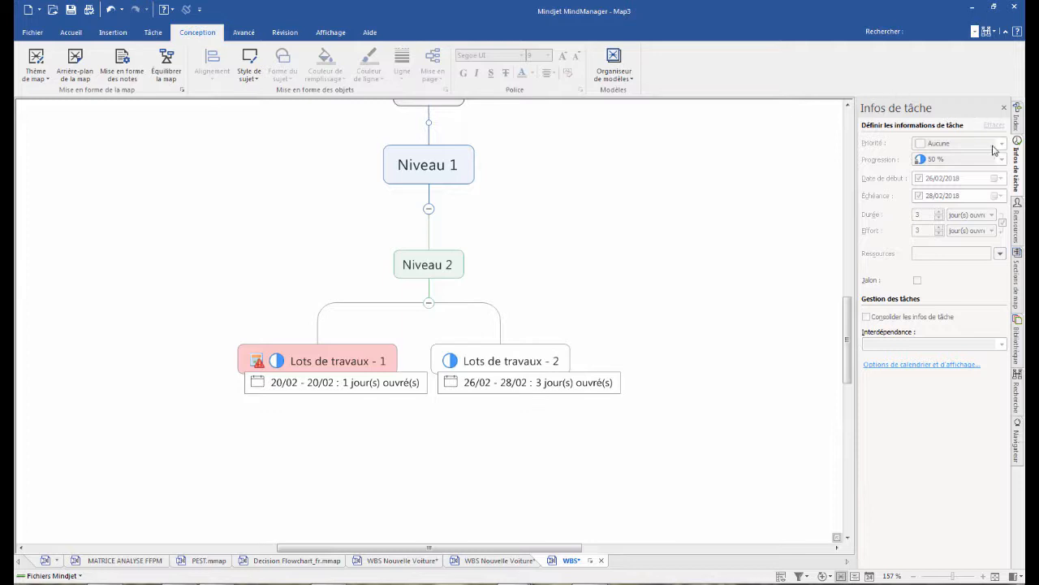
pyautogui.click(881, 366)
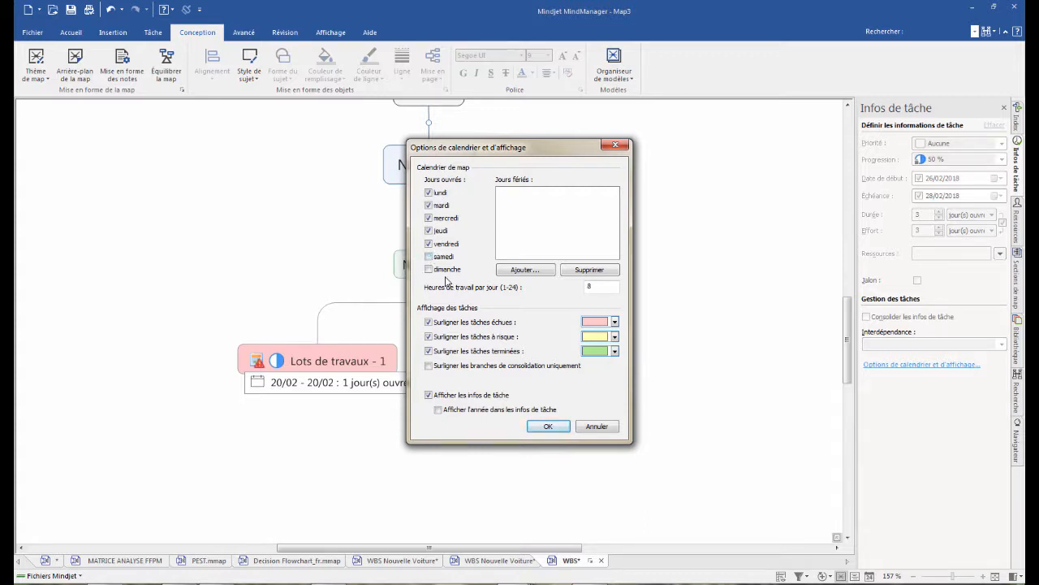
pyautogui.click(429, 323)
pyautogui.click(428, 337)
pyautogui.click(428, 351)
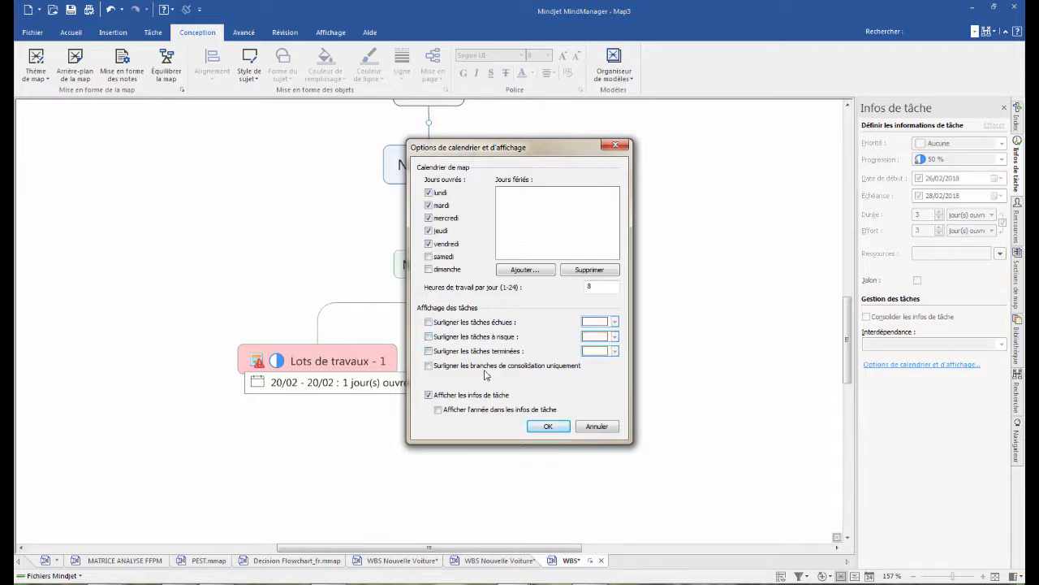
pyautogui.click(543, 428)
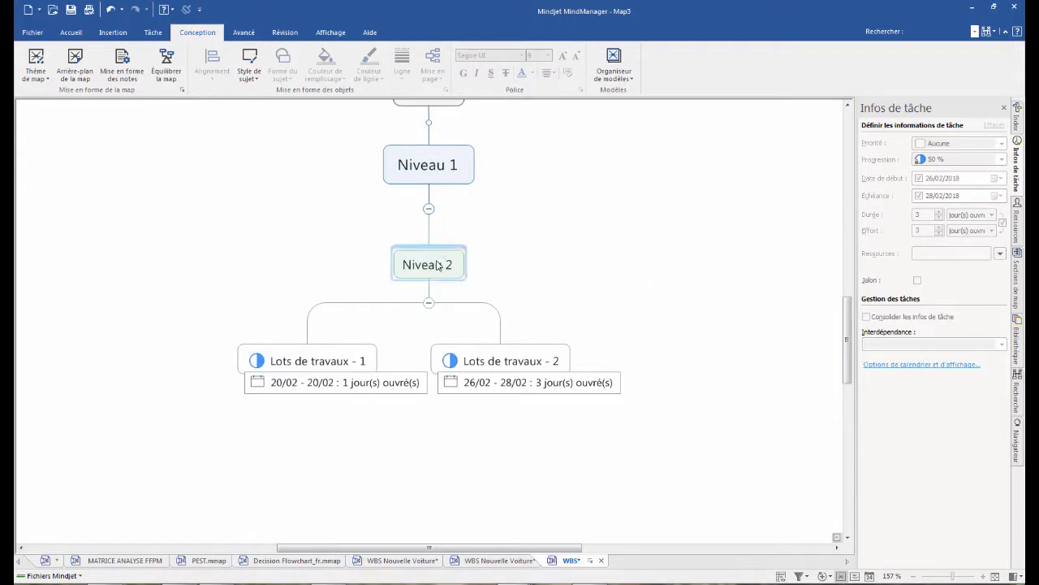
# - Enable consolidation of task information on the "Niveau 1" topic
pyautogui.scroll(2, 545, 255)
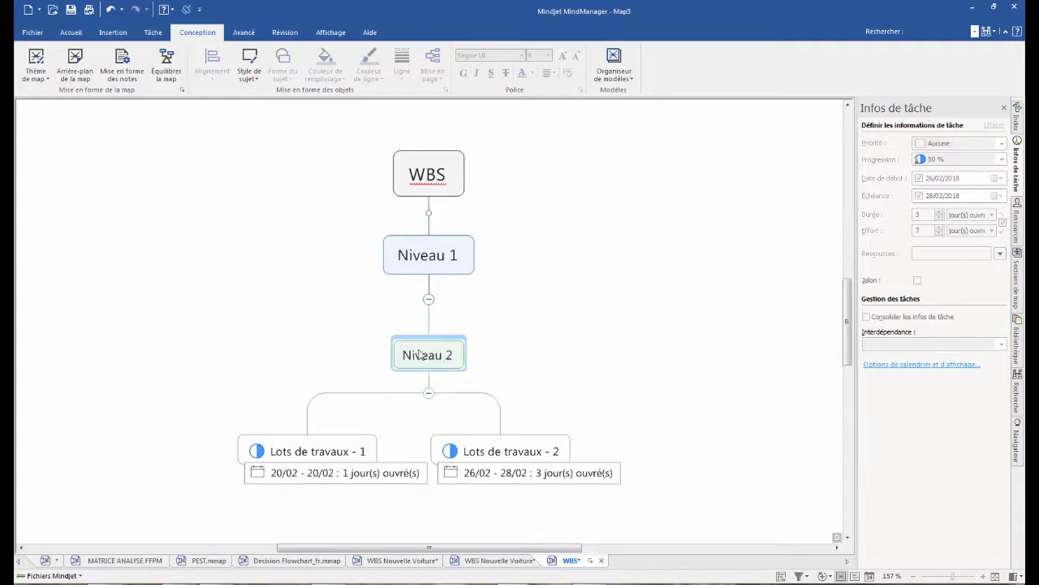
pyautogui.click(459, 348)
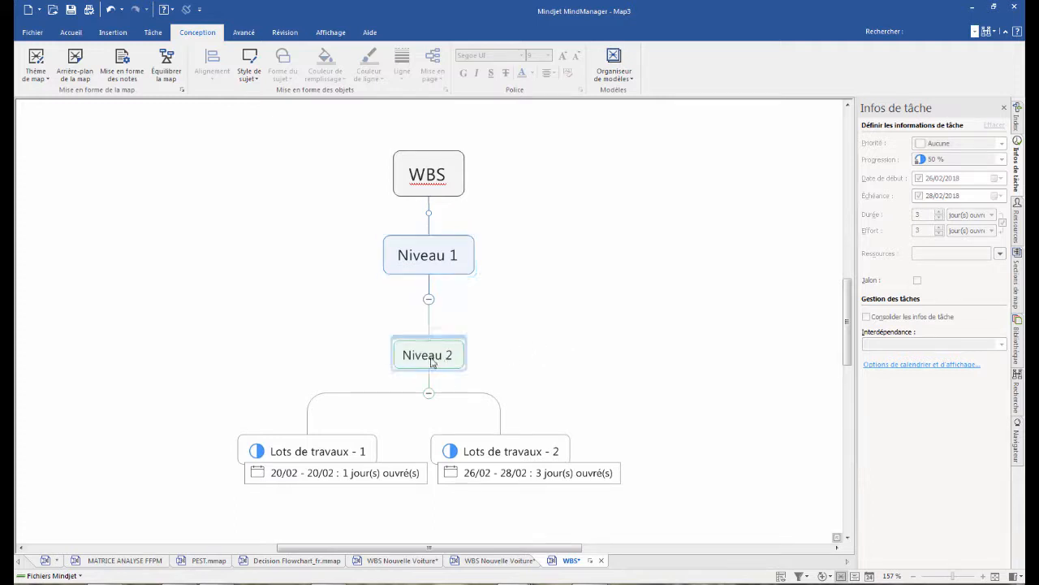
pyautogui.click(436, 257)
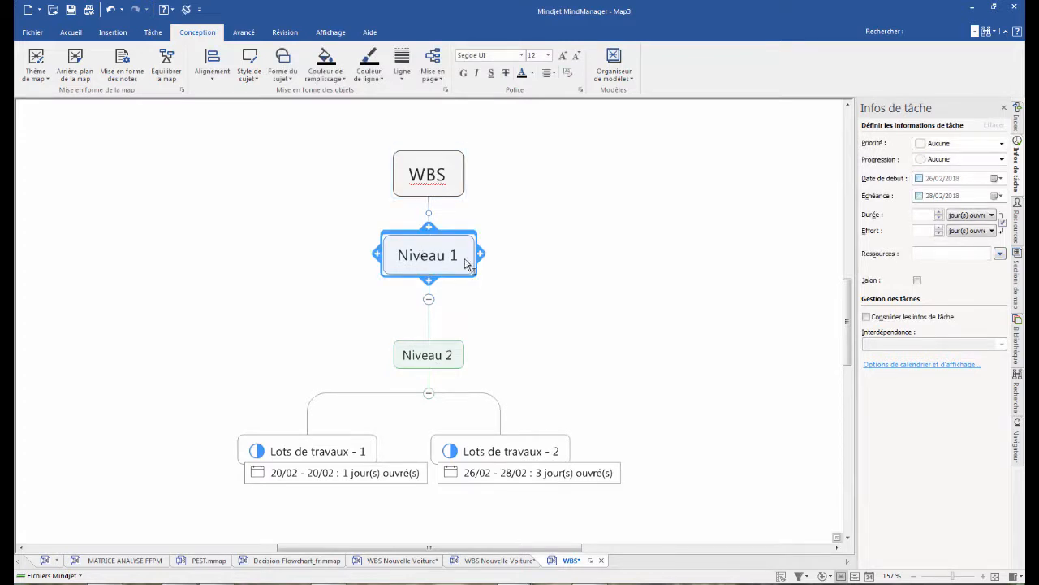
pyautogui.click(866, 317)
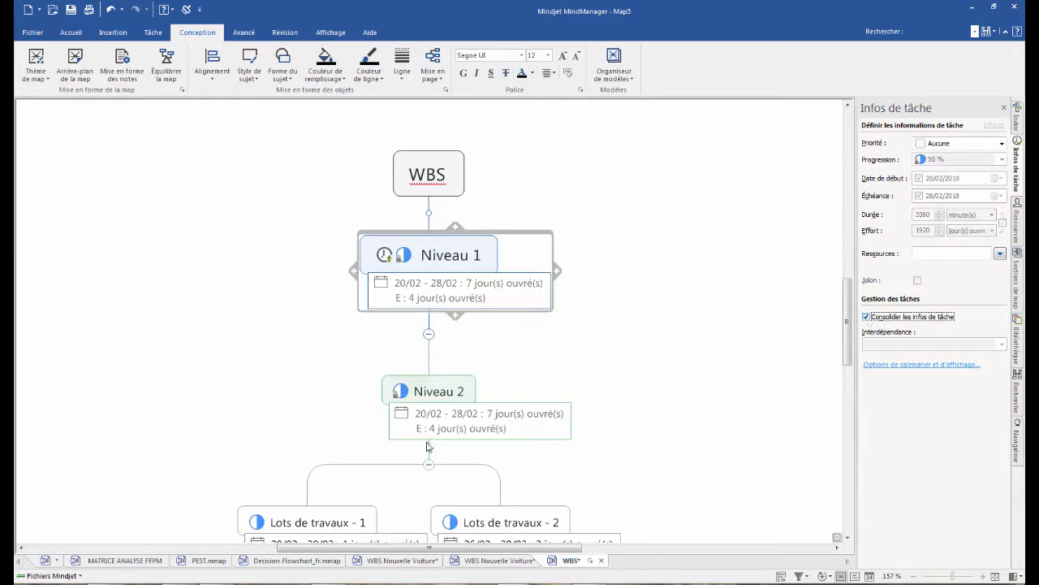
pyautogui.click(617, 328)
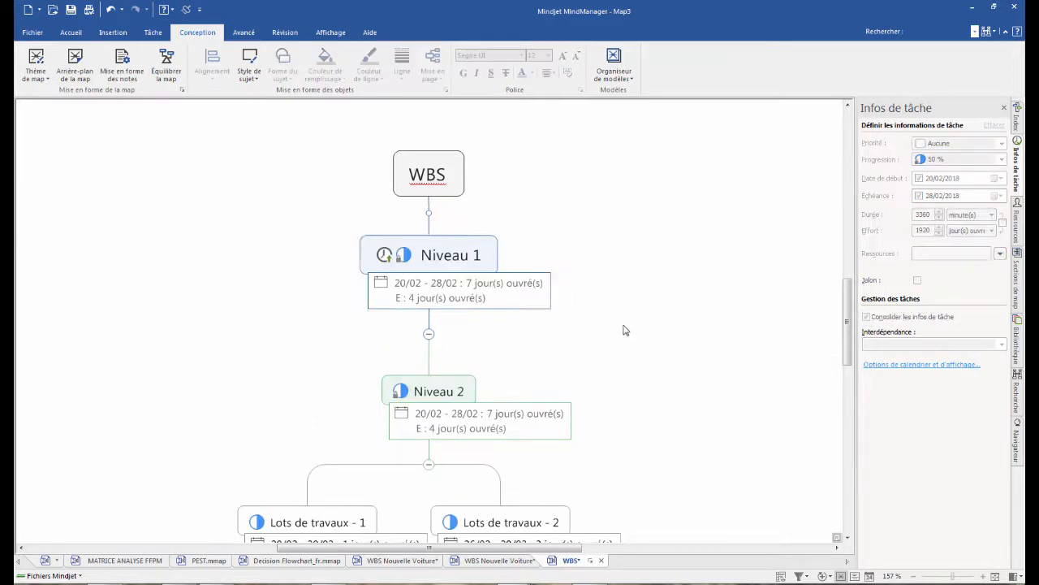
# - Set the progress of "Lots de travaux - 2" to 100 % completed
pyautogui.scroll(-1, 622, 329)
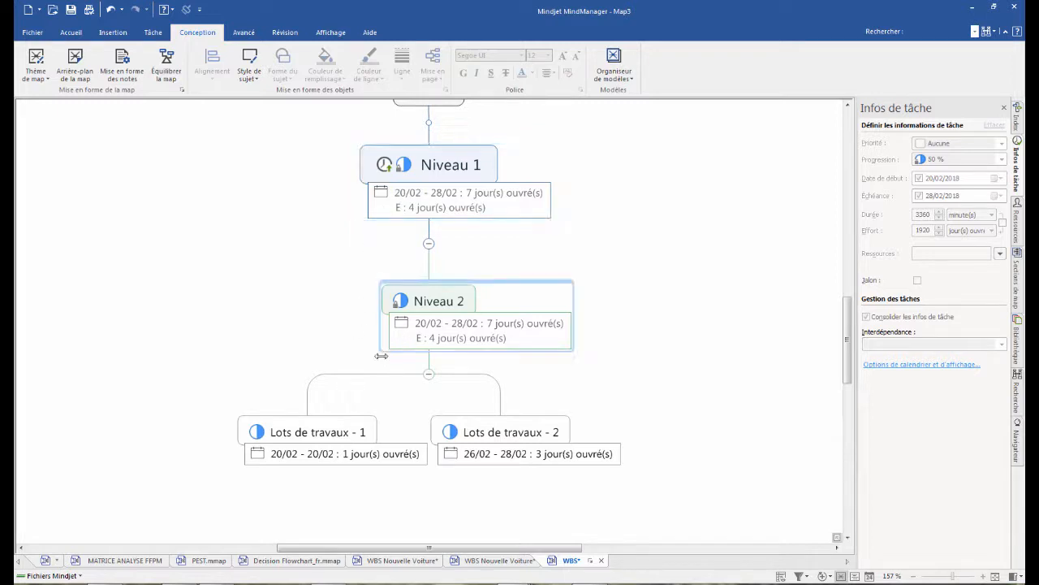
pyautogui.click(452, 434)
pyautogui.click(452, 435)
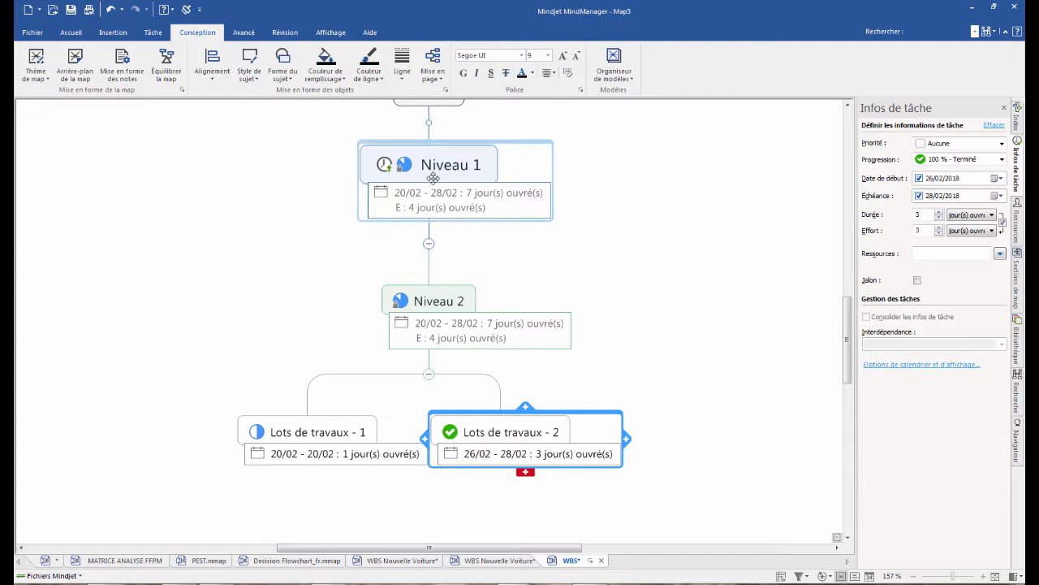
# - Check the consolidated completion percentage of "Niveau 2" and hide the task information
pyautogui.scroll(5, 341, 216)
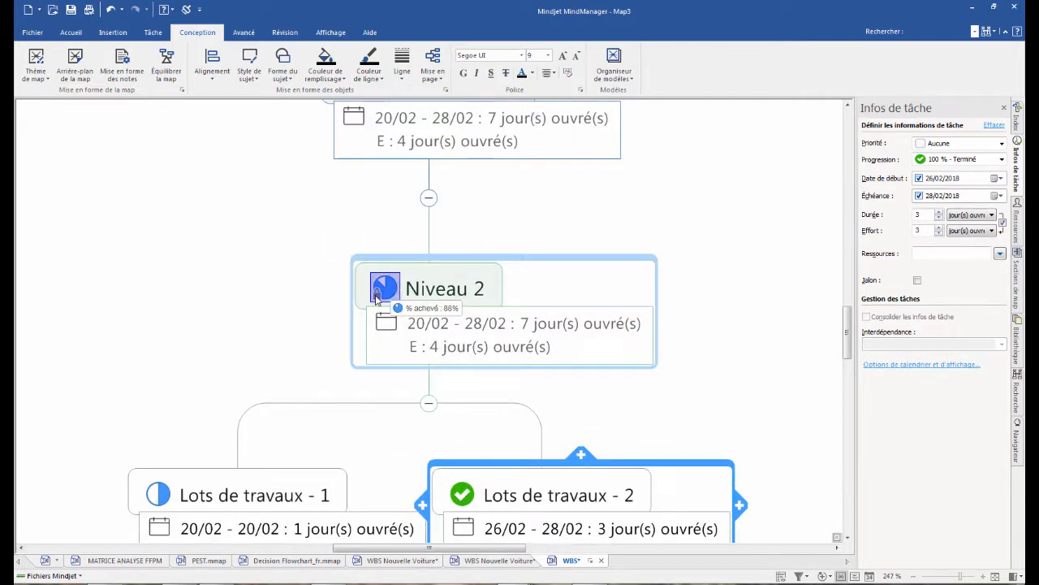
pyautogui.scroll(-5, 318, 246)
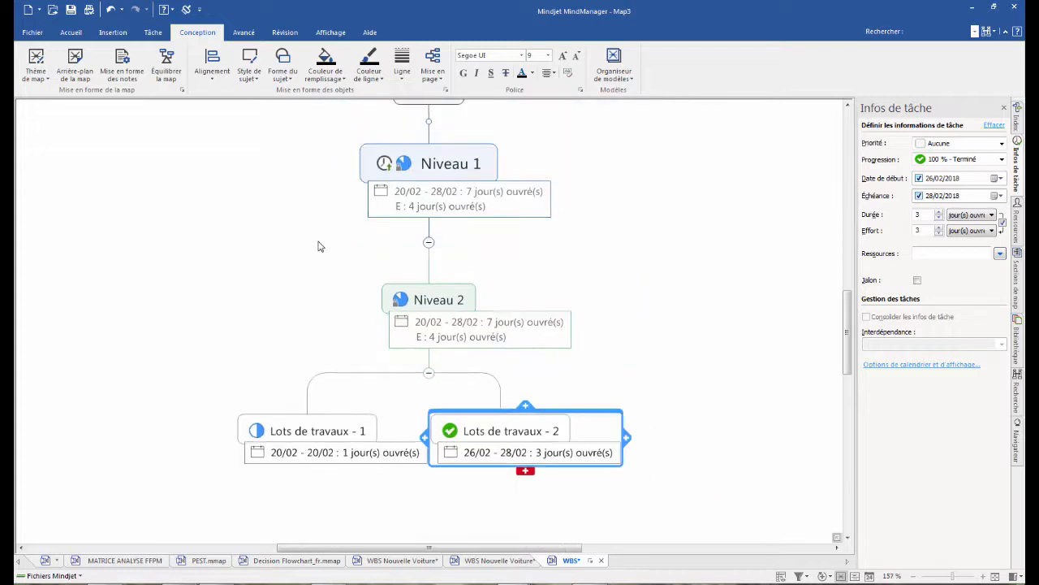
pyautogui.click(411, 193)
pyautogui.click(1004, 108)
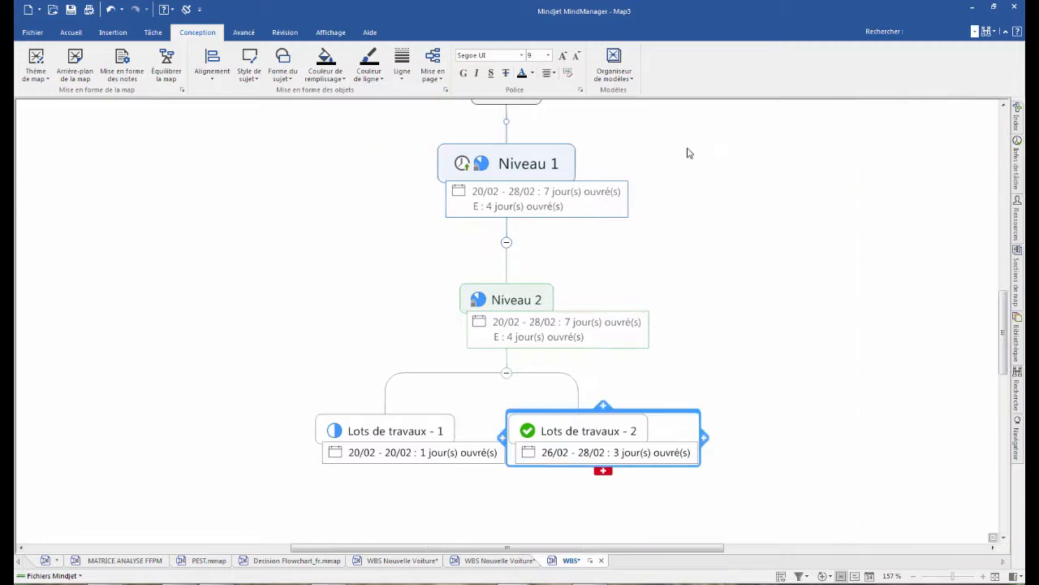
# - Switch to the WBS Nouvelle Voiture map and restore the full map around the isolated "Bloque moteur" branch
pyautogui.click(488, 562)
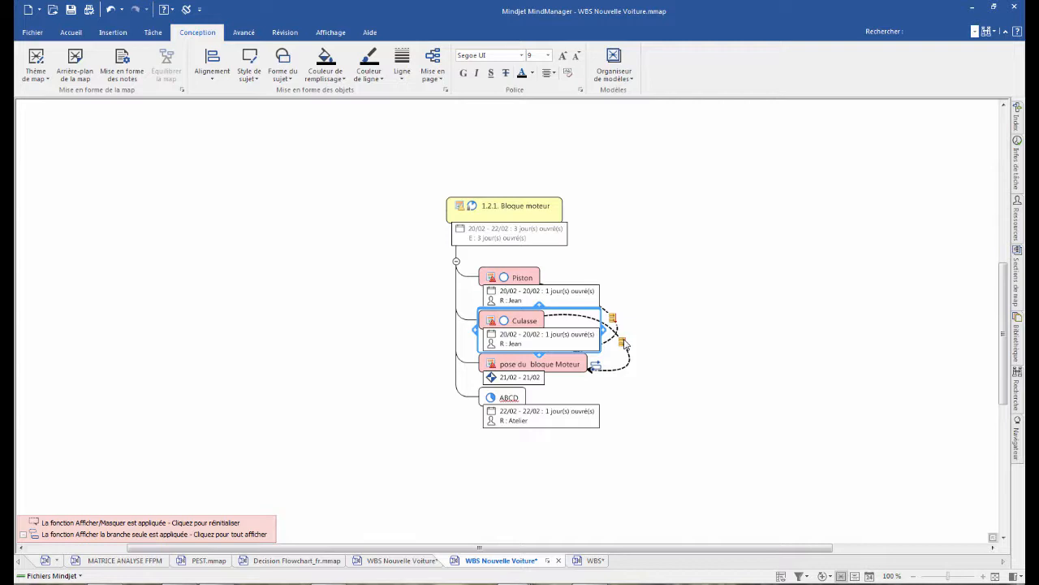
pyautogui.click(519, 210)
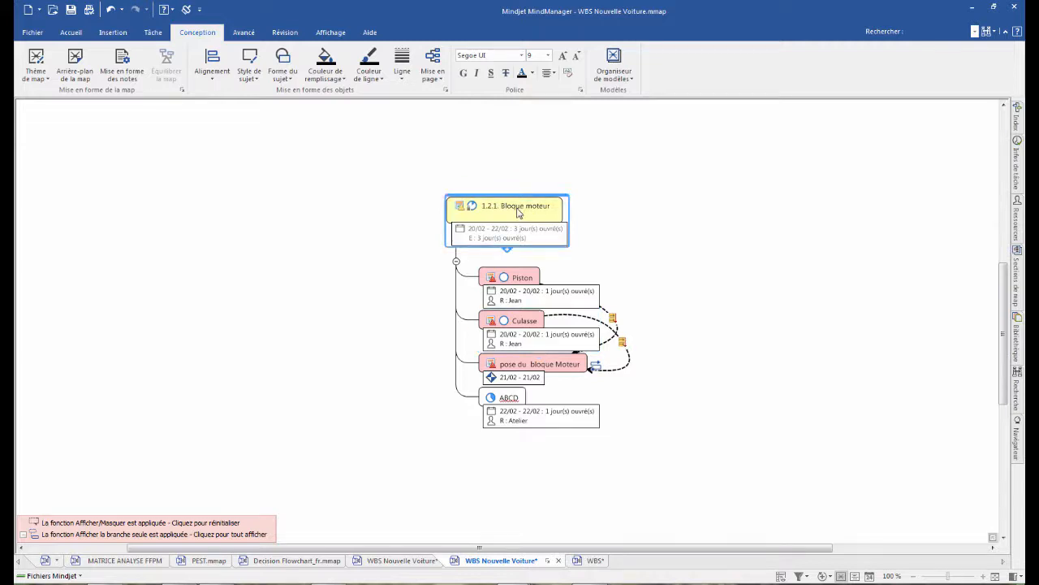
pyautogui.press('F4')
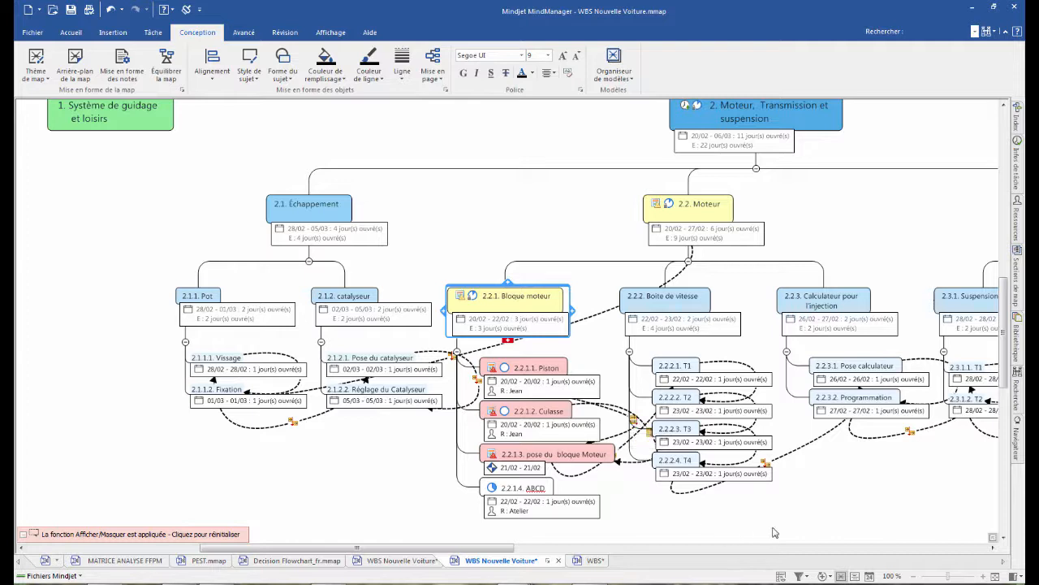
# - Hide the relationship lines (Relations) between topics throughout the new-car map
pyautogui.click(807, 513)
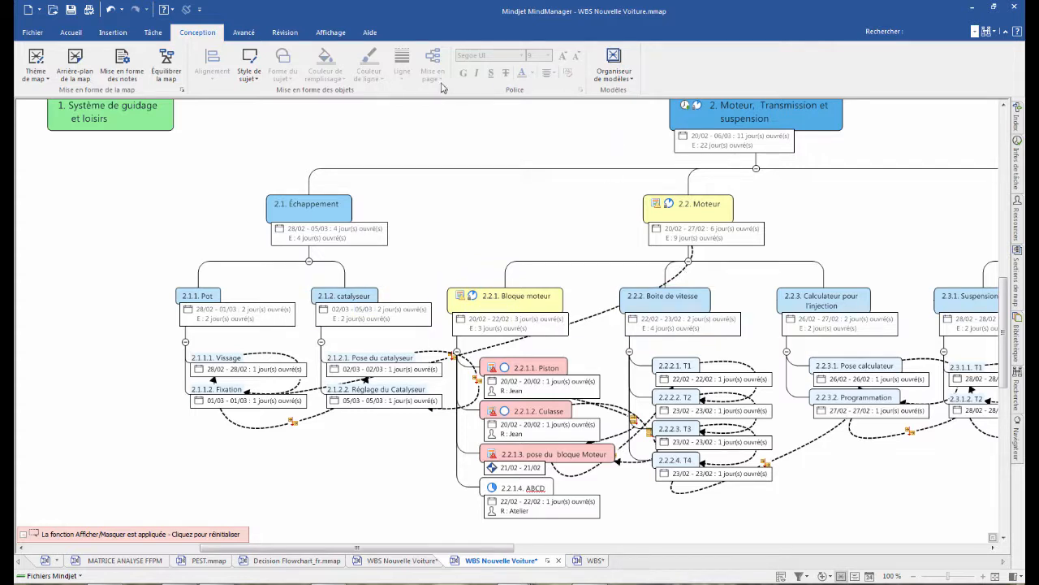
pyautogui.click(331, 33)
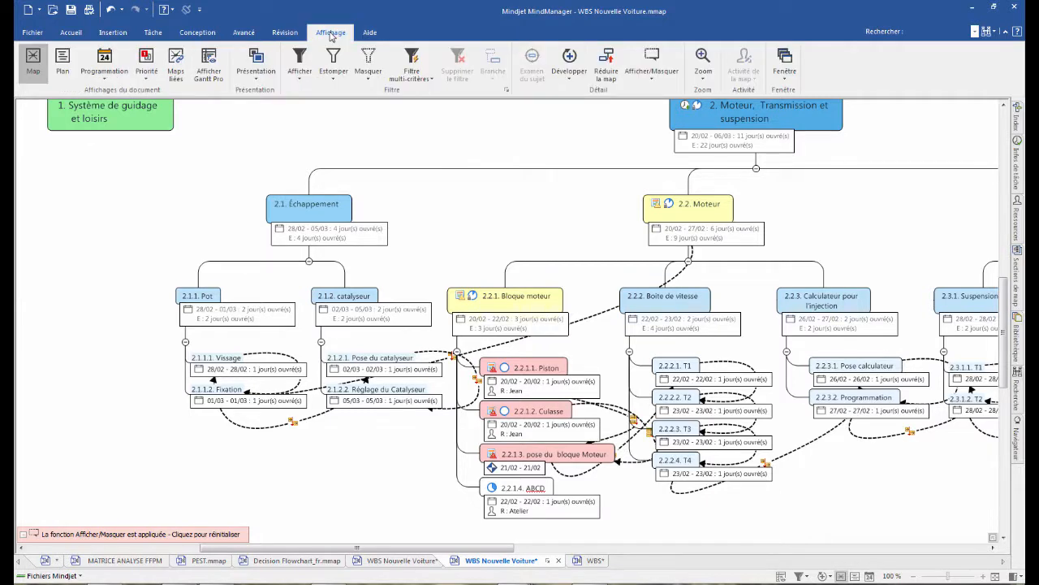
pyautogui.click(648, 73)
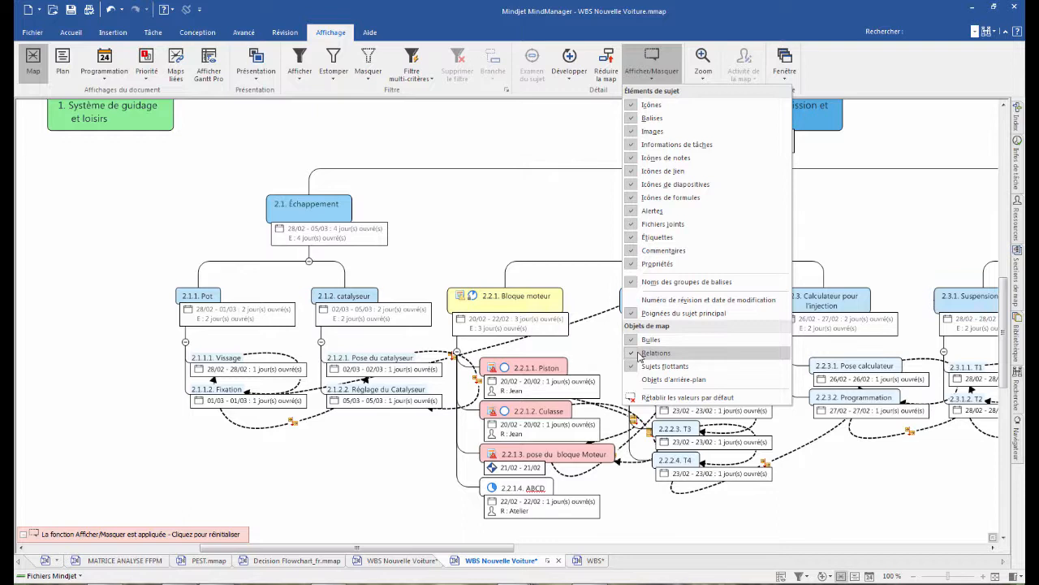
pyautogui.click(639, 356)
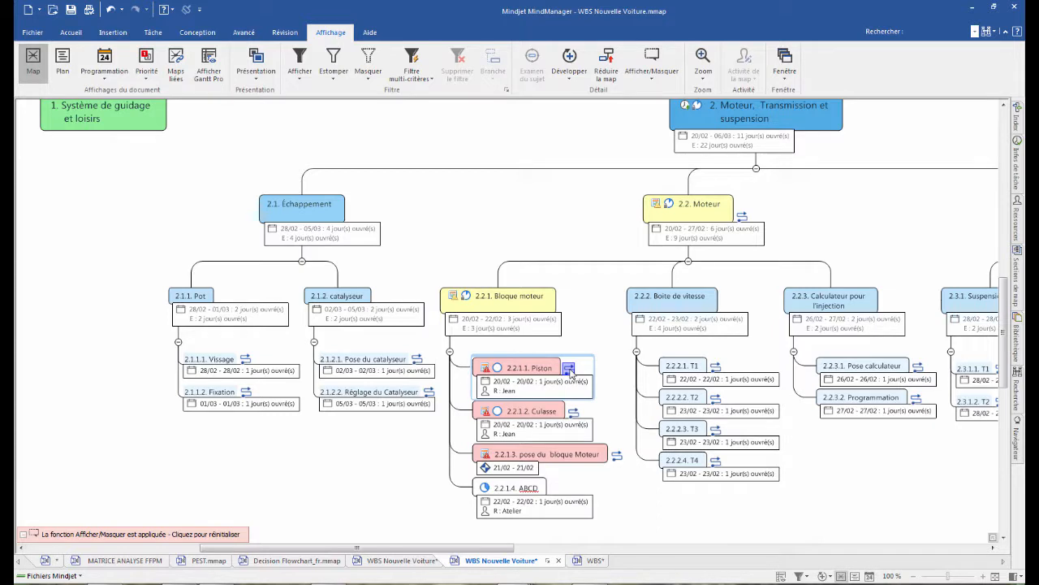
# - Follow the relationship from "Piston" to "pose du bloque Moteur", and from there to the linked topic "T1"
pyautogui.click(569, 370)
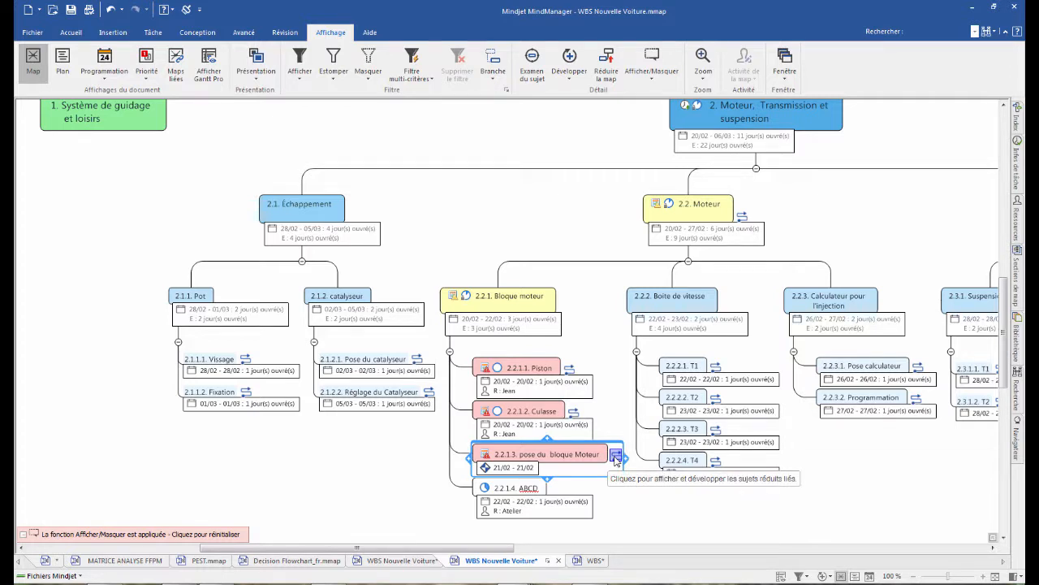
pyautogui.click(616, 457)
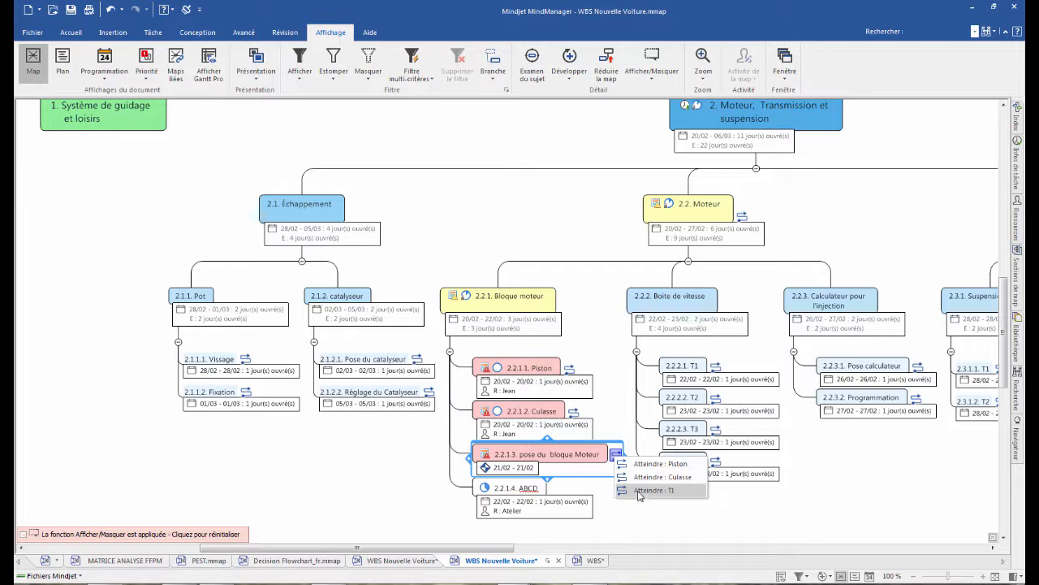
pyautogui.click(639, 490)
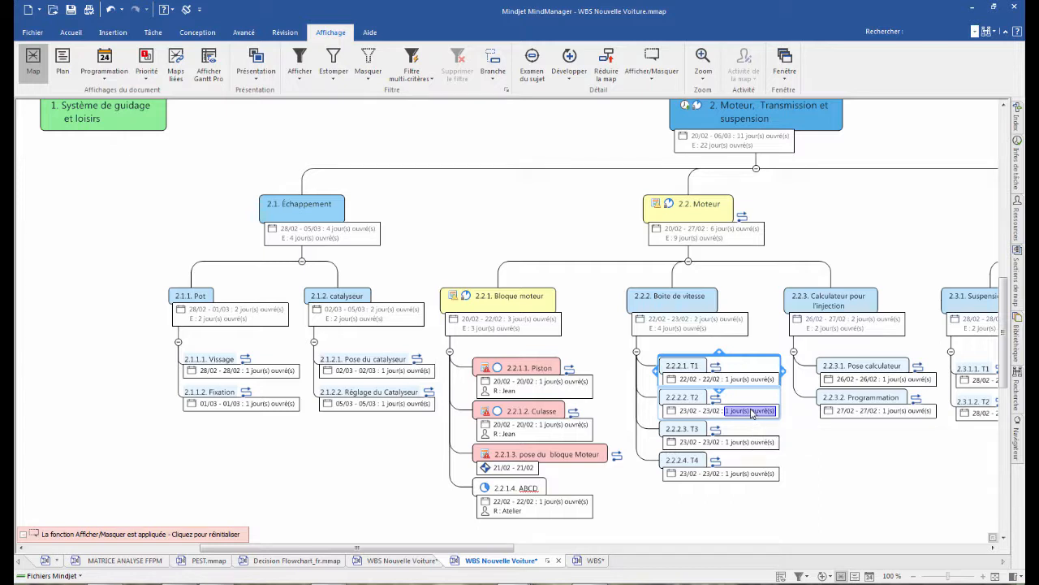
# - Display the new-car WBS as a Gantt Pro diagram in a maximized window
pyautogui.moveTo(501, 551); pyautogui.dragTo(568, 538)
pyautogui.scroll(-2, 496, 258)
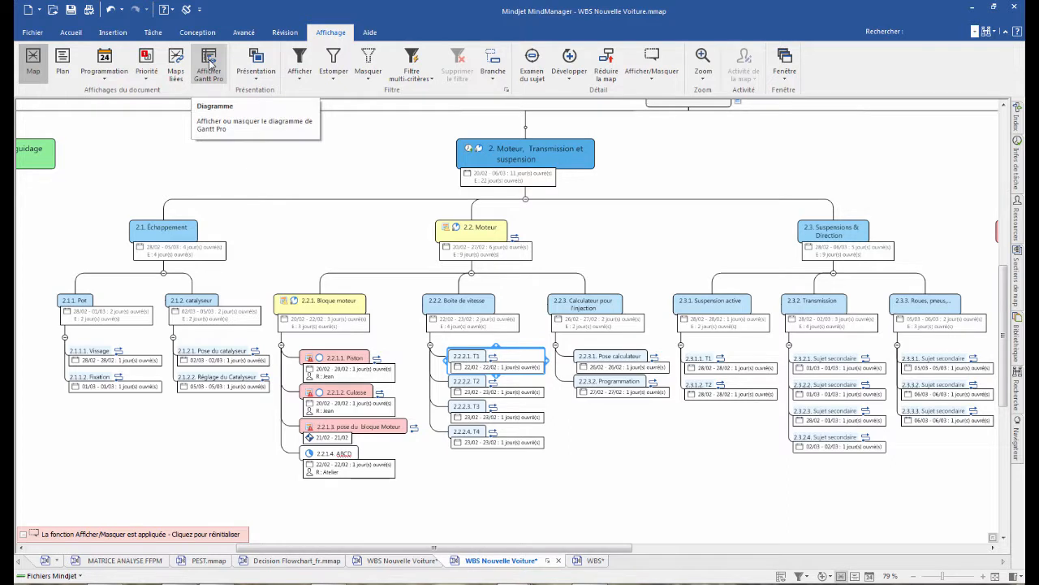
pyautogui.click(162, 33)
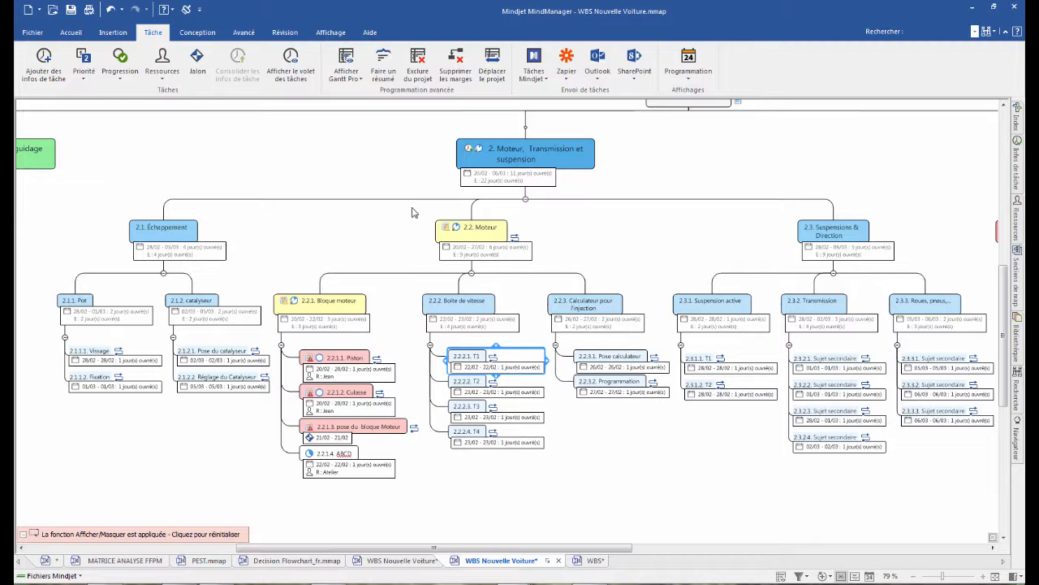
pyautogui.click(780, 577)
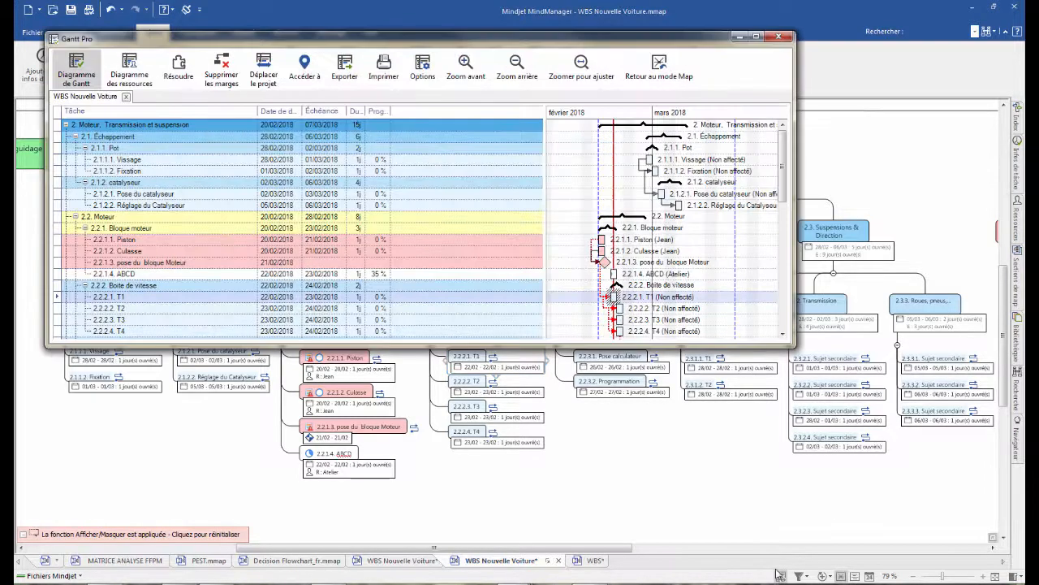
pyautogui.click(757, 38)
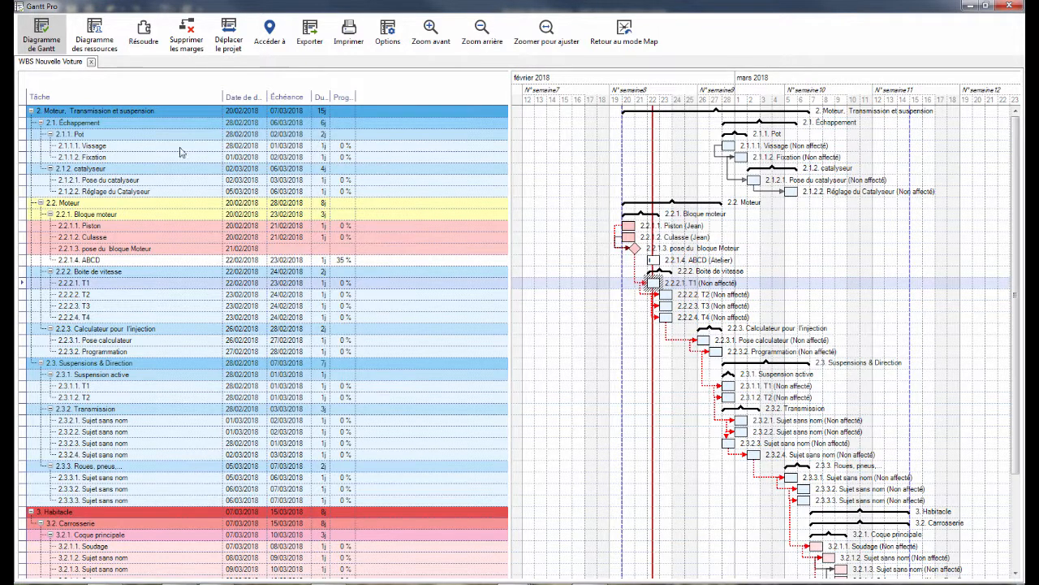
# - Collapse the Gantt task list to the top-level tasks "Moteur, Transmission et suspension" and "Habitacle"
pyautogui.click(50, 168)
pyautogui.click(51, 134)
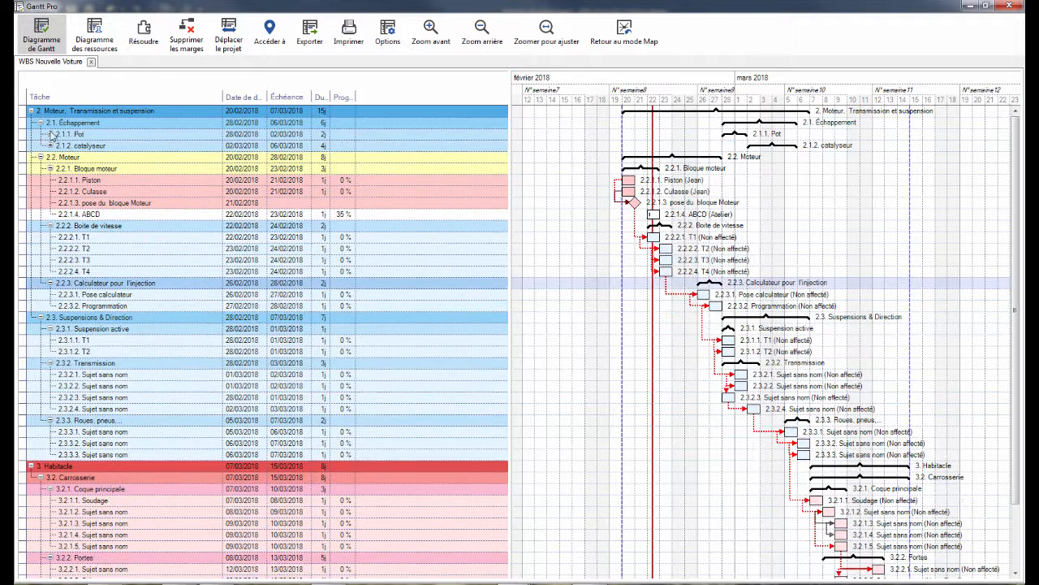
pyautogui.click(41, 122)
pyautogui.click(31, 112)
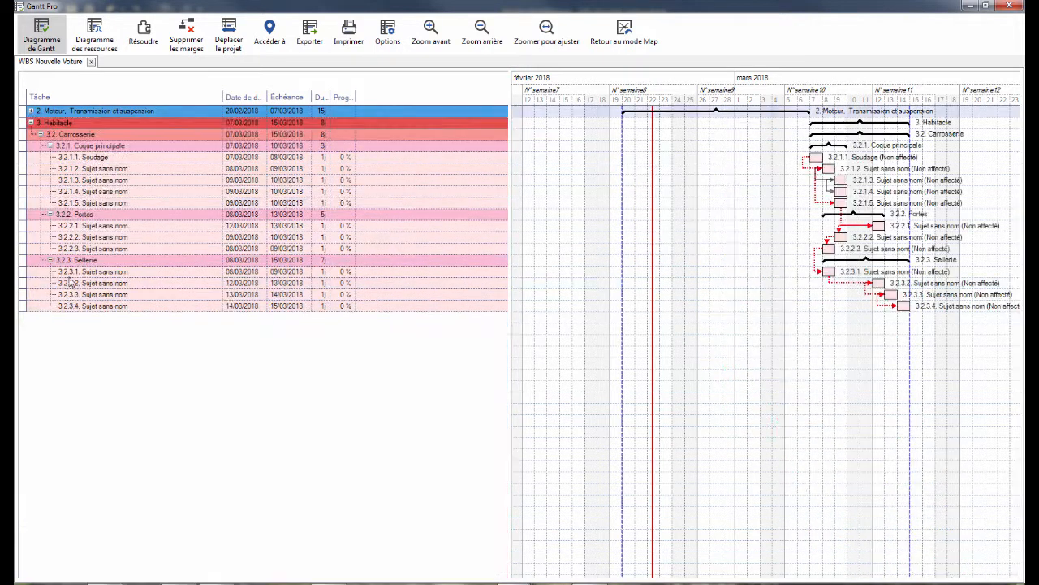
pyautogui.click(41, 135)
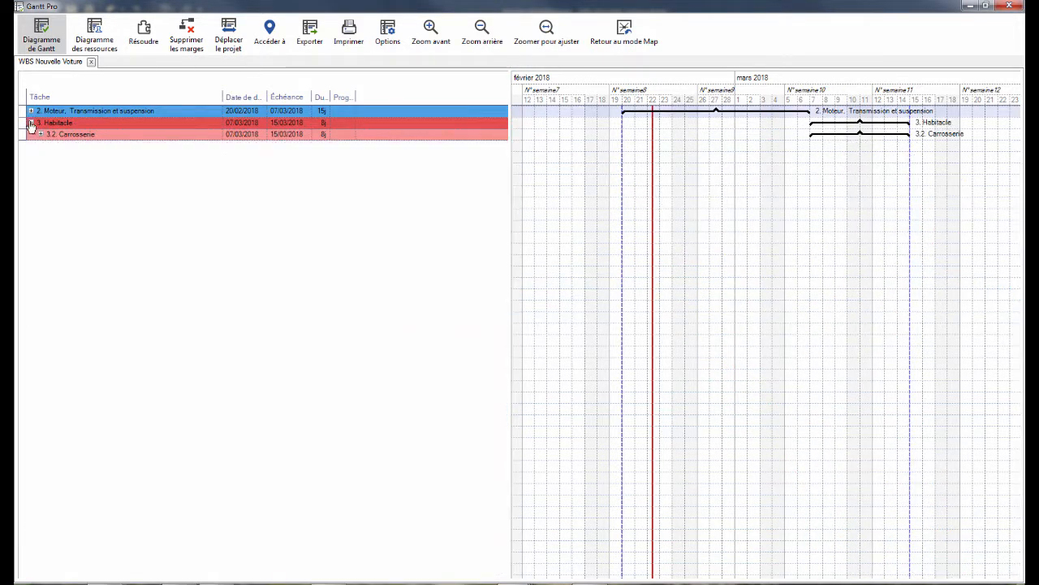
pyautogui.click(31, 122)
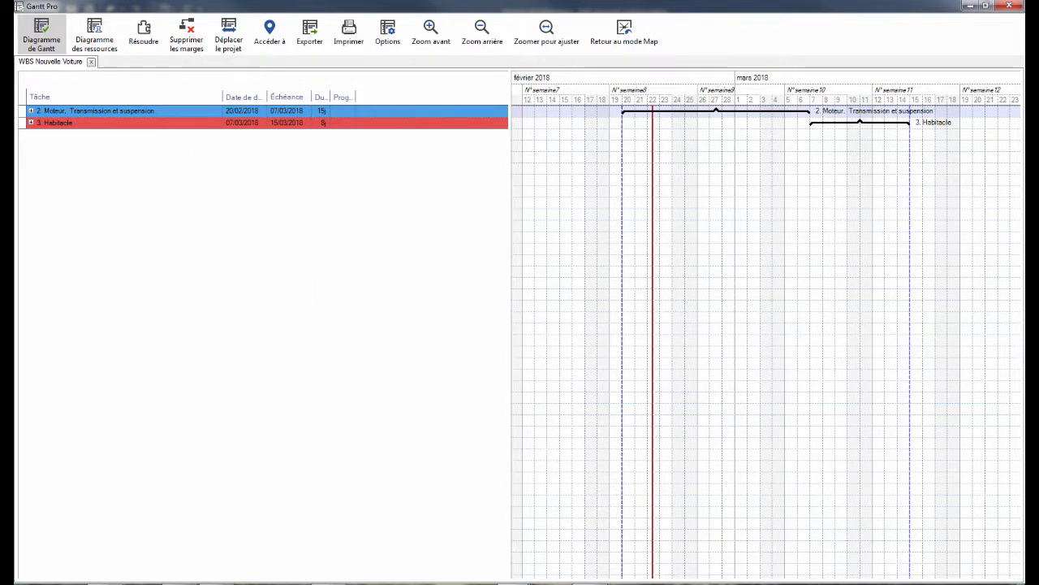
# - Back in the new-car map, give "Système de guidage et loisirs" the start date 26/02/2018 and due date 28/02/2018
pyautogui.click(668, 583)
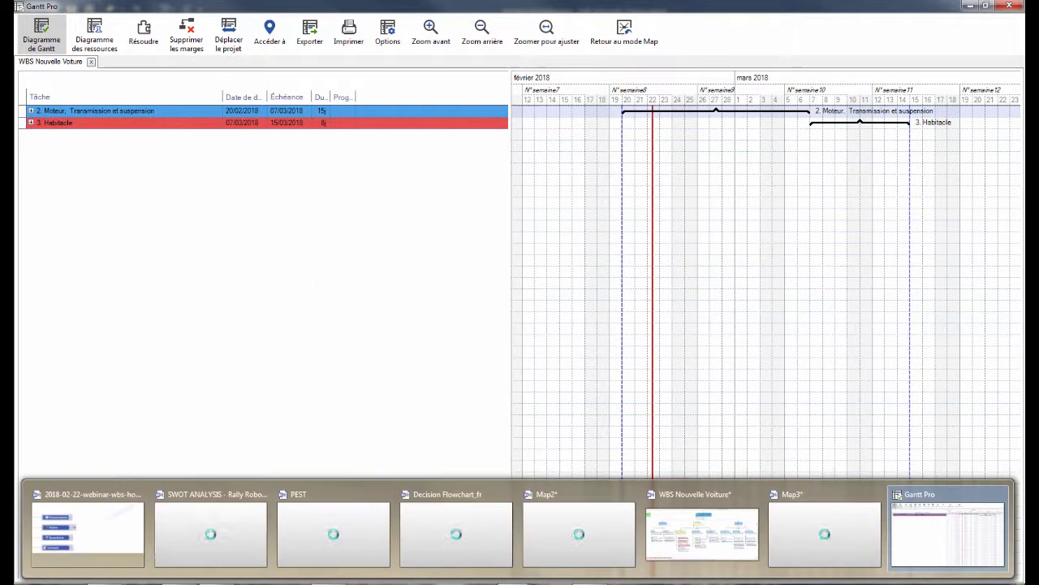
pyautogui.click(715, 555)
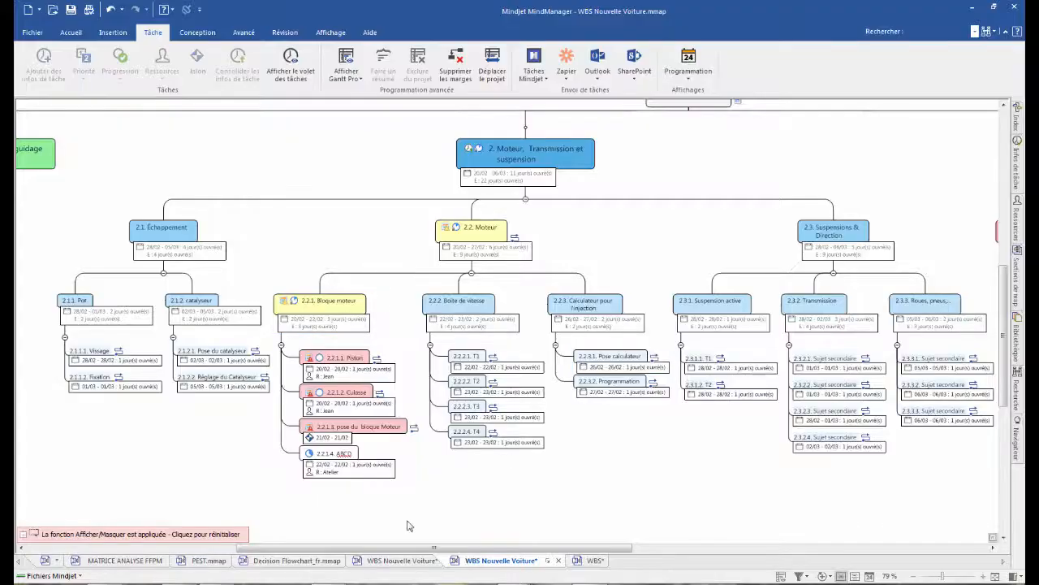
pyautogui.moveTo(420, 547); pyautogui.dragTo(291, 547)
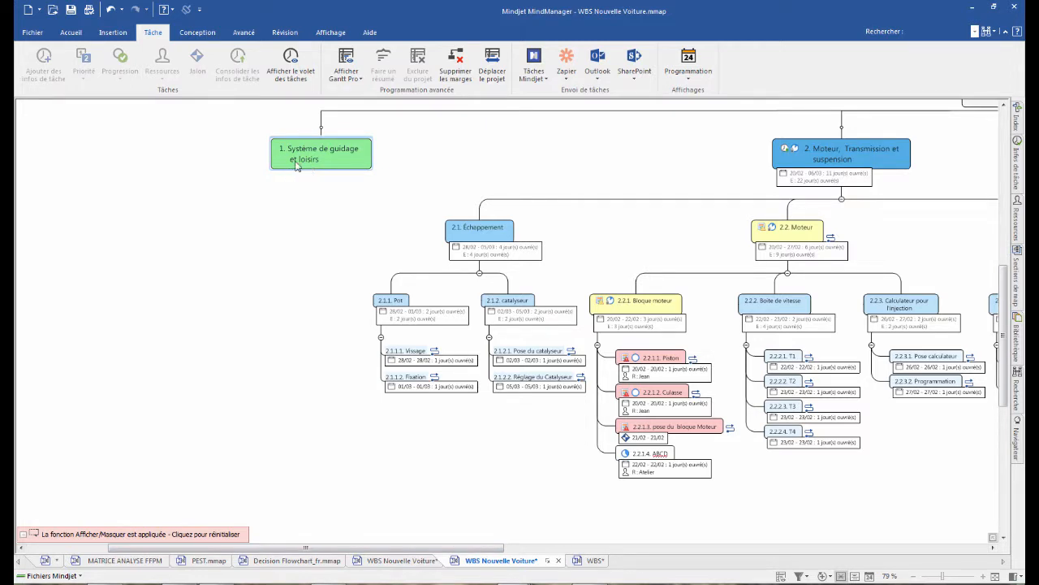
pyautogui.click(292, 161)
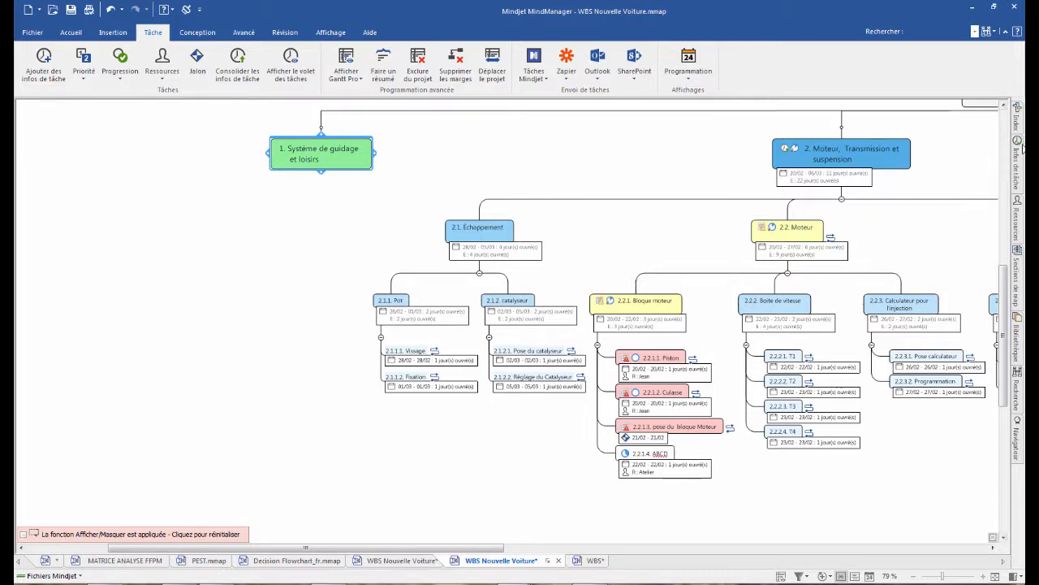
pyautogui.click(1017, 162)
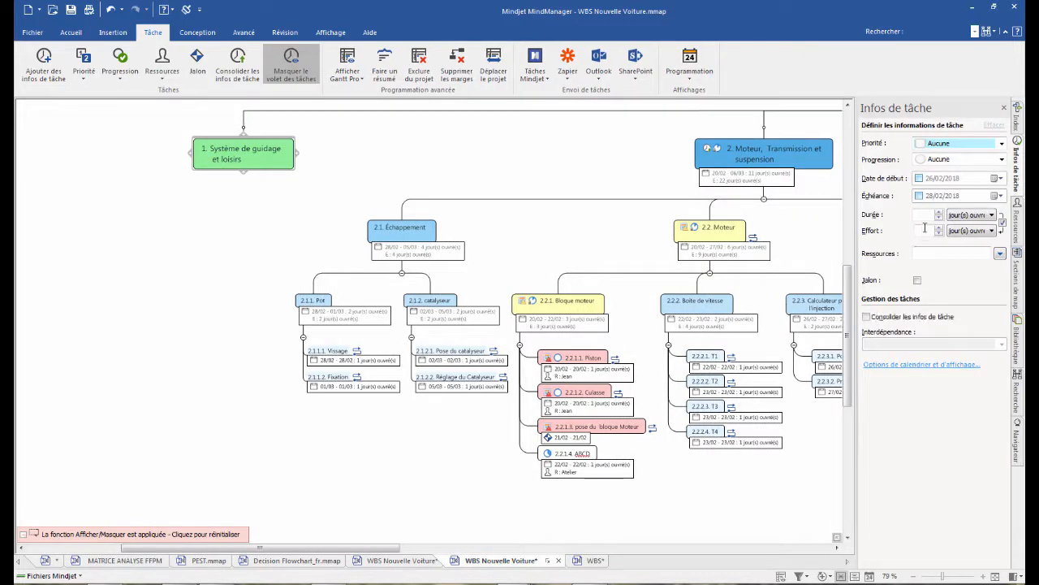
pyautogui.click(918, 177)
pyautogui.click(918, 196)
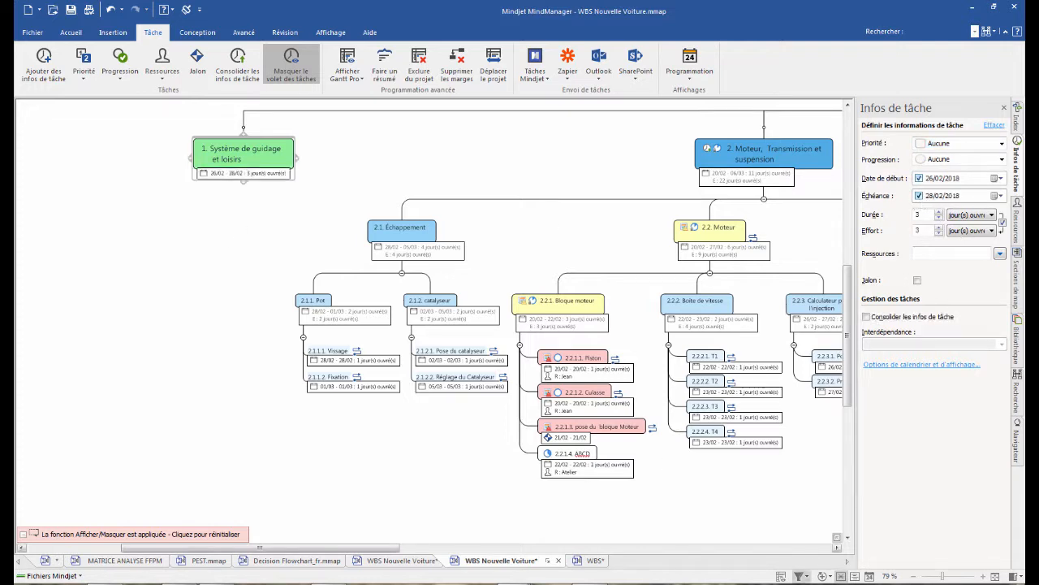
# - Return to the Gantt diagram, expand "Moteur, Transmission et suspension" and examine its task bars and dependencies on an enlarged timeline
pyautogui.click(781, 576)
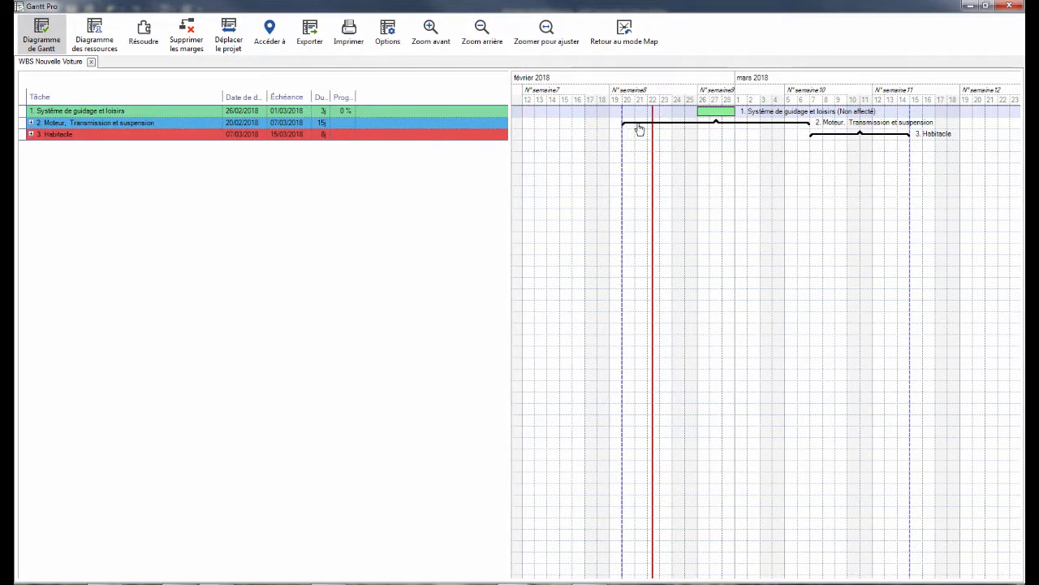
pyautogui.moveTo(638, 123)
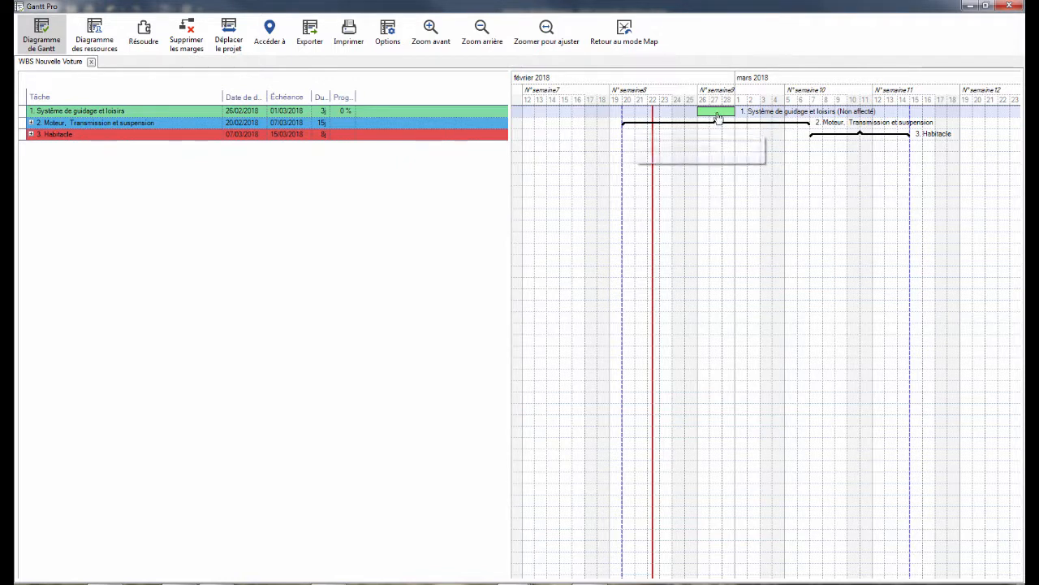
pyautogui.moveTo(714, 116)
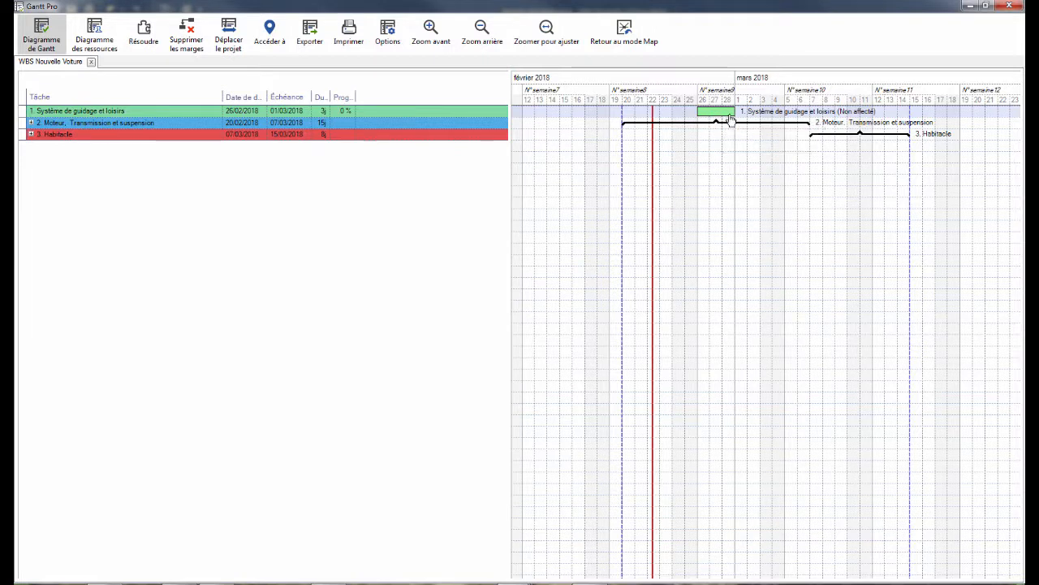
pyautogui.click(30, 122)
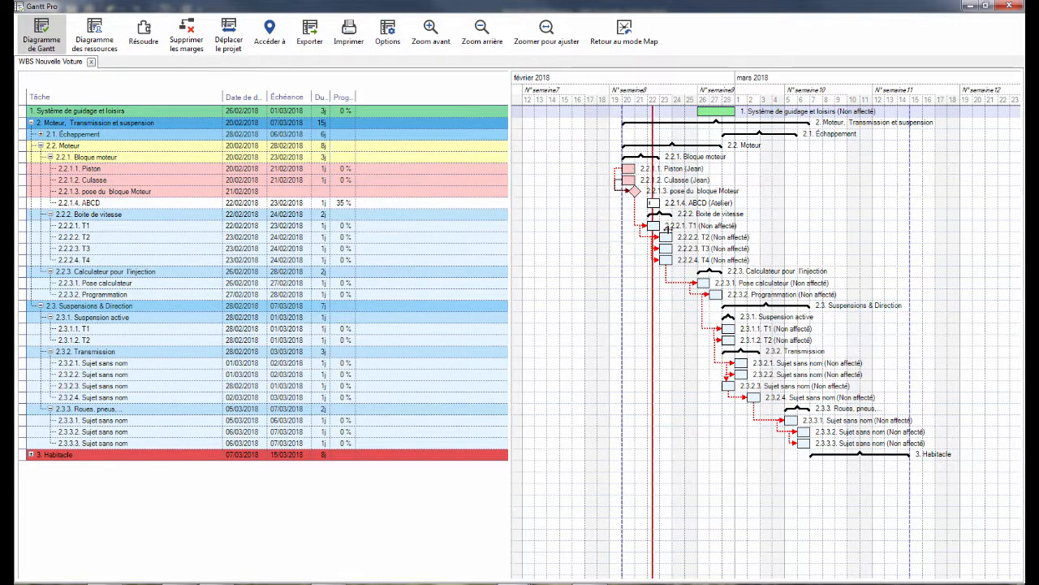
pyautogui.scroll(2, 707, 234)
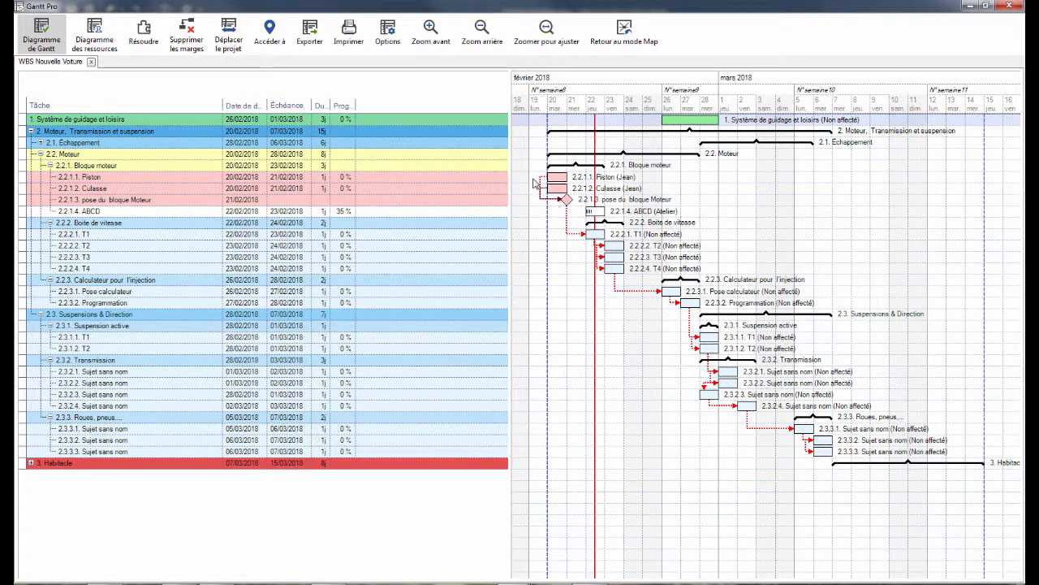
pyautogui.moveTo(578, 192)
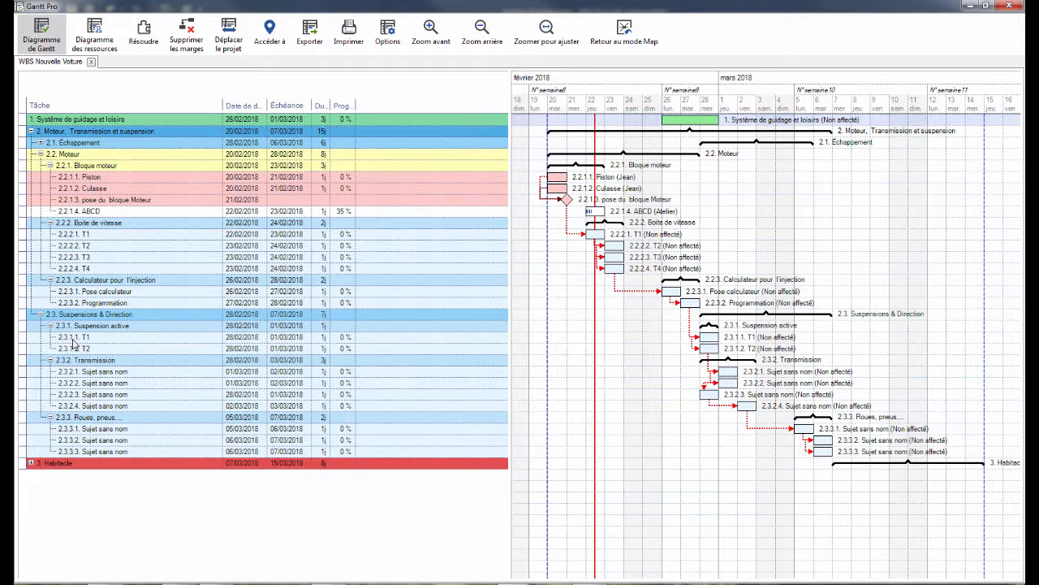
# - Leave the Gantt diagram and close the task information pane in the new-car map
pyautogui.click(969, 8)
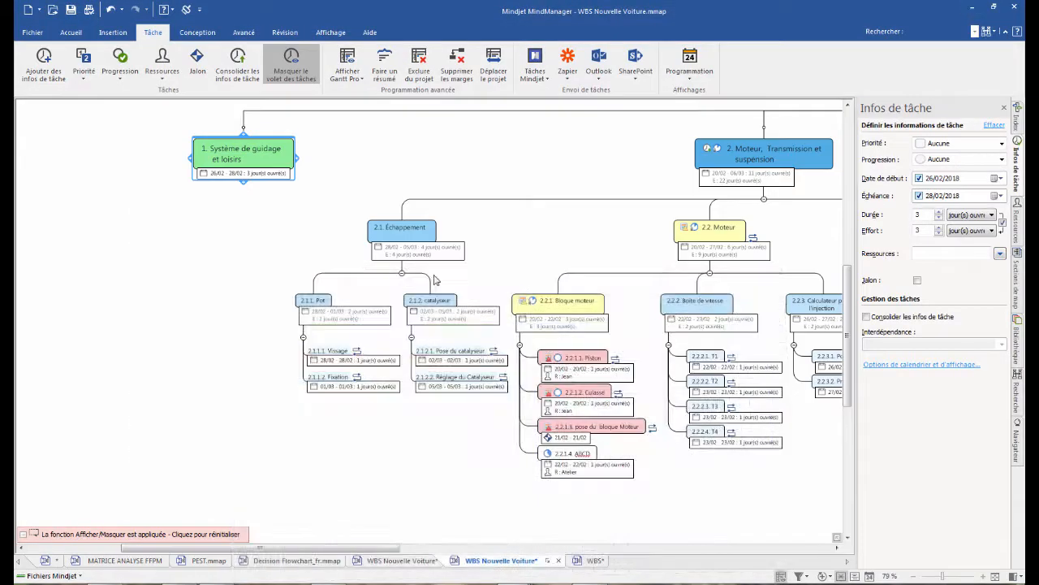
pyautogui.click(1004, 107)
pyautogui.click(810, 153)
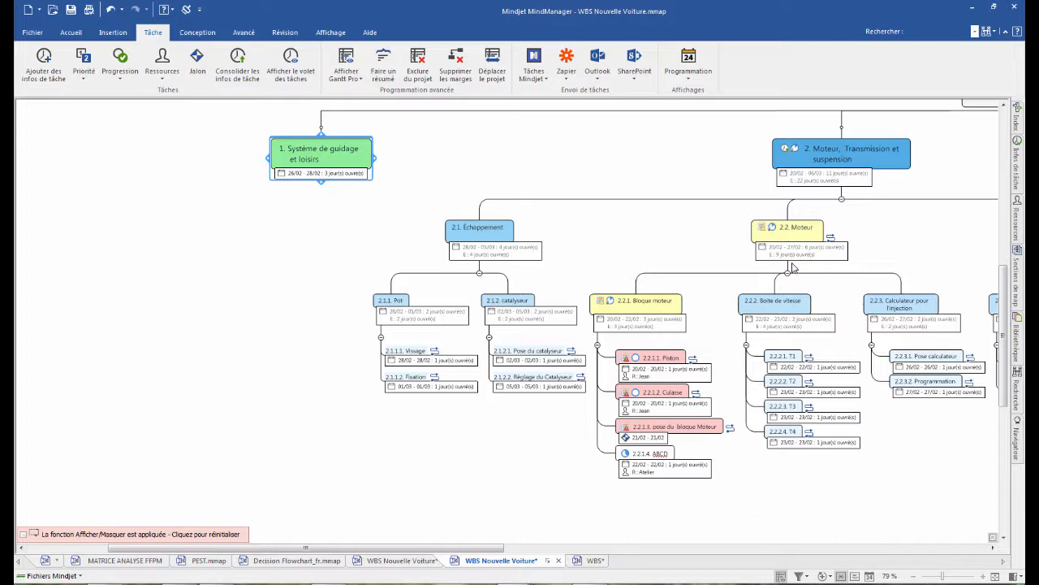
# - In the generic WBS map, set the numbering options for the central topic to structure 1.1.1.1.1 with a depth of 3 levels
pyautogui.click(594, 560)
pyautogui.scroll(-3, 650, 236)
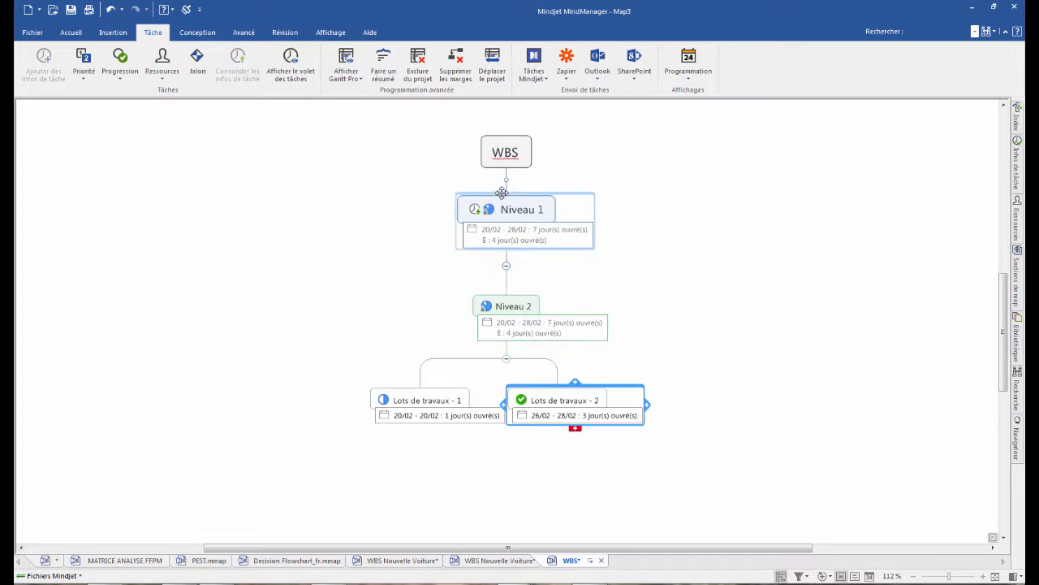
pyautogui.click(506, 158)
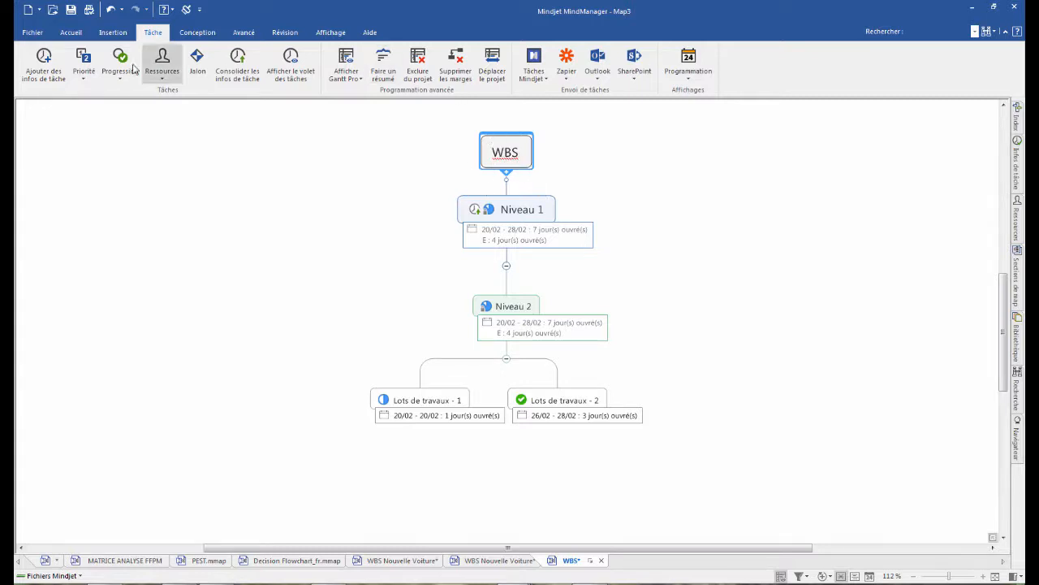
pyautogui.click(107, 34)
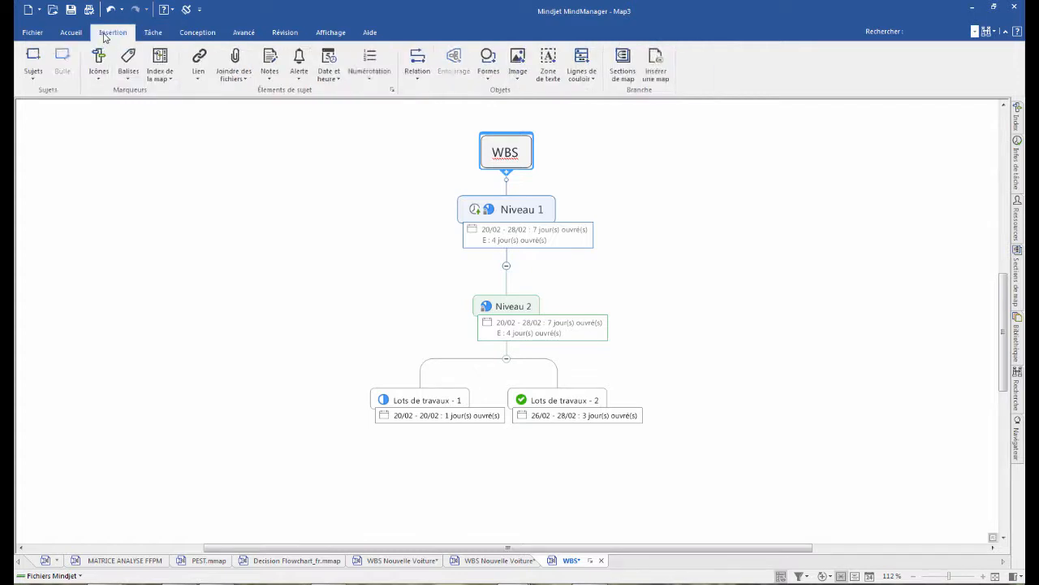
pyautogui.click(366, 73)
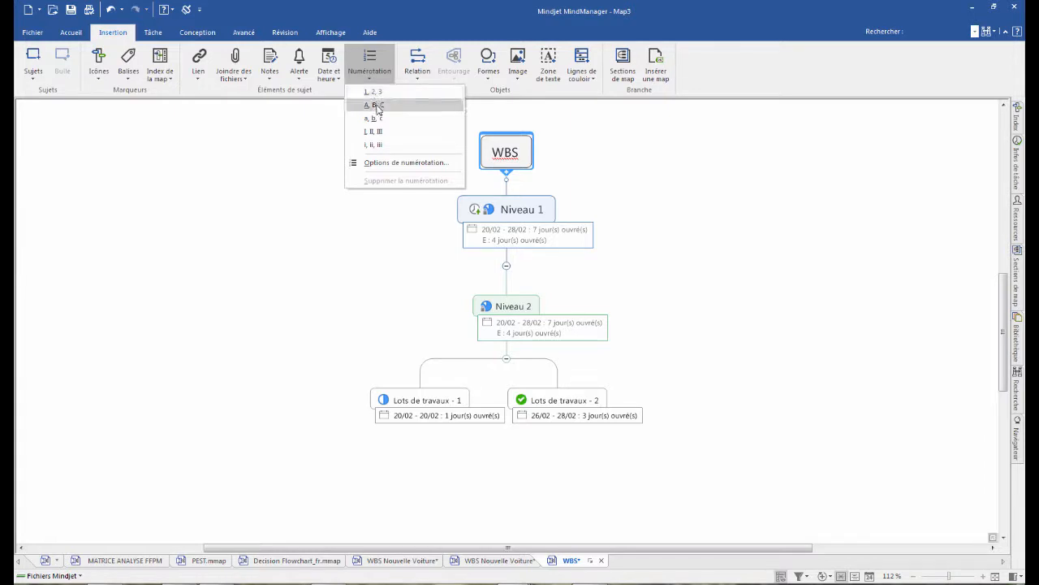
pyautogui.click(378, 164)
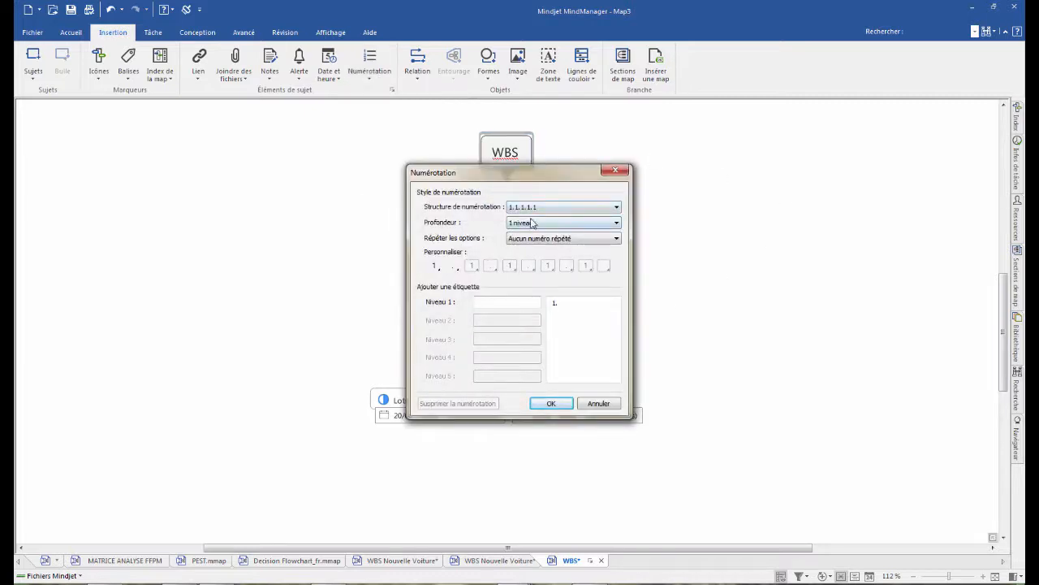
pyautogui.click(596, 224)
pyautogui.click(600, 250)
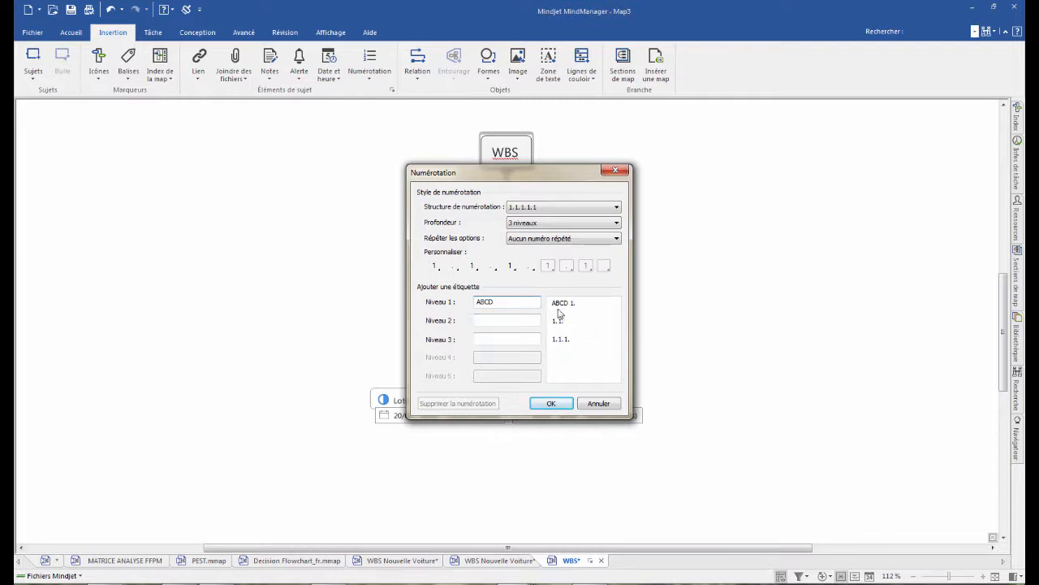
# - Remove the "ABCD" label from numbering level 1 and apply the numbering to the map
pyautogui.moveTo(501, 301); pyautogui.dragTo(397, 307)
pyautogui.press('BackSpace')
pyautogui.click(549, 404)
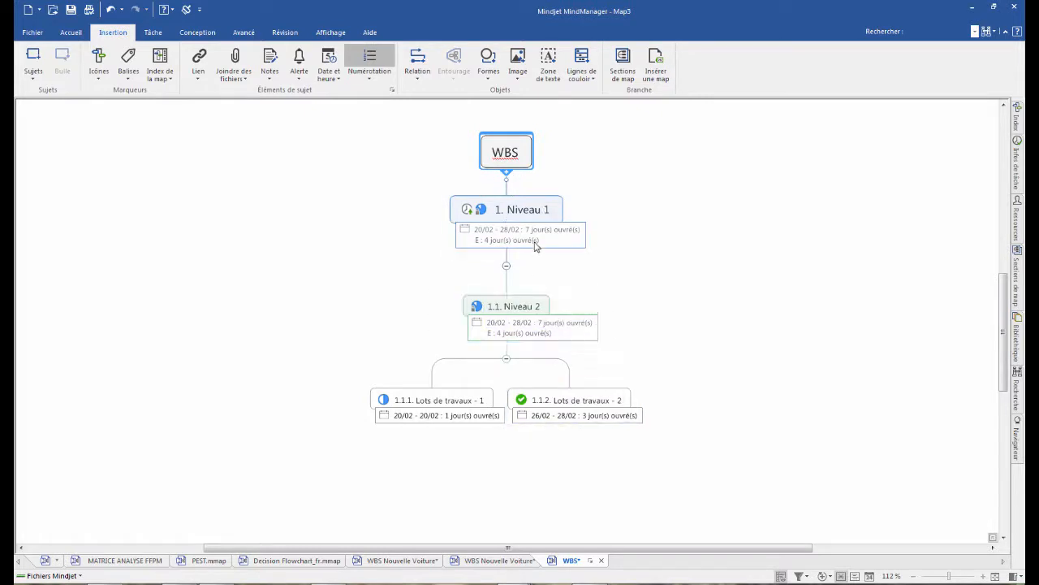
# - Add a second branch under "Niveau 1" and give it a row of unnamed subtopics
pyautogui.click(523, 209)
pyautogui.press('Insert')
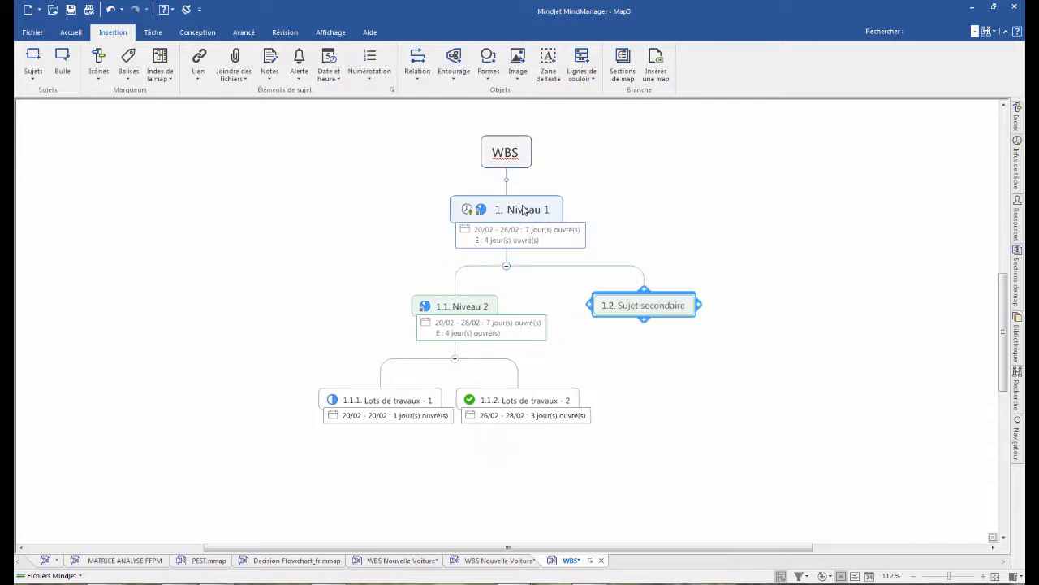
pyautogui.press('Insert')
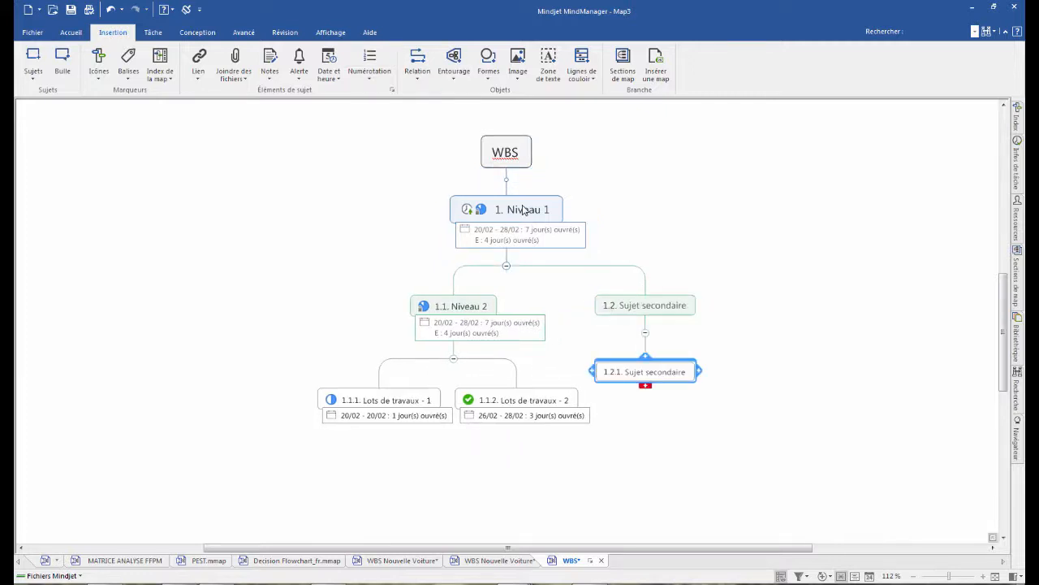
pyautogui.press('Return')
pyautogui.press('Return')
pyautogui.press('Return')
pyautogui.press('Return')
# - Add four fourth-level subtopics under topic 1.2.5 and delete them again
pyautogui.press('Insert')
pyautogui.press('Return')
pyautogui.press('Return')
pyautogui.press('Return')
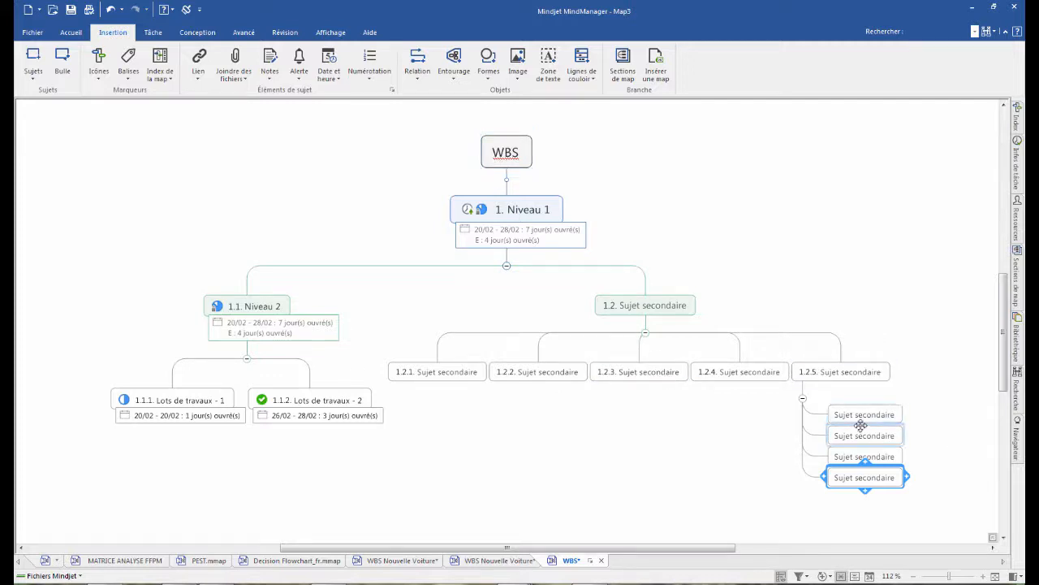
pyautogui.moveTo(944, 494); pyautogui.dragTo(857, 413)
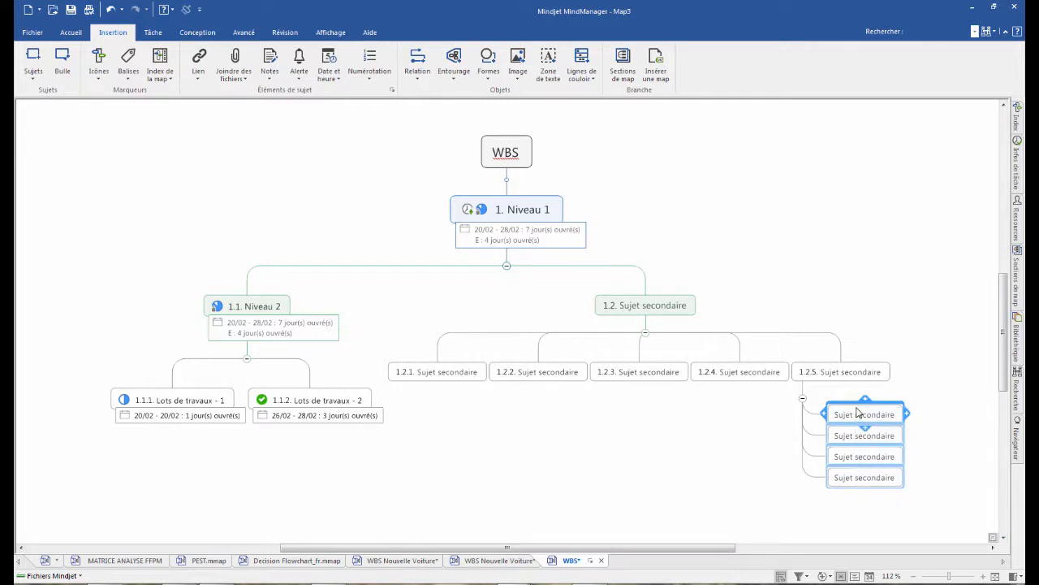
pyautogui.press('Delete')
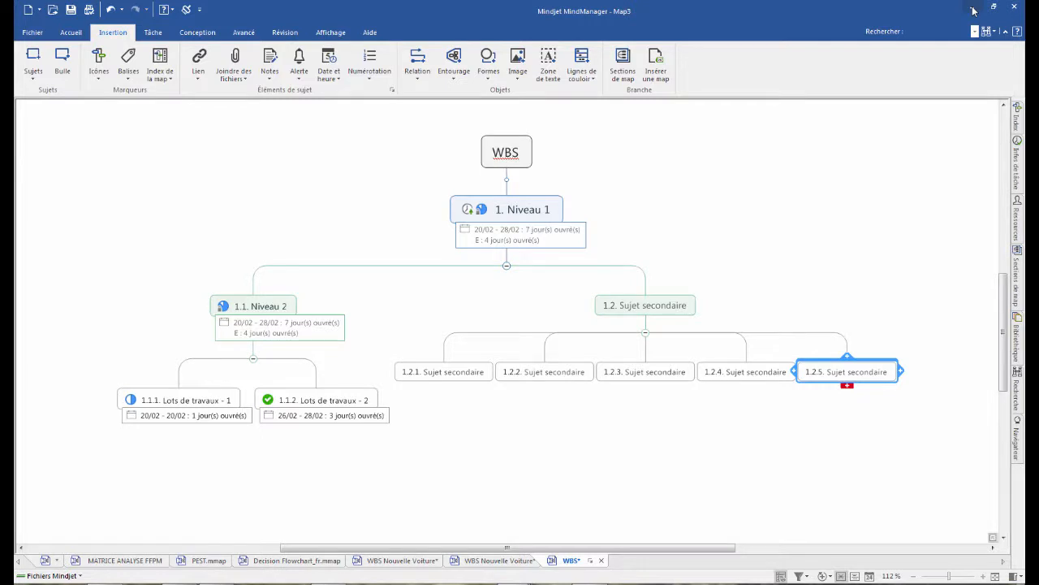
# - Switch to the new-car map and examine the destinations available for sending the "Moteur" topic
pyautogui.click(499, 560)
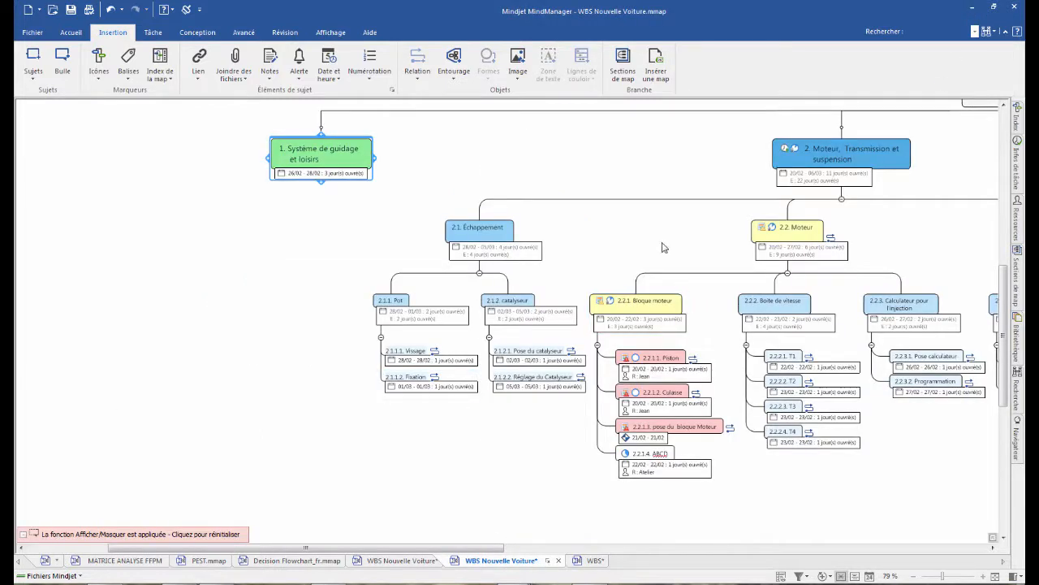
pyautogui.moveTo(452, 552); pyautogui.dragTo(536, 552)
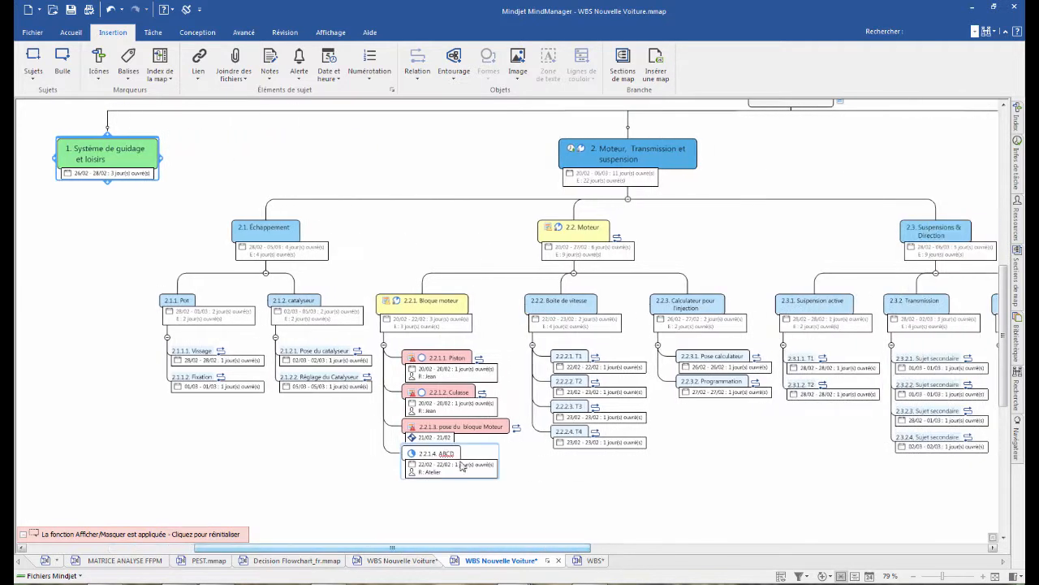
pyautogui.scroll(-2, 476, 302)
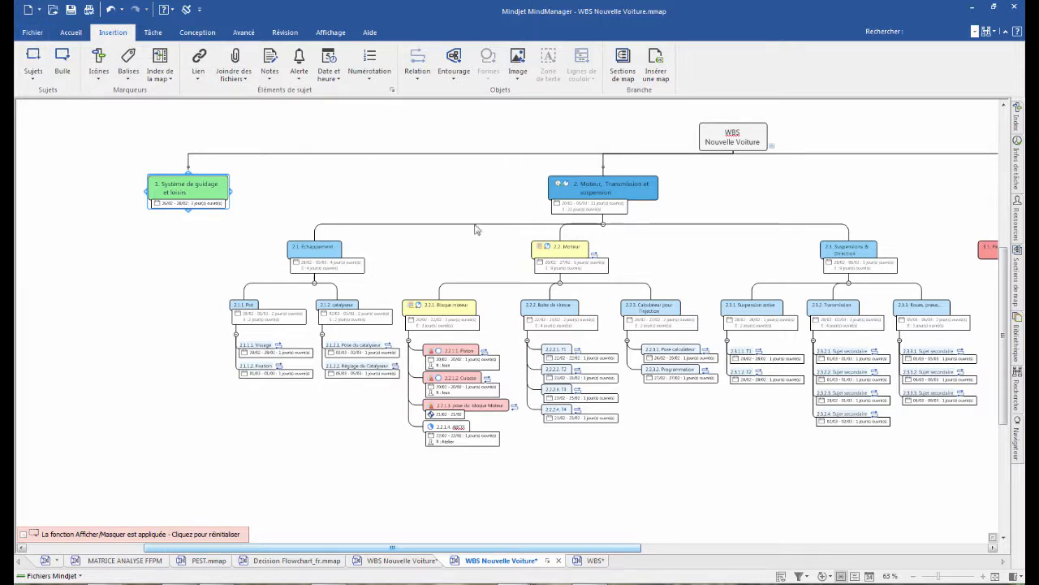
pyautogui.rightClick(576, 255)
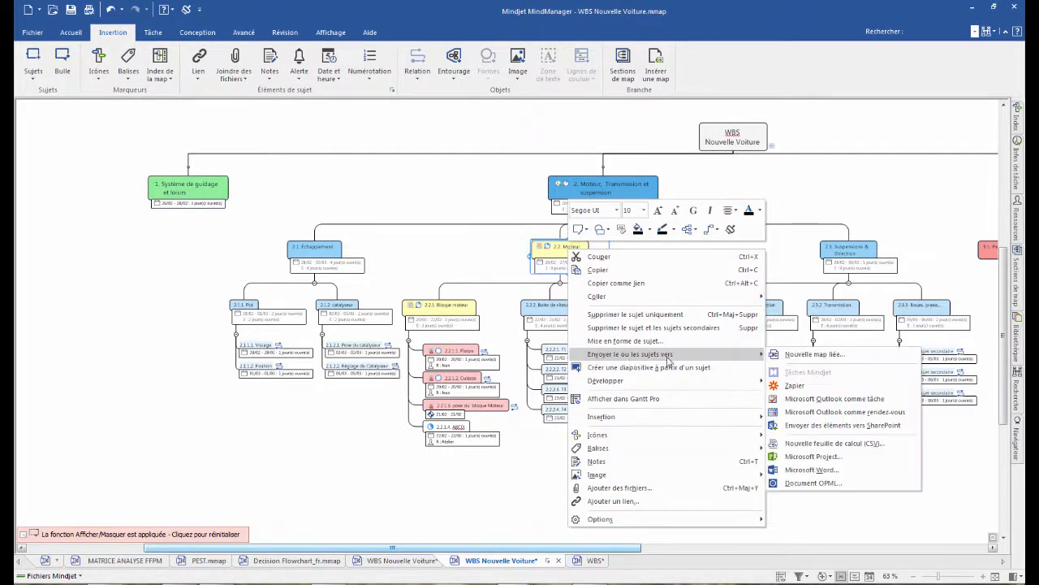
pyautogui.moveTo(721, 359)
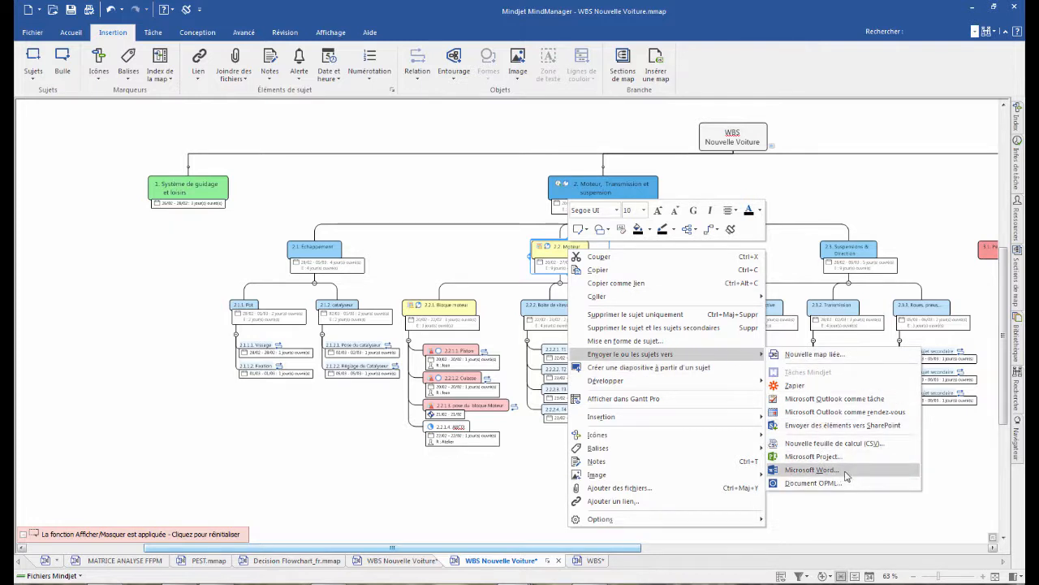
pyautogui.click(96, 295)
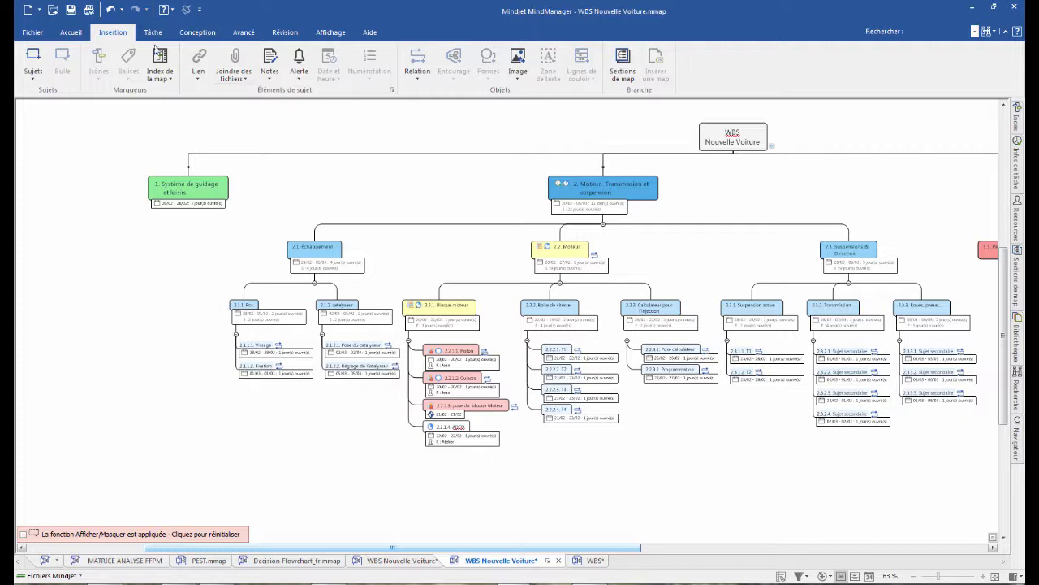
# - Start a Microsoft Word export of the new-car map with the file name WBS Nouvelle Voiture.docx
pyautogui.click(32, 33)
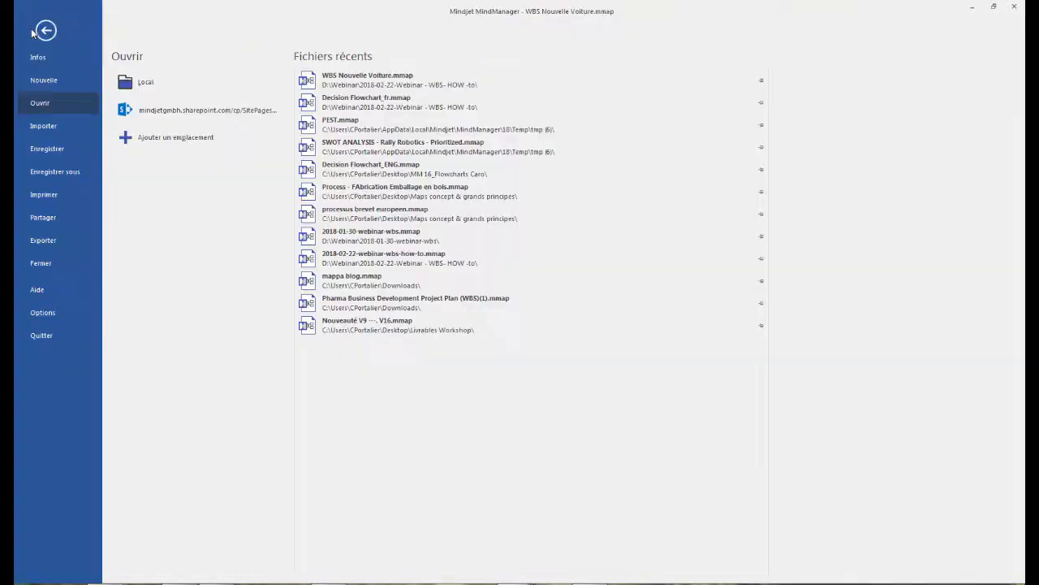
pyautogui.click(55, 237)
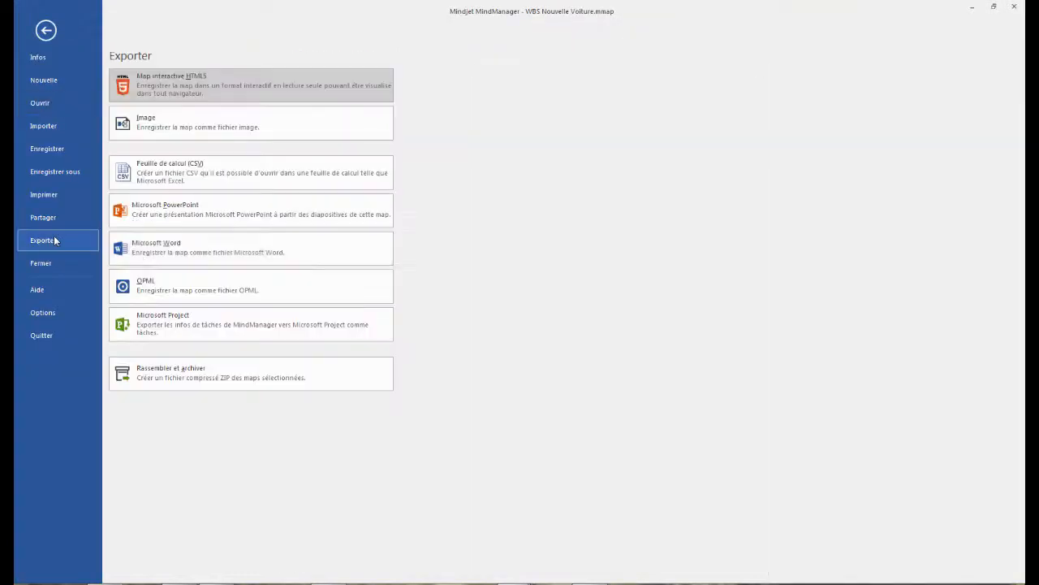
pyautogui.click(172, 252)
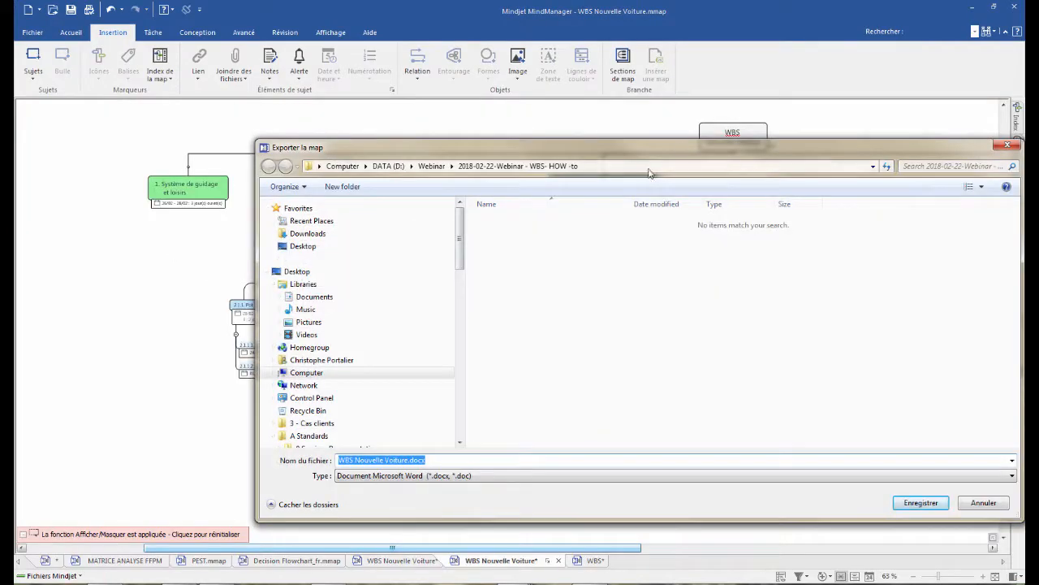
pyautogui.click(920, 502)
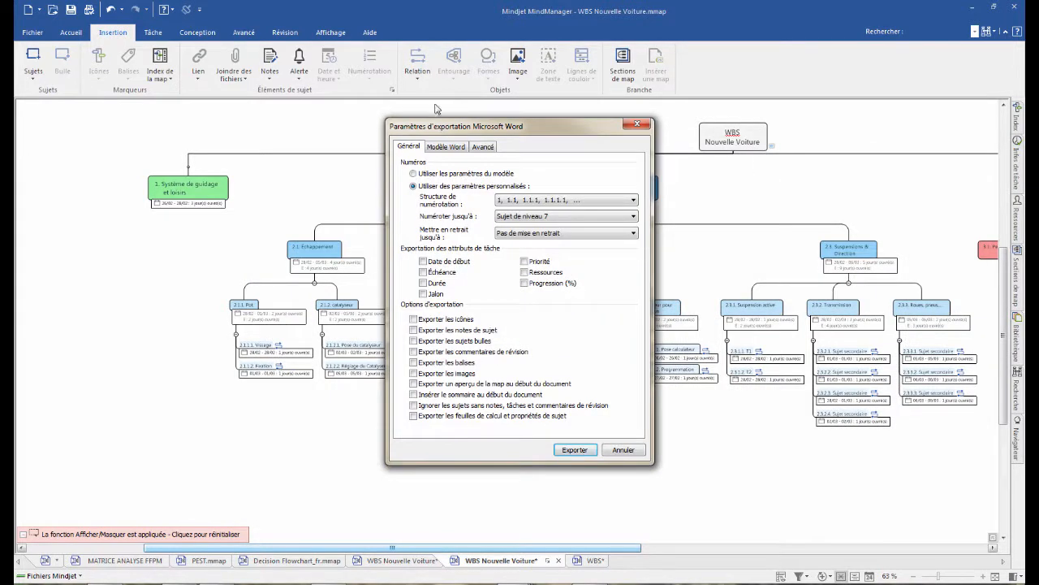
# - Examine the numbering structures and numbering depth levels offered in the Word export settings
pyautogui.moveTo(517, 127); pyautogui.dragTo(333, 113)
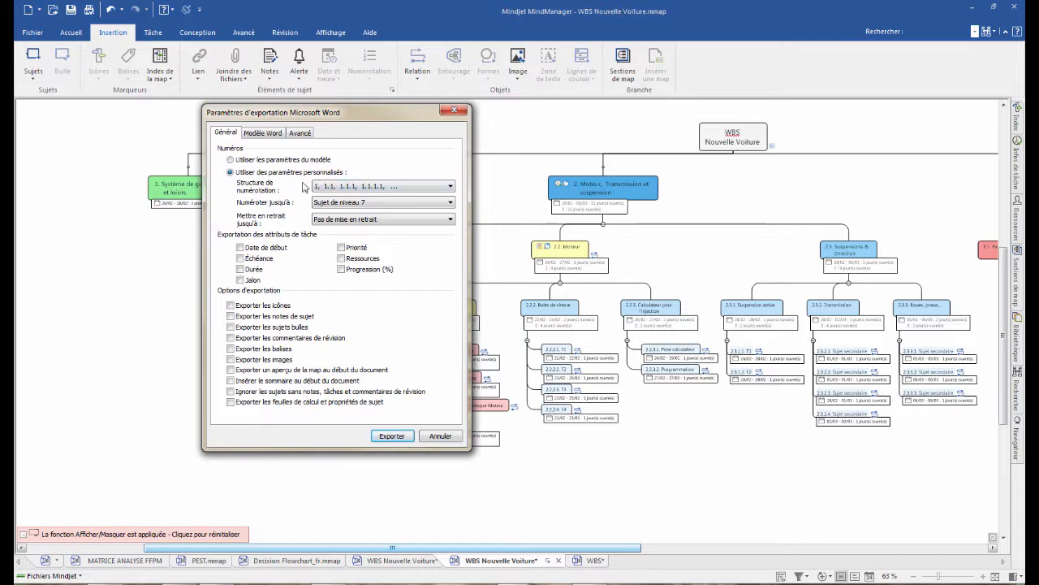
pyautogui.click(450, 189)
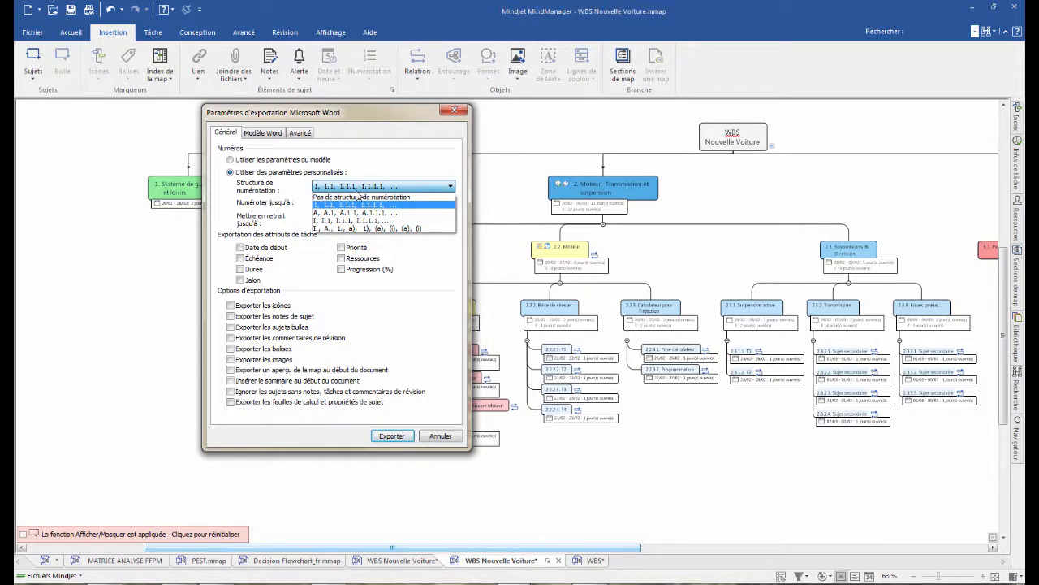
pyautogui.click(271, 218)
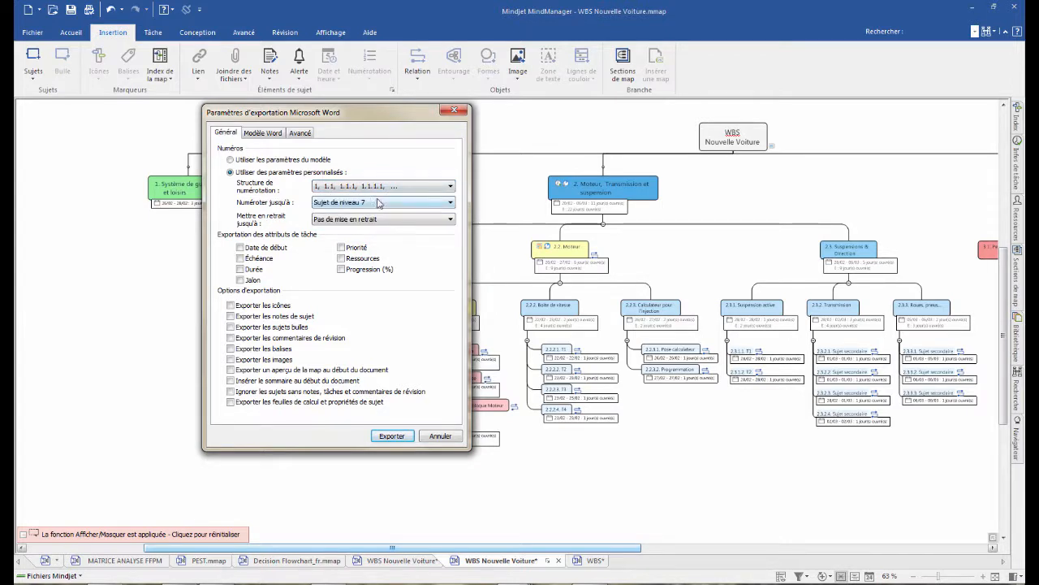
pyautogui.click(441, 203)
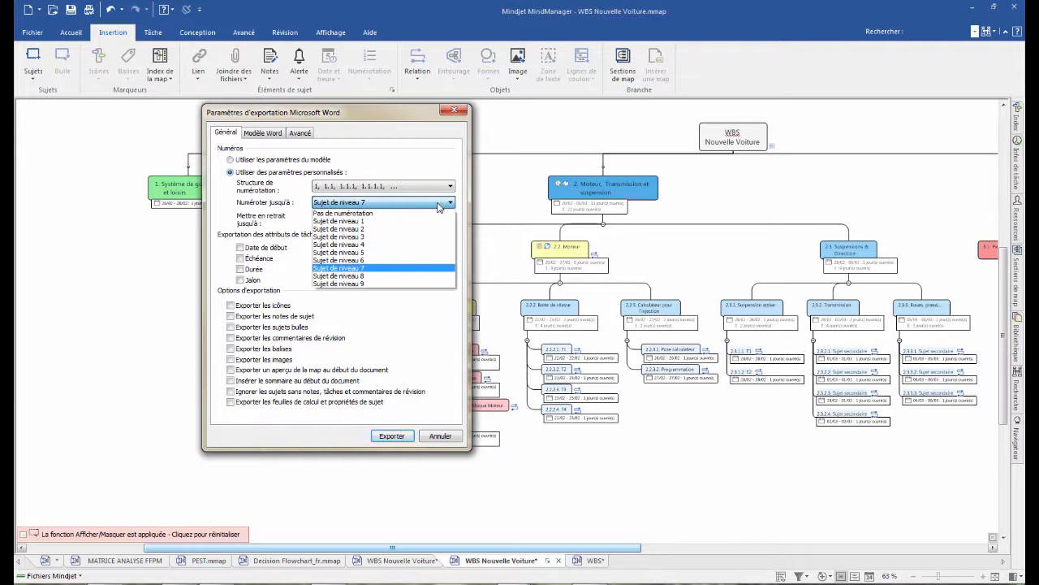
pyautogui.click(262, 202)
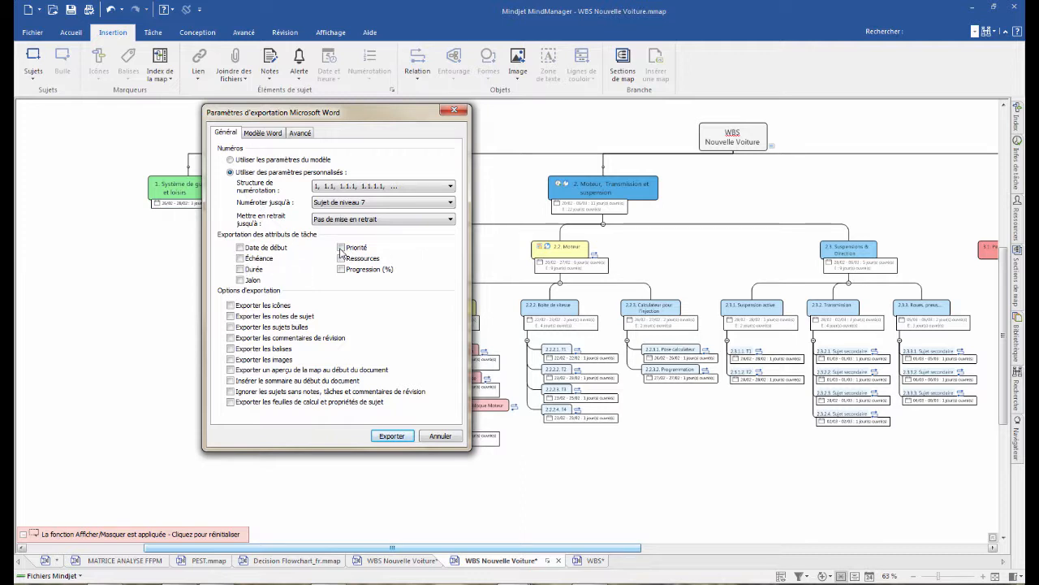
# - Include the start date, due date and resources task attributes in the Word export
pyautogui.click(240, 248)
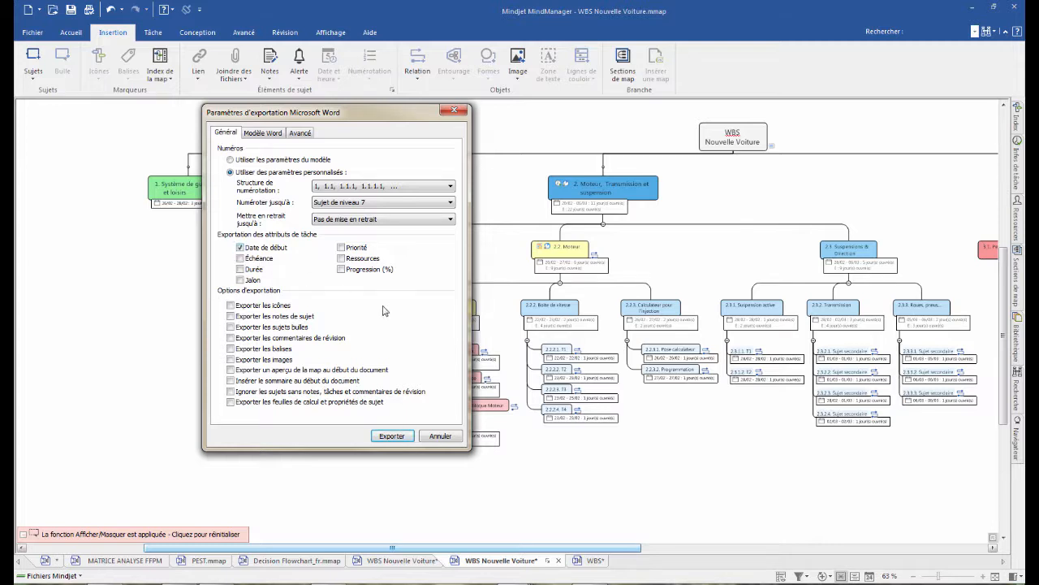
pyautogui.click(240, 258)
pyautogui.click(342, 258)
# - Review the Word template style mapping and the advanced settings, and run the export
pyautogui.click(268, 132)
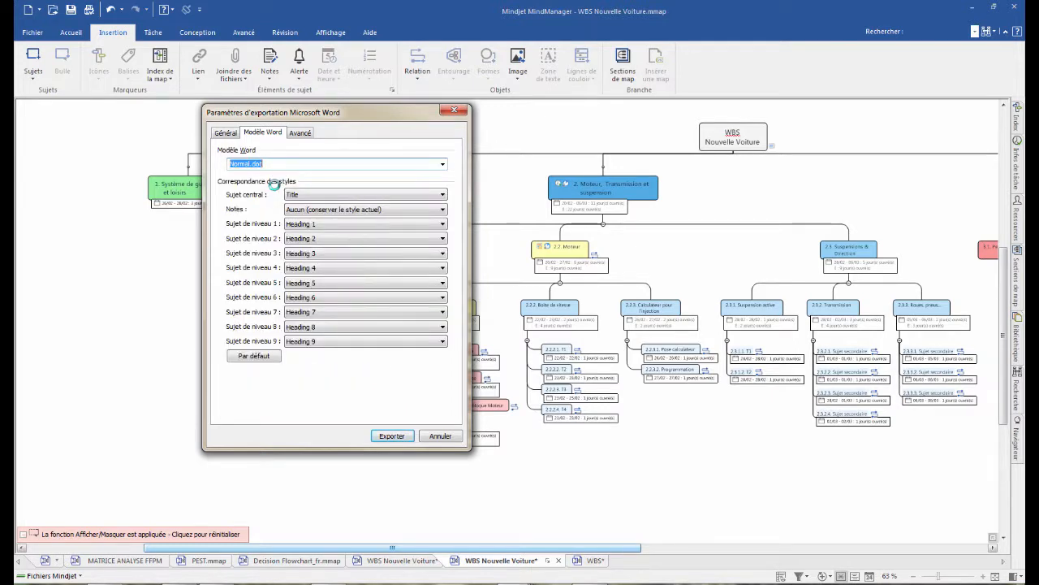
pyautogui.click(305, 135)
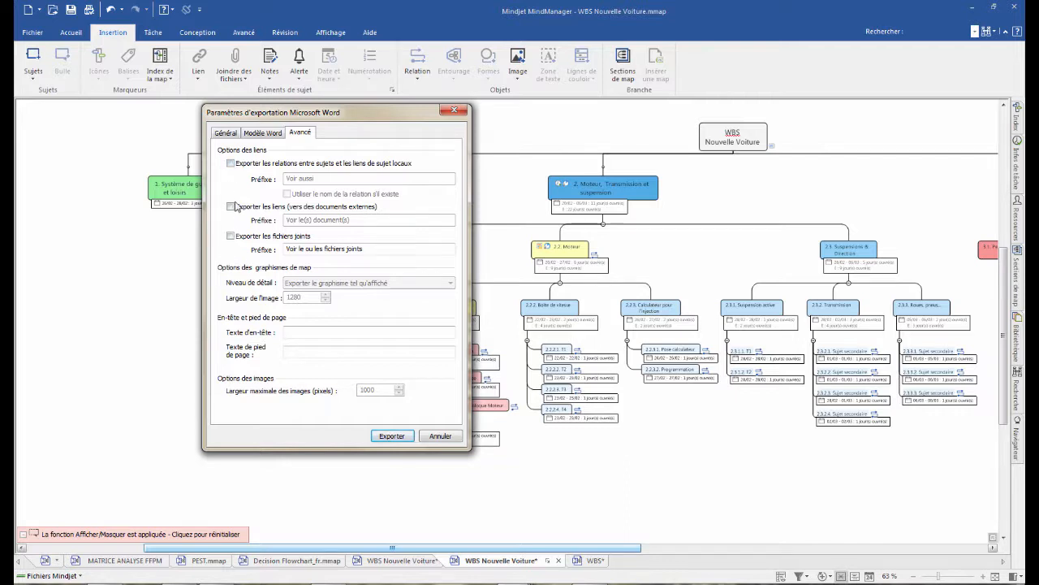
pyautogui.click(392, 437)
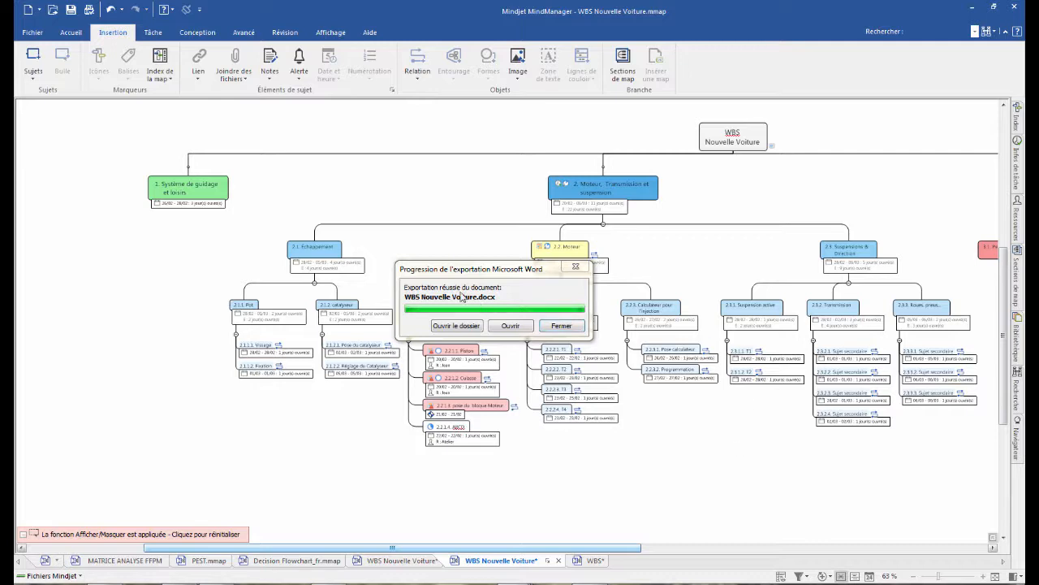
# - Open the exported WBS Nouvelle Voiture.docx in a maximized Word window and examine its headings and task information
pyautogui.click(519, 328)
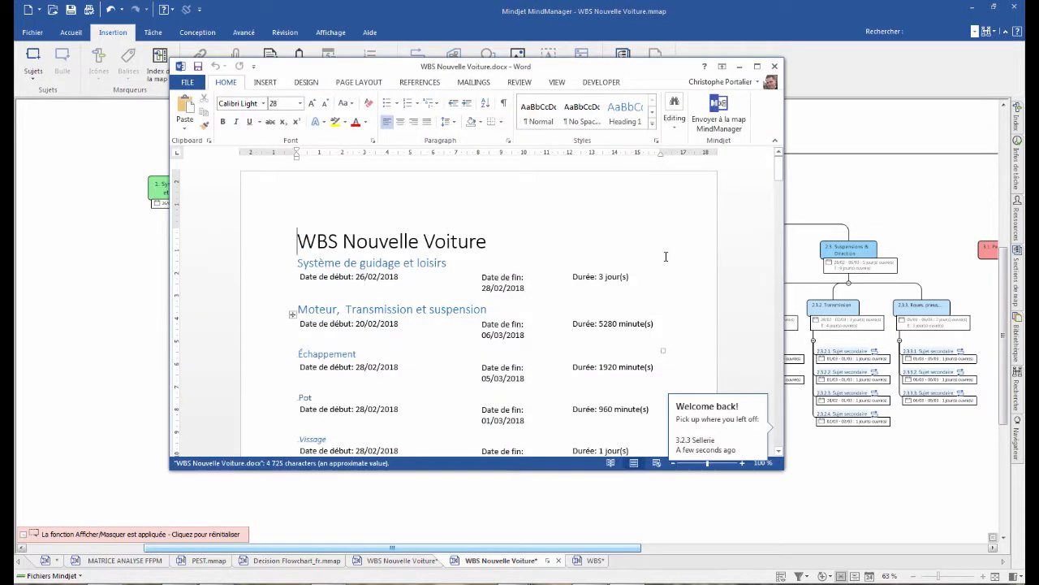
pyautogui.click(757, 67)
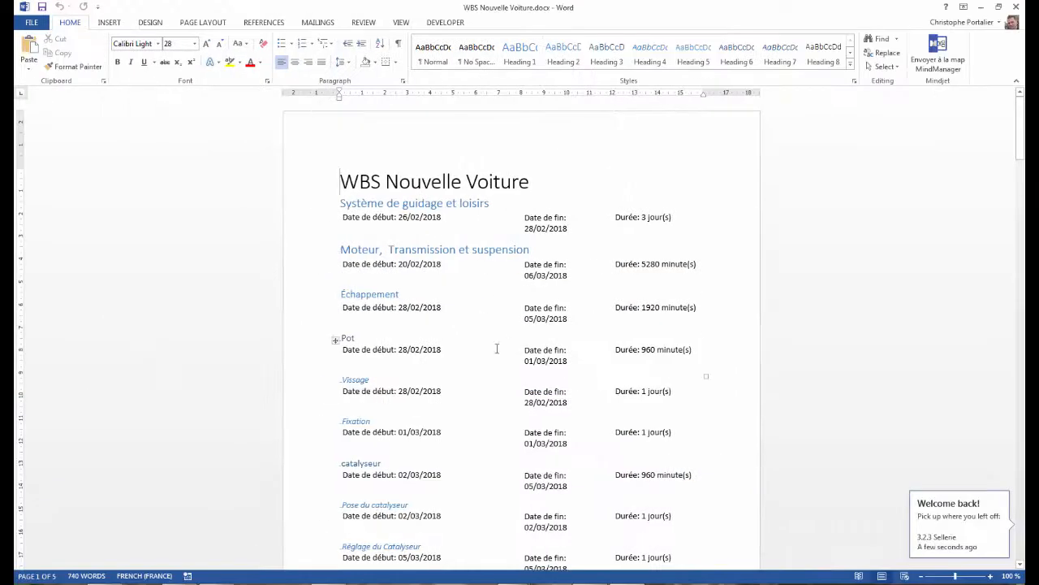
pyautogui.scroll(-1, 406, 246)
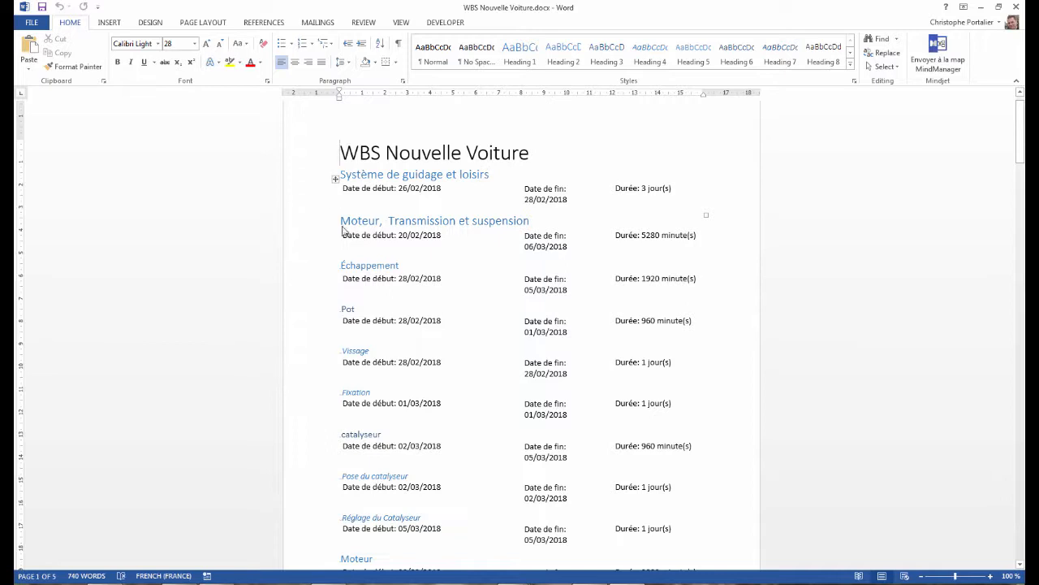
# - Read through the tasks, dates, durations and resources in the exported Word document, and close it
pyautogui.scroll(-1, 365, 252)
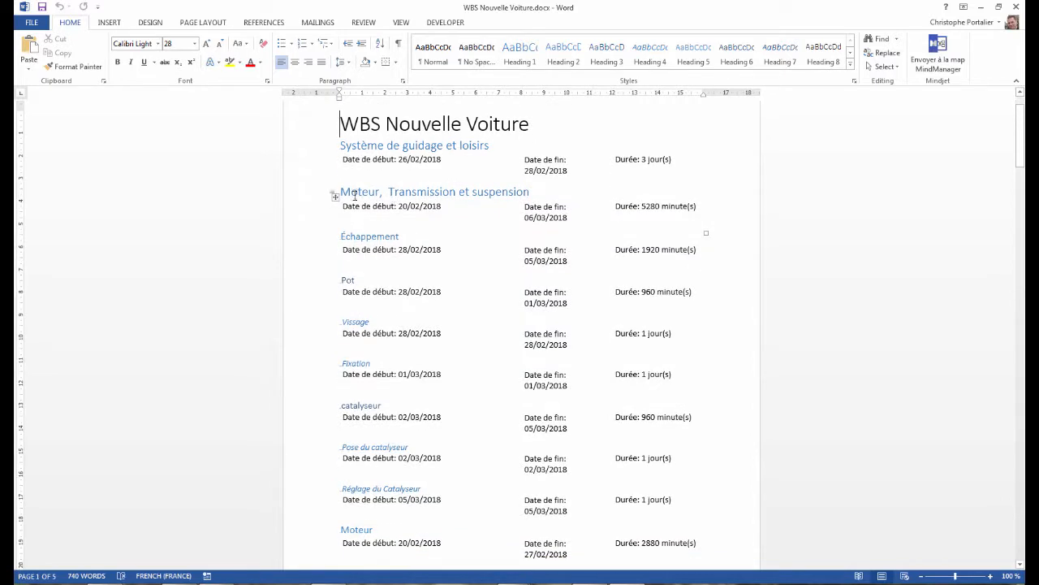
pyautogui.scroll(-8, 358, 244)
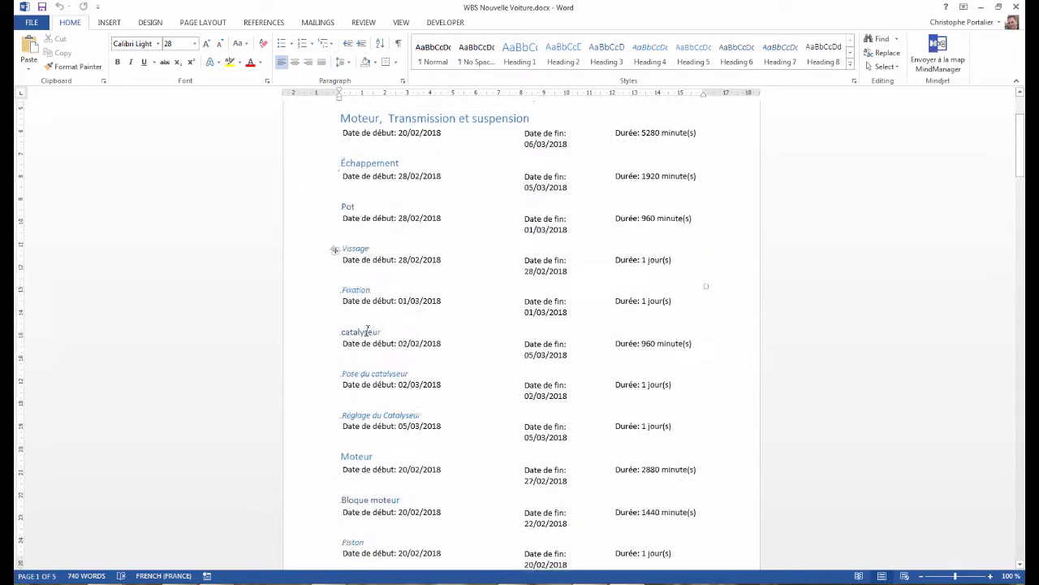
pyautogui.scroll(-15, 368, 333)
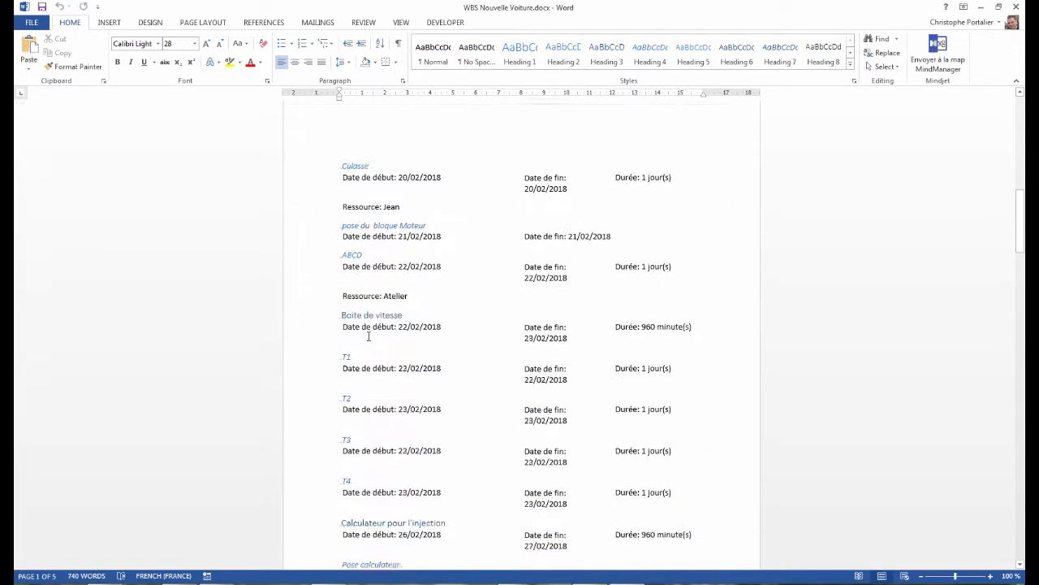
pyautogui.scroll(-5, 377, 329)
pyautogui.scroll(8, 395, 332)
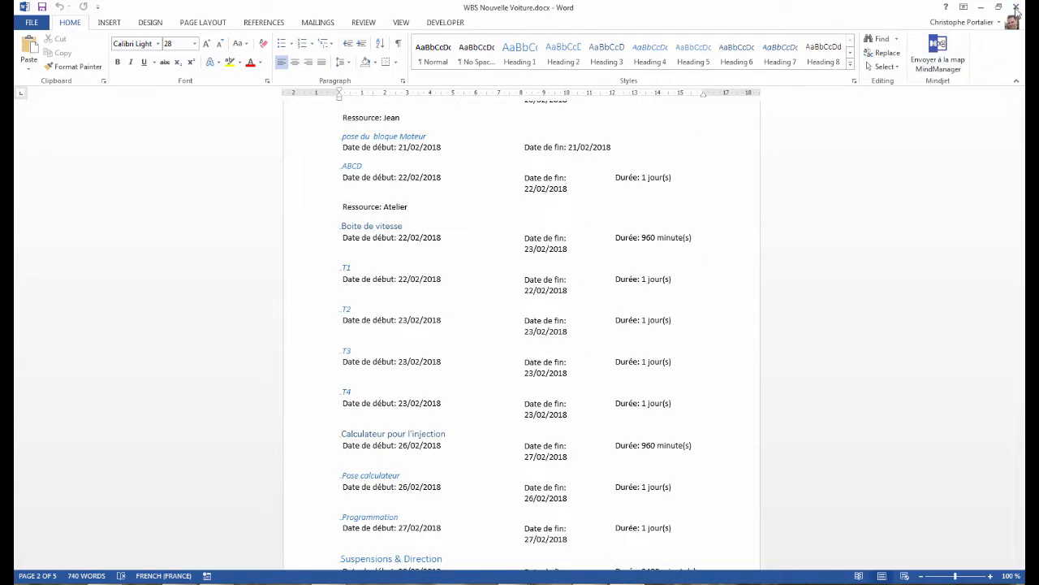
pyautogui.click(1016, 10)
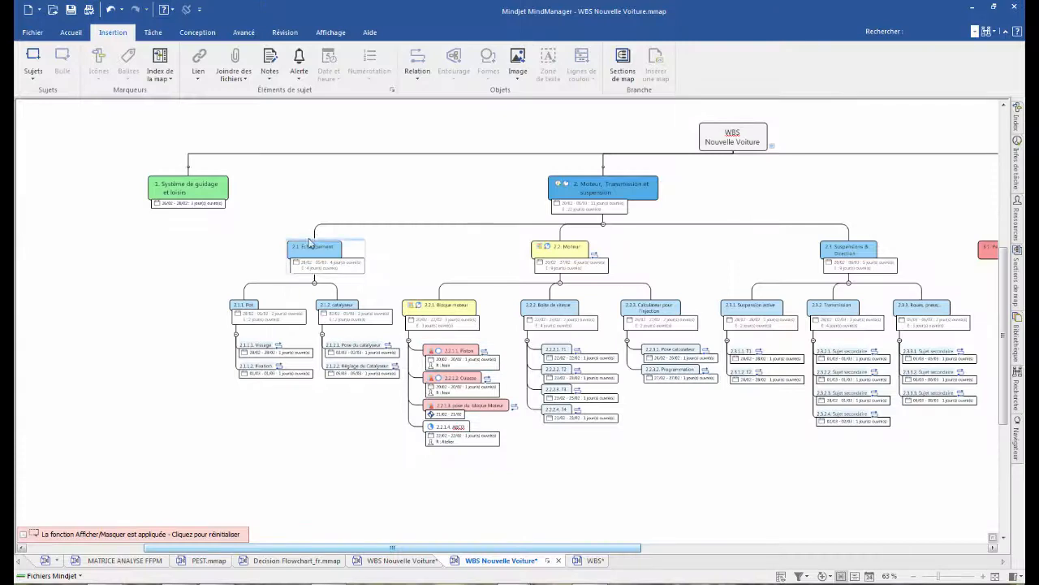
# - Start a new Microsoft Word export of the map, replacing the existing WBS Nouvelle Voiture.docx
pyautogui.click(33, 32)
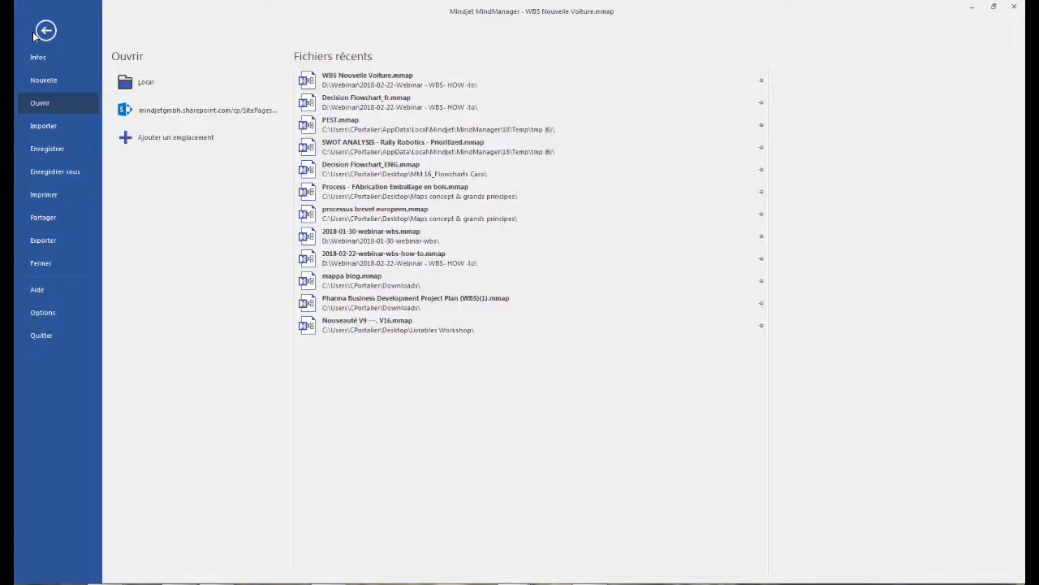
pyautogui.click(48, 242)
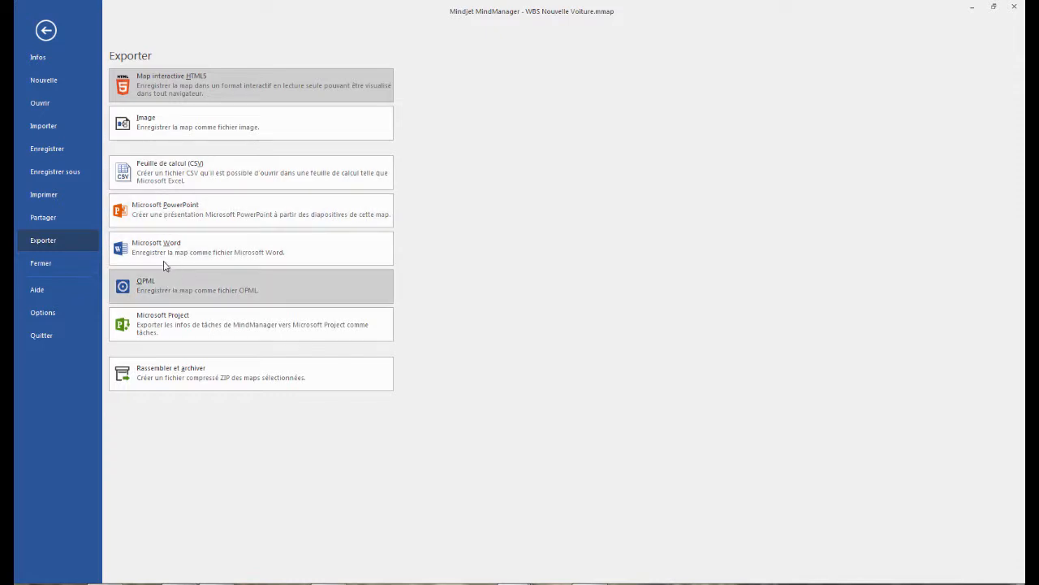
pyautogui.press('Escape')
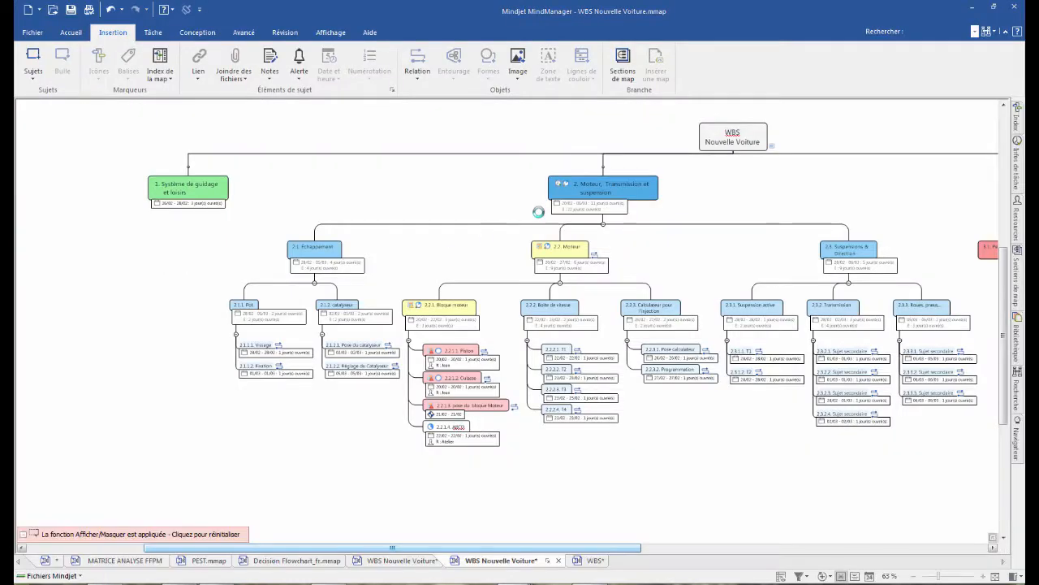
pyautogui.click(905, 503)
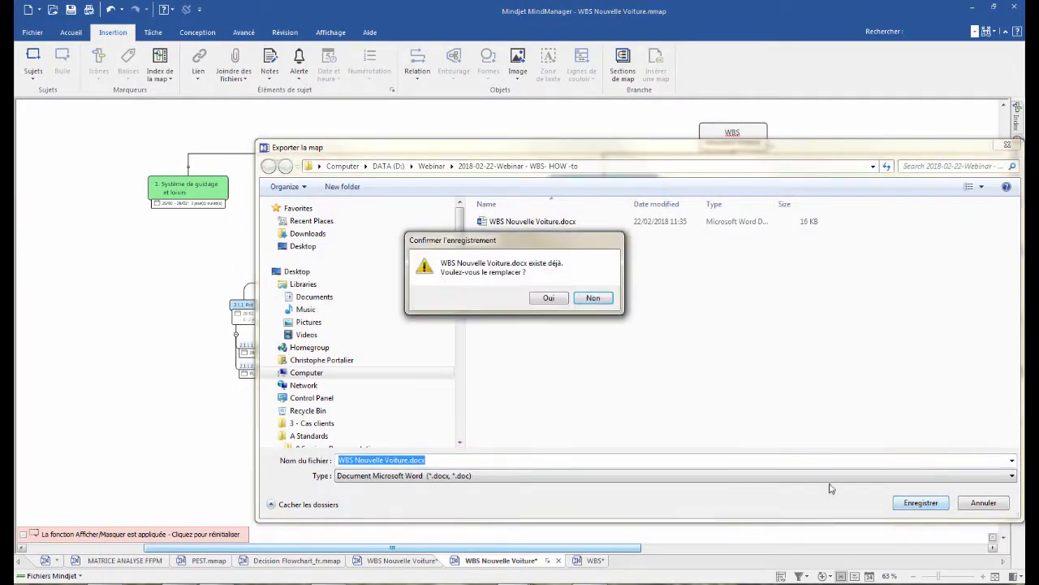
pyautogui.click(549, 299)
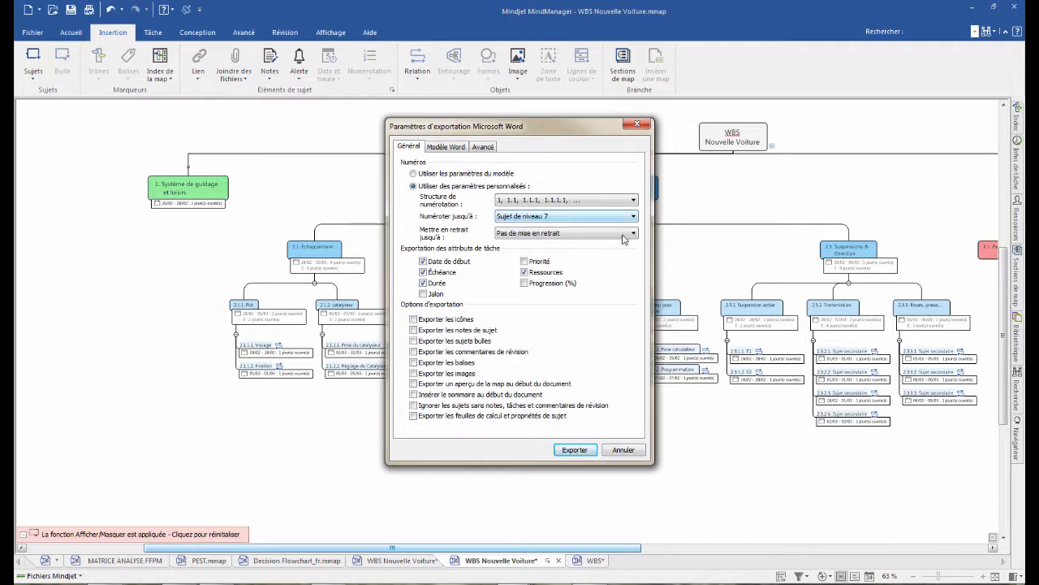
# - Exclude the start date, due date, duration and resources task attributes from the Word export
pyautogui.click(422, 260)
pyautogui.click(423, 271)
pyautogui.click(422, 282)
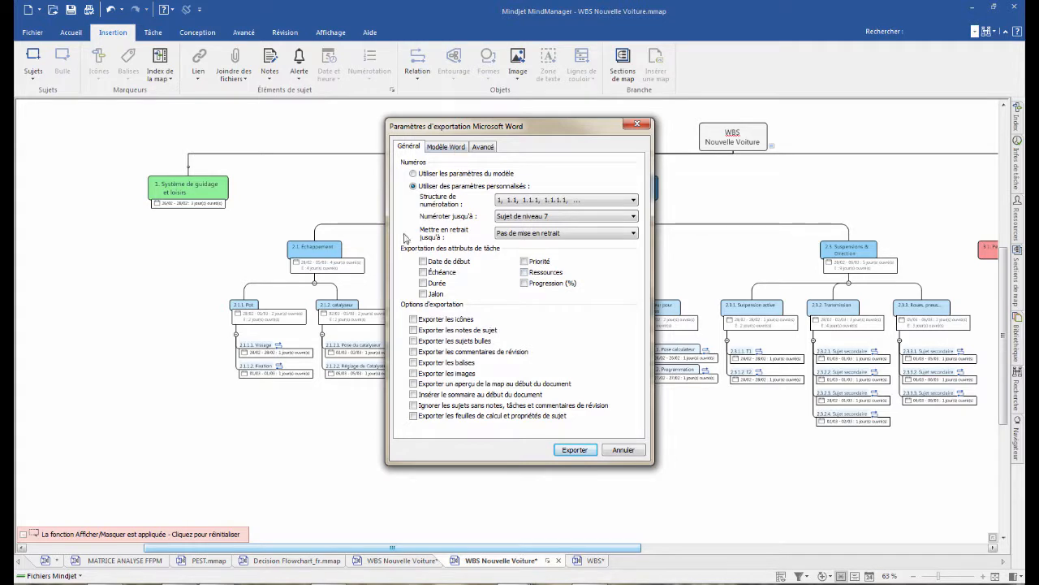
# - Limit the export's topic numbering to Sujet de niveau 3 and run the export
pyautogui.click(597, 209)
pyautogui.click(590, 209)
pyautogui.click(593, 216)
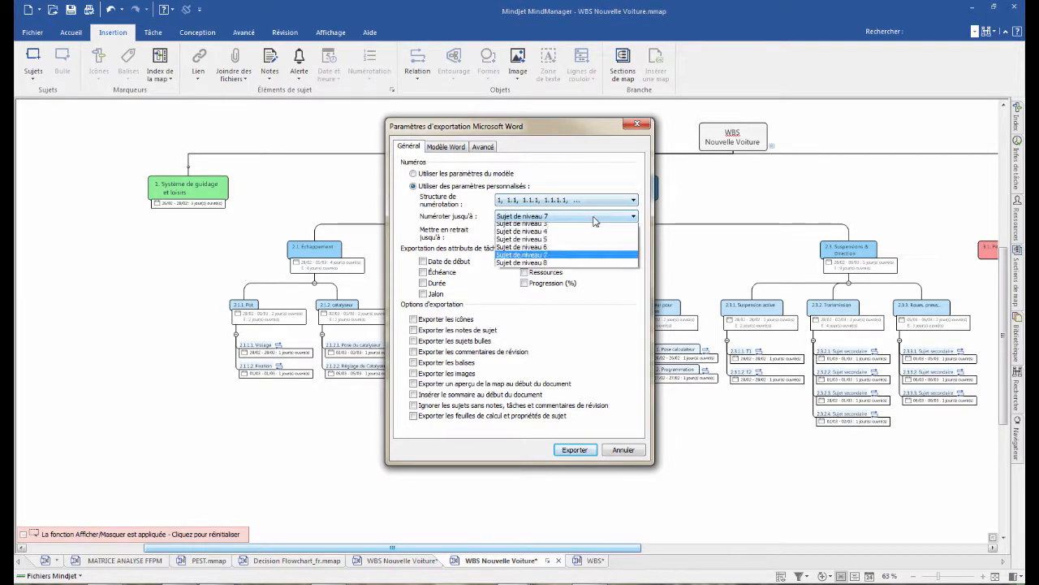
pyautogui.click(538, 251)
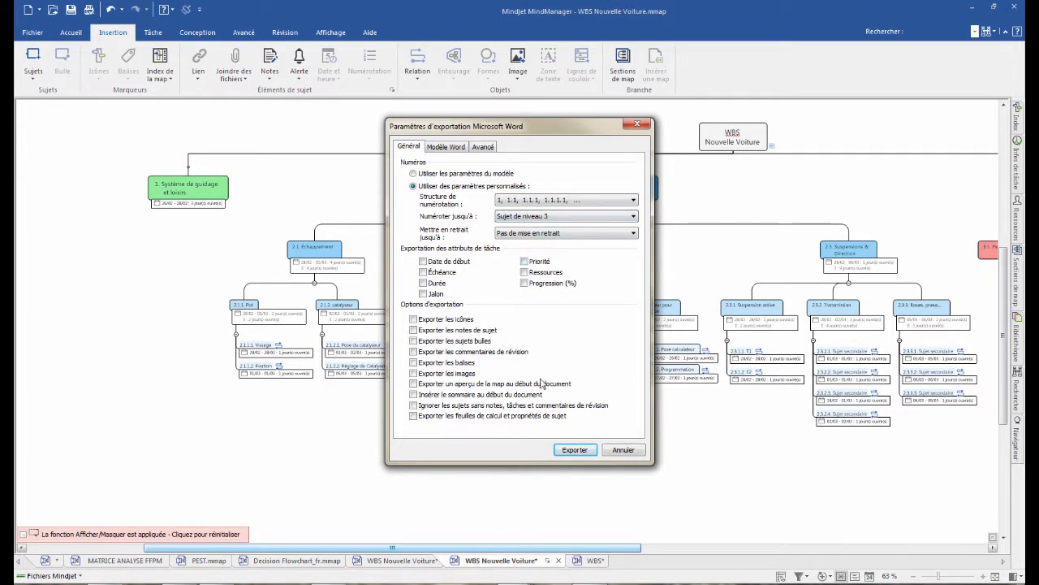
pyautogui.click(578, 452)
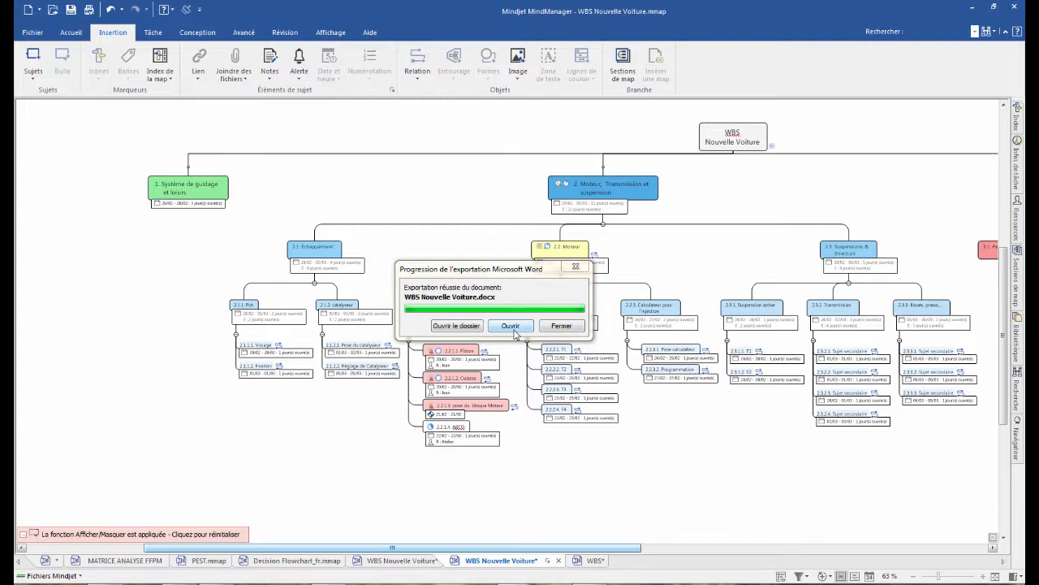
# - Open the newly exported WBS Nouvelle Voiture.docx, examine the numbering of its headings by level, and close it
pyautogui.click(525, 323)
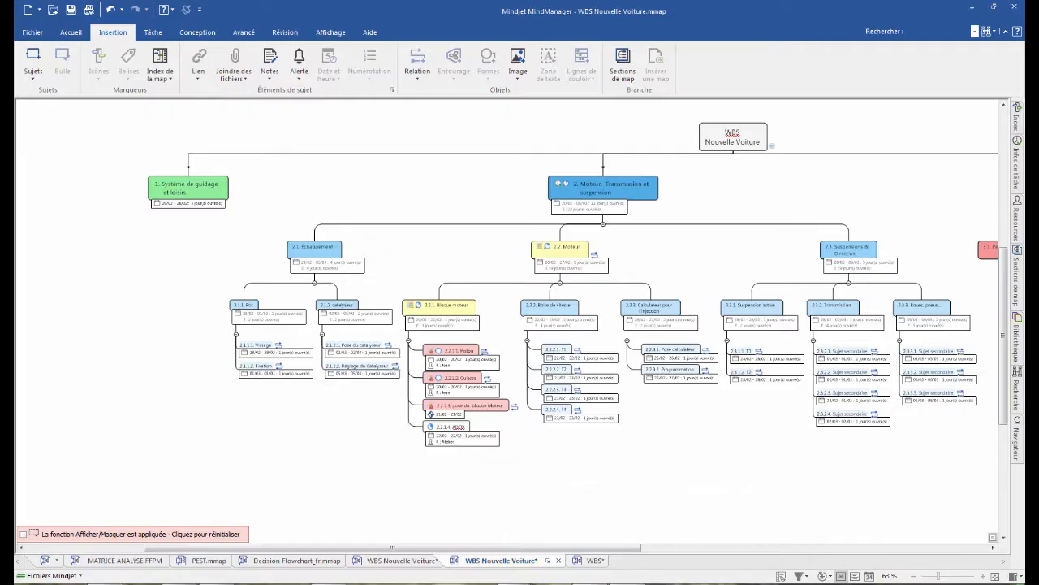
pyautogui.click(631, 583)
pyautogui.scroll(-15, 550, 312)
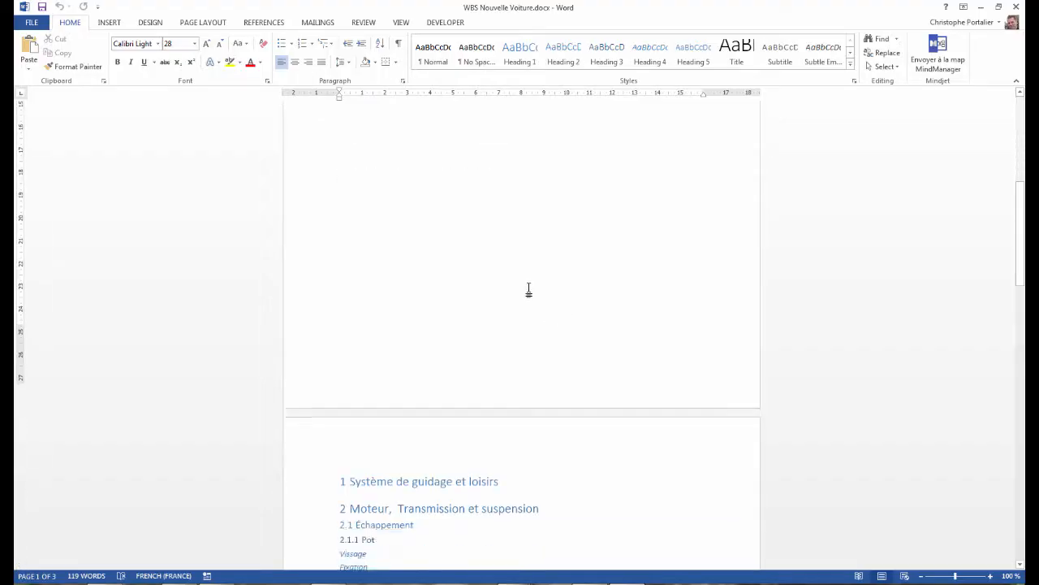
pyautogui.scroll(-2, 328, 180)
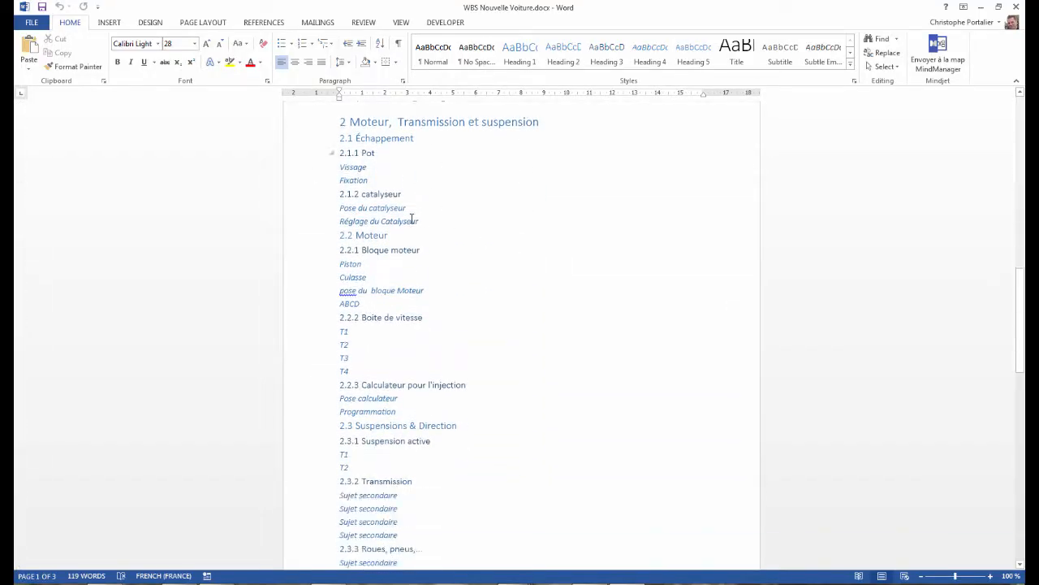
pyautogui.scroll(1, 373, 177)
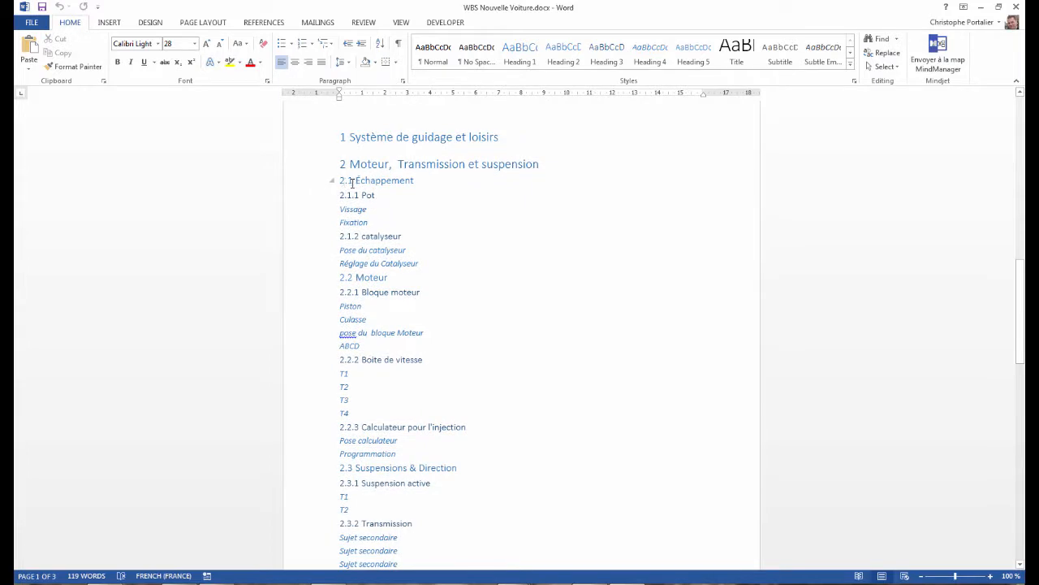
pyautogui.click(357, 195)
pyautogui.scroll(-2, 428, 350)
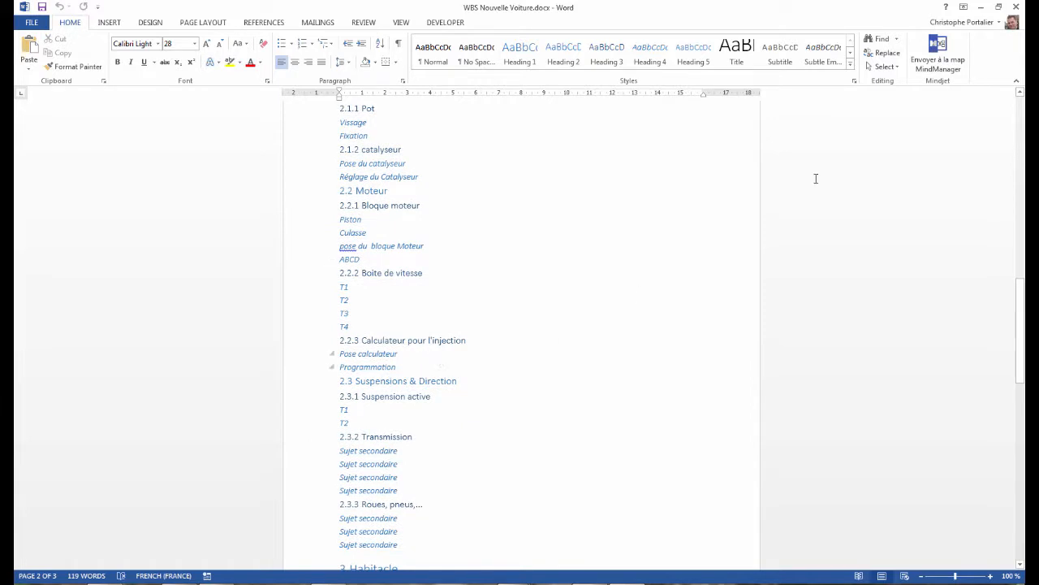
pyautogui.click(1017, 7)
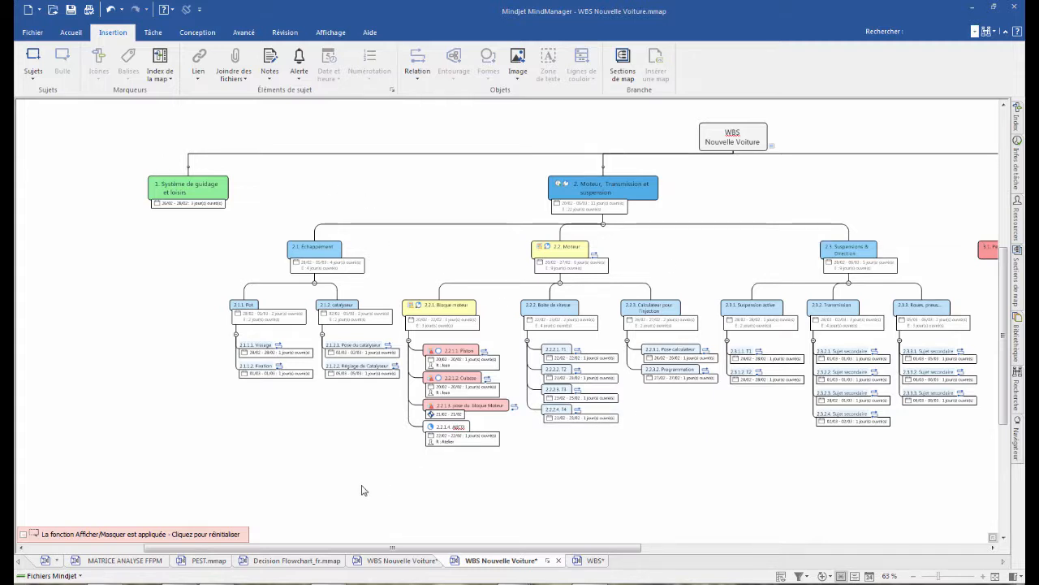
# - Set the progress of the Culasse task under Bloque moteur to 25%
pyautogui.moveTo(523, 548); pyautogui.dragTo(564, 548)
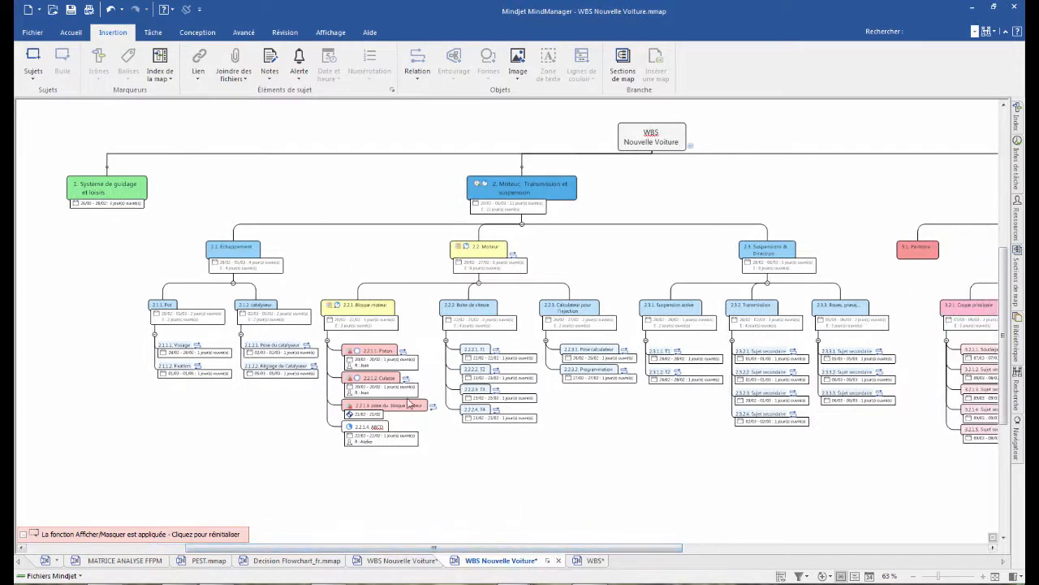
pyautogui.scroll(3, 414, 372)
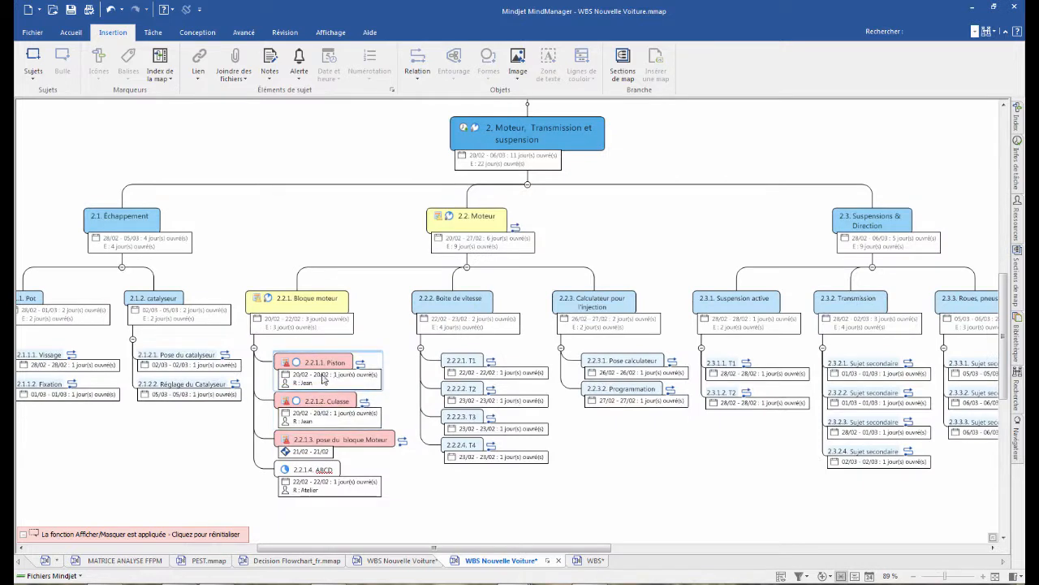
pyautogui.click(362, 416)
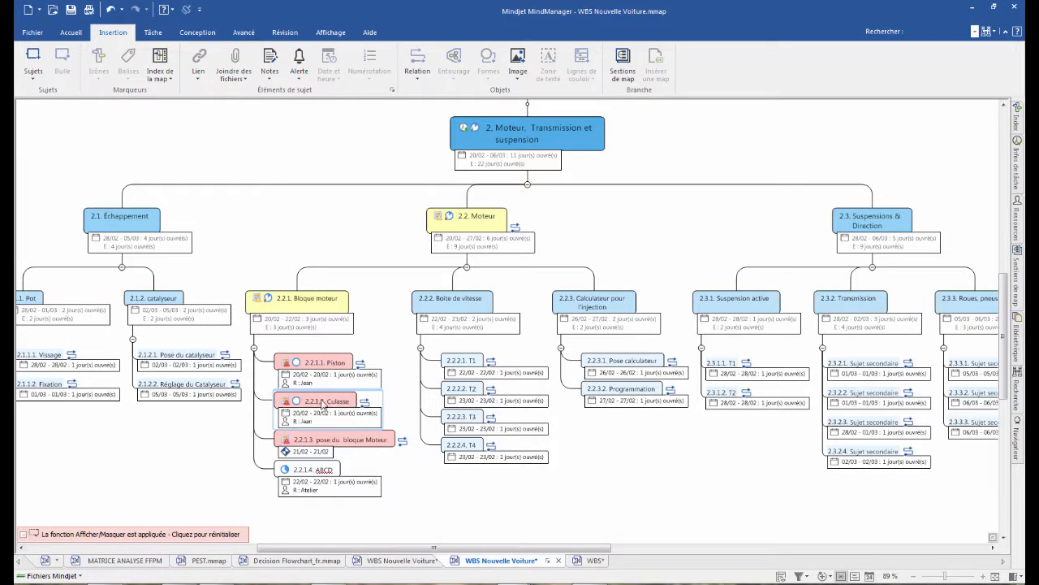
pyautogui.click(298, 403)
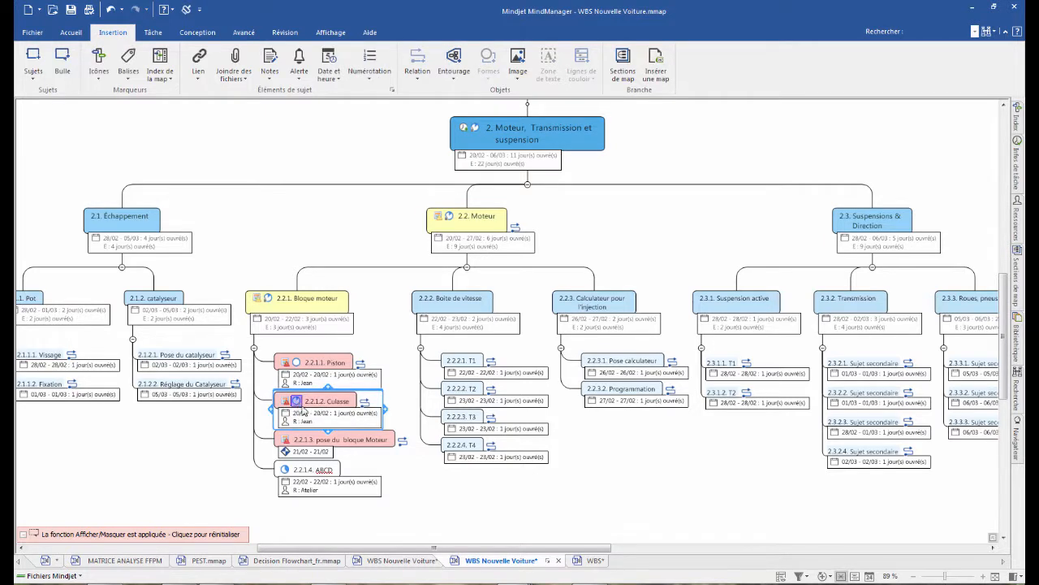
pyautogui.click(299, 406)
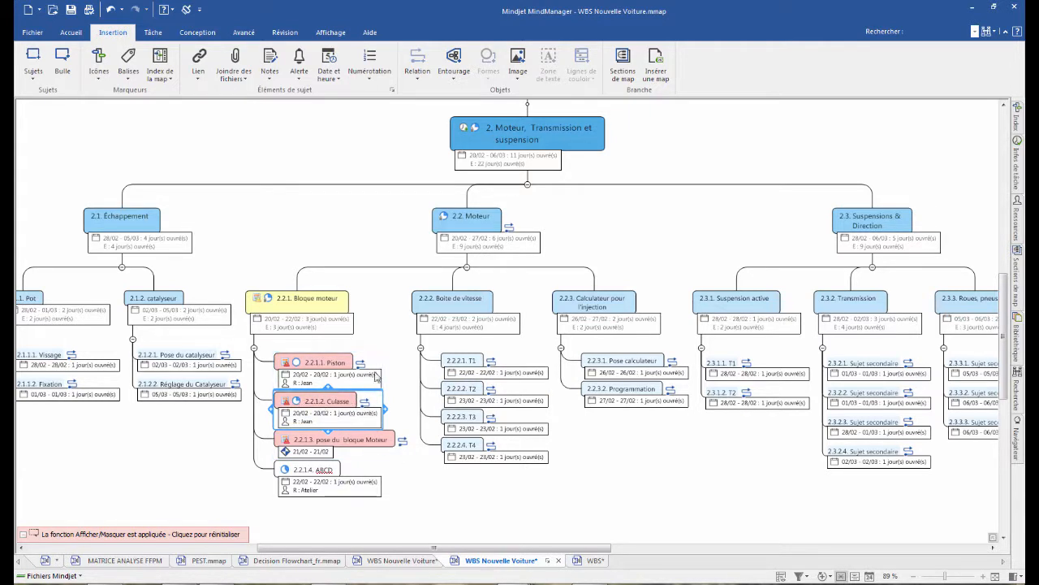
# - Send the Bloque moteur, Piston, Culasse and pose du bloque Moteur topics to Microsoft Outlook as tasks
pyautogui.click(316, 323)
pyautogui.click(323, 441)
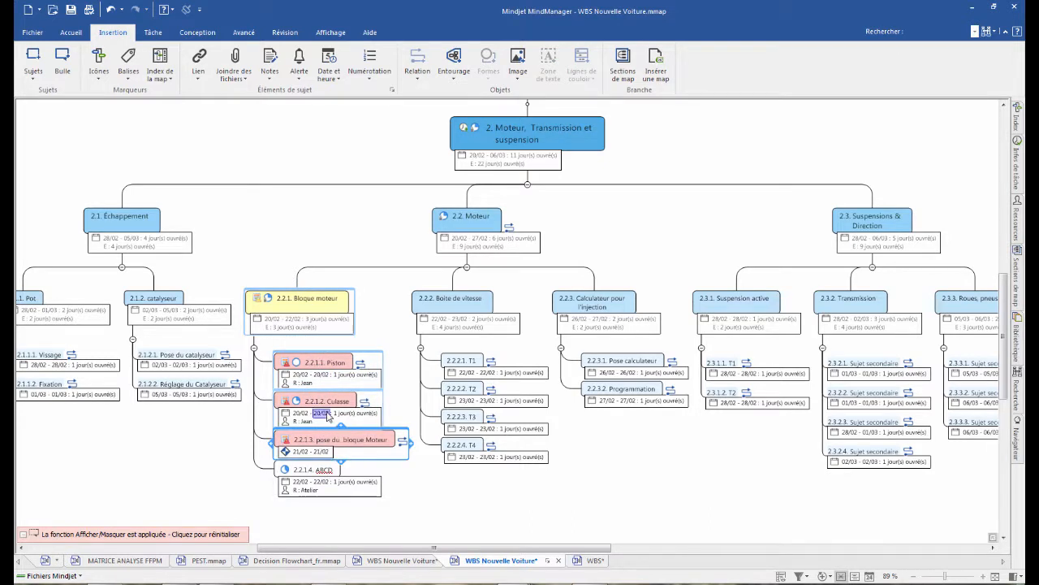
pyautogui.rightClick(331, 360)
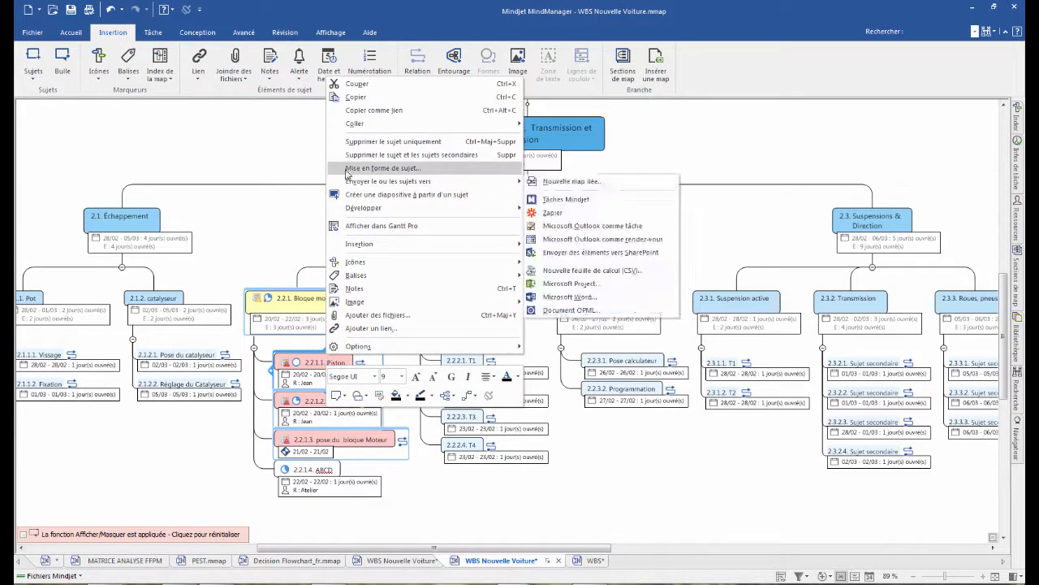
pyautogui.moveTo(367, 183)
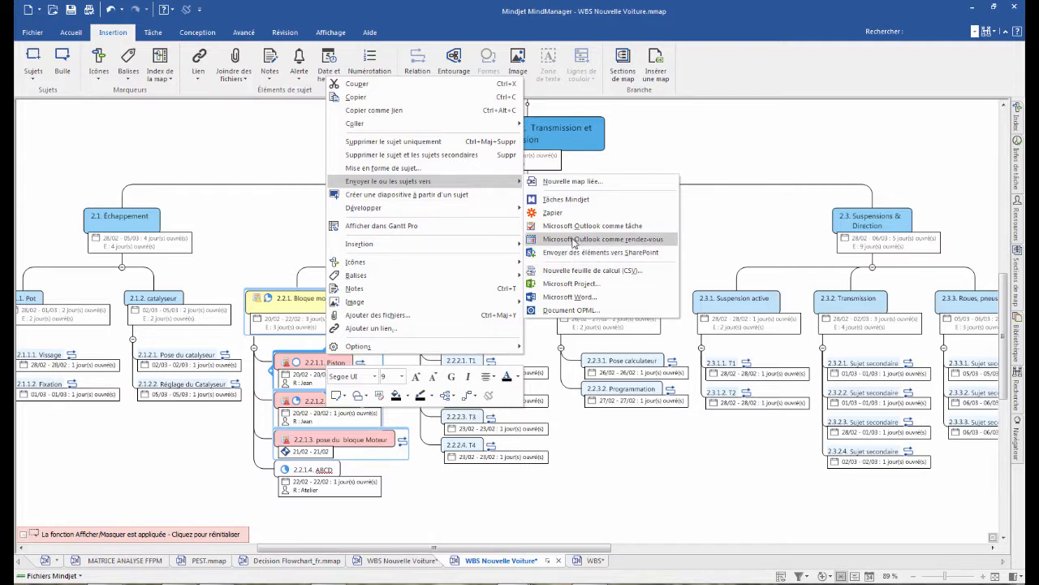
pyautogui.click(585, 227)
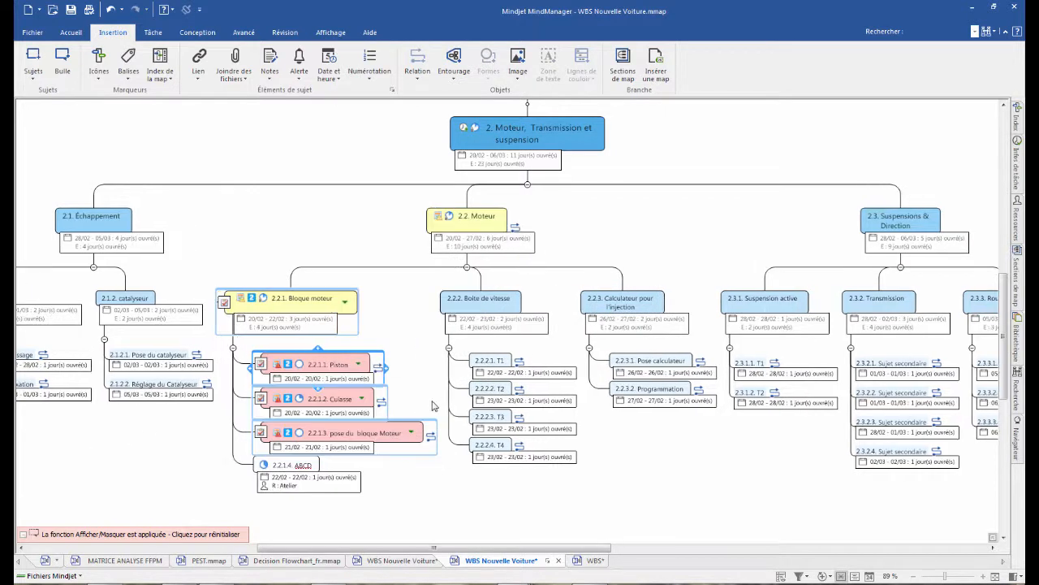
# - Open the Outlook task linked to the Culasse topic and switch it to the task assignment form
pyautogui.scroll(3, 398, 404)
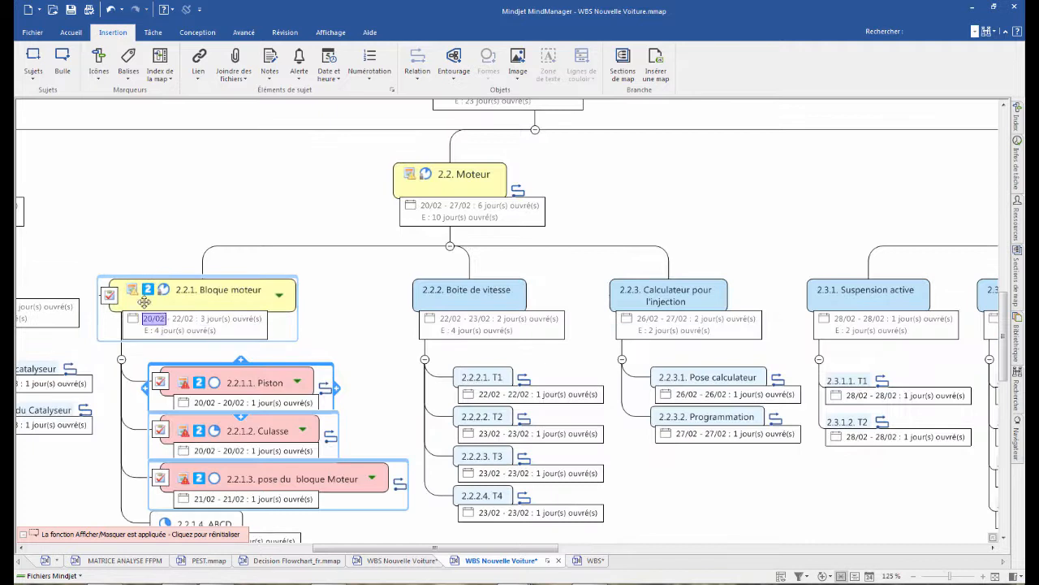
pyautogui.scroll(-3, 209, 303)
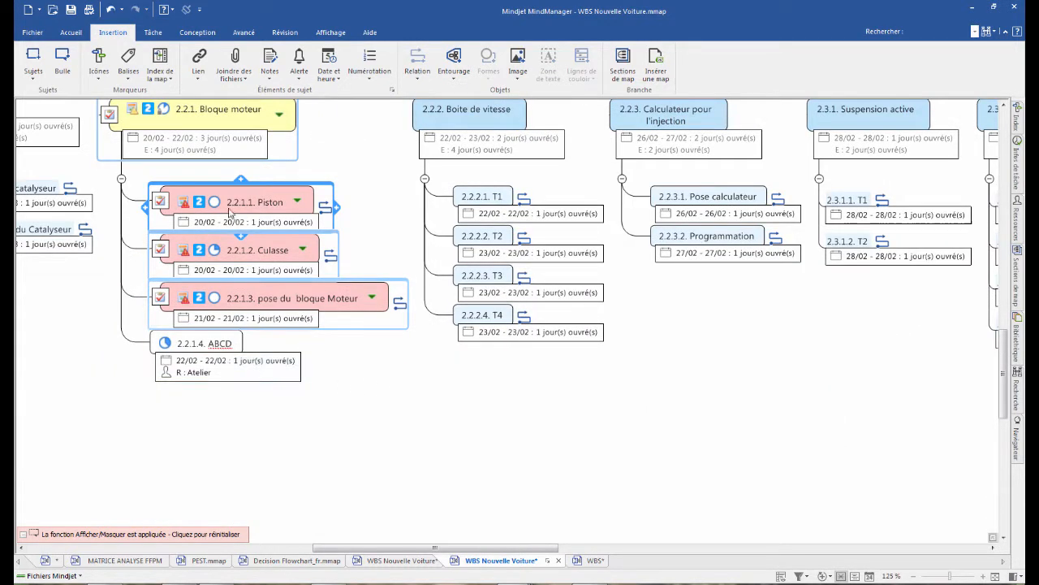
pyautogui.click(137, 209)
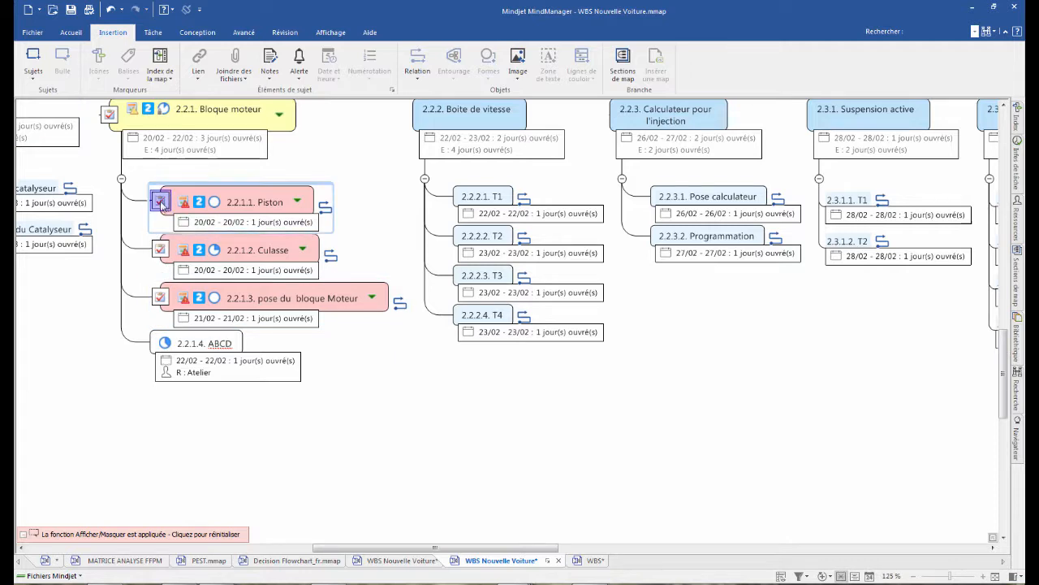
pyautogui.click(161, 249)
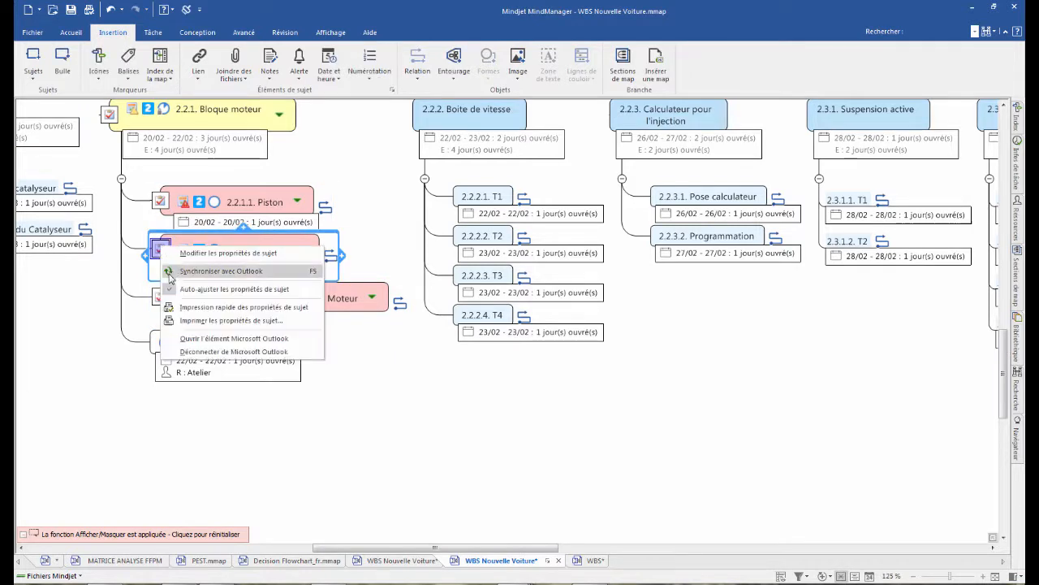
pyautogui.click(201, 339)
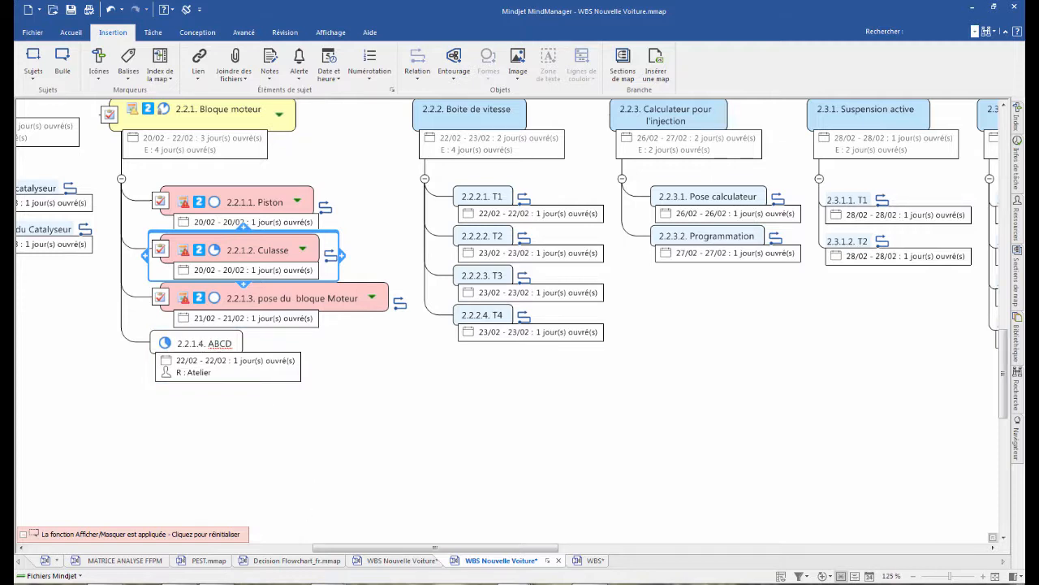
pyautogui.click(327, 584)
pyautogui.click(378, 543)
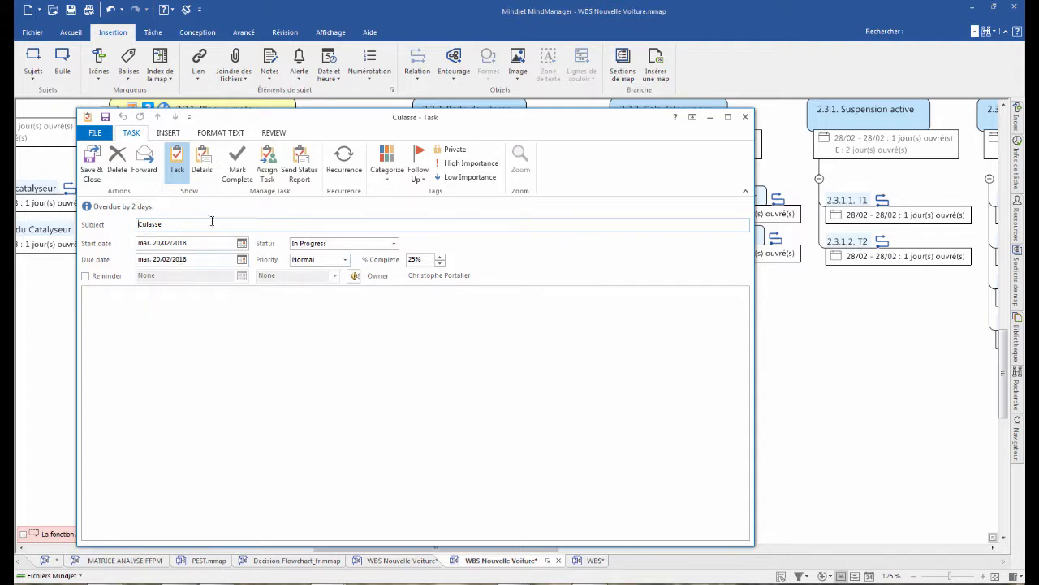
pyautogui.click(268, 167)
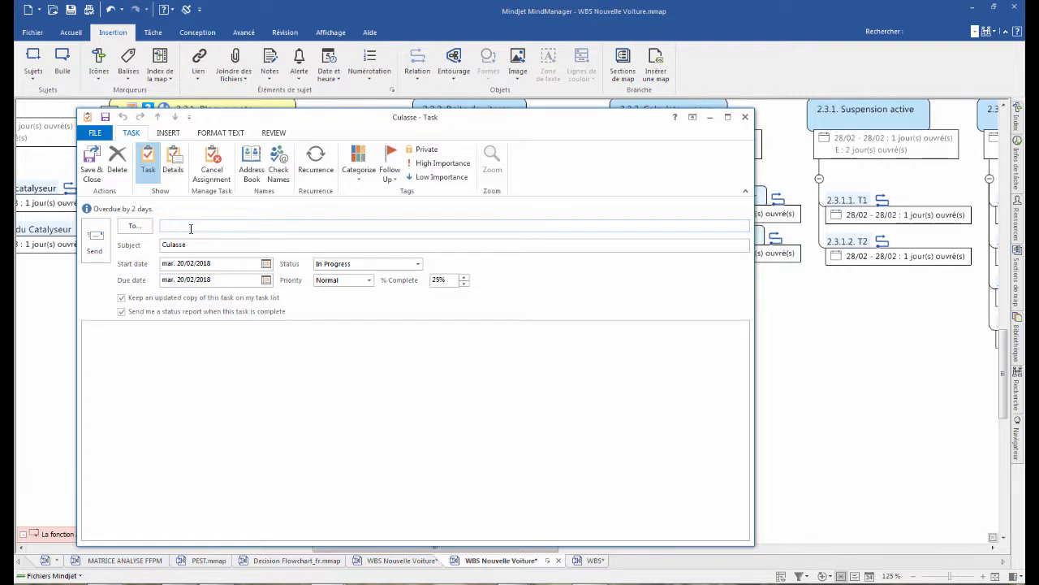
# - Assign the Culasse task to the colleague at Mindjet, with High priority and 75% complete
pyautogui.write('mat')
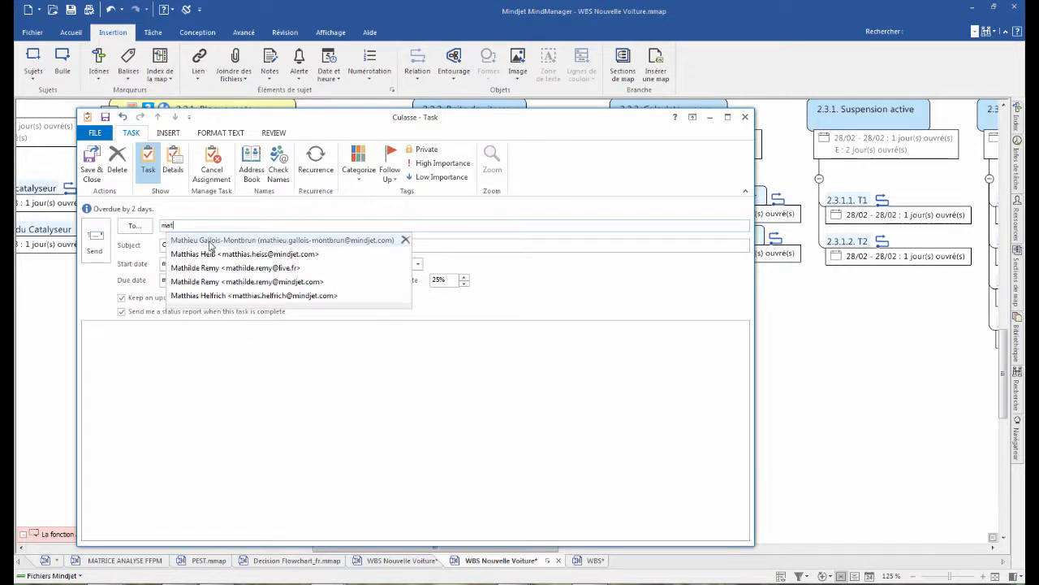
pyautogui.click(209, 242)
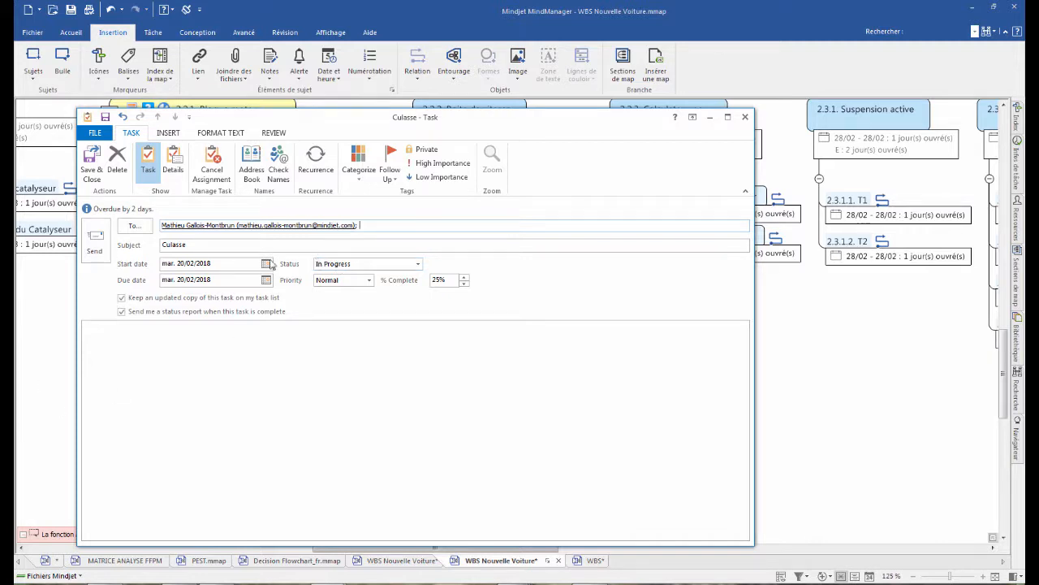
pyautogui.click(371, 281)
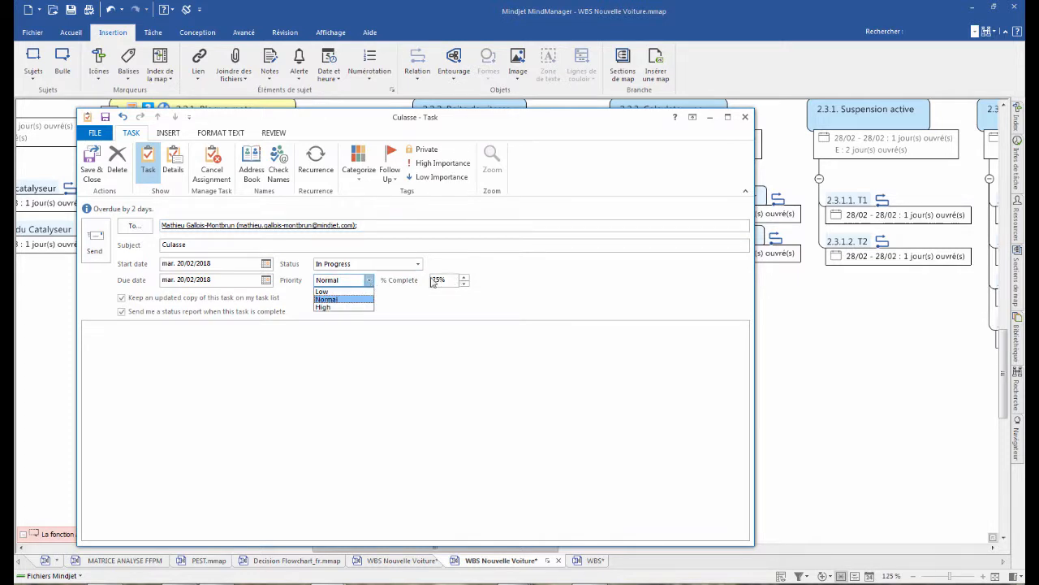
pyautogui.click(324, 307)
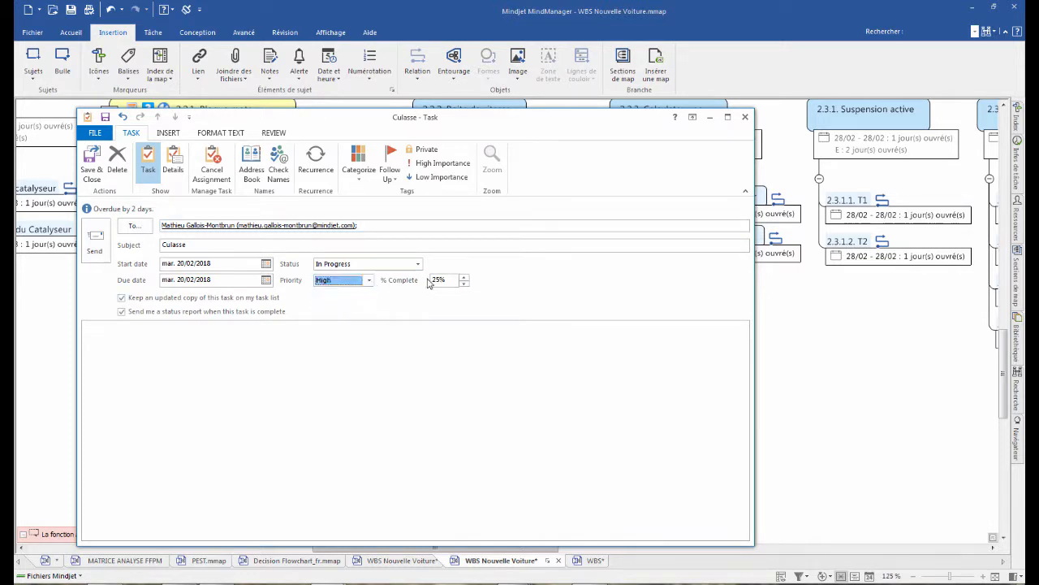
pyautogui.click(464, 276)
# - Add the note "Attention ..." to the Culasse task, and save and close it
pyautogui.click(164, 352)
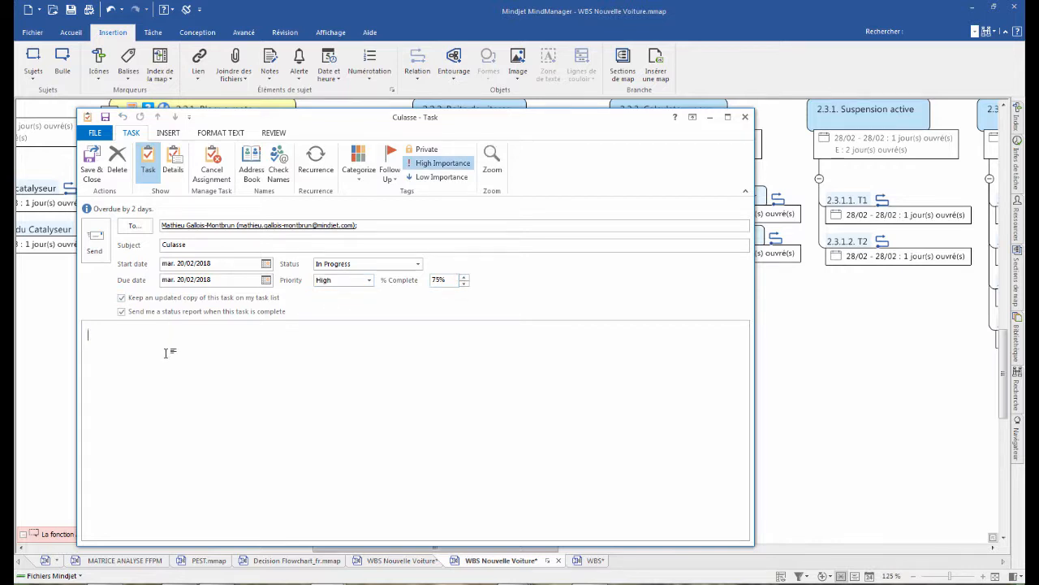
pyautogui.write('Attention ...')
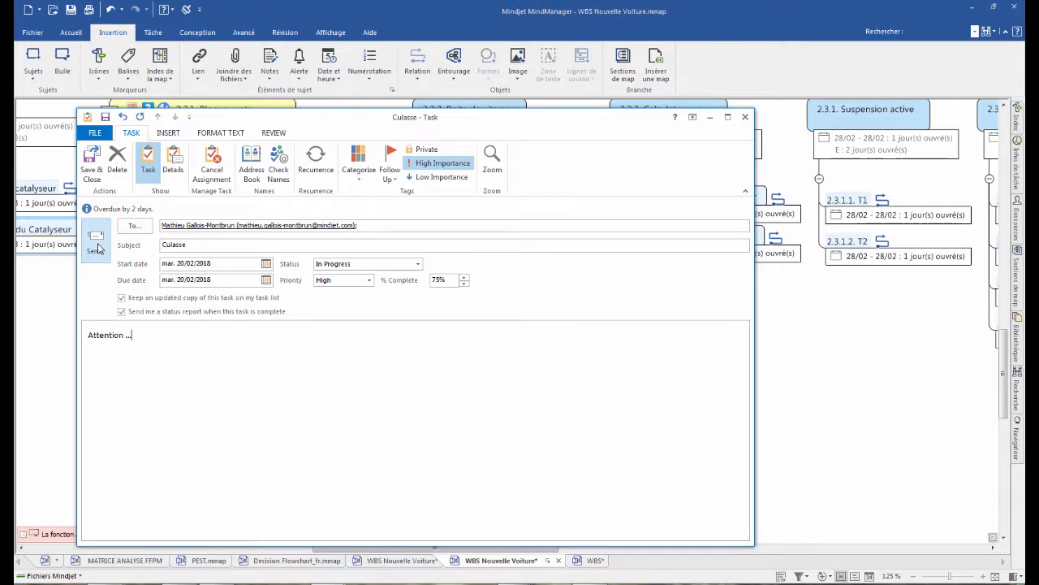
pyautogui.click(93, 162)
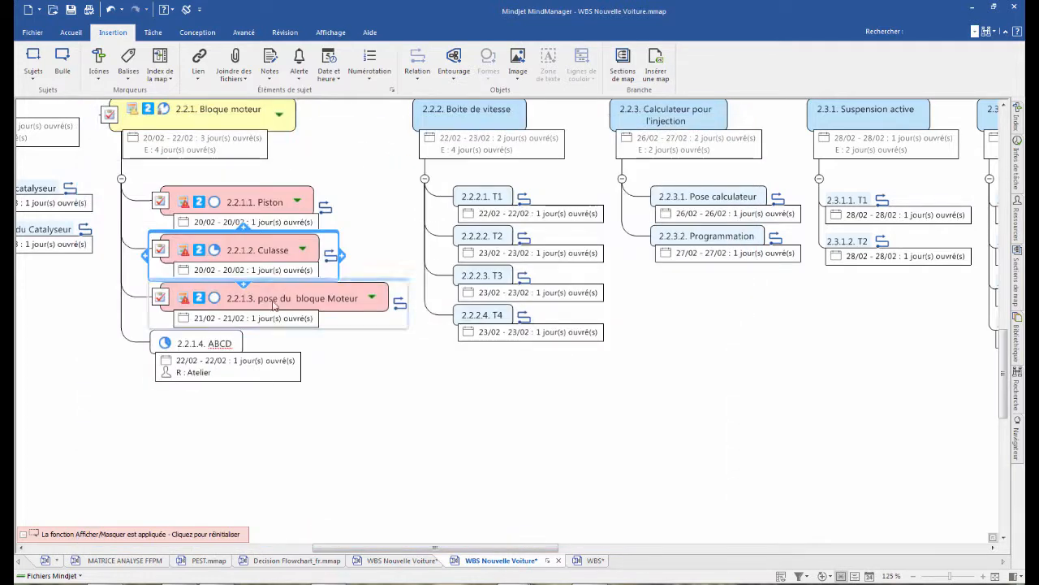
# - Synchronize the Piston, Culasse and pose du bloque Moteur topics with Outlook
pyautogui.click(203, 150)
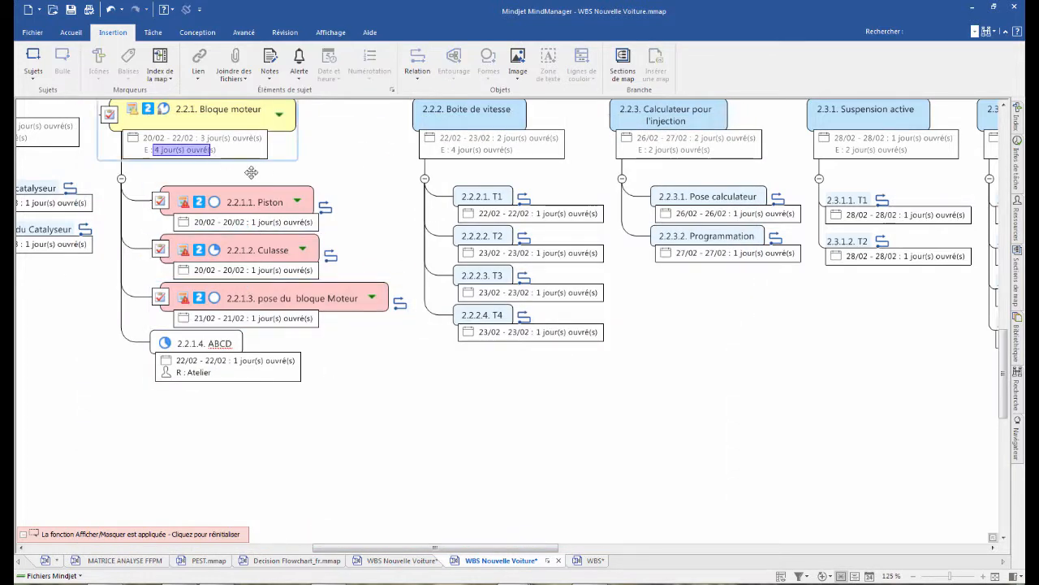
pyautogui.click(159, 249)
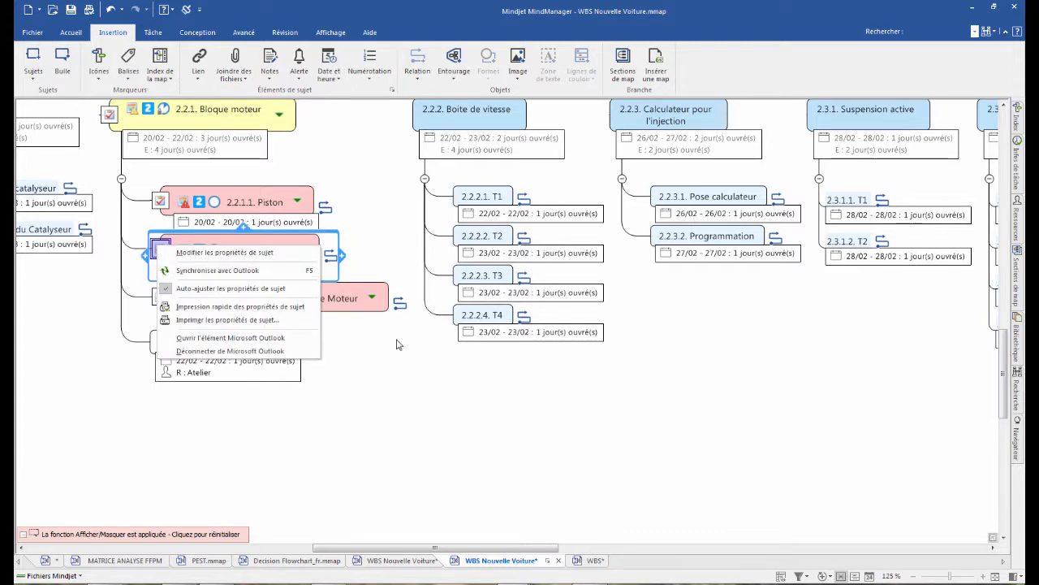
pyautogui.click(349, 393)
pyautogui.moveTo(380, 330); pyautogui.dragTo(256, 199)
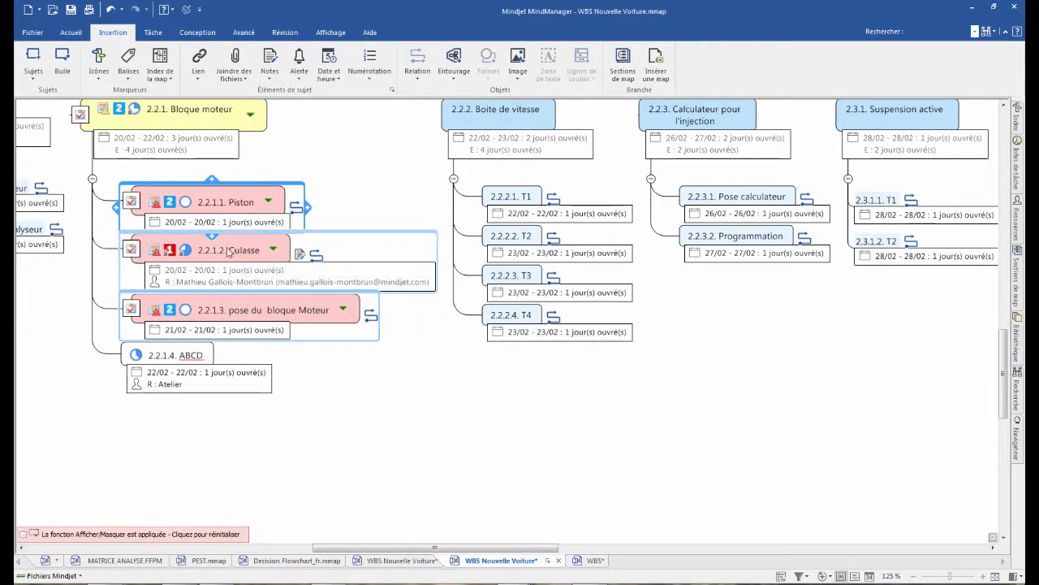
# - Examine the Culasse topic's priority, progress, resource and note, using its task information, and close that information
pyautogui.click(339, 282)
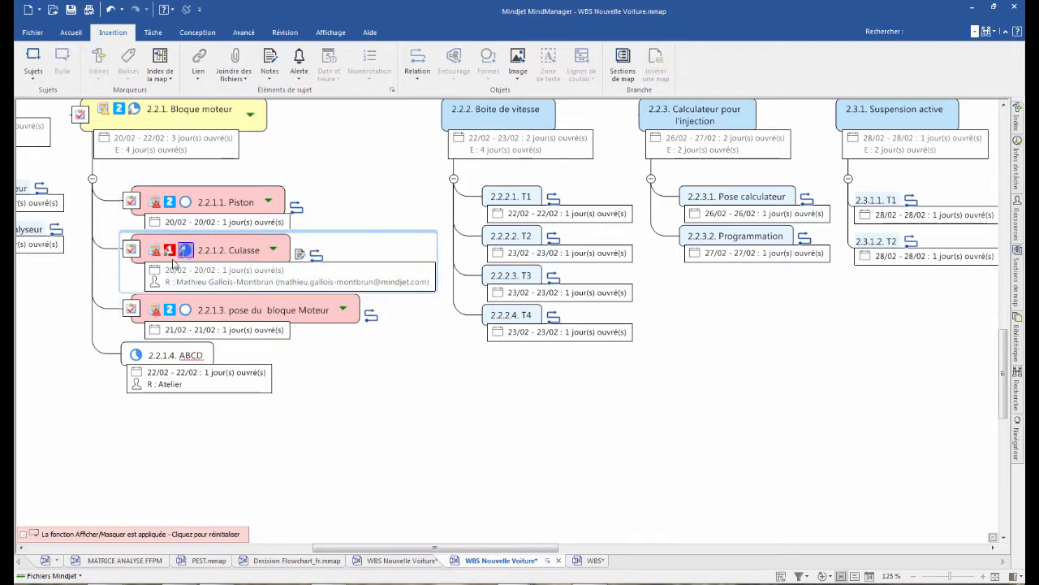
pyautogui.click(339, 281)
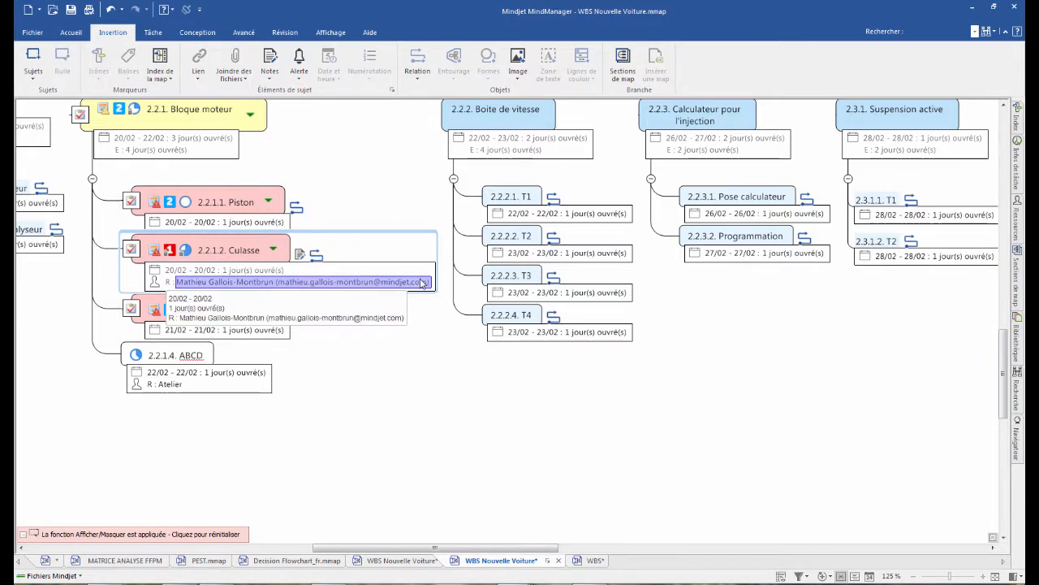
pyautogui.click(186, 253)
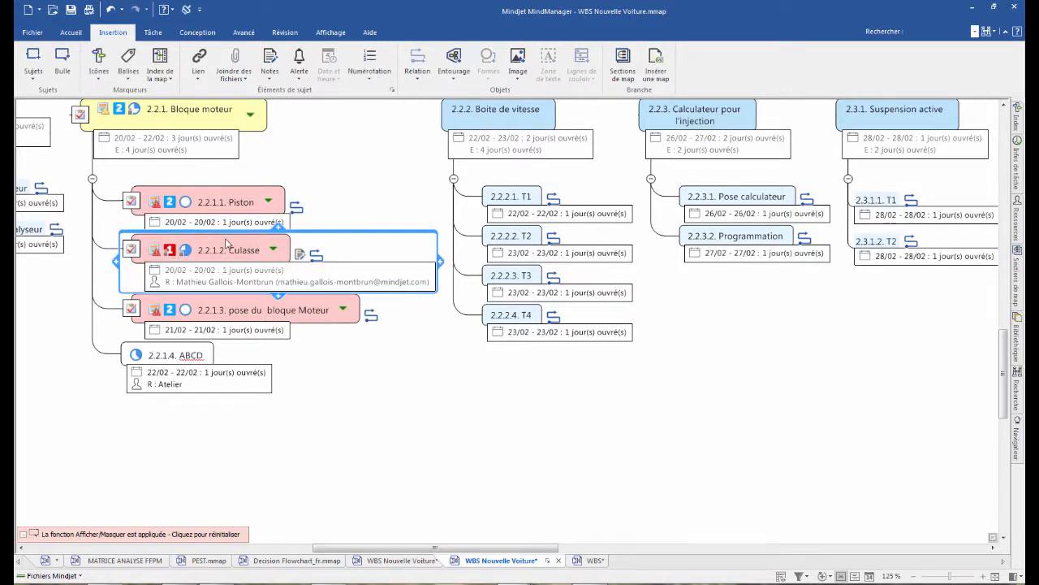
pyautogui.click(1015, 167)
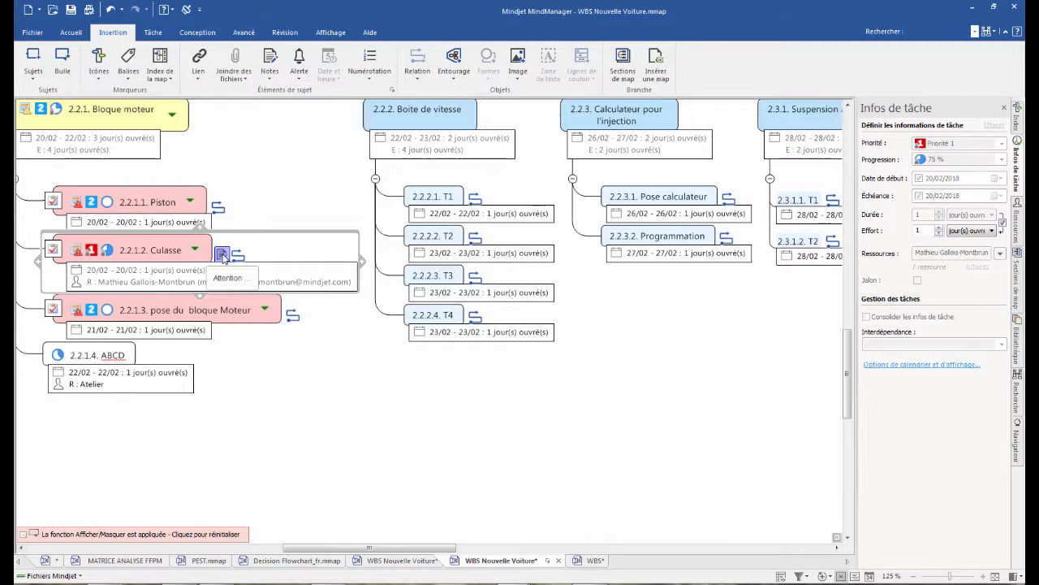
pyautogui.click(383, 469)
pyautogui.moveTo(357, 546); pyautogui.dragTo(303, 547)
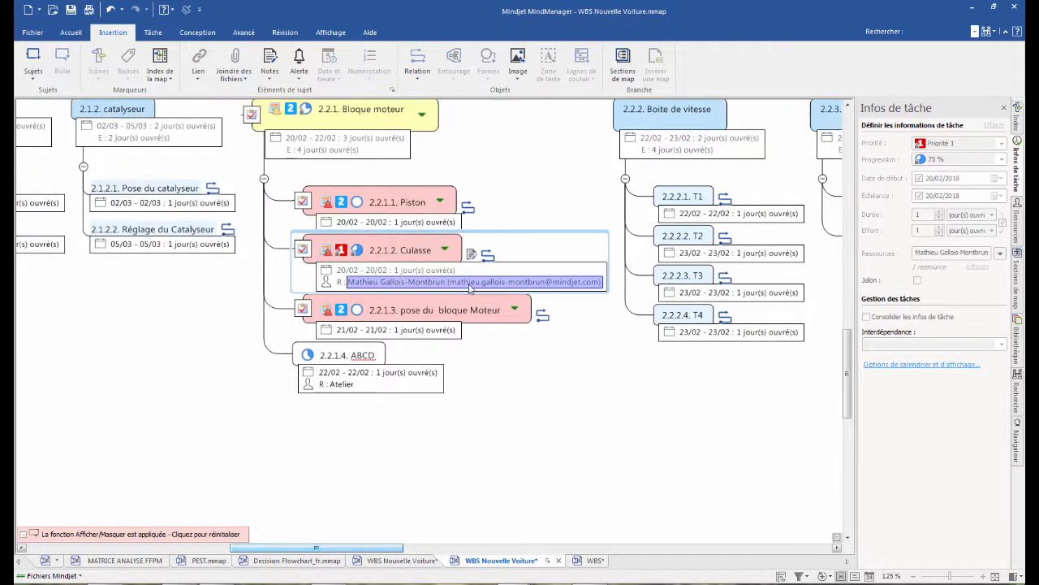
pyautogui.click(1005, 108)
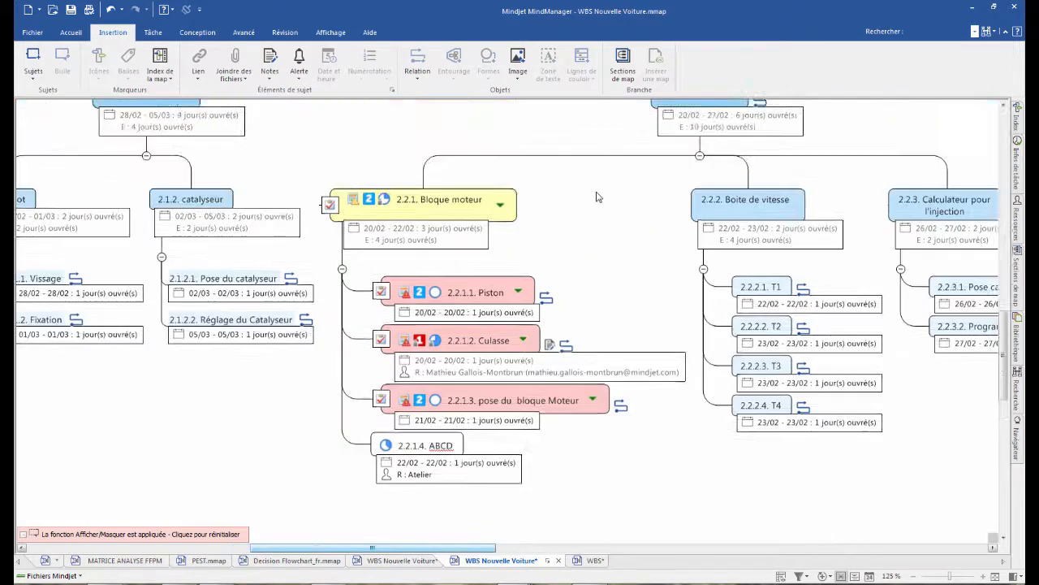
# - Define a currency property (Devise) named Coût in € with 2 decimals on the T2 topic under Boite de vitesse
pyautogui.click(471, 333)
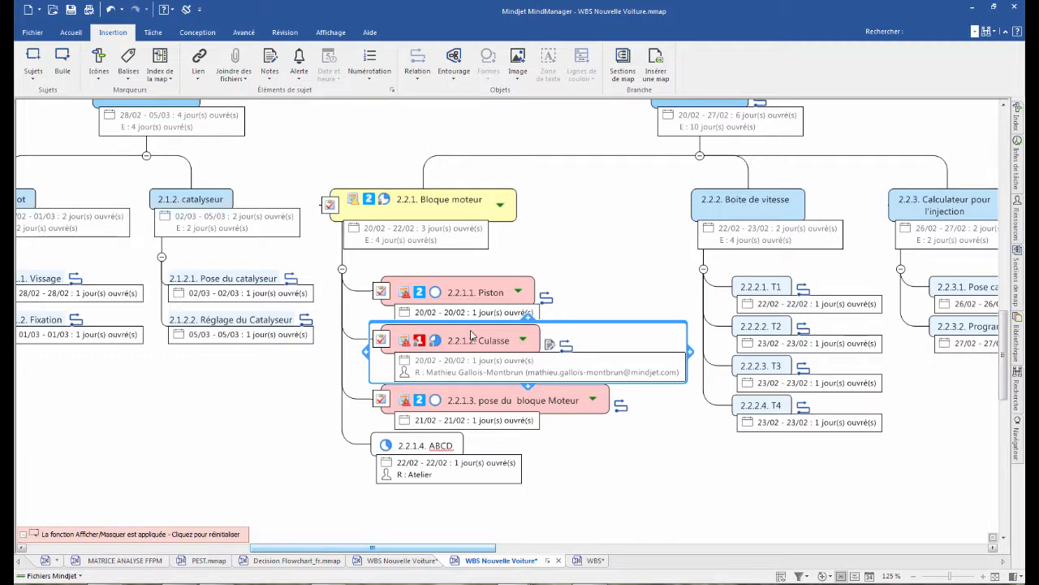
pyautogui.click(243, 34)
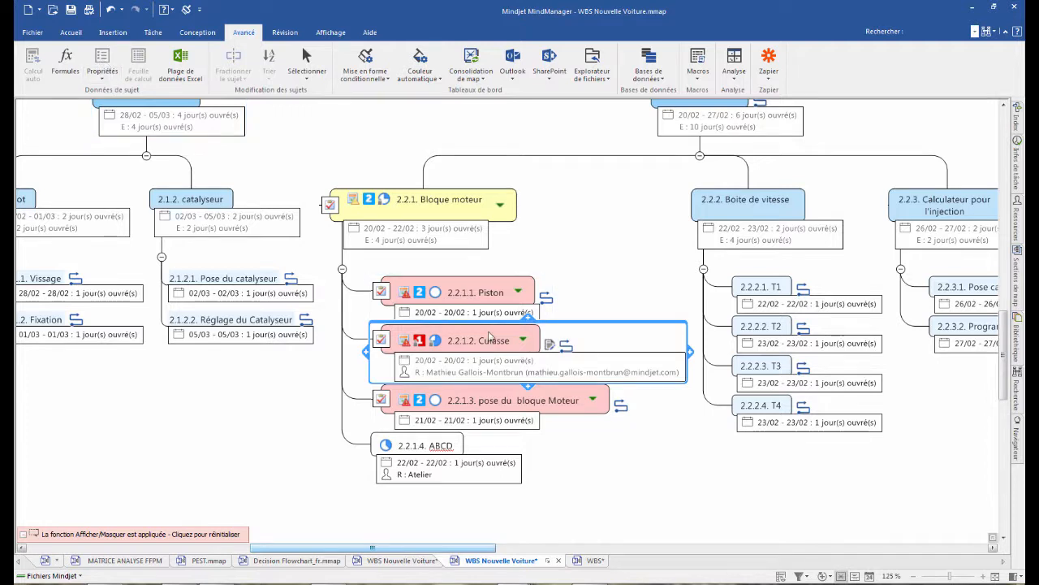
pyautogui.click(638, 484)
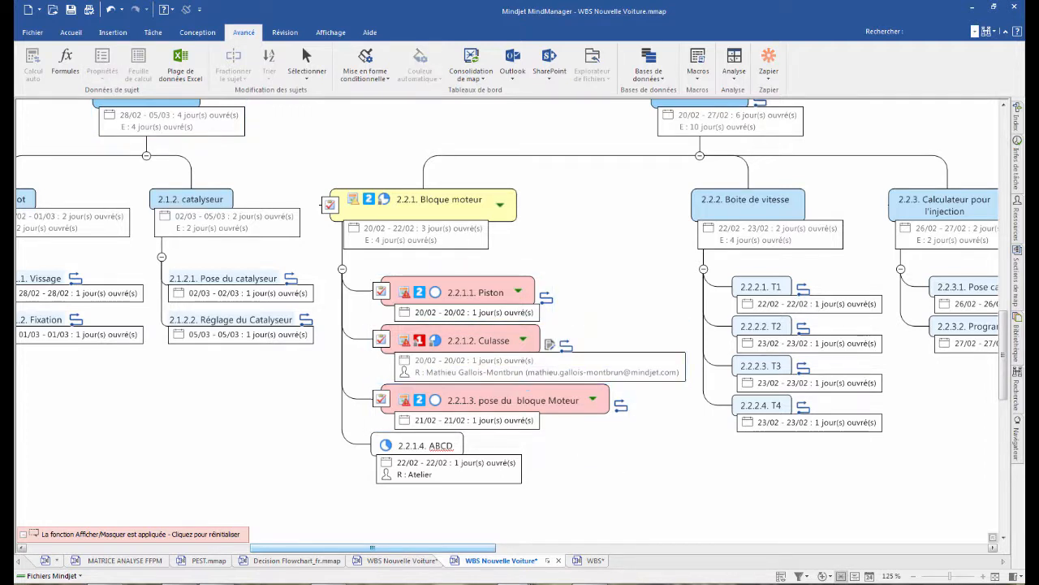
pyautogui.moveTo(435, 550); pyautogui.dragTo(521, 549)
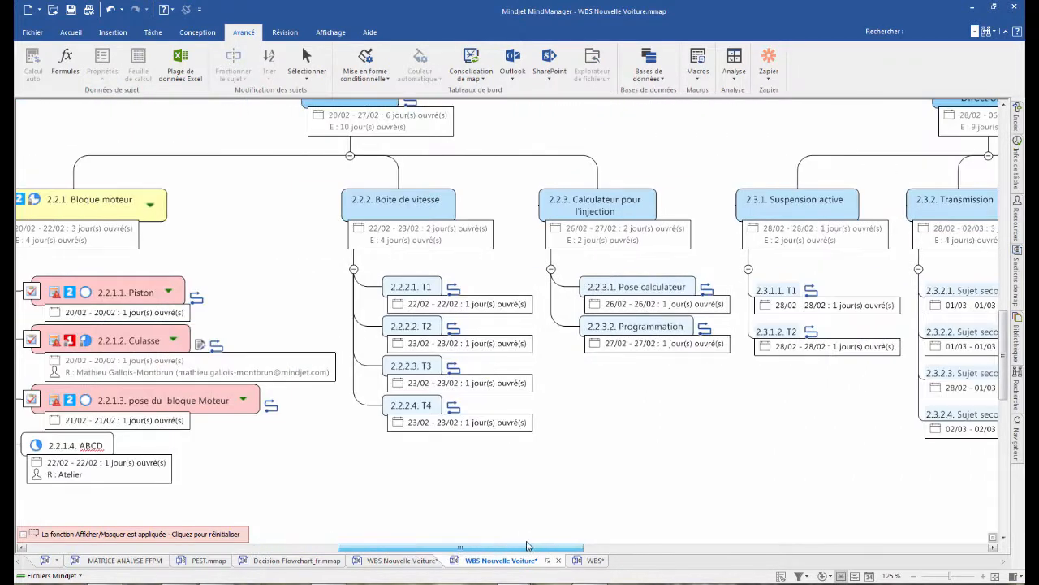
pyautogui.click(428, 327)
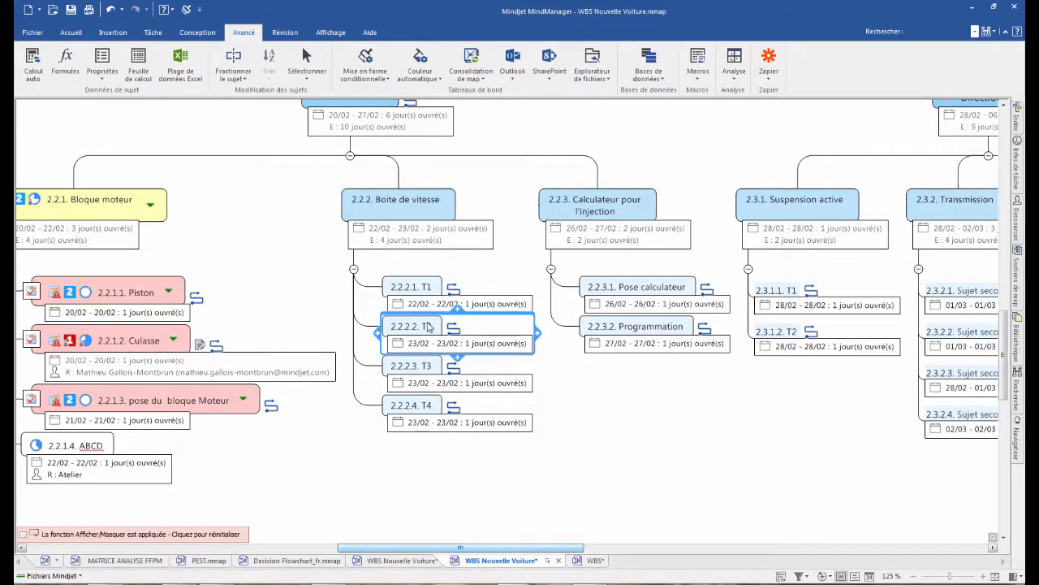
pyautogui.click(101, 65)
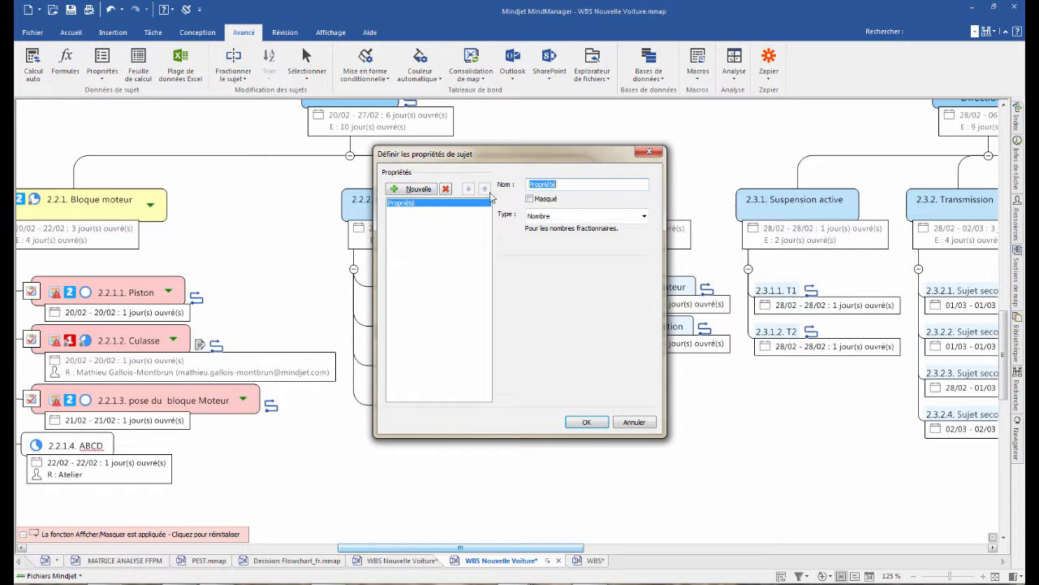
pyautogui.click(518, 183)
pyautogui.doubleClick(518, 181)
pyautogui.write('Coût')
pyautogui.click(644, 216)
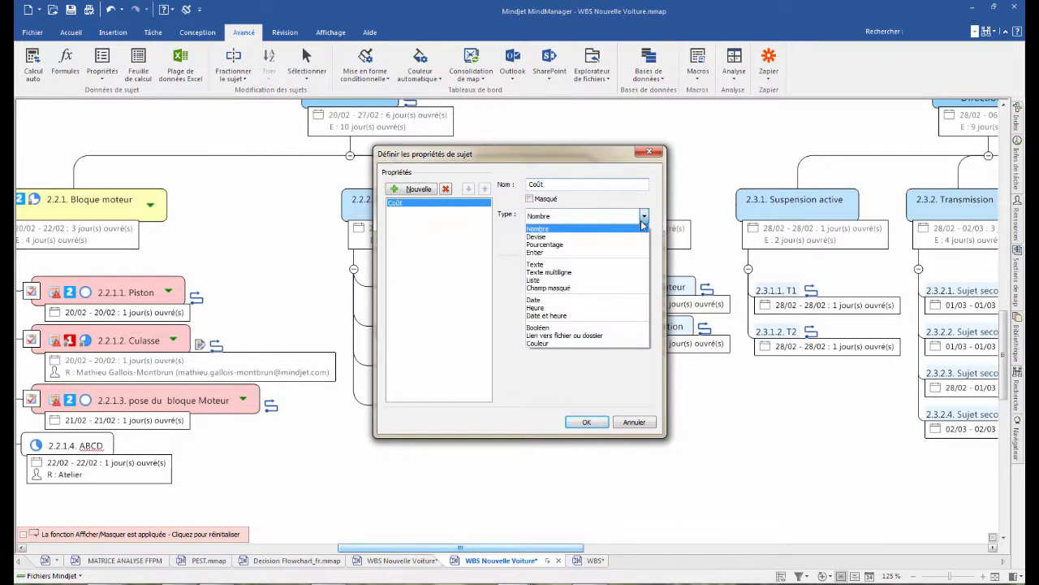
pyautogui.click(549, 237)
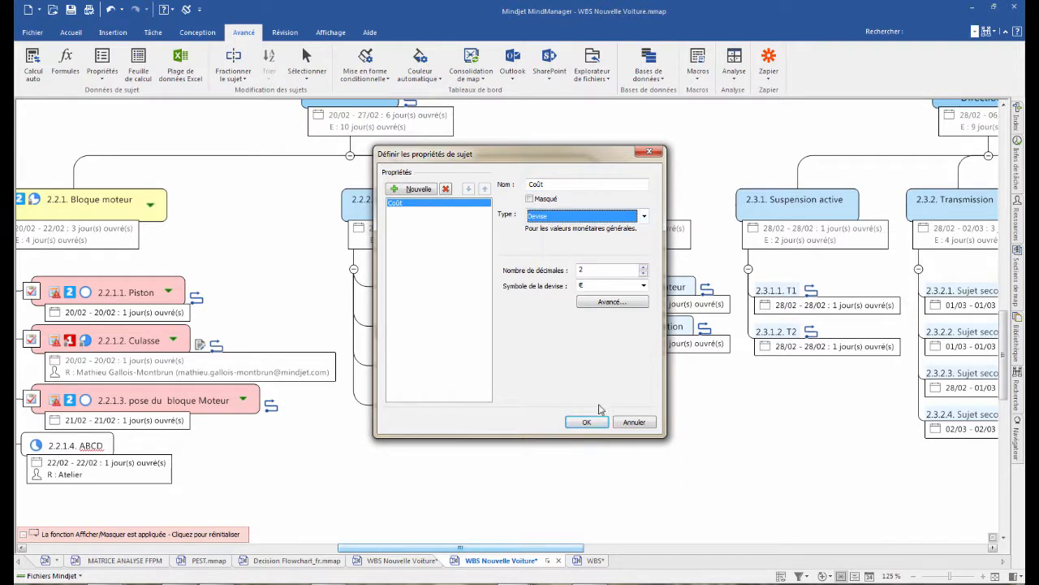
pyautogui.click(586, 422)
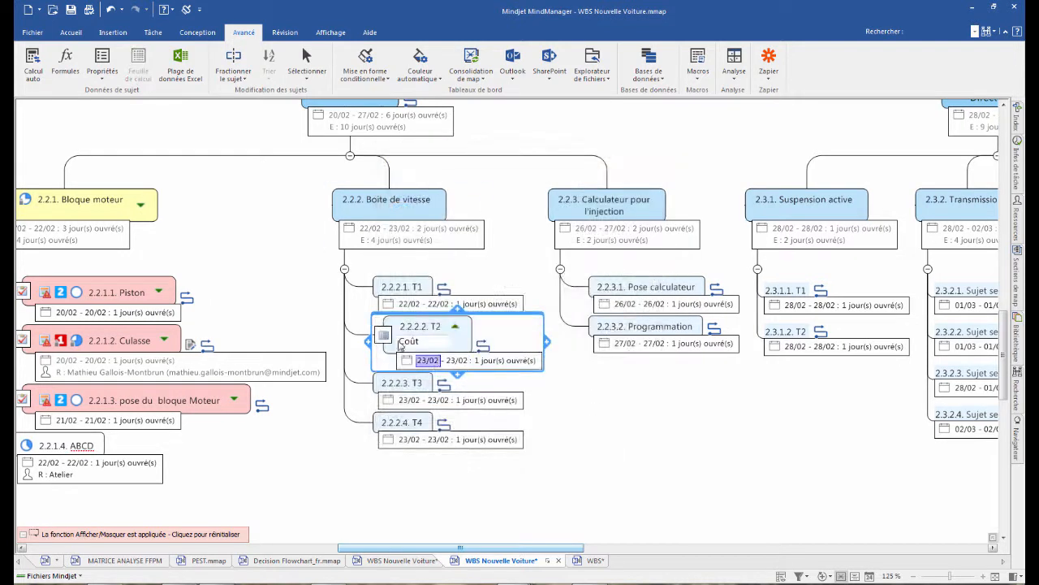
# - Copy the Coût property of T2 to T1 and T3 under Boite de vitesse, and set T1's cost to 100 €
pyautogui.click(412, 343)
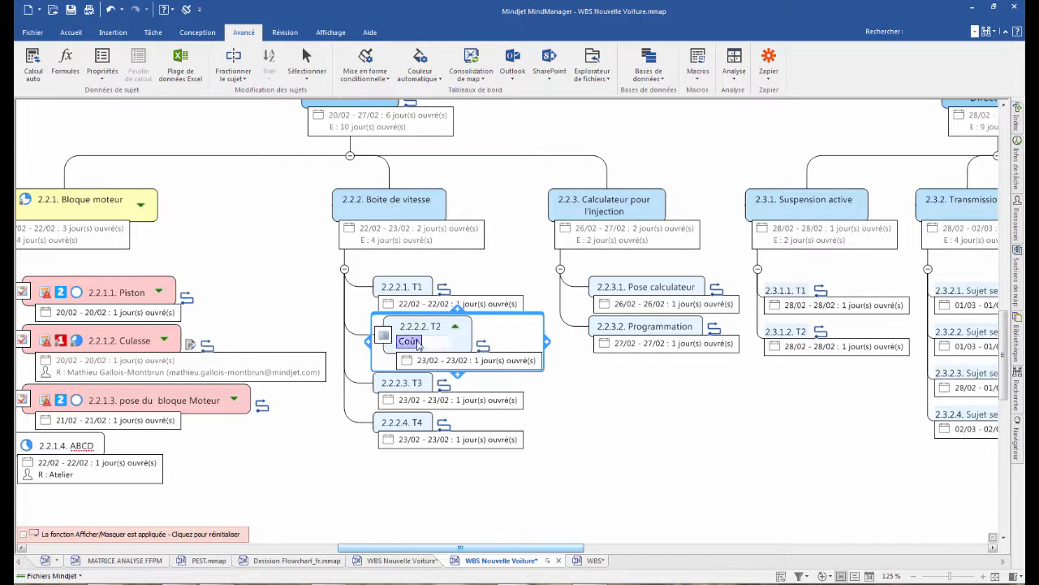
pyautogui.moveTo(410, 345); pyautogui.dragTo(402, 291)
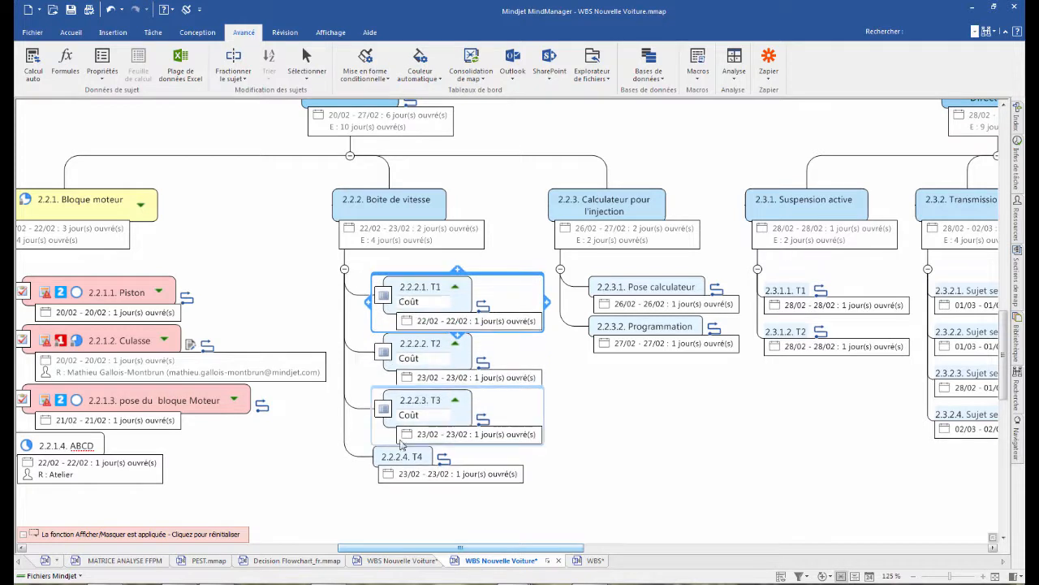
pyautogui.doubleClick(439, 301)
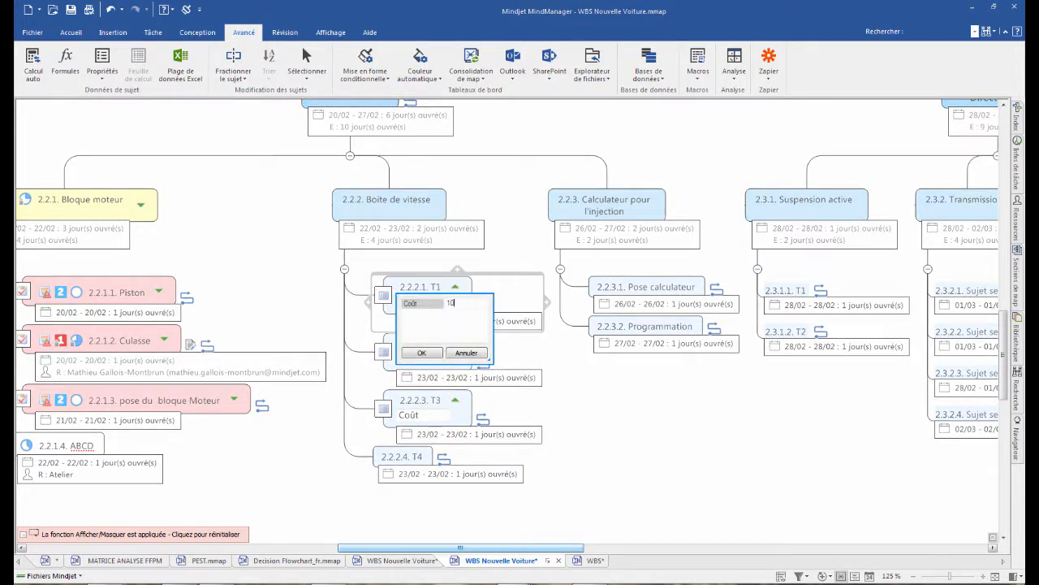
pyautogui.write('100')
pyautogui.press('Return')
pyautogui.click(421, 353)
# - Set the Coût of T2 to 10 € and of T3 to 50 € under Boite de vitesse
pyautogui.click(428, 360)
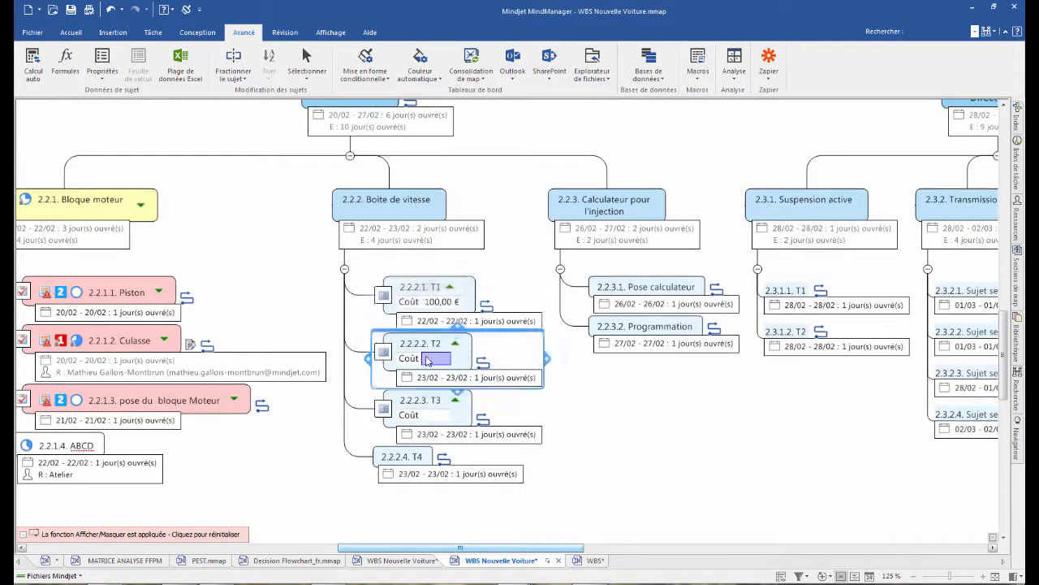
pyautogui.click(428, 360)
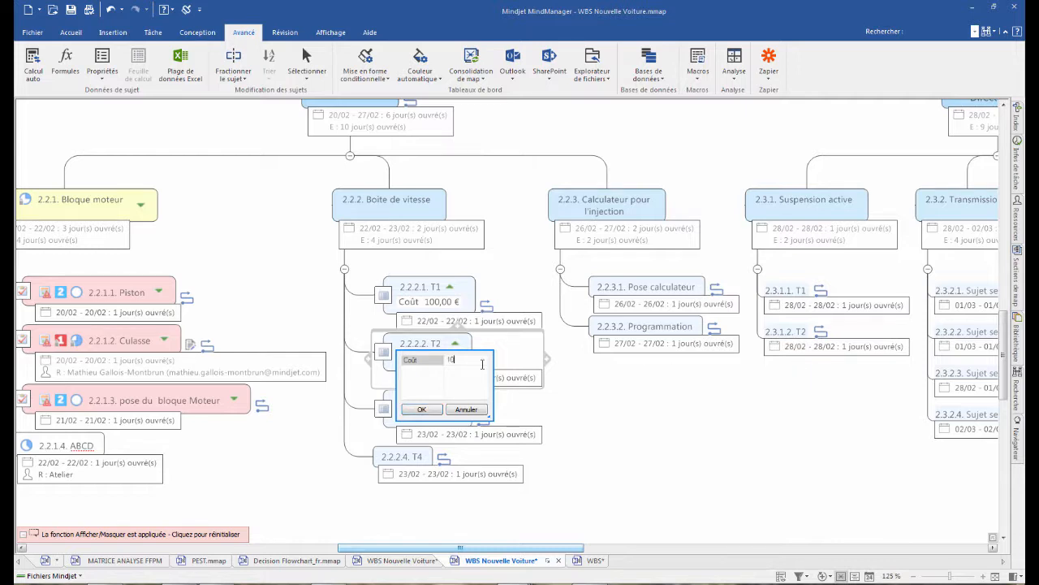
pyautogui.click(421, 408)
pyautogui.click(436, 414)
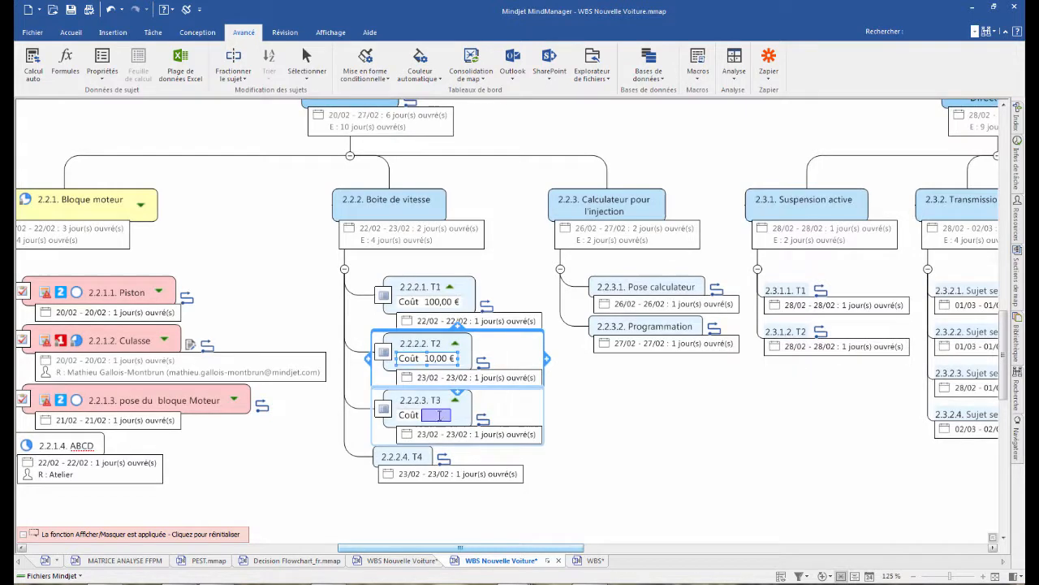
pyautogui.click(439, 418)
pyautogui.write('50')
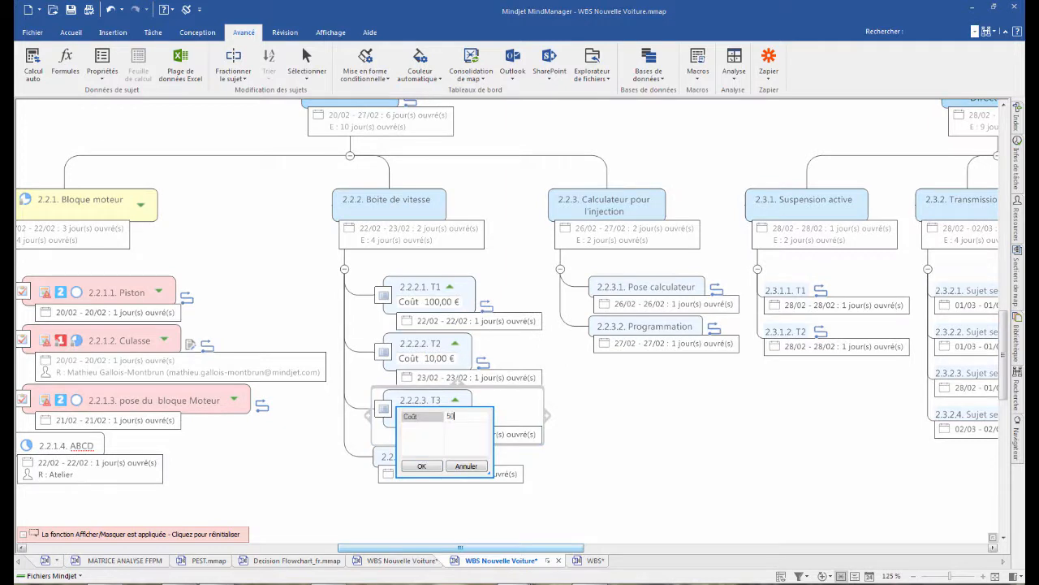
pyautogui.click(420, 465)
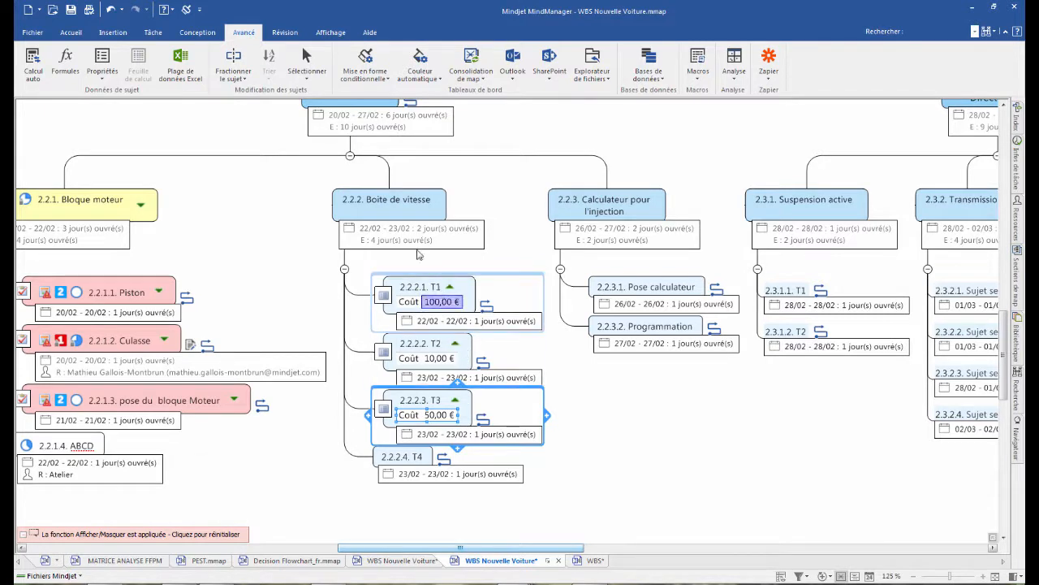
# - Add a formula to the Boite de vitesse topic that calculates a Total property as SOMME(Enfants[Coût])
pyautogui.click(402, 203)
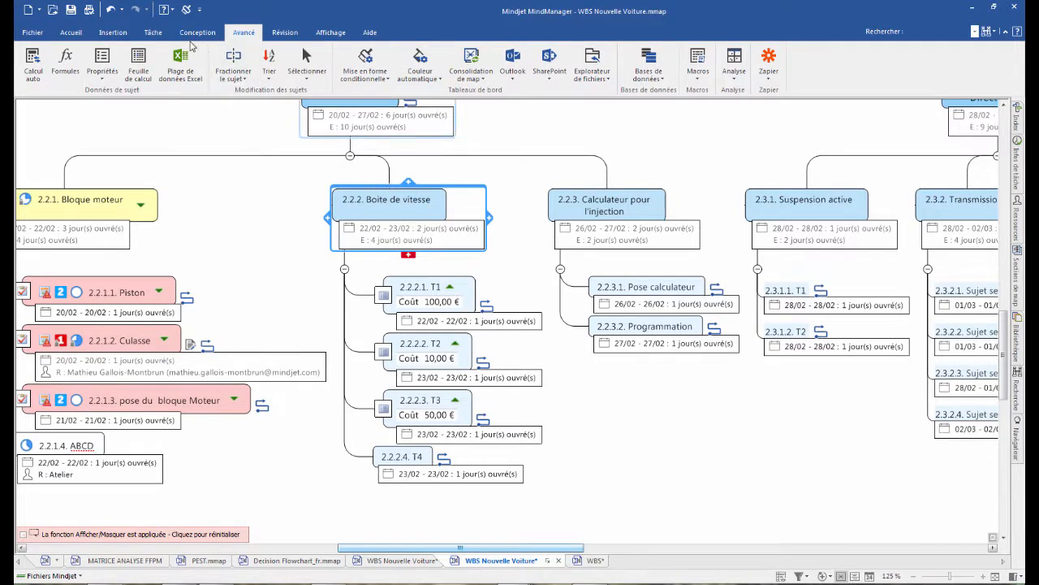
pyautogui.click(66, 63)
pyautogui.click(39, 109)
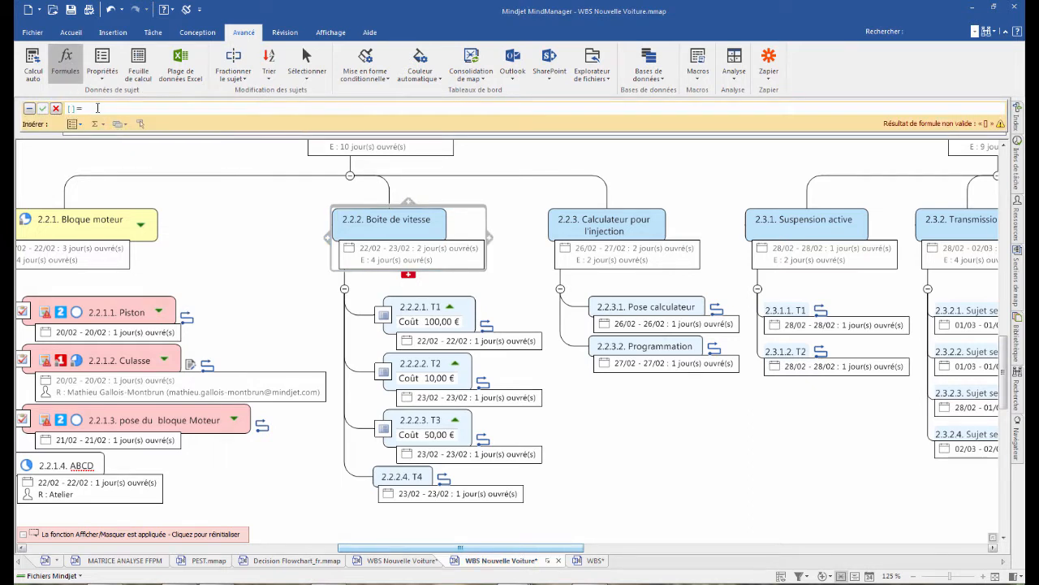
pyautogui.write('Total')
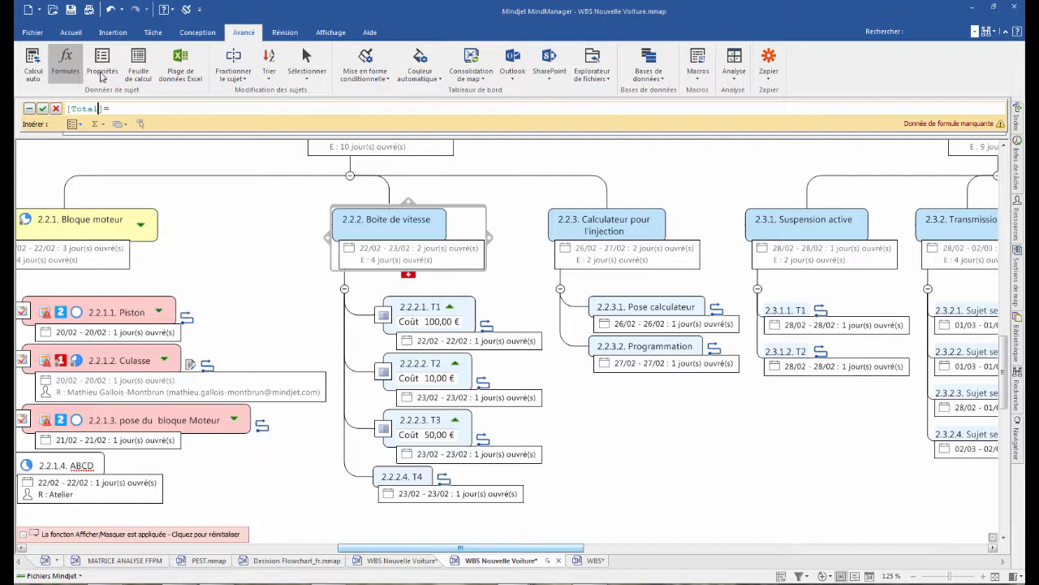
pyautogui.click(98, 126)
pyautogui.click(112, 153)
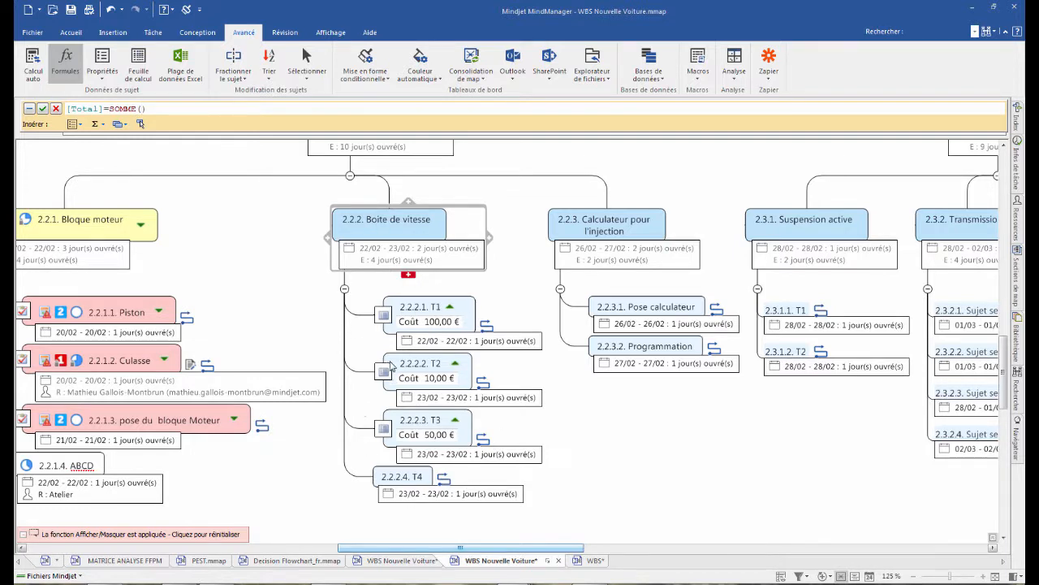
pyautogui.click(120, 125)
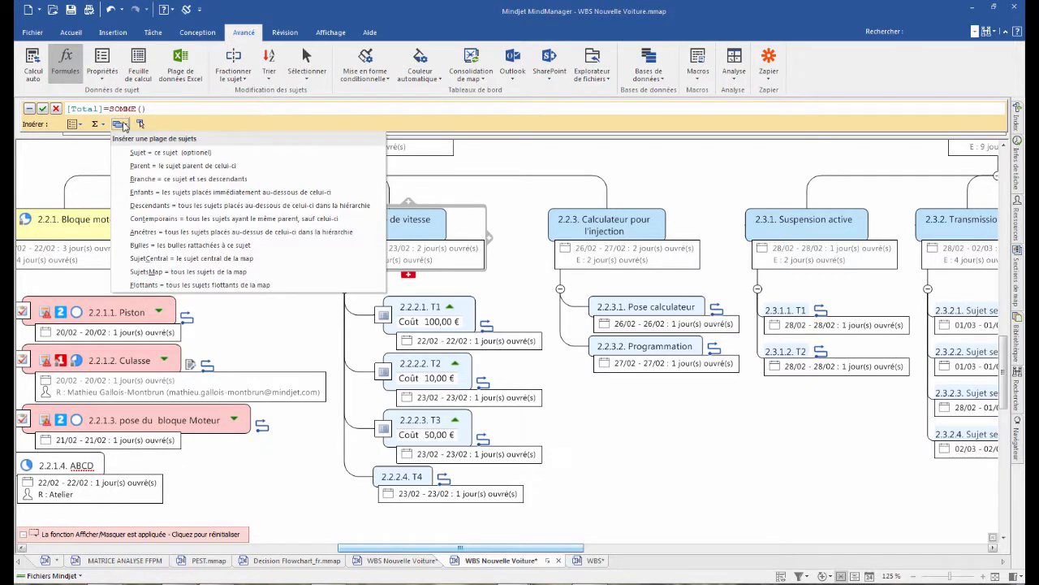
pyautogui.click(229, 193)
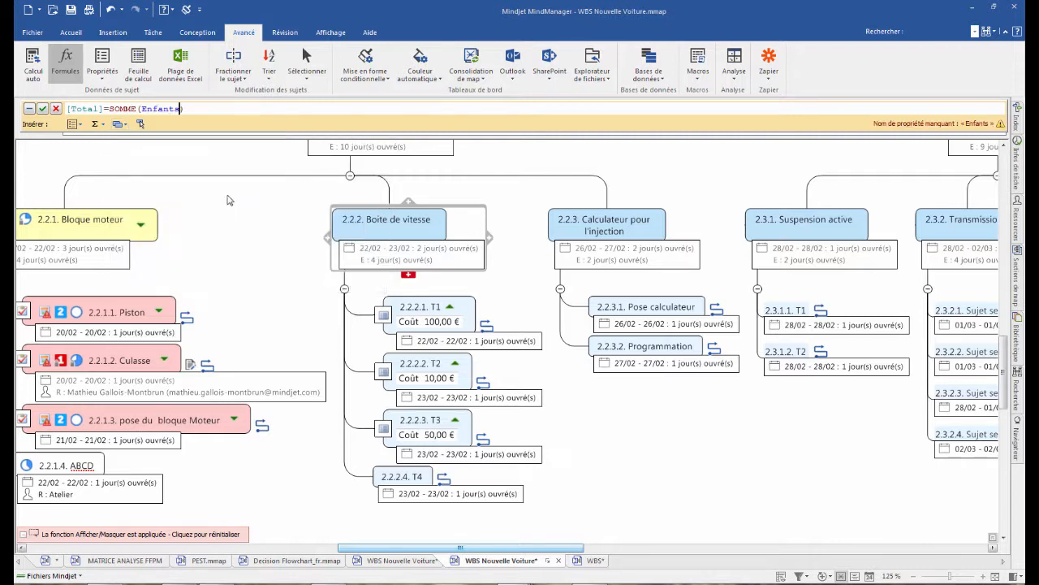
pyautogui.click(76, 126)
pyautogui.click(92, 155)
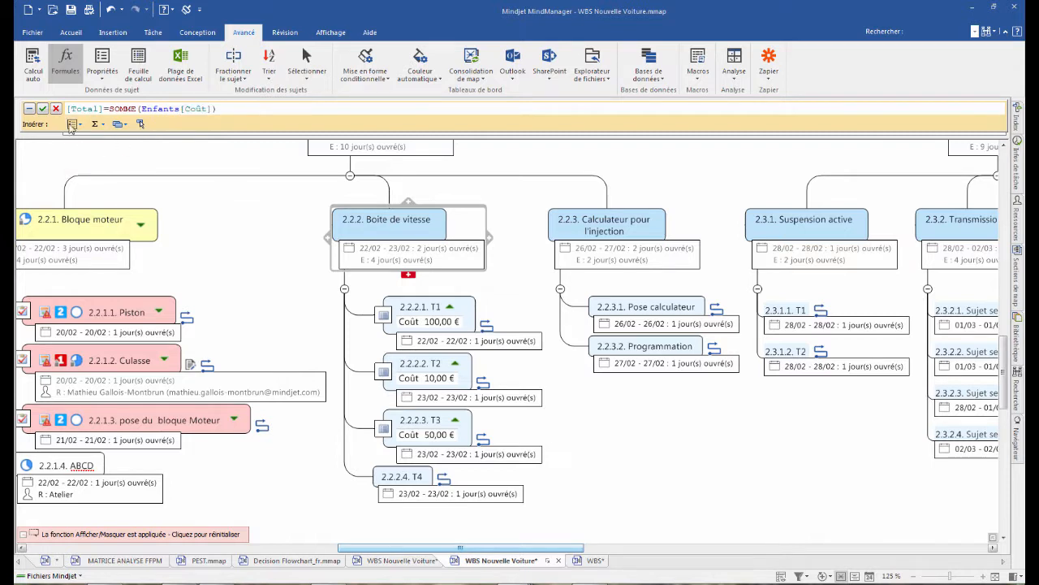
pyautogui.click(42, 108)
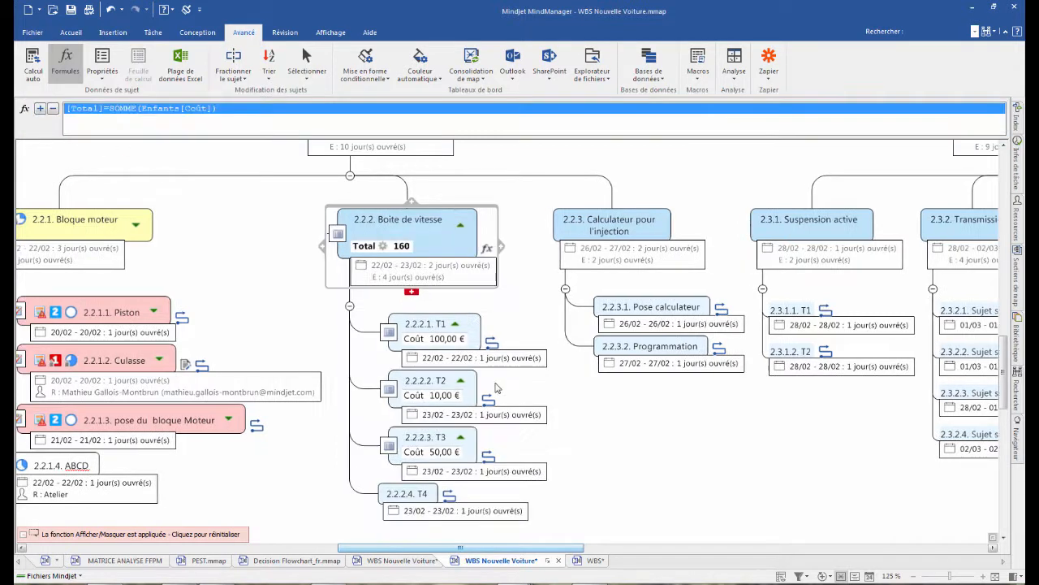
# - Change the type of the Total property on Boite de vitesse to Devise
pyautogui.doubleClick(383, 248)
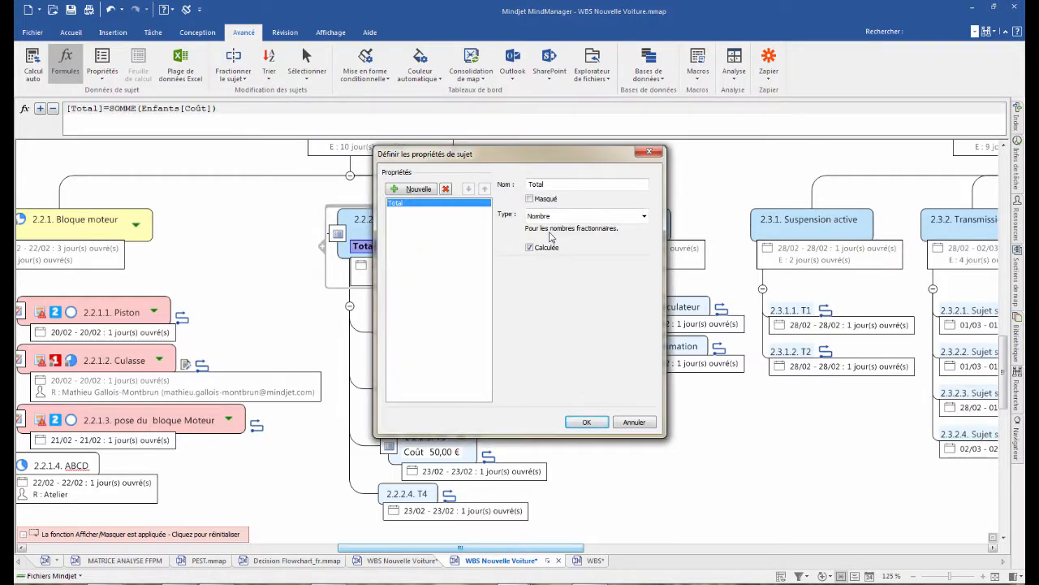
pyautogui.click(629, 217)
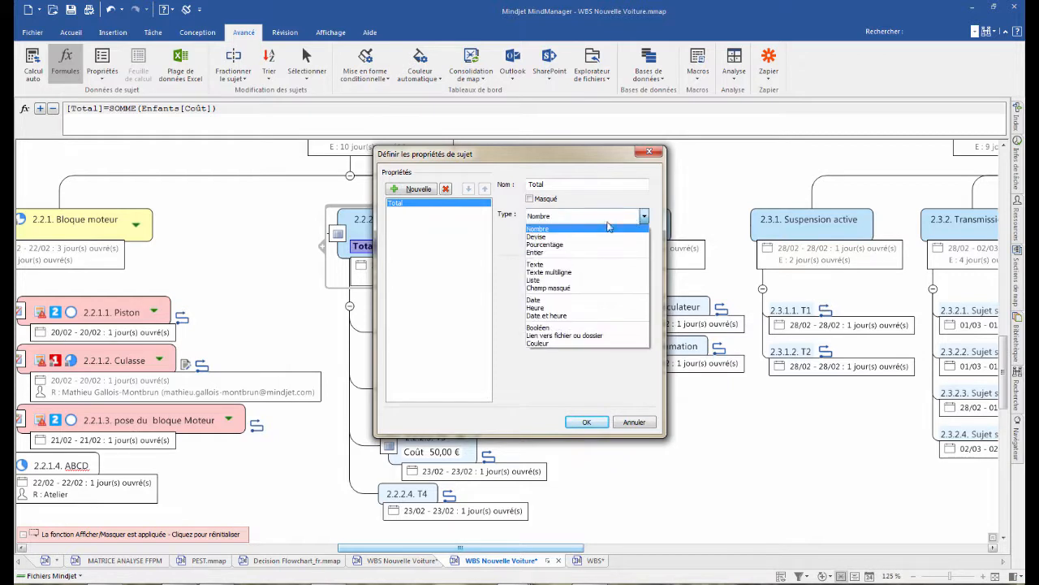
pyautogui.click(555, 238)
pyautogui.click(587, 423)
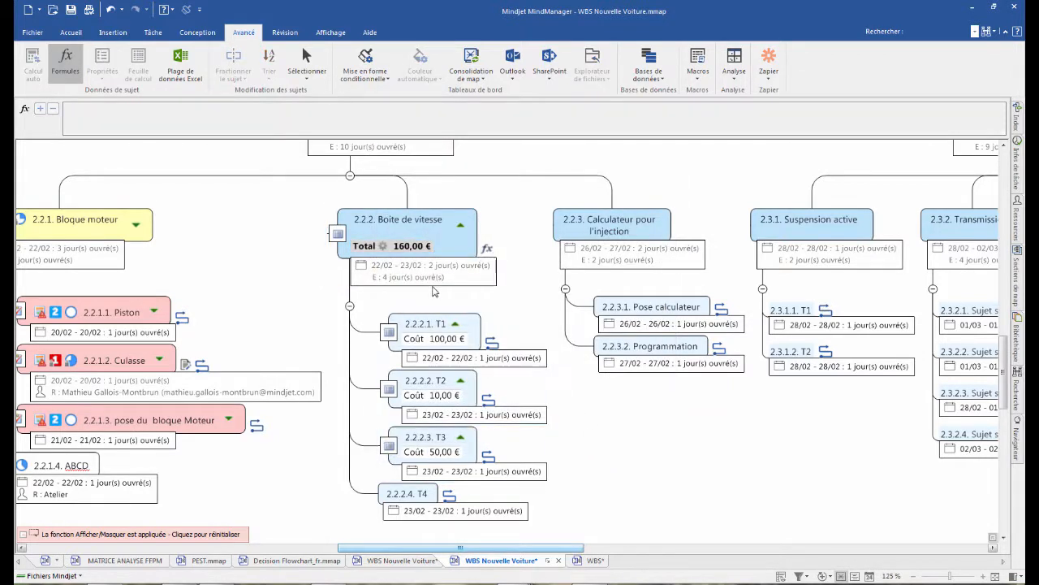
# - Copy the Coût property under Boite de vitesse from T3 to T4, from T2 to Pose calculateur and from T1 to Programmation
pyautogui.moveTo(411, 457); pyautogui.dragTo(422, 499)
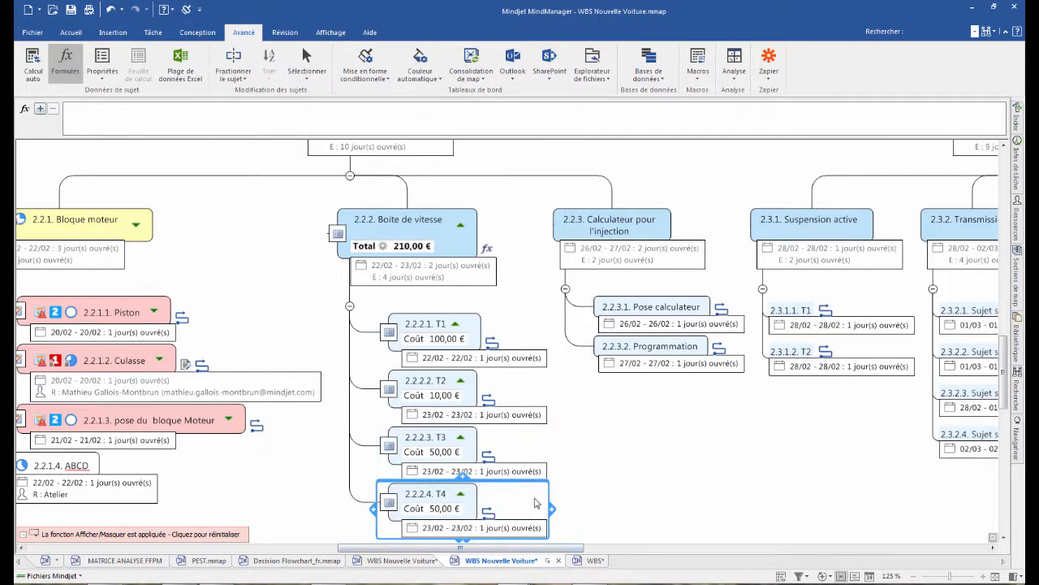
pyautogui.doubleClick(442, 394)
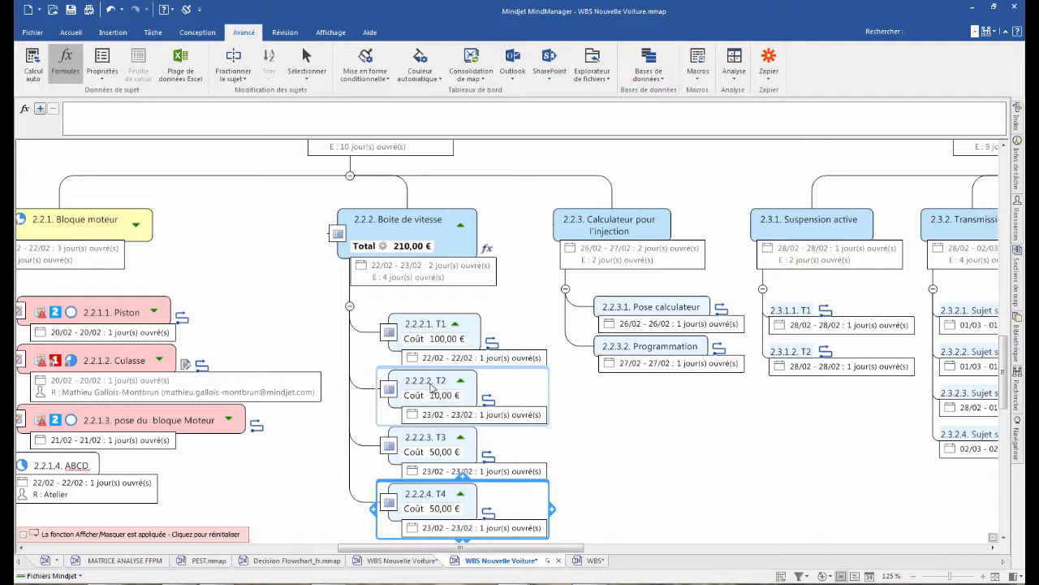
pyautogui.moveTo(412, 395); pyautogui.dragTo(652, 312)
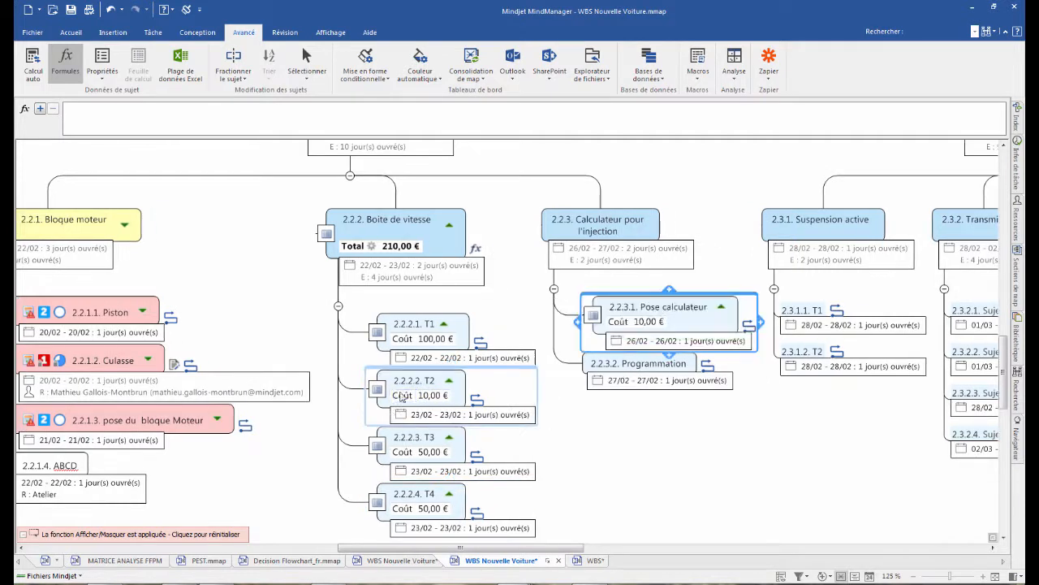
pyautogui.moveTo(403, 338); pyautogui.dragTo(637, 372)
# - Copy the calculated Total property from Boite de vitesse to the Calculateur pour l'injection topic
pyautogui.moveTo(357, 250)
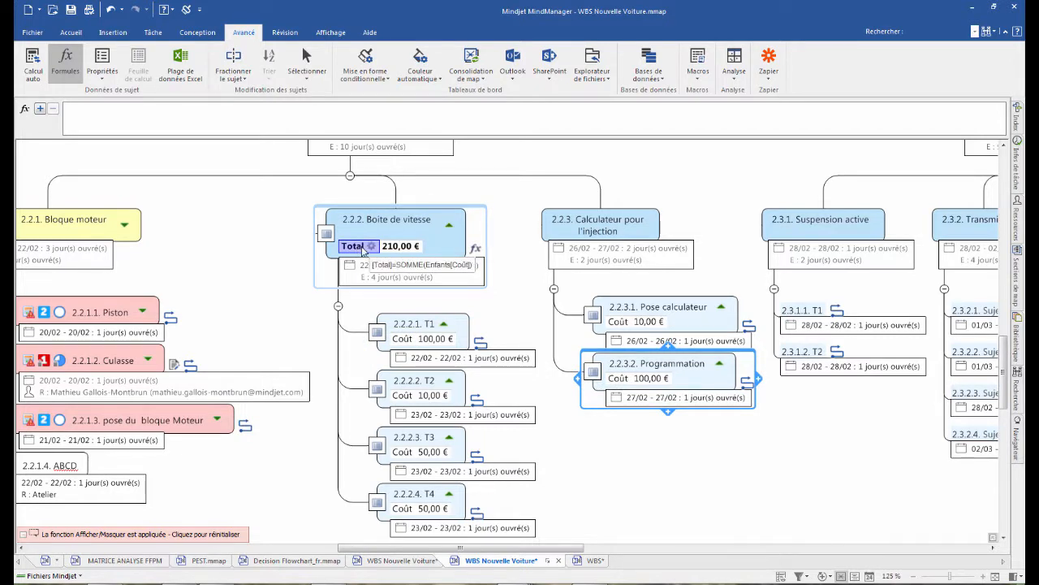
pyautogui.click(372, 247)
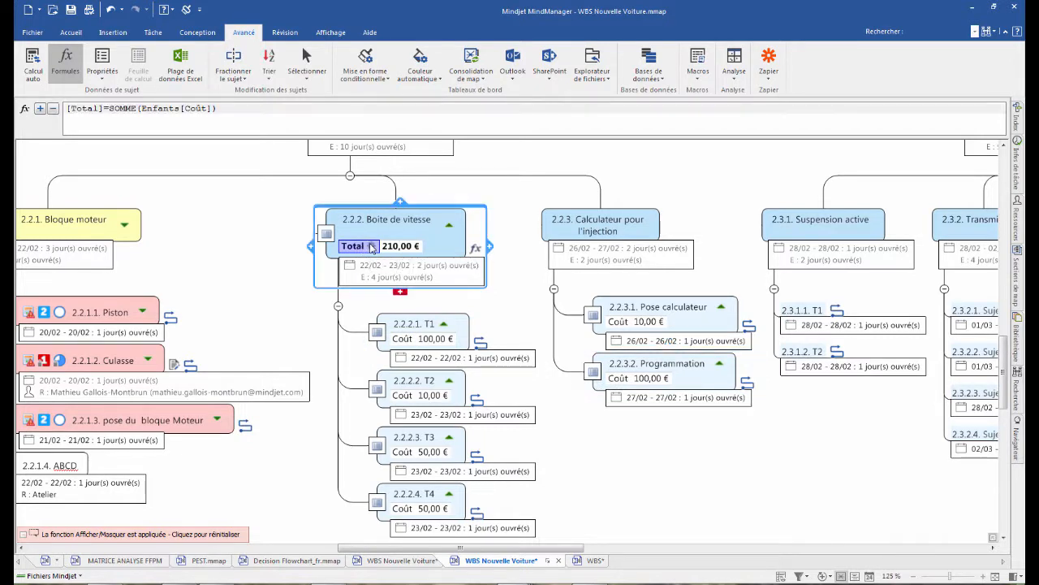
pyautogui.moveTo(371, 247); pyautogui.dragTo(605, 234)
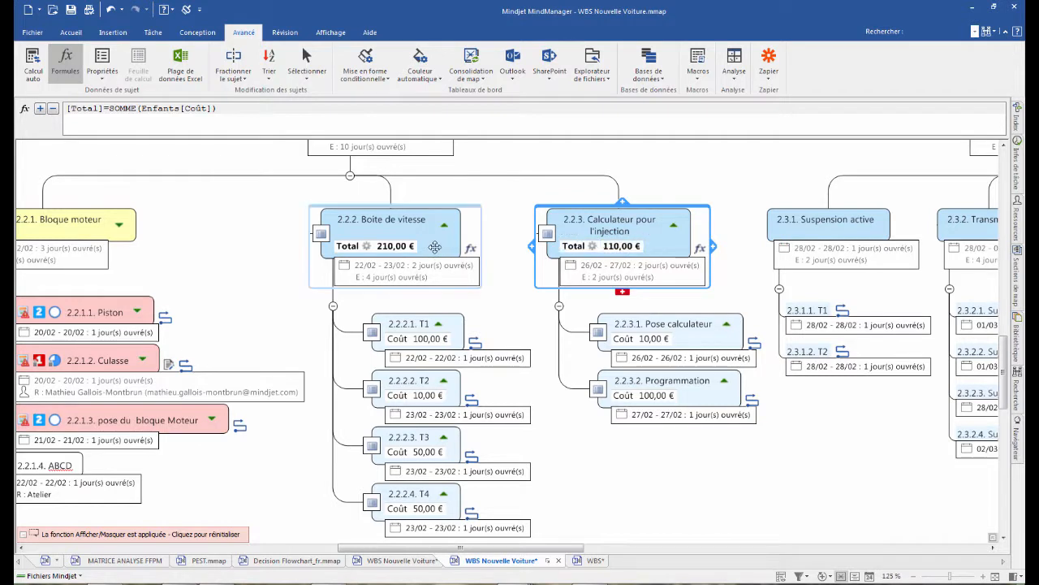
pyautogui.doubleClick(655, 338)
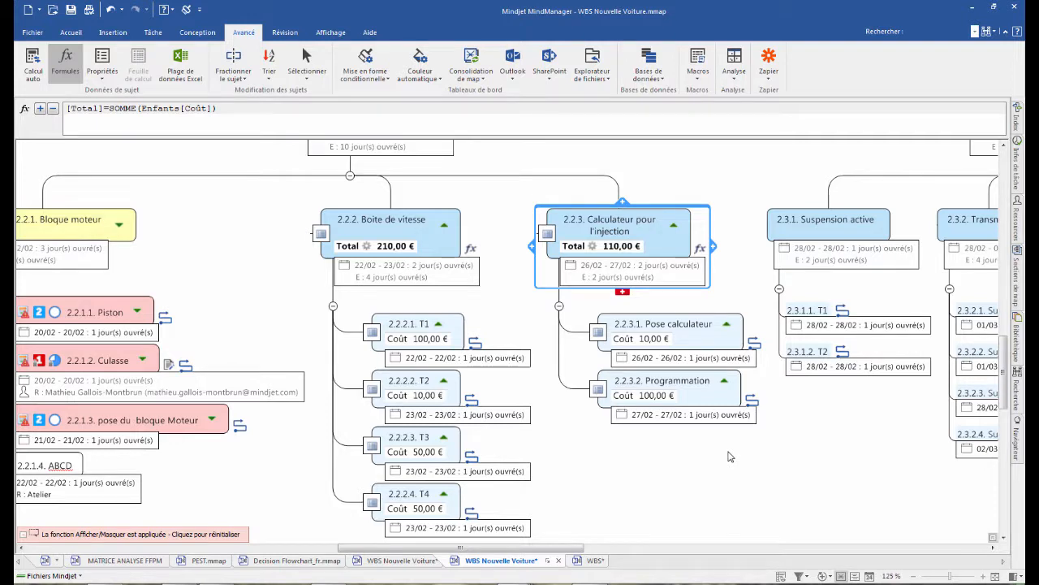
# - Send topic T1 under Suspension active to the SharePoint task list Tâches département R&D on the cp site
pyautogui.scroll(-3, 433, 258)
pyautogui.scroll(3, 401, 246)
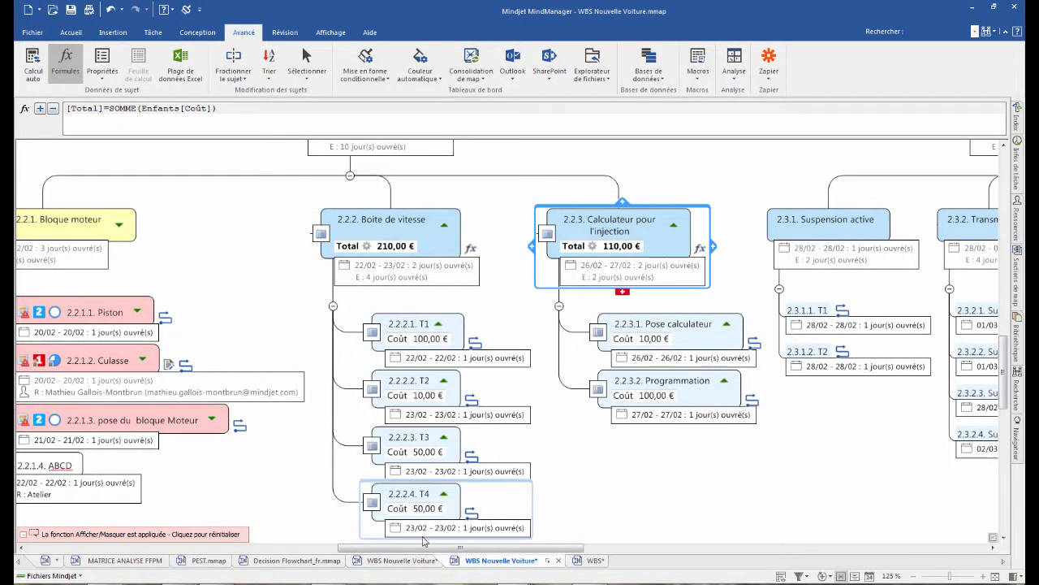
pyautogui.moveTo(422, 548); pyautogui.dragTo(378, 550)
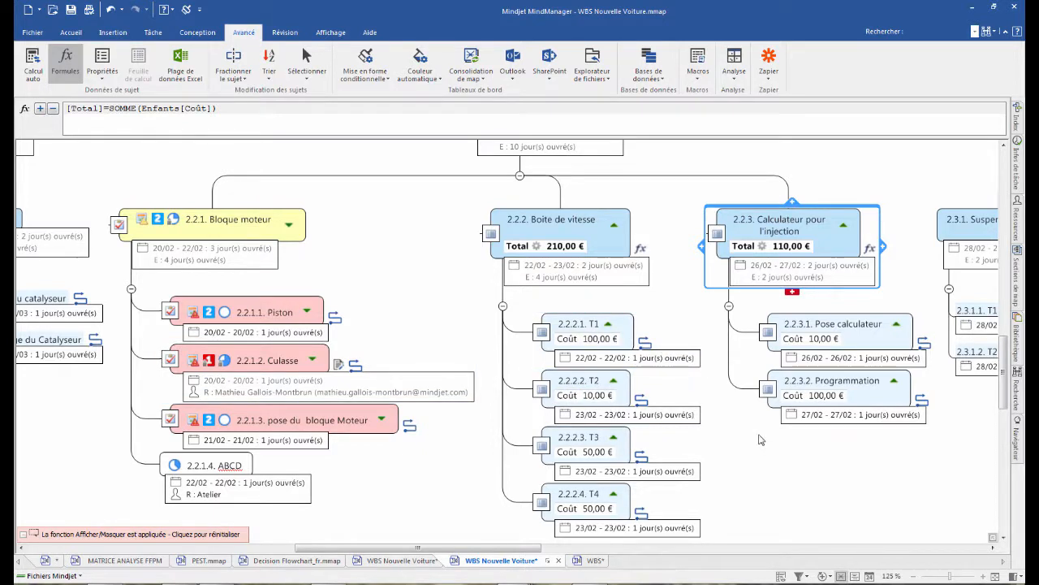
pyautogui.scroll(-3, 760, 440)
pyautogui.moveTo(524, 547); pyautogui.dragTo(601, 547)
pyautogui.scroll(3, 673, 227)
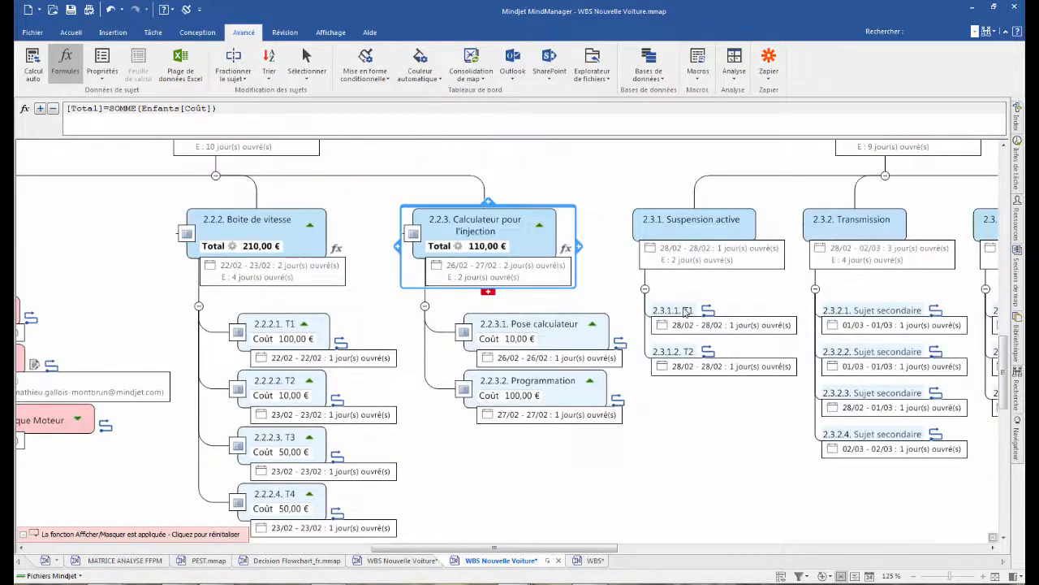
pyautogui.click(674, 310)
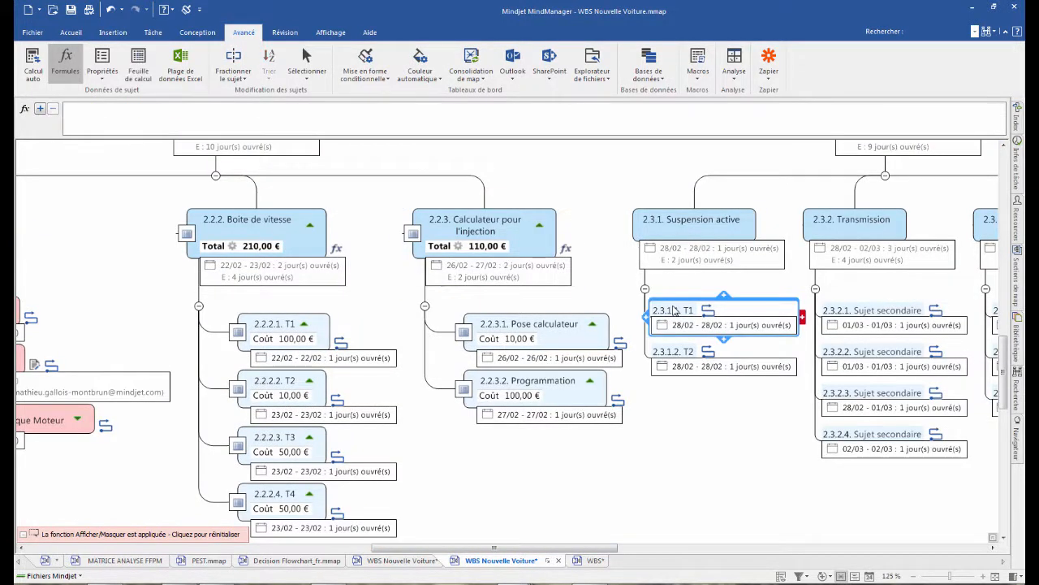
pyautogui.rightClick(674, 311)
pyautogui.moveTo(744, 414)
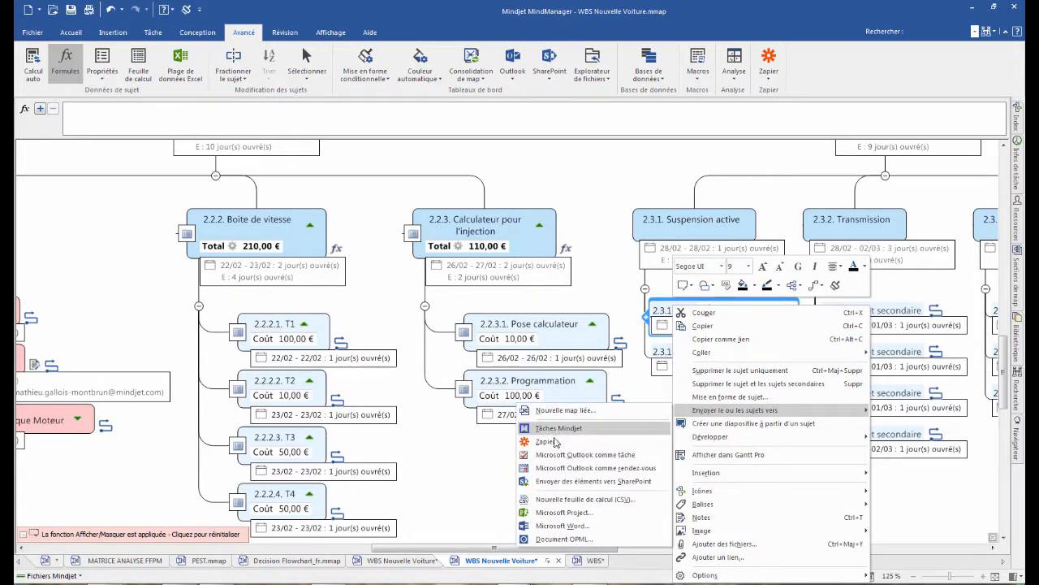
pyautogui.click(560, 484)
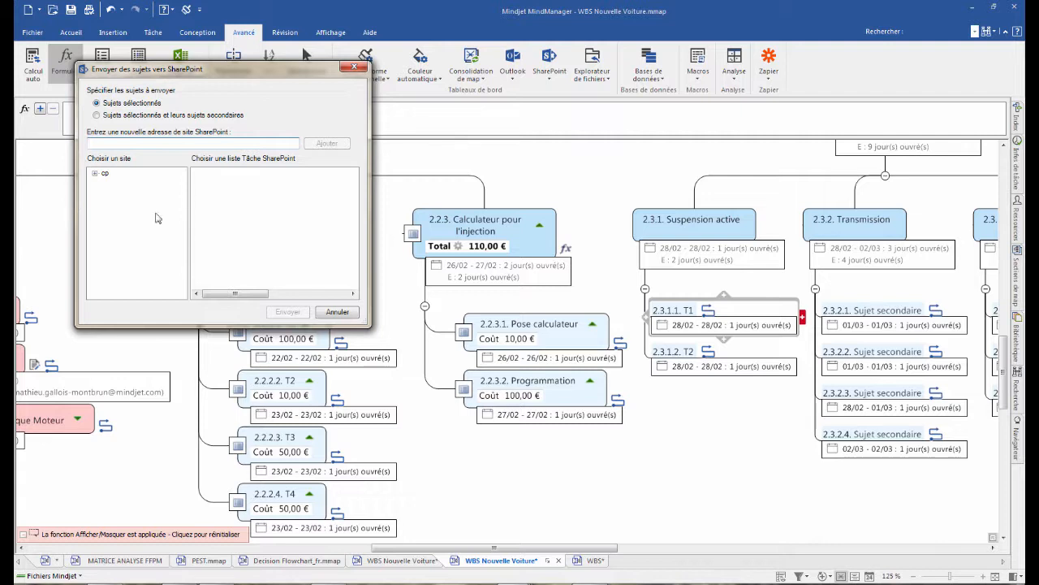
pyautogui.click(95, 174)
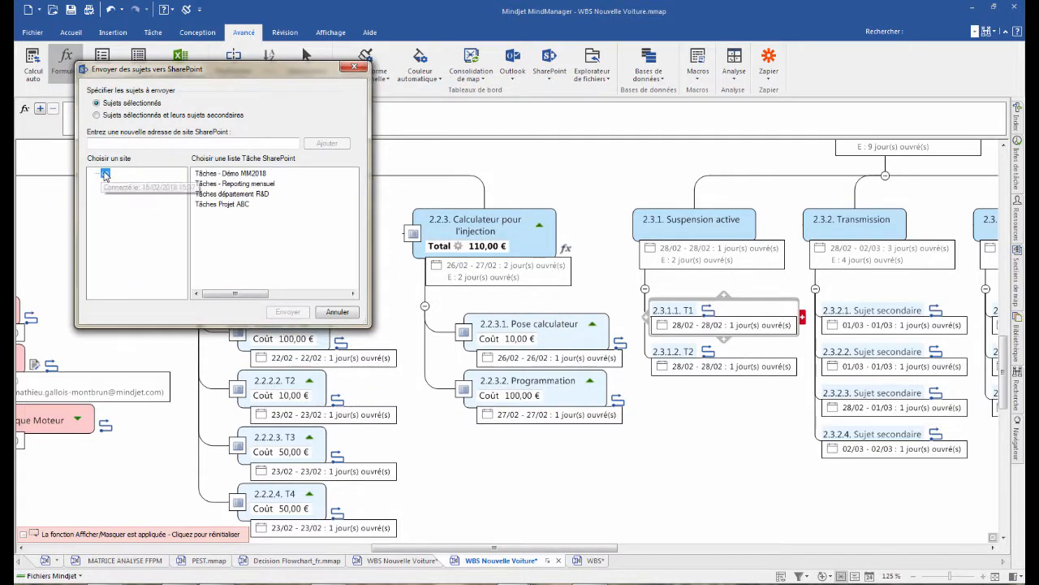
pyautogui.click(214, 194)
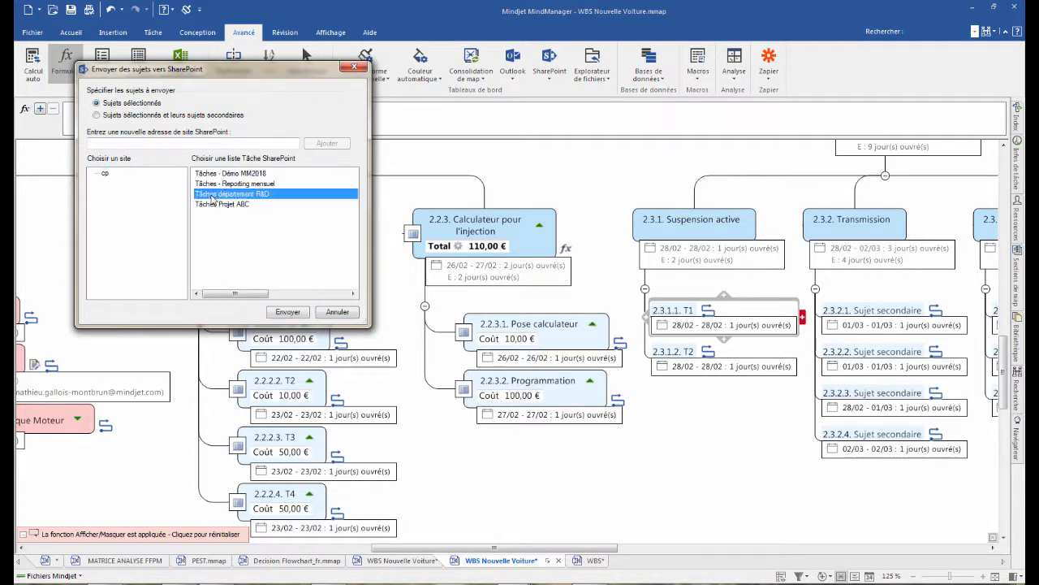
pyautogui.click(294, 314)
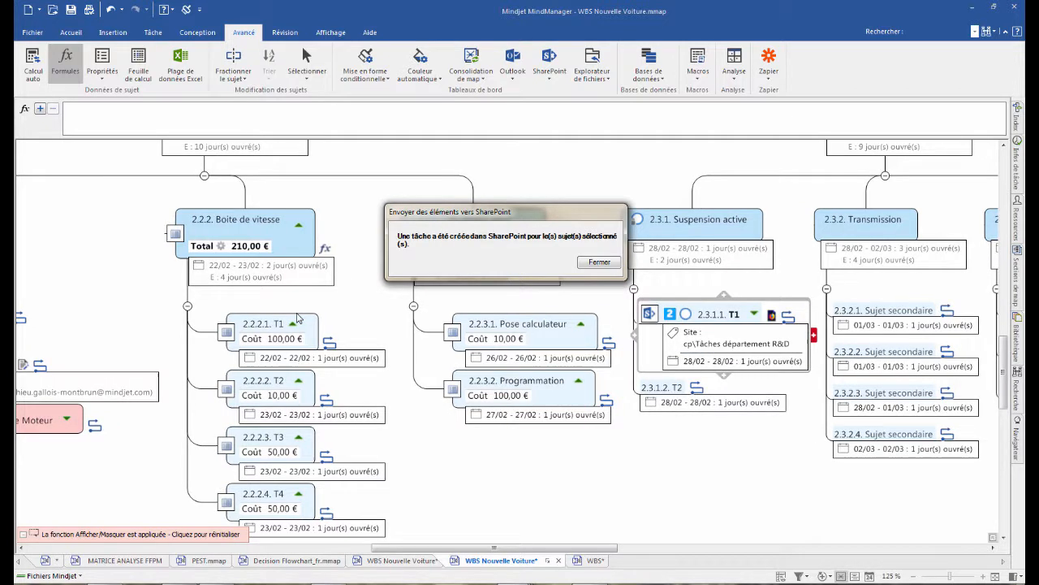
pyautogui.click(600, 261)
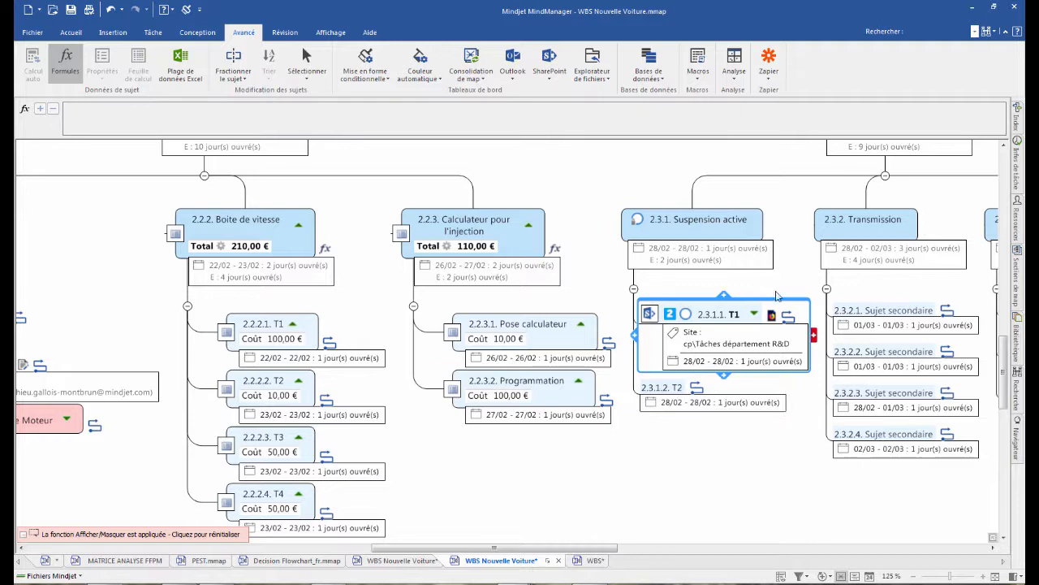
# - Open T1's SharePoint link outside MindManager, review the task's details in the browser, and close the page
pyautogui.scroll(3, 777, 298)
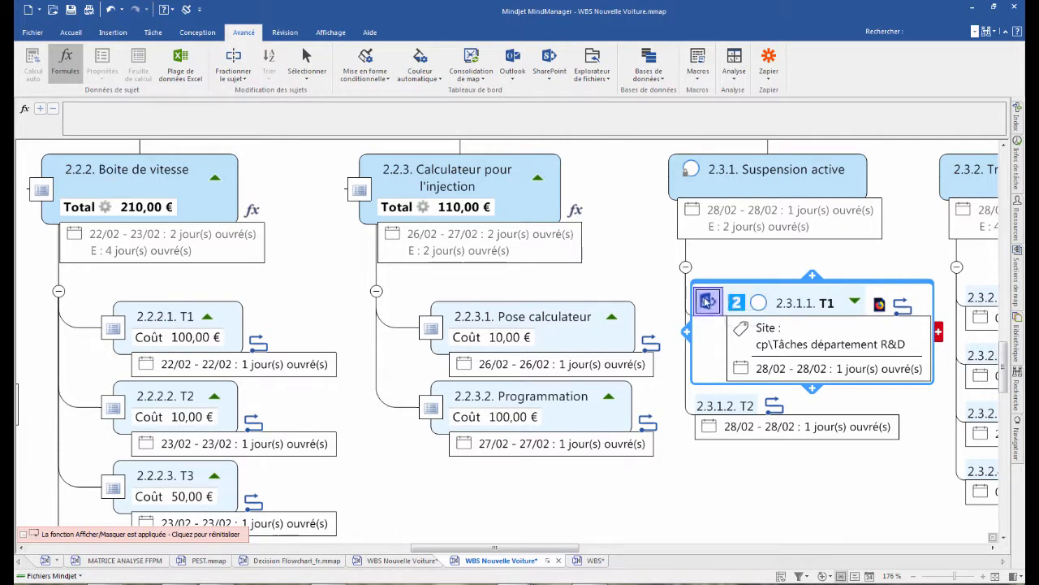
pyautogui.rightClick(879, 306)
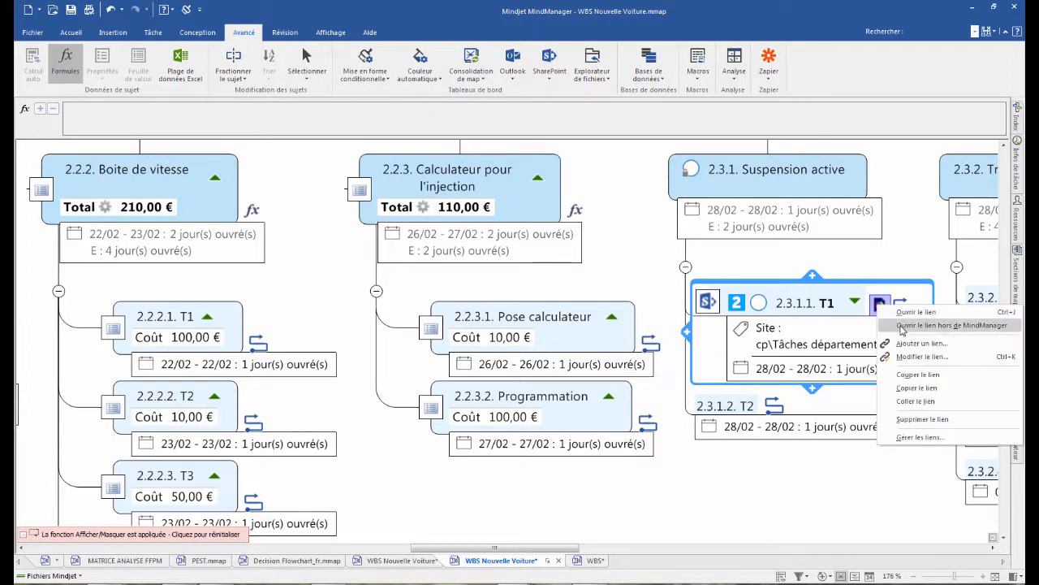
pyautogui.click(902, 326)
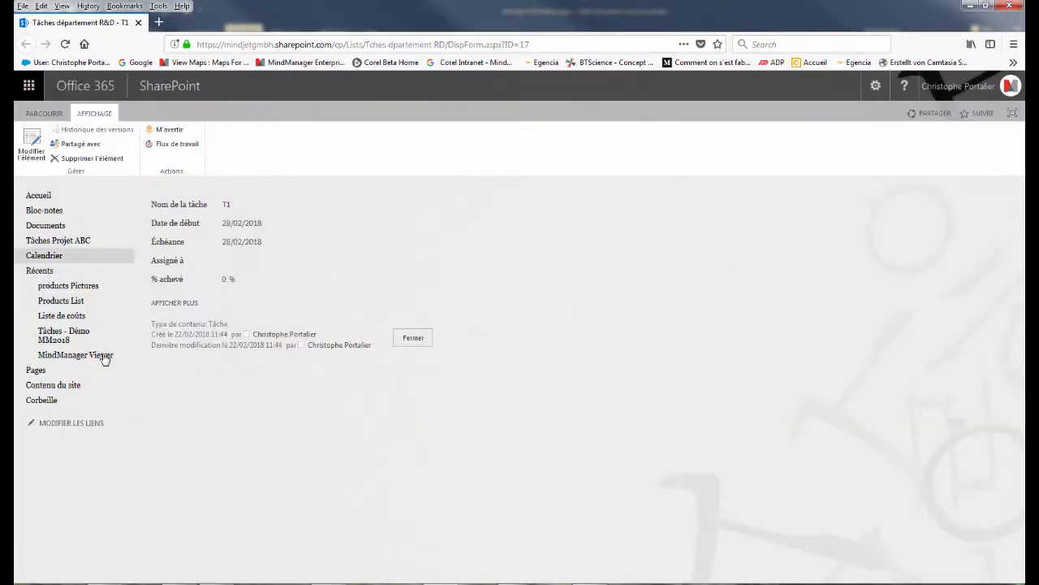
pyautogui.click(39, 211)
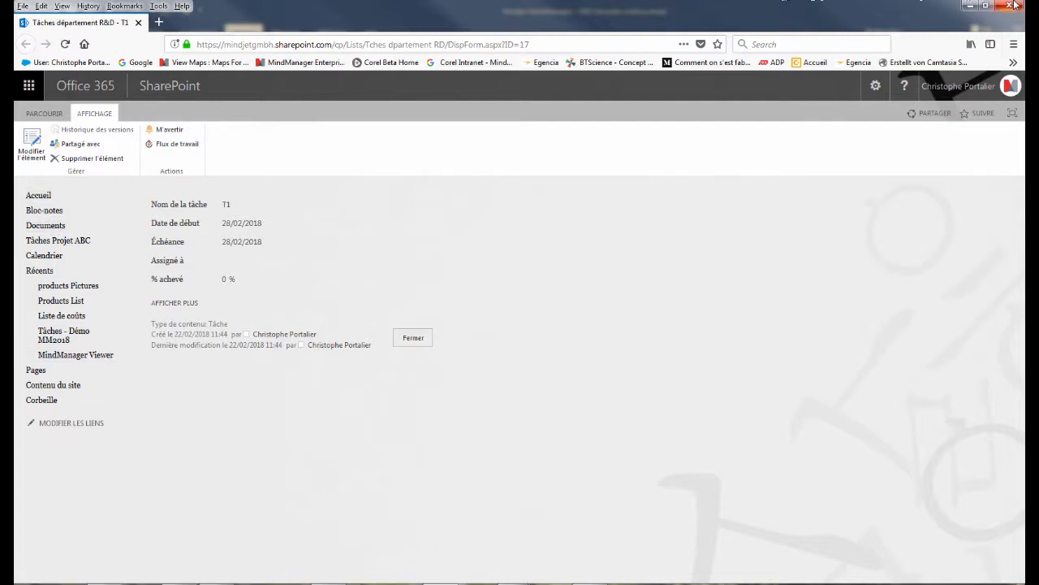
pyautogui.click(138, 23)
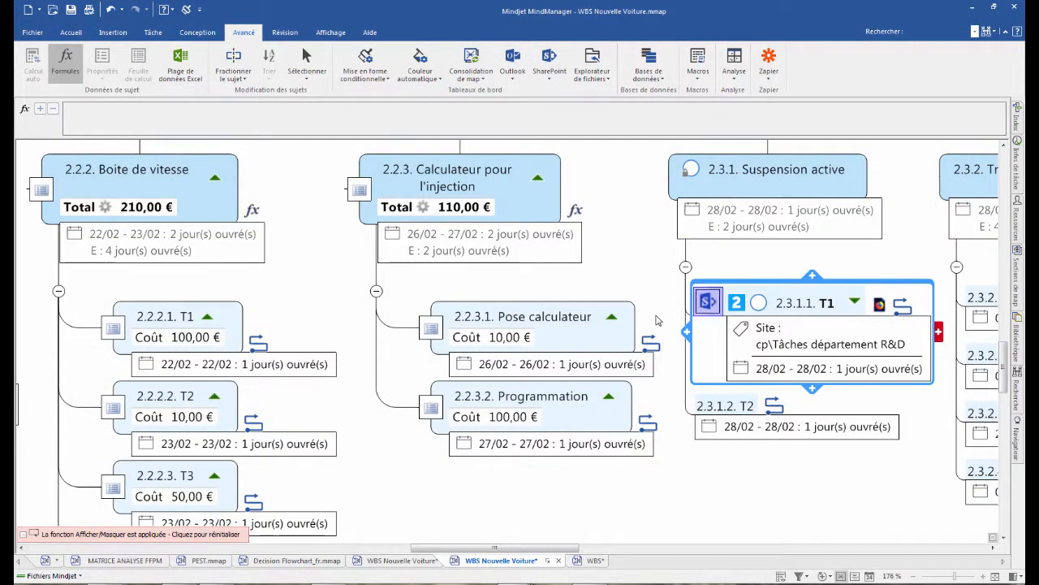
pyautogui.scroll(-2, 609, 232)
pyautogui.scroll(-4, 606, 232)
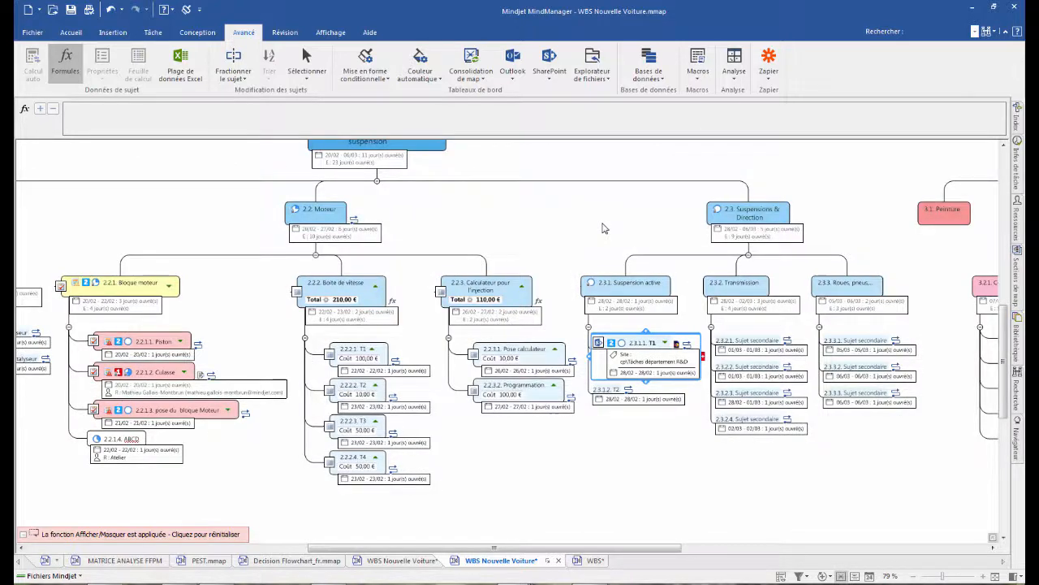
pyautogui.scroll(-2, 605, 223)
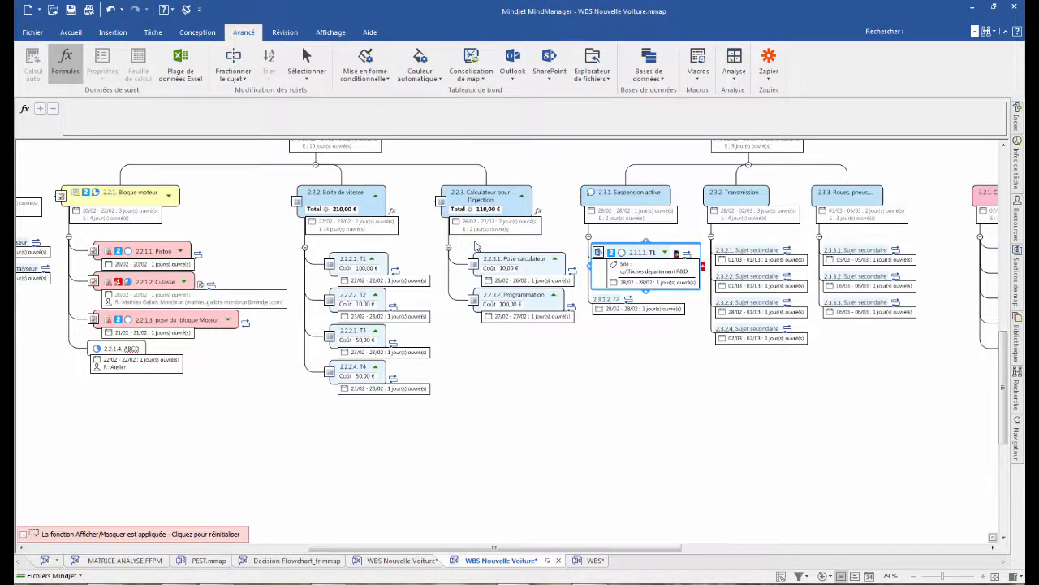
# - Export the map as the interactive HTML5 file WBS Nouvelle Voiture.html
pyautogui.scroll(-3, 498, 252)
pyautogui.scroll(3, 498, 252)
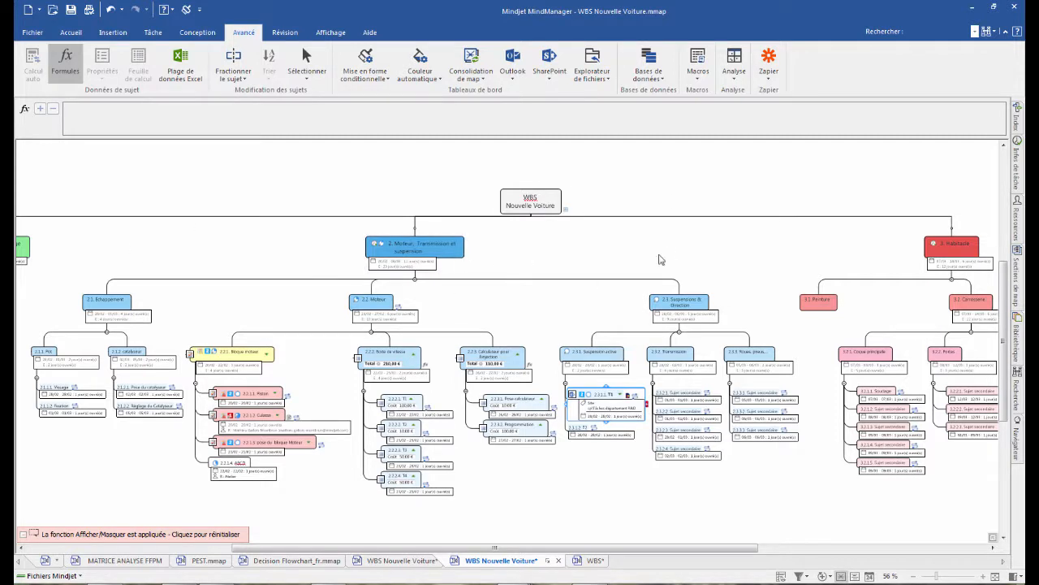
pyautogui.click(27, 33)
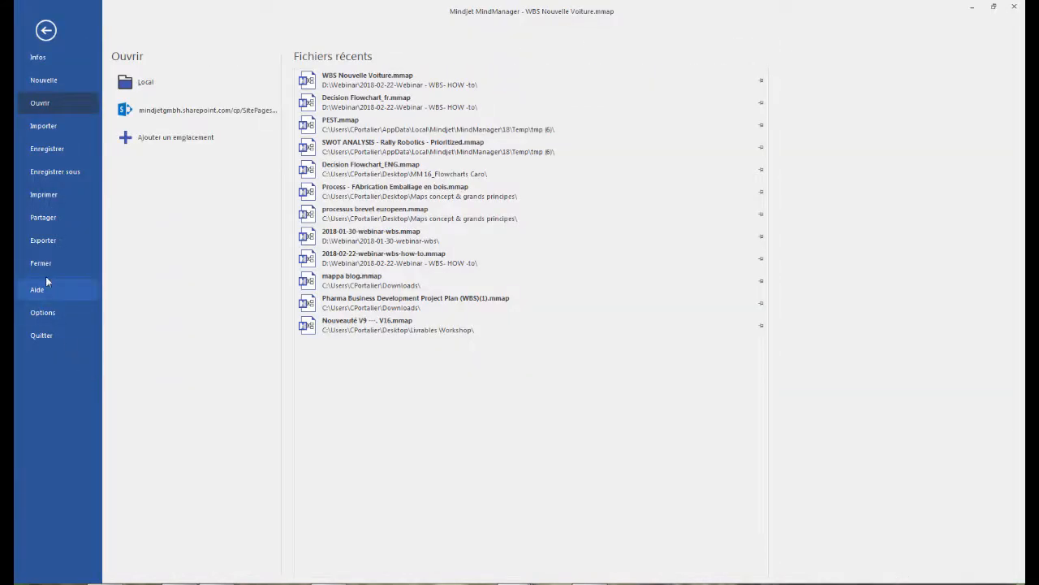
pyautogui.click(44, 240)
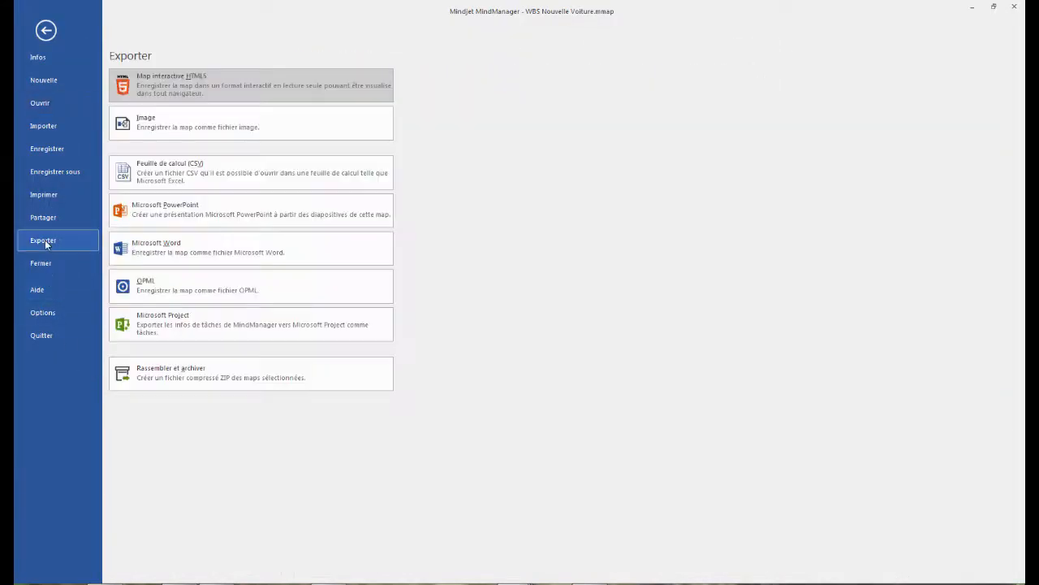
pyautogui.click(174, 81)
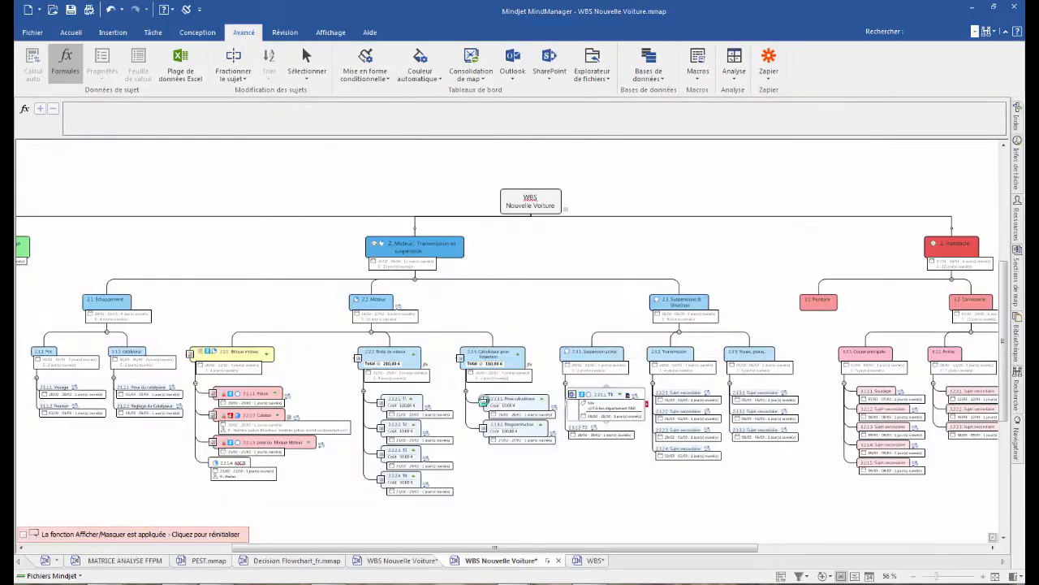
pyautogui.click(907, 503)
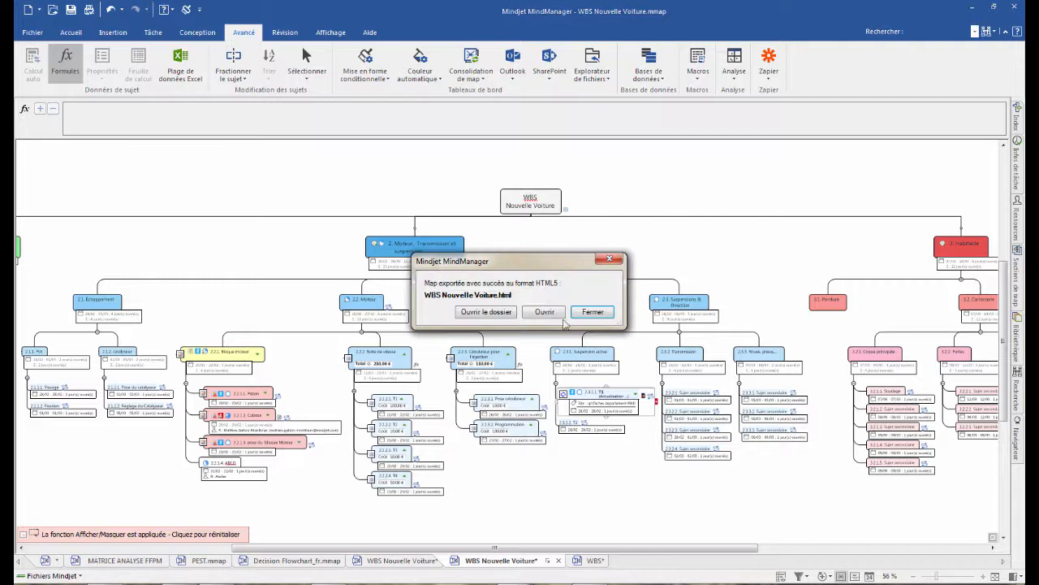
# - Open the exported HTML5 map in the browser, review its topics, costs and totals at different zoom levels, and close it
pyautogui.click(553, 315)
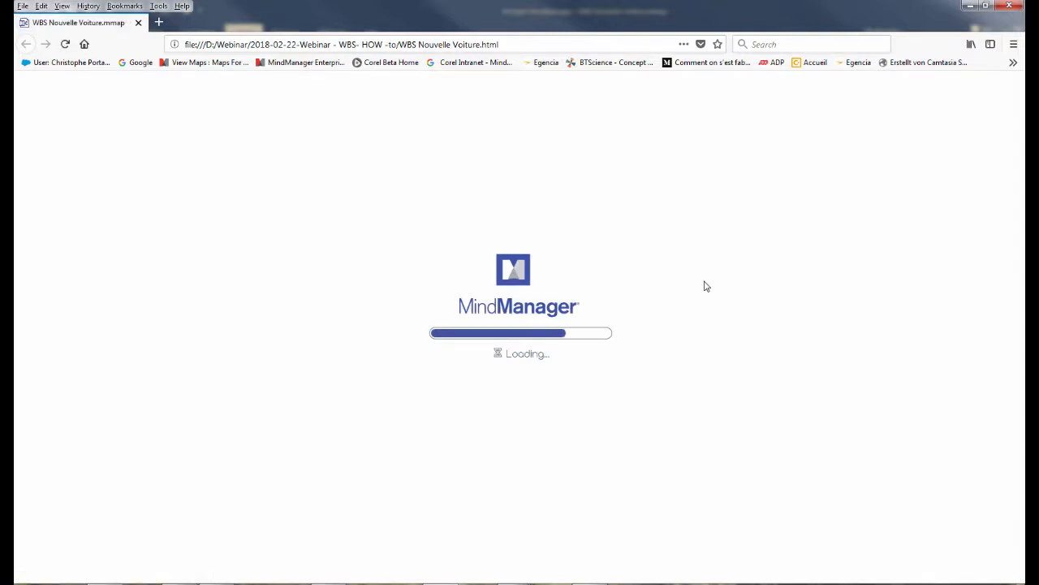
pyautogui.hotkey('ctrl', '-')
pyautogui.hotkey('ctrl', '-')
pyautogui.hotkey('ctrl', '-')
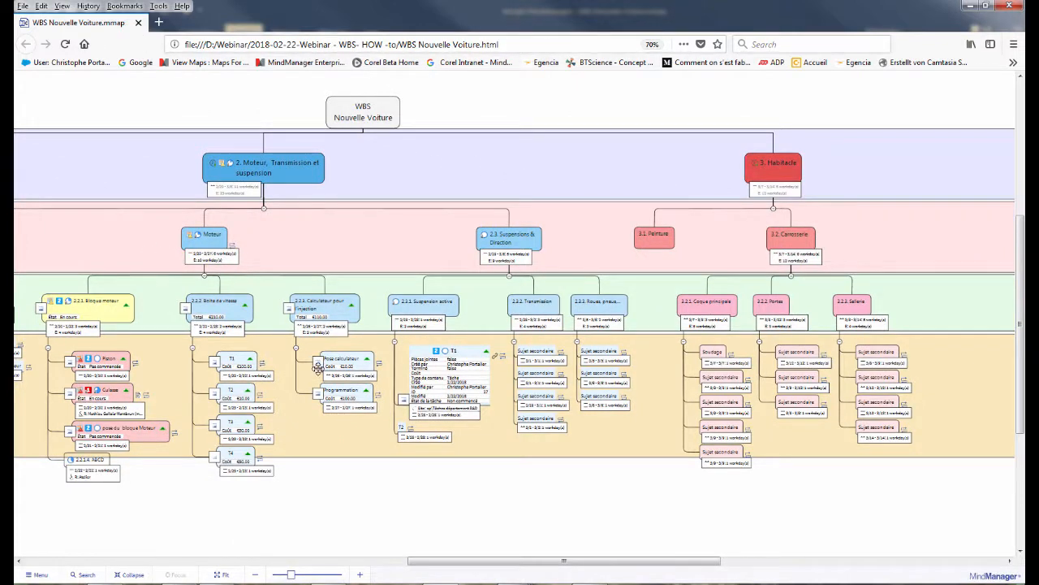
pyautogui.hotkey('ctrl', '+')
pyautogui.hotkey('ctrl', '+')
pyautogui.hotkey('ctrl', '+')
pyautogui.hotkey('ctrl', '+')
pyautogui.scroll(-2, 734, 380)
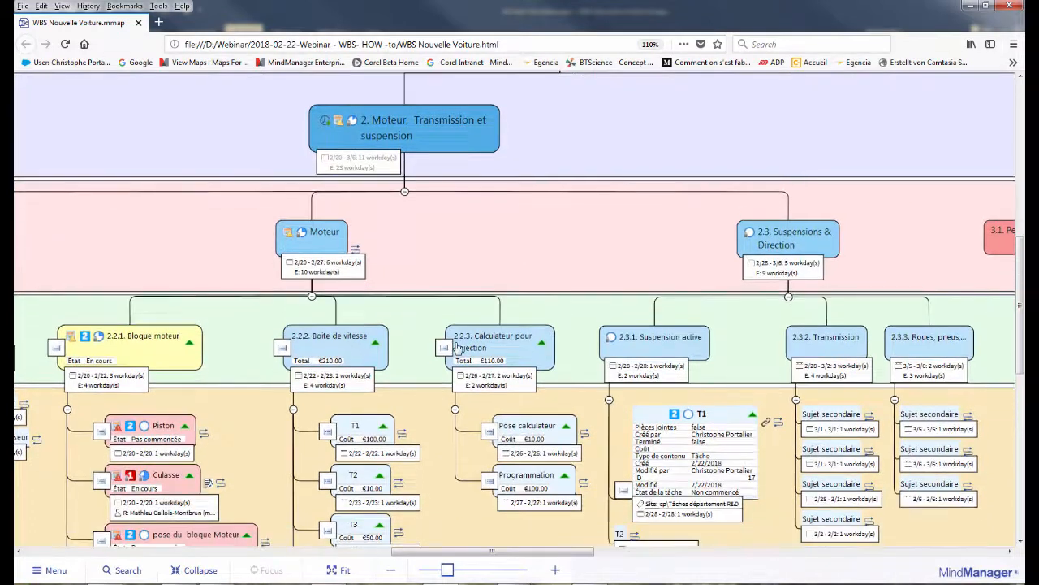
pyautogui.scroll(-2, 345, 315)
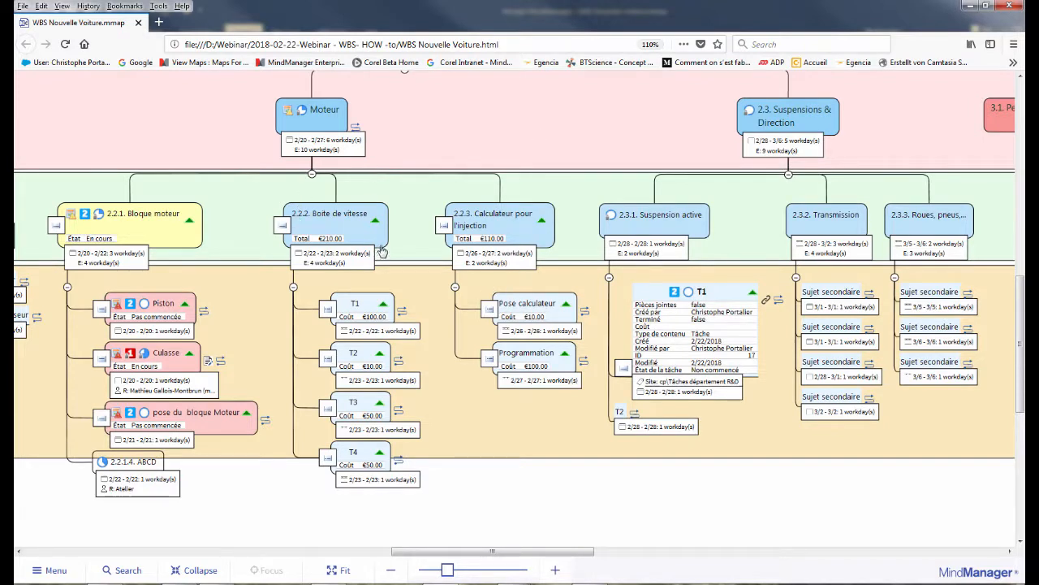
pyautogui.click(138, 22)
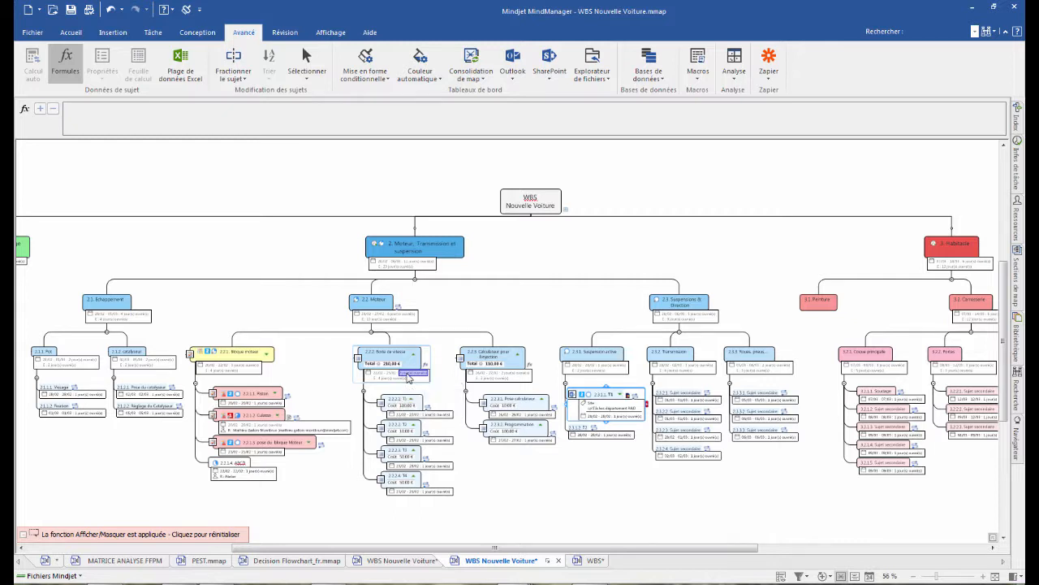
# - Publish the WBS Nouvelle Voiture map online as a new Publication privée
pyautogui.click(31, 33)
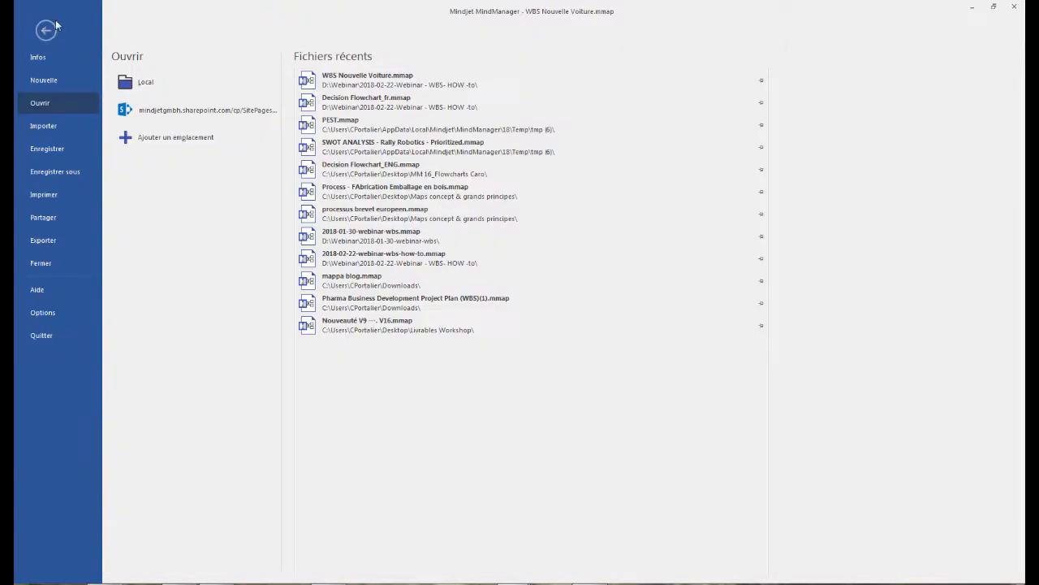
pyautogui.click(41, 33)
pyautogui.click(71, 32)
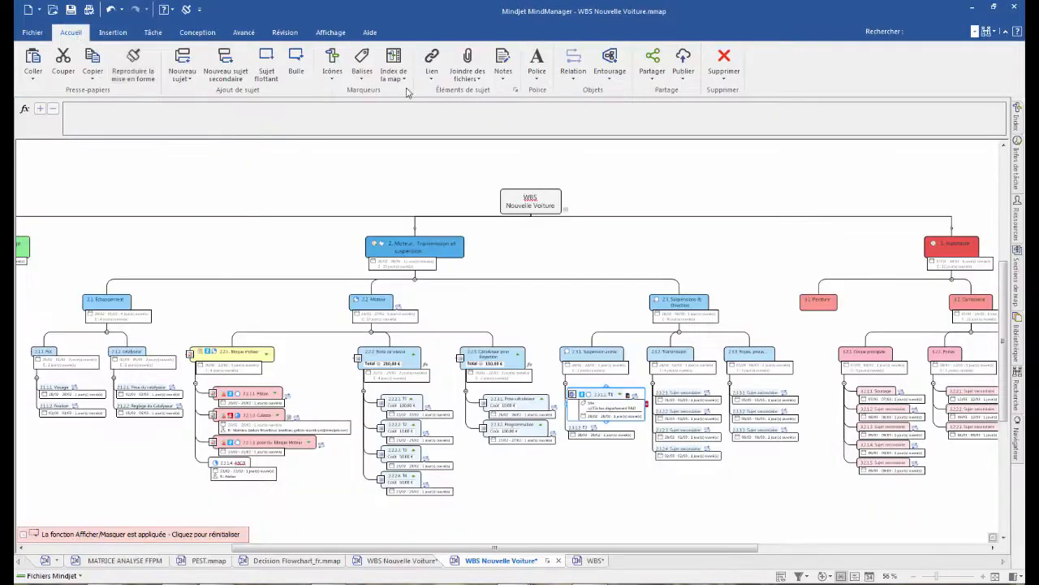
pyautogui.click(683, 61)
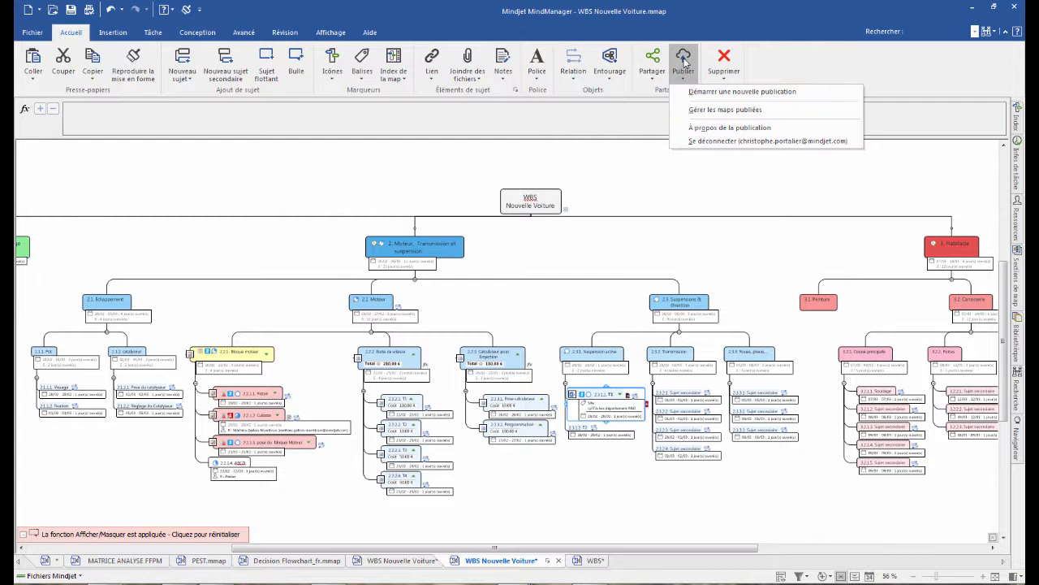
pyautogui.click(716, 96)
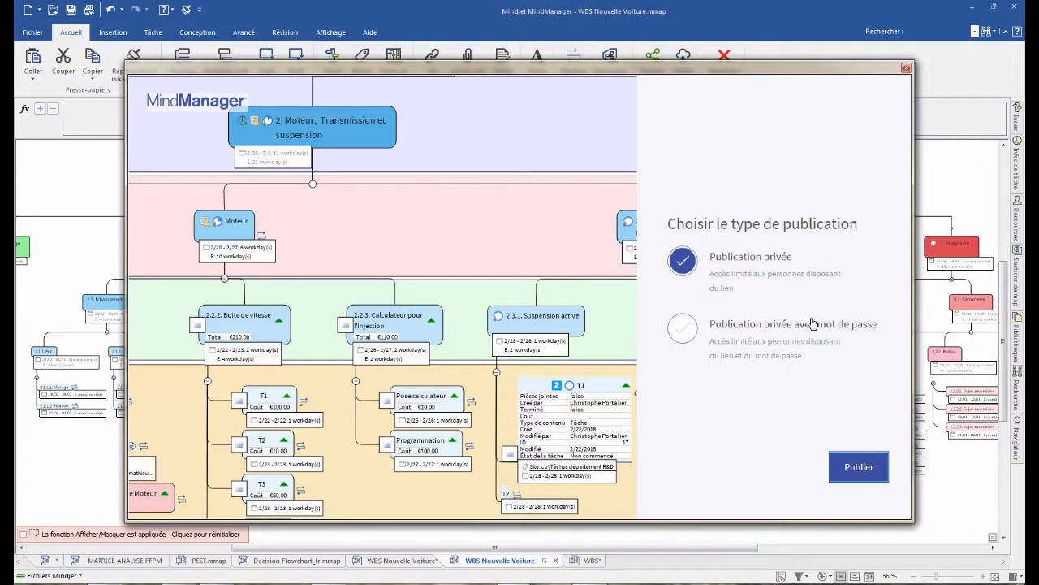
pyautogui.click(866, 474)
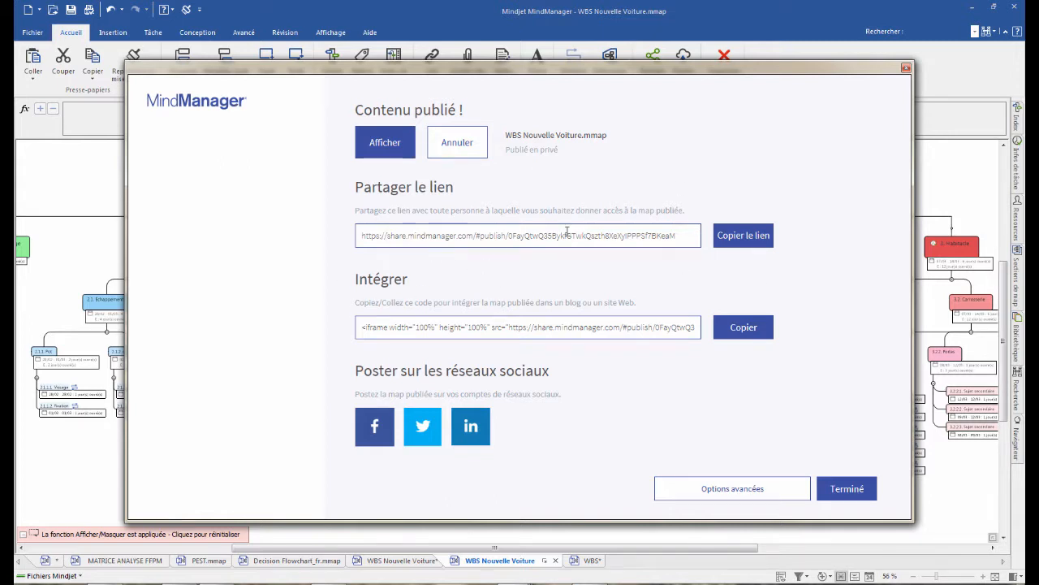
# - Copy the published map's share link and load it in a blank Chrome tab
pyautogui.click(533, 235)
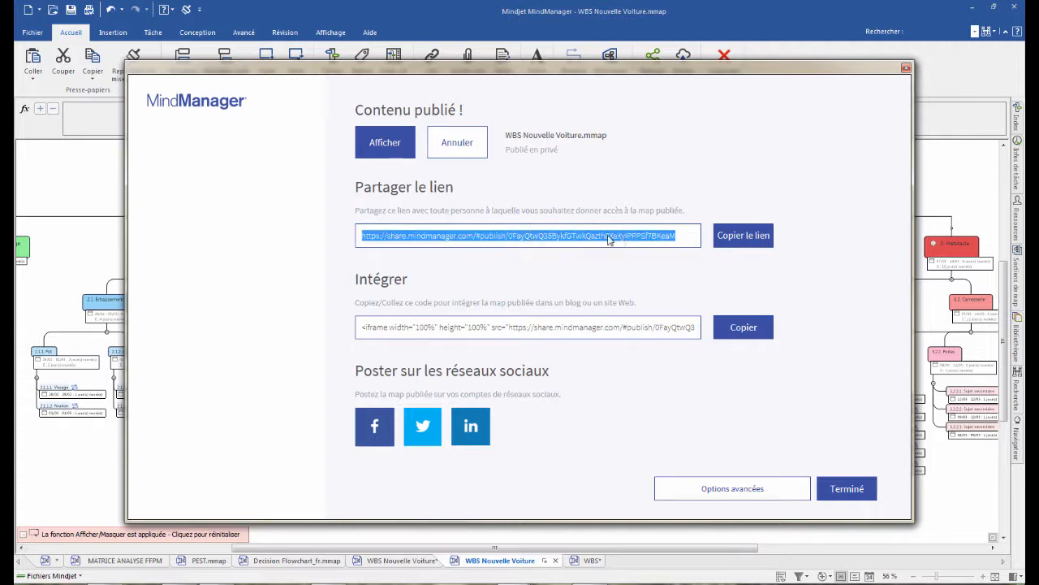
pyautogui.click(744, 240)
pyautogui.hotkey('alt', 'Tab')
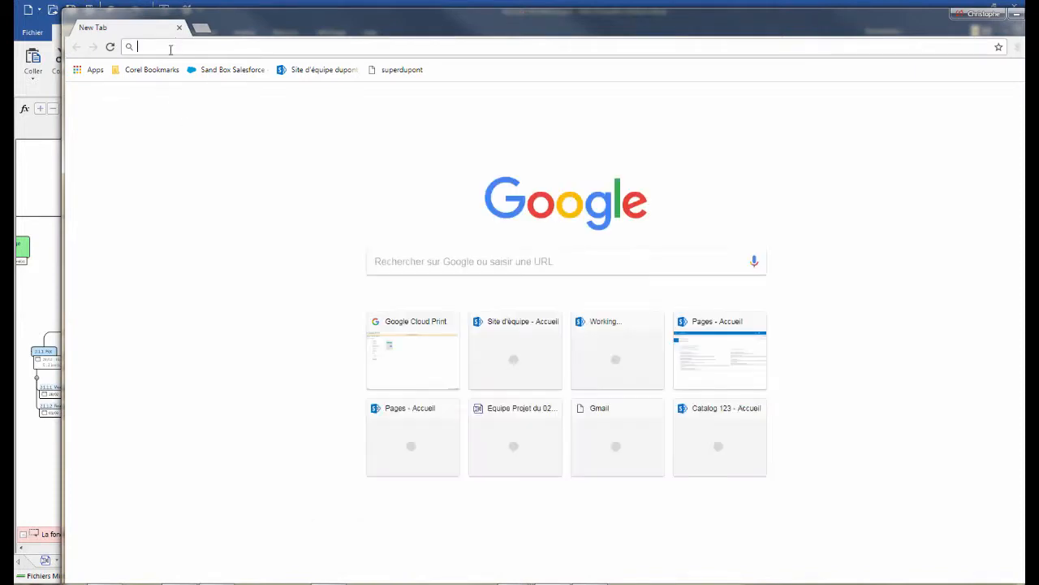
pyautogui.press('Return')
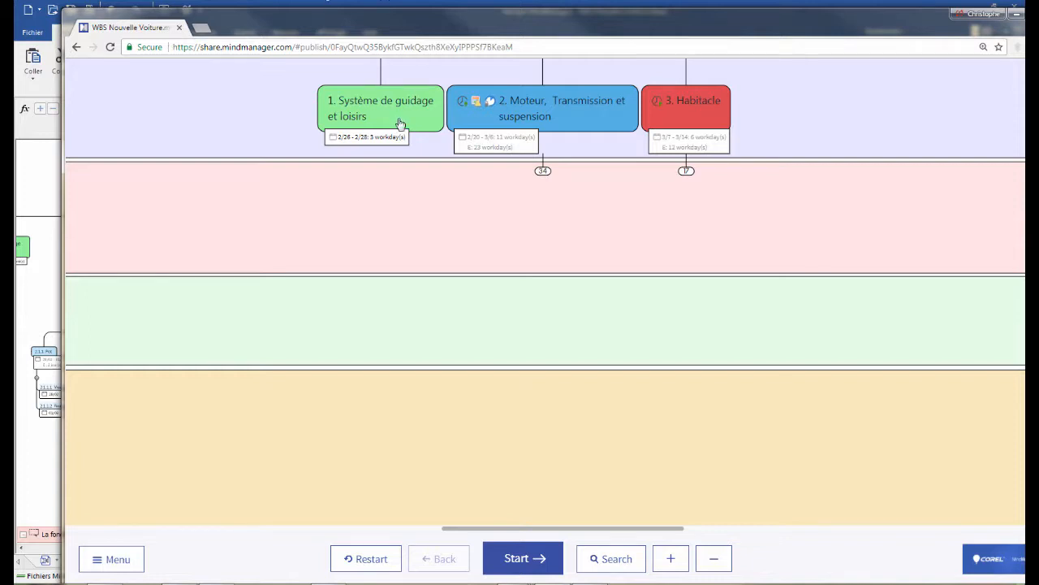
# - Explore the published map by expanding Moteur, Transmission et suspension and the Boite de vitesse tasks, and minimize the browser window
pyautogui.scroll(3, 633, 230)
pyautogui.scroll(1, 633, 231)
pyautogui.scroll(-1, 597, 209)
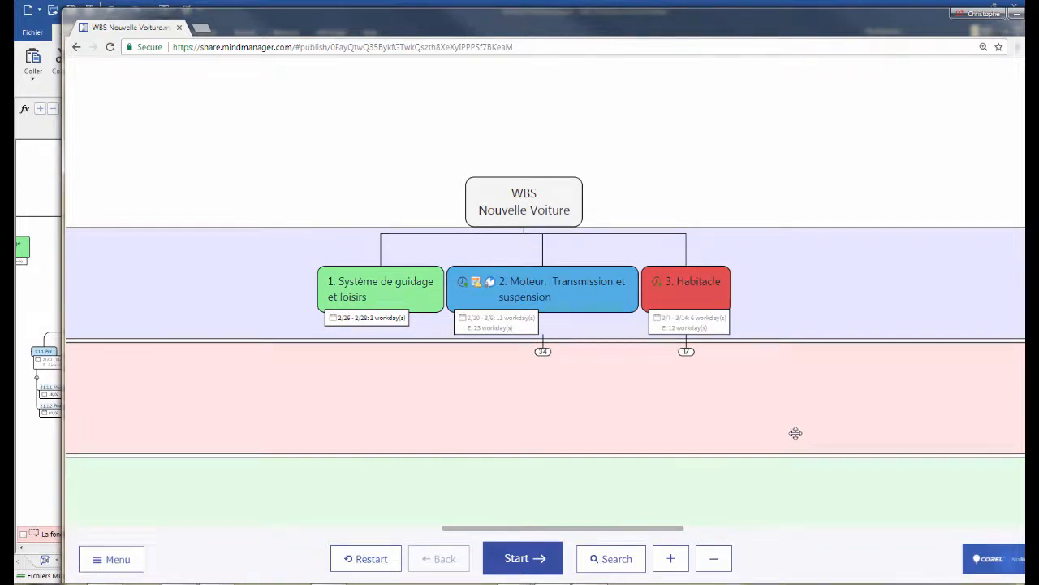
pyautogui.hotkey('ctrl', '-')
pyautogui.hotkey('ctrl', '-')
pyautogui.hotkey('ctrl', '-')
pyautogui.hotkey('ctrl', '-')
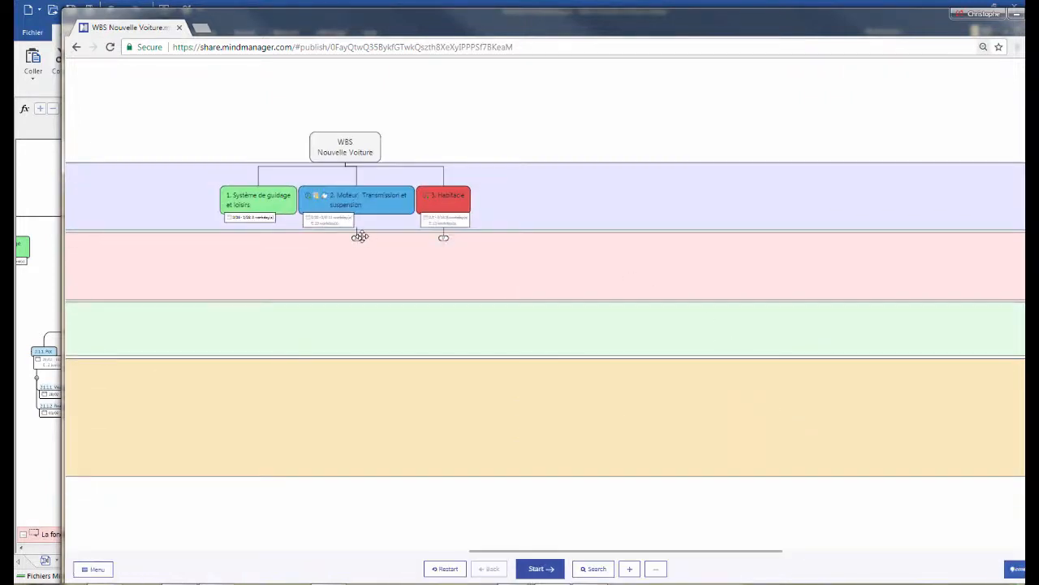
pyautogui.click(356, 237)
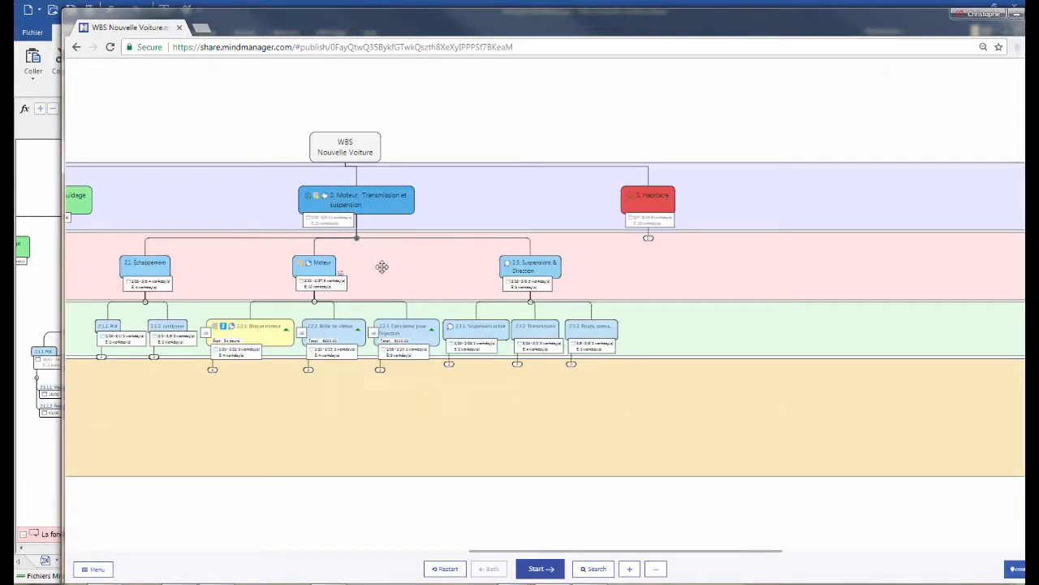
pyautogui.click(309, 370)
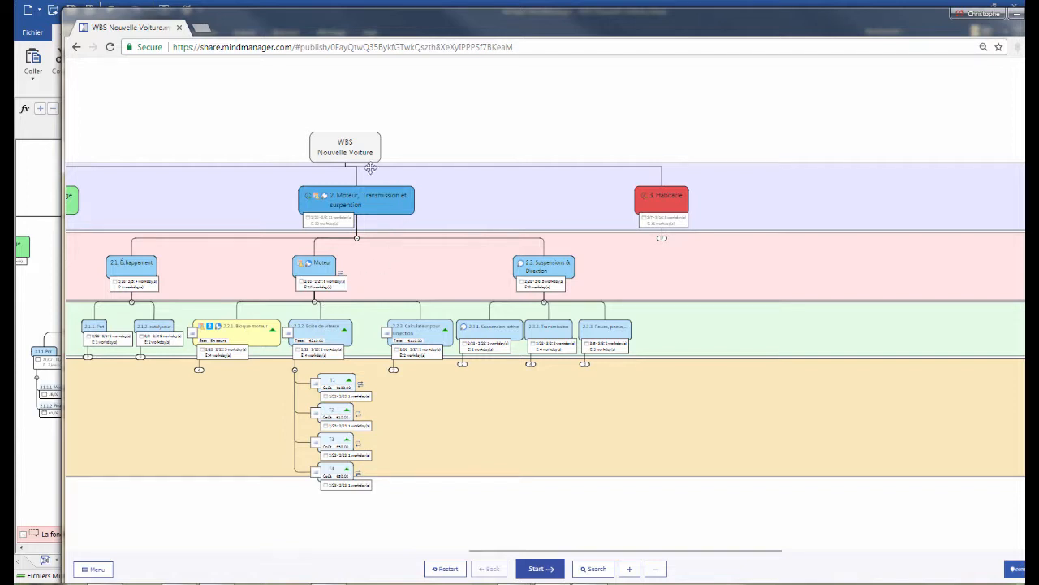
pyautogui.click(1017, 16)
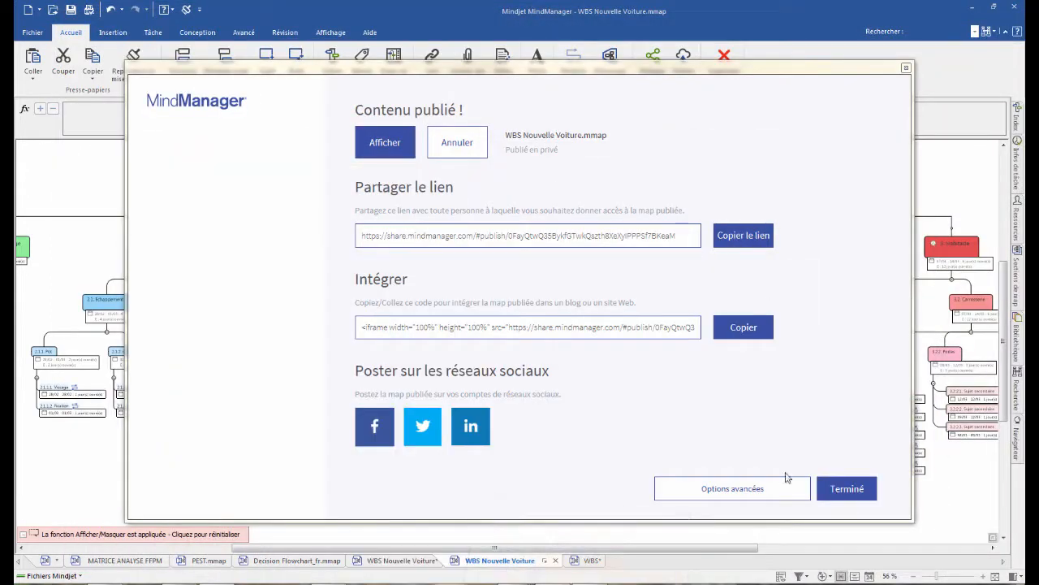
# - Finish the publication dialog and check the update and cancellation options offered for the published map
pyautogui.click(847, 488)
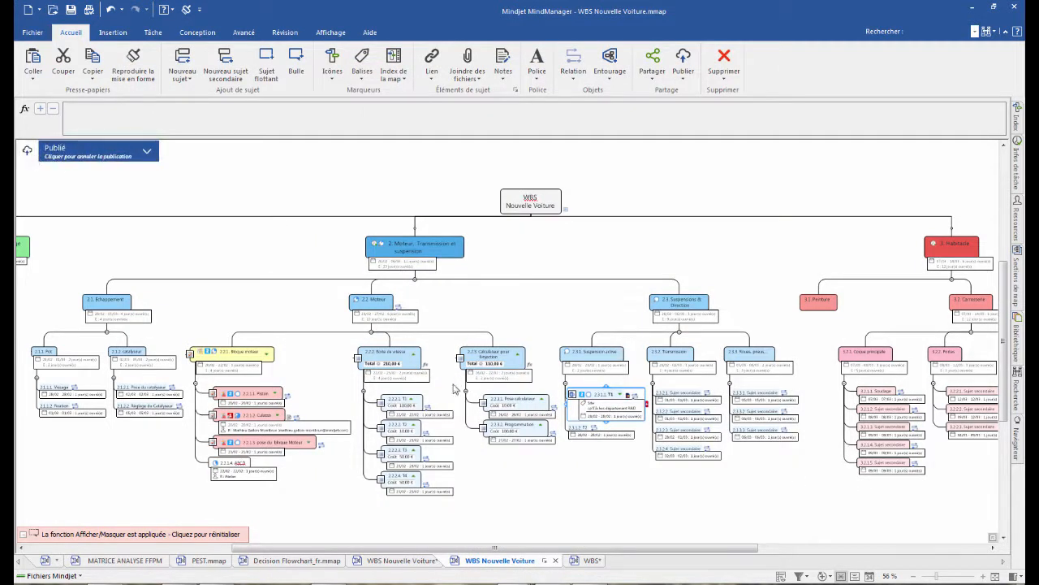
pyautogui.click(147, 154)
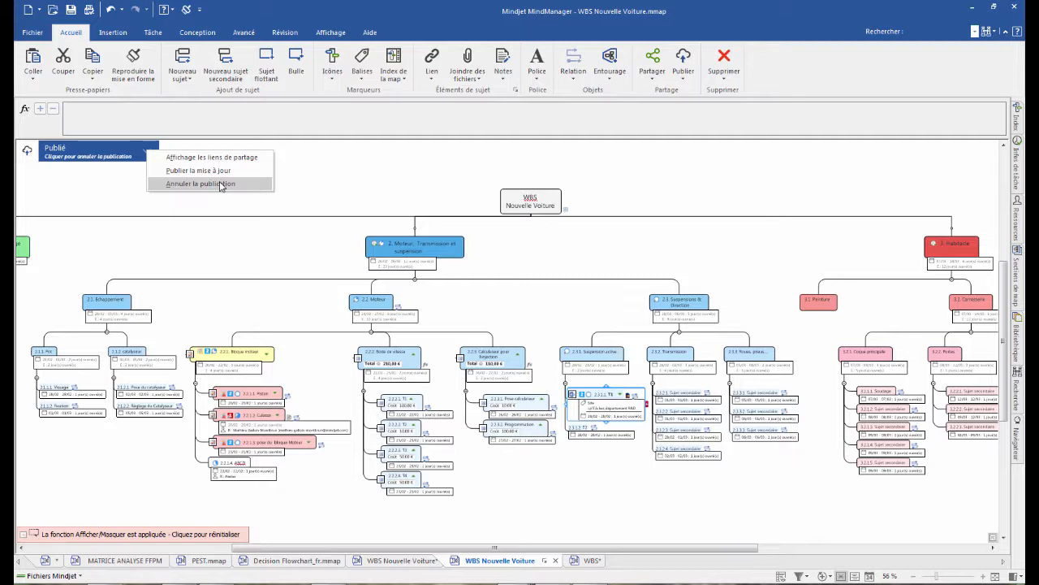
pyautogui.click(427, 176)
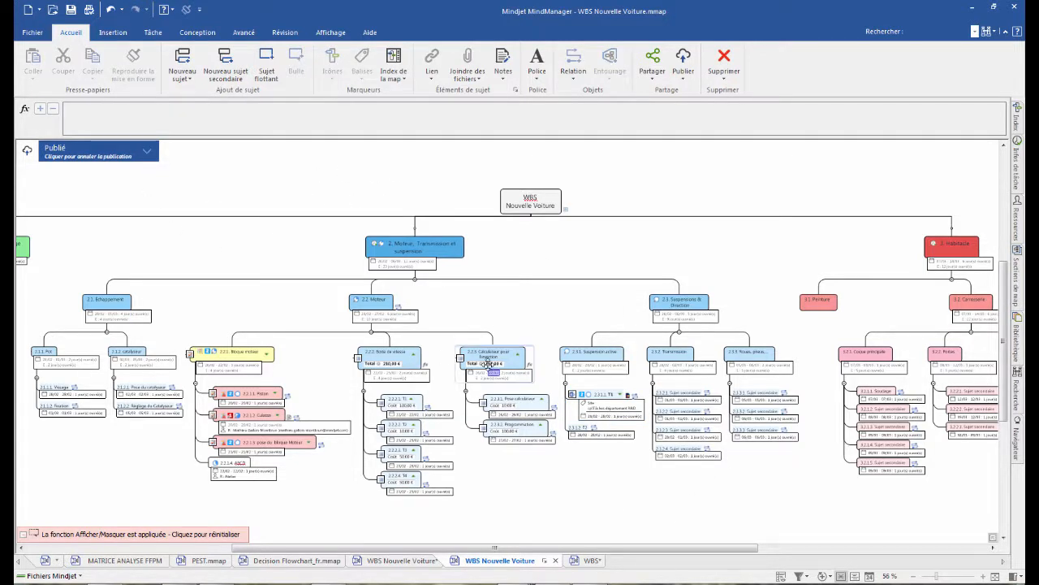
# - Show the background objects (Objets d'arrière-plan) so the coloured level bands appear behind the WBS
pyautogui.scroll(-2, 502, 261)
pyautogui.scroll(1, 502, 261)
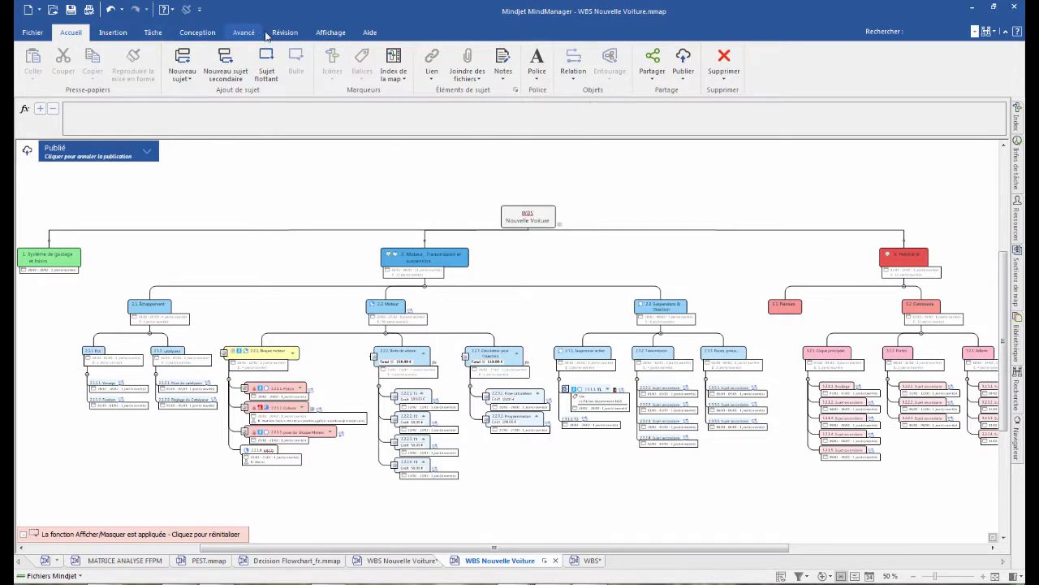
pyautogui.click(331, 32)
pyautogui.click(667, 79)
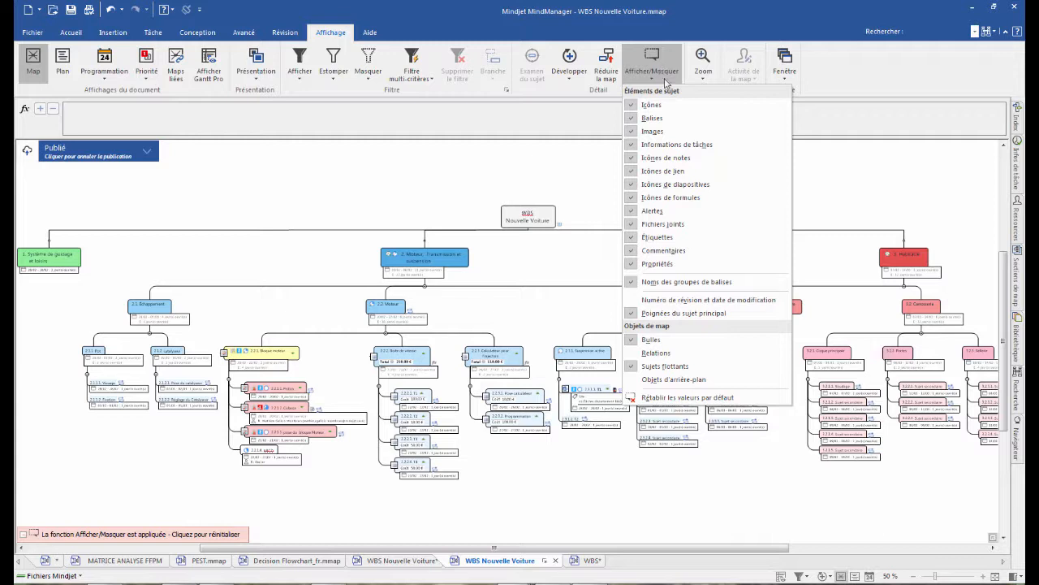
pyautogui.click(648, 382)
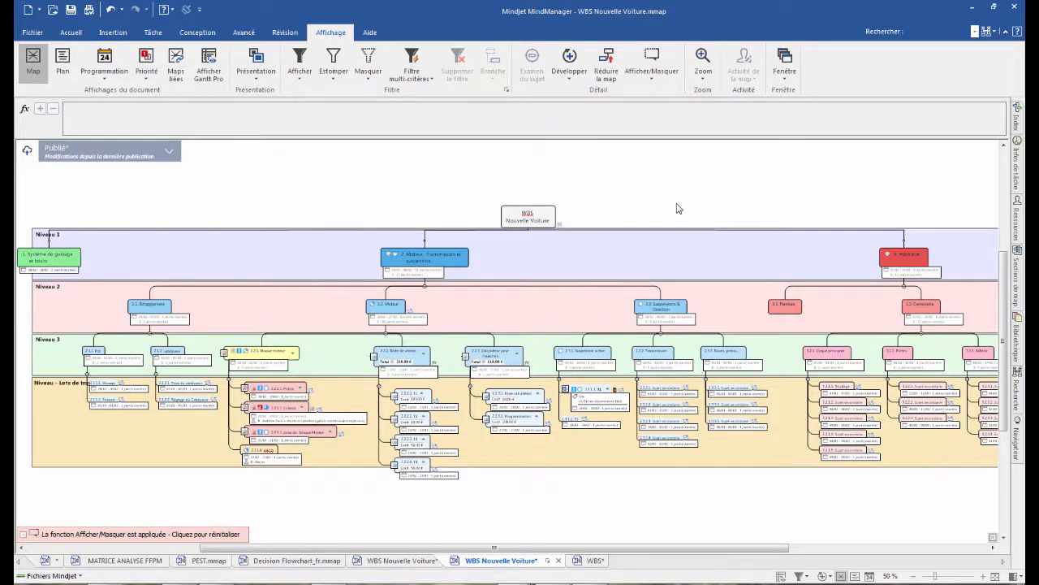
pyautogui.scroll(3, 672, 215)
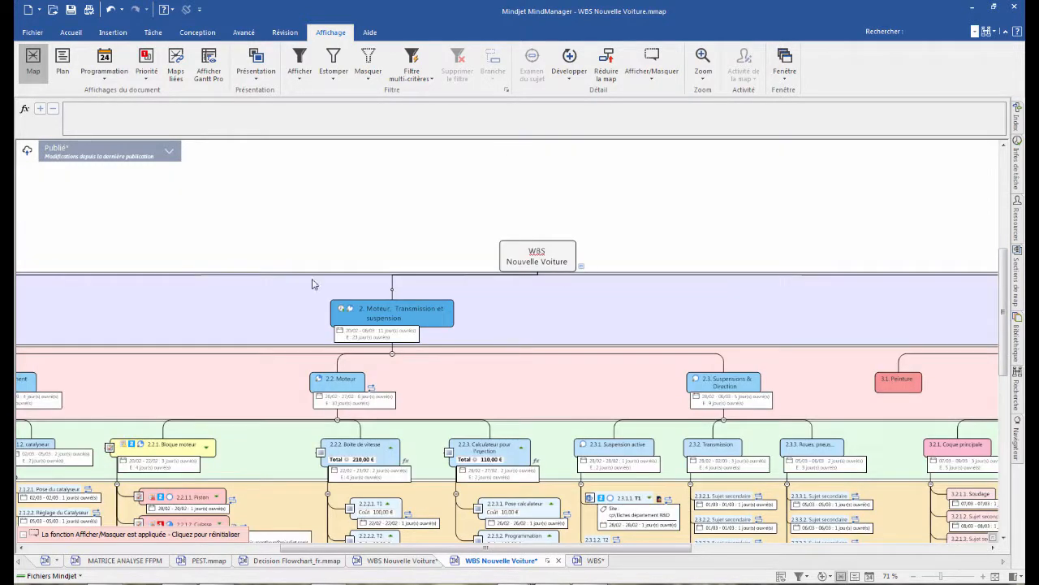
# - Unlock the background objects and extend the lower edge of the Niveau - Lots de travail band downward
pyautogui.scroll(-3, 552, 296)
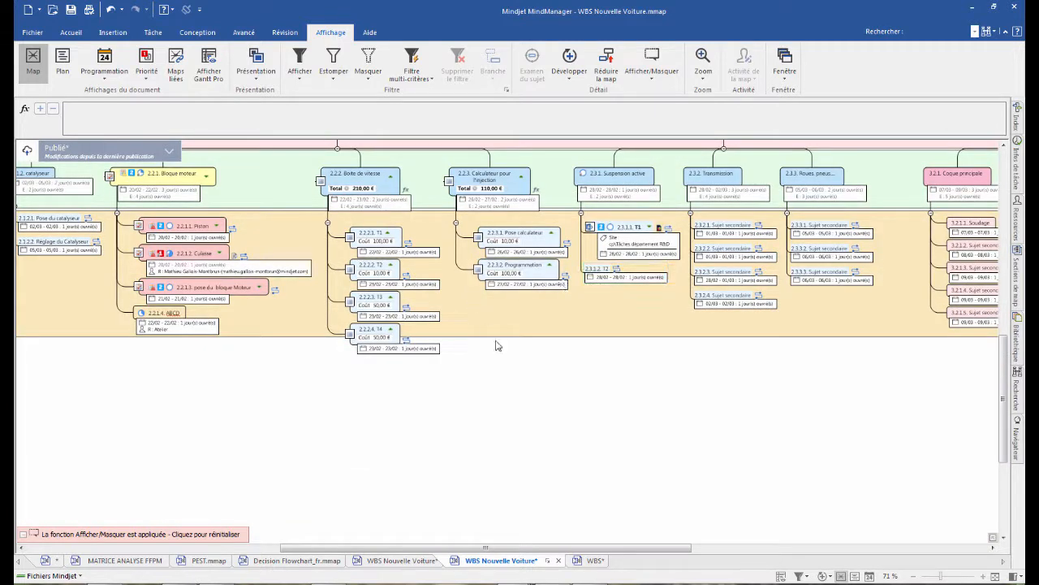
pyautogui.rightClick(544, 382)
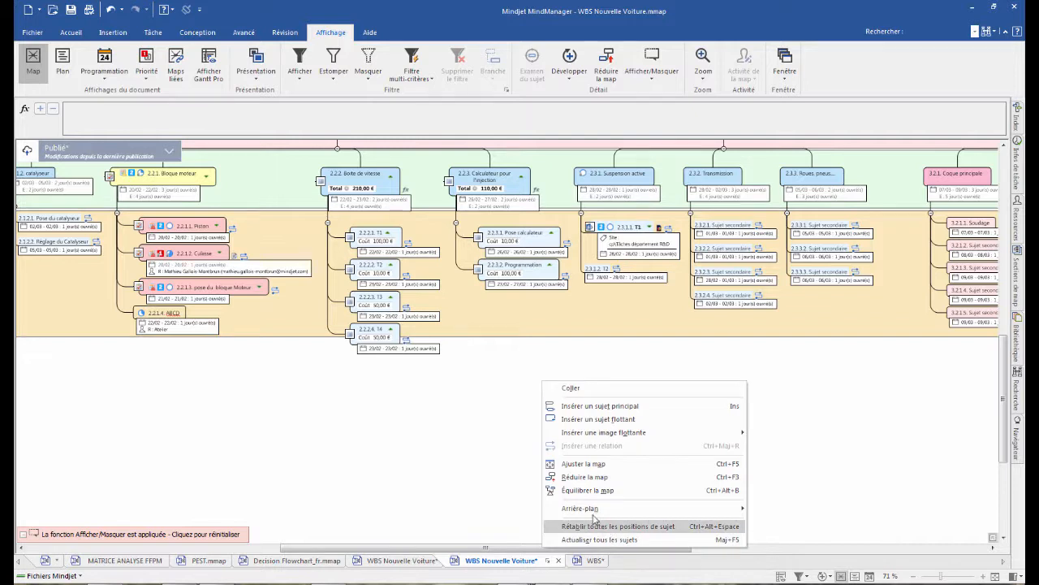
pyautogui.moveTo(596, 510)
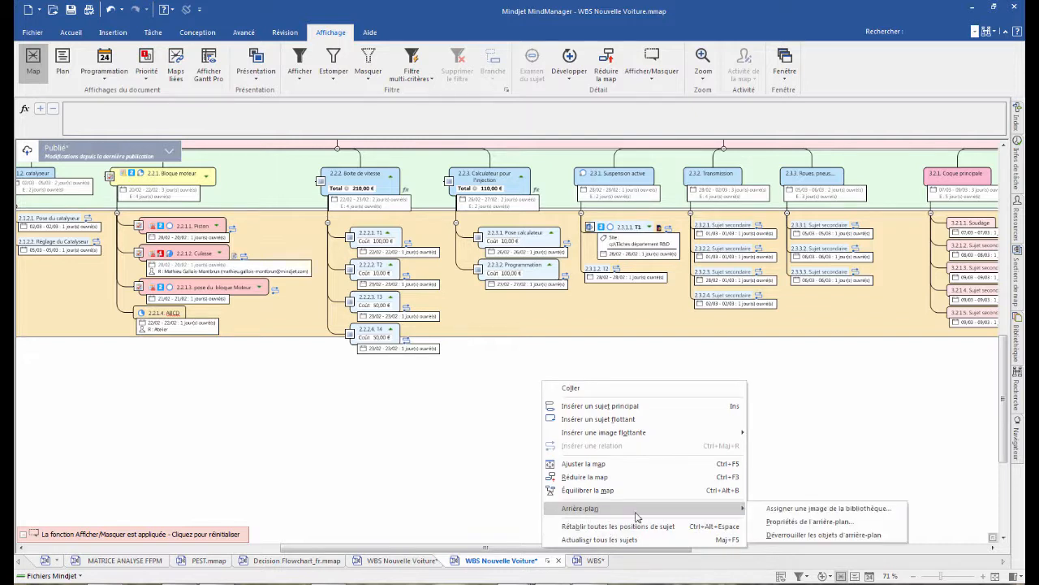
pyautogui.click(801, 536)
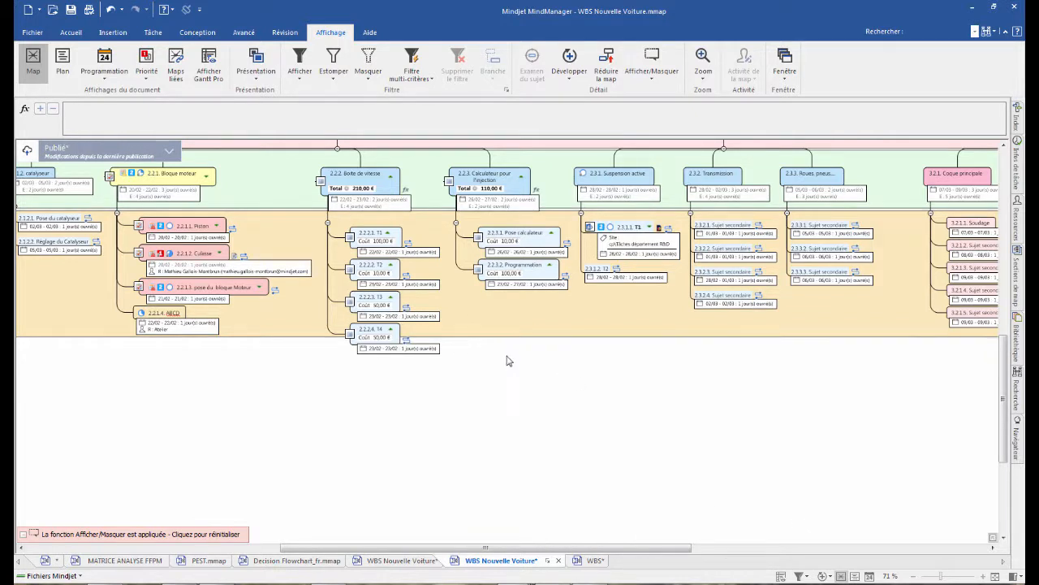
pyautogui.moveTo(570, 336); pyautogui.dragTo(576, 372)
pyautogui.moveTo(588, 550); pyautogui.dragTo(384, 549)
pyautogui.scroll(3, 220, 230)
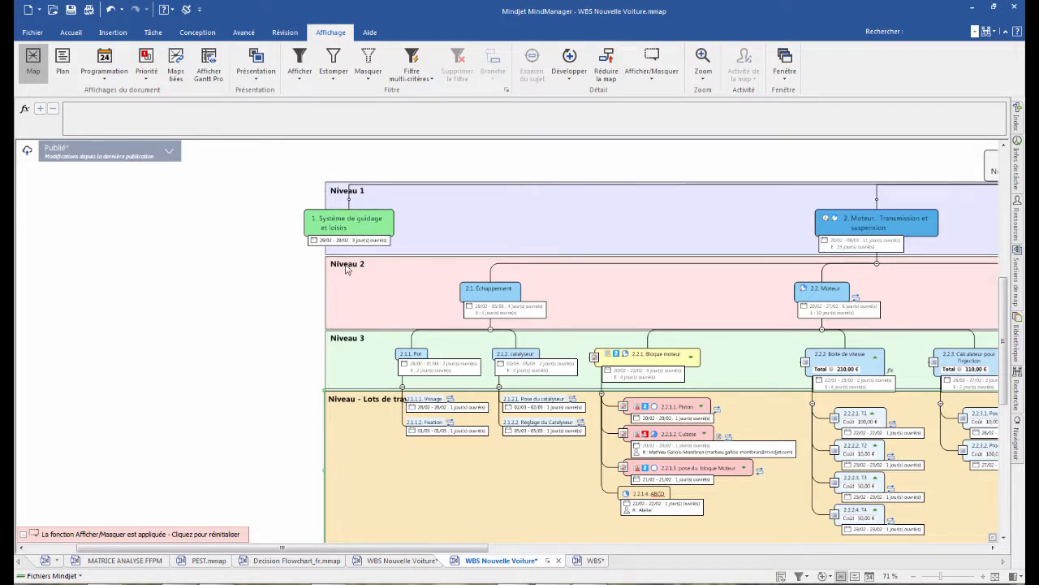
# - Collapse one Niveau 2 branch beside 2.2. Moteur and review the rest of the WBS across its level bands
pyautogui.click(490, 330)
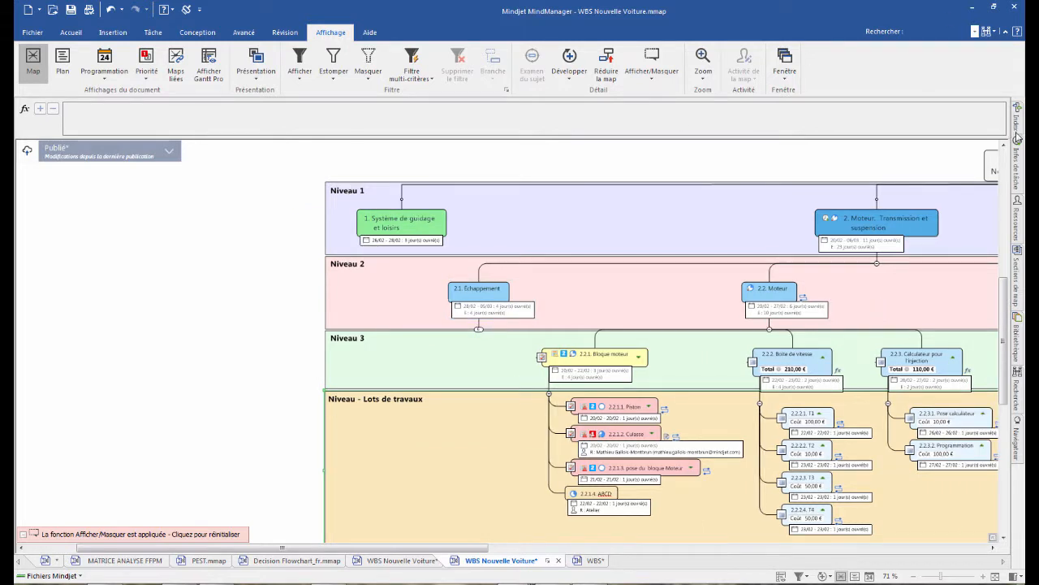
pyautogui.moveTo(435, 534); pyautogui.dragTo(553, 534)
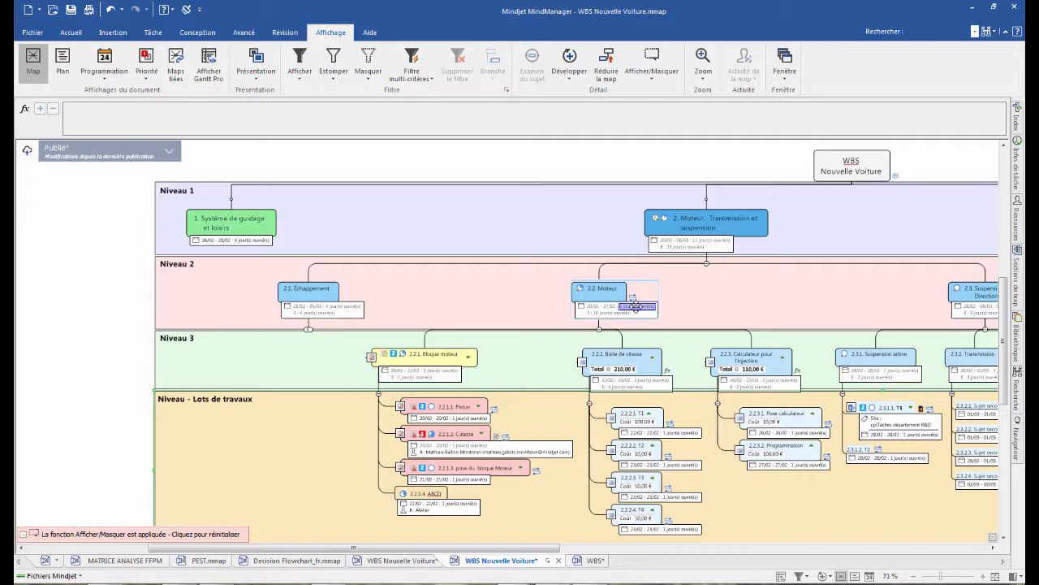
pyautogui.moveTo(636, 306)
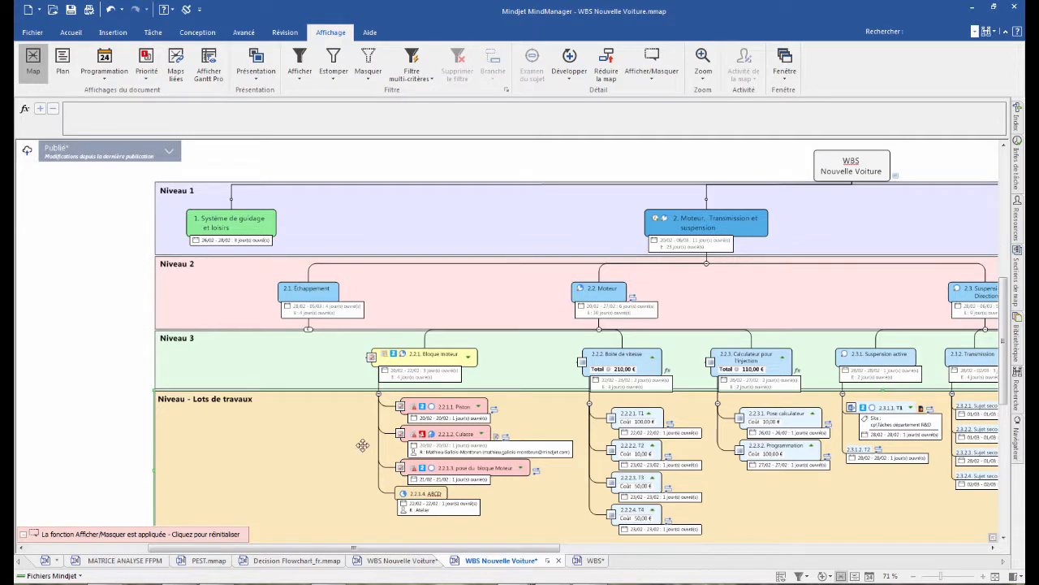
pyautogui.moveTo(505, 552); pyautogui.dragTo(573, 552)
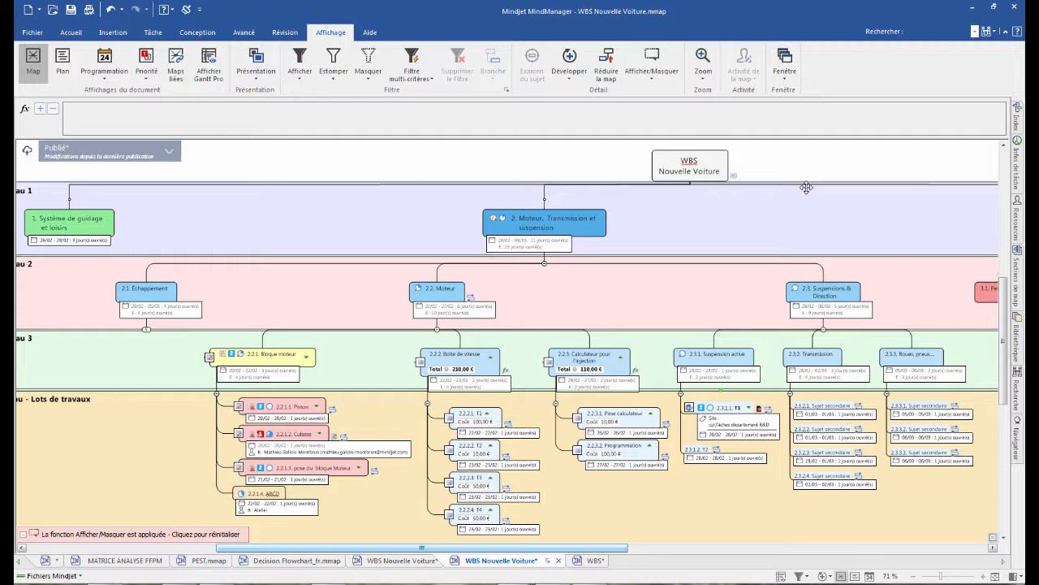
# - Switch to the webinar presentation map and expand its Questions topic
pyautogui.click(46, 561)
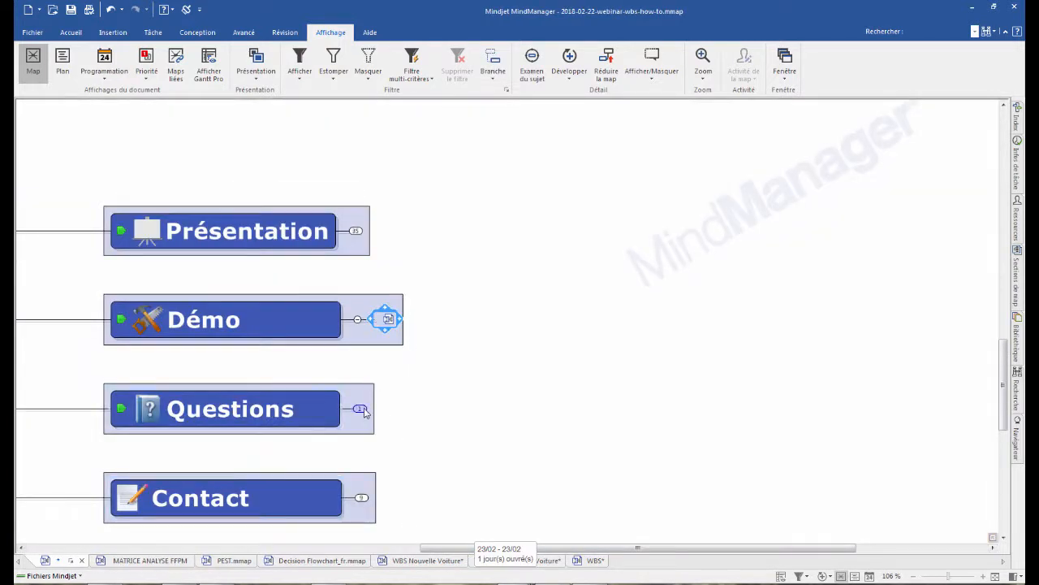
pyautogui.click(361, 408)
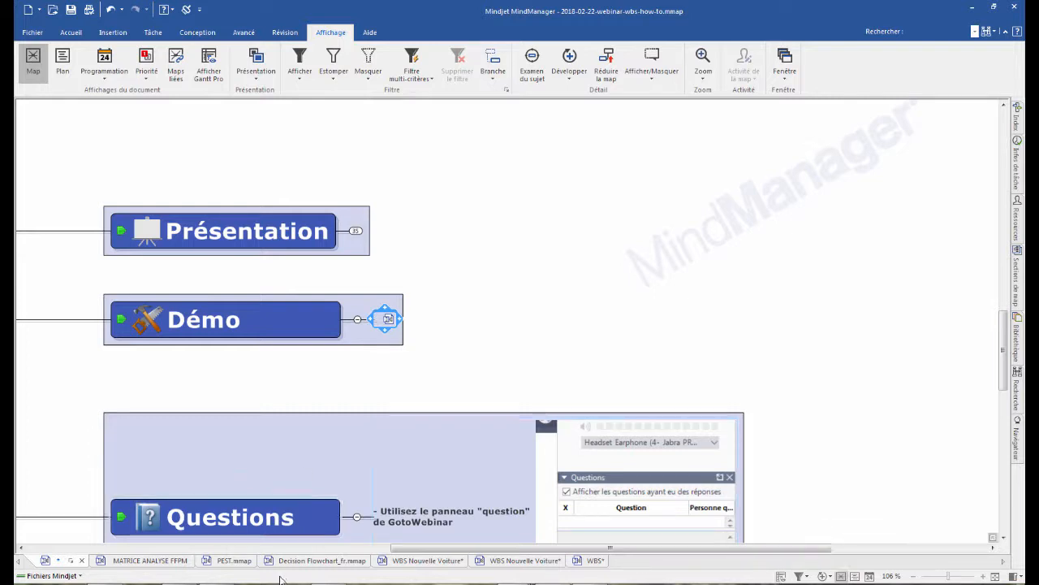
# - Go to the open WBS sample map, and bring up the Gantt Pro chart of WBS Nouvelle Voiture
pyautogui.click(424, 560)
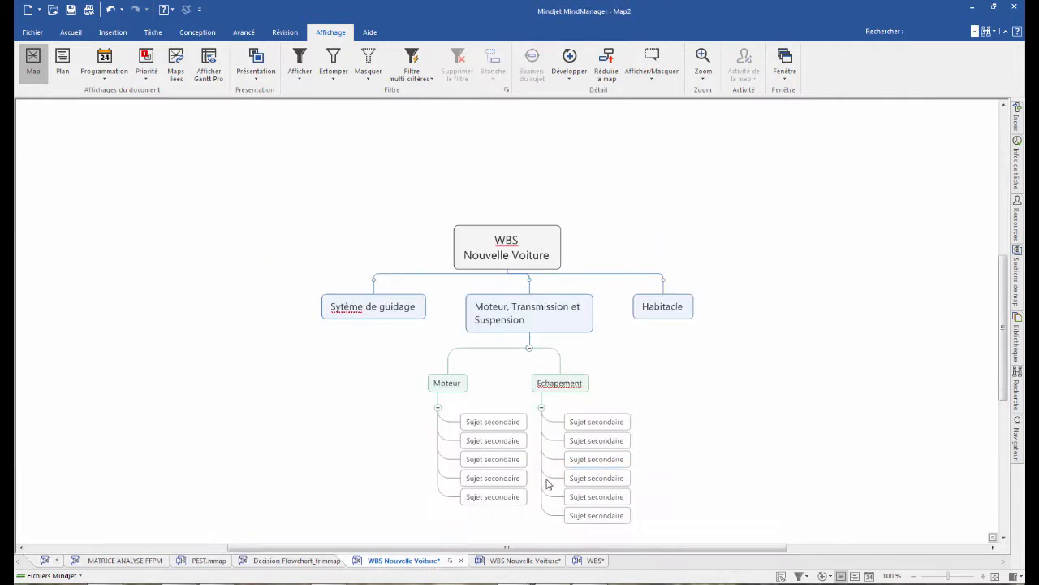
pyautogui.click(523, 560)
pyautogui.click(595, 560)
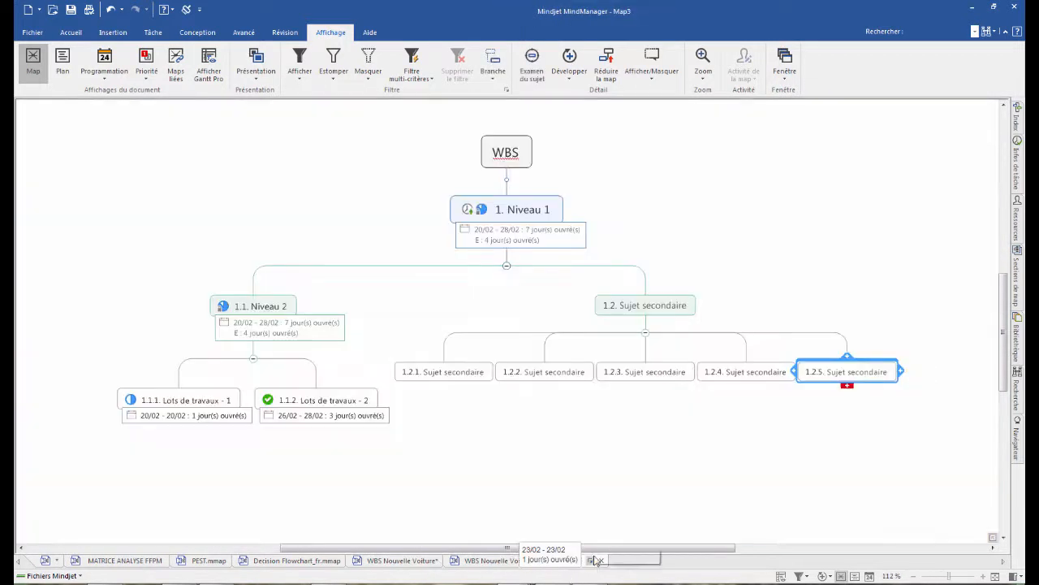
pyautogui.scroll(-1, 119, 367)
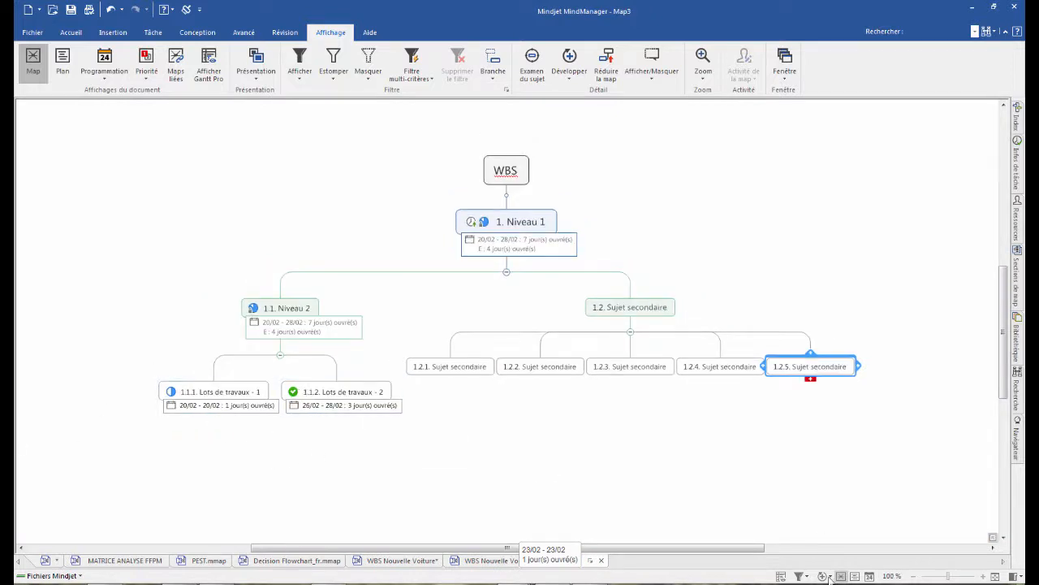
pyautogui.click(869, 576)
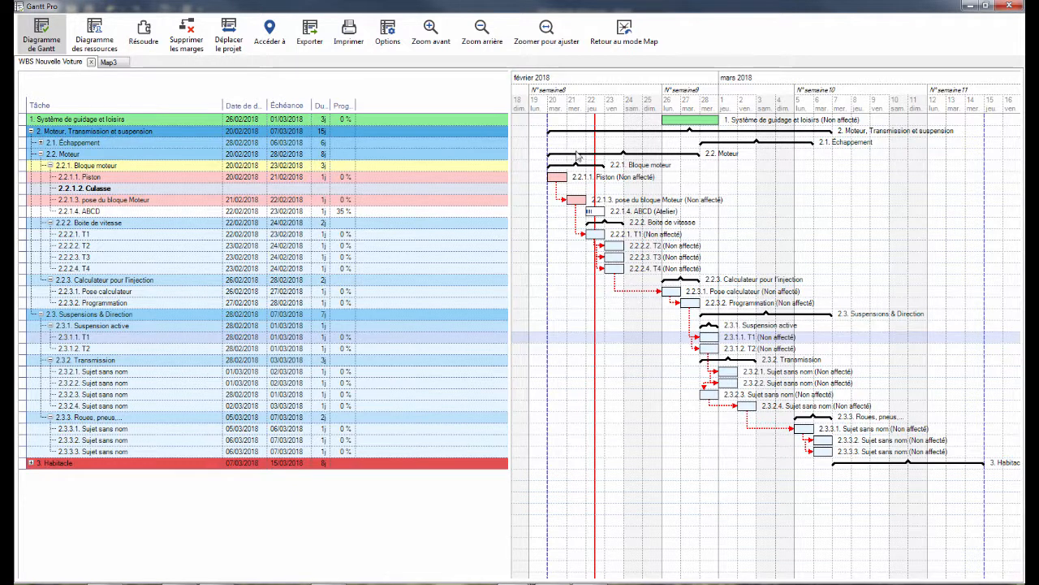
pyautogui.scroll(-4, 639, 262)
pyautogui.scroll(4, 638, 263)
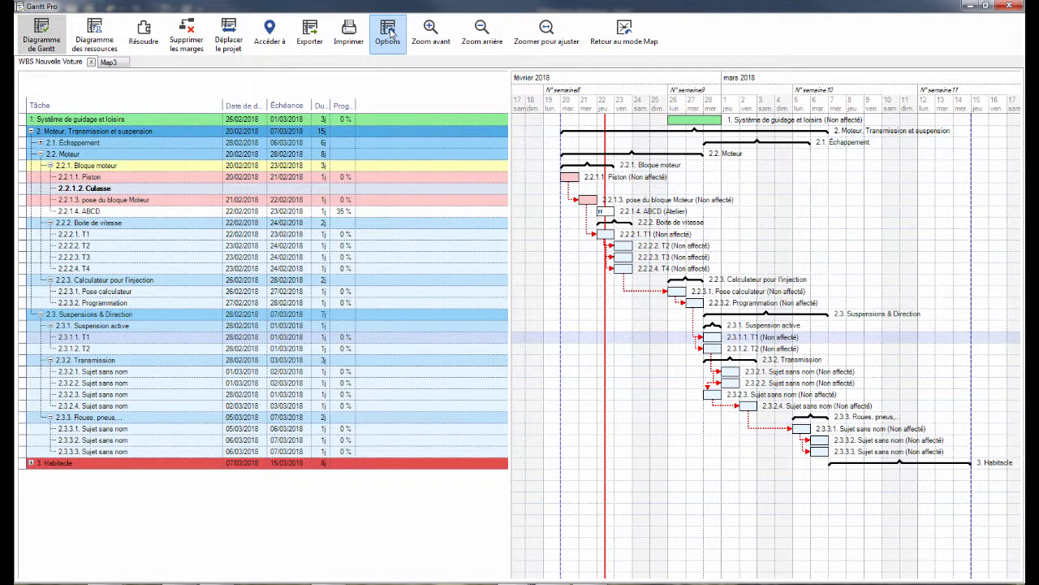
# - Turn off the default Gantt options for WBS Nouvelle Voiture and set the diagram granularity to Granularité maximale
pyautogui.click(388, 33)
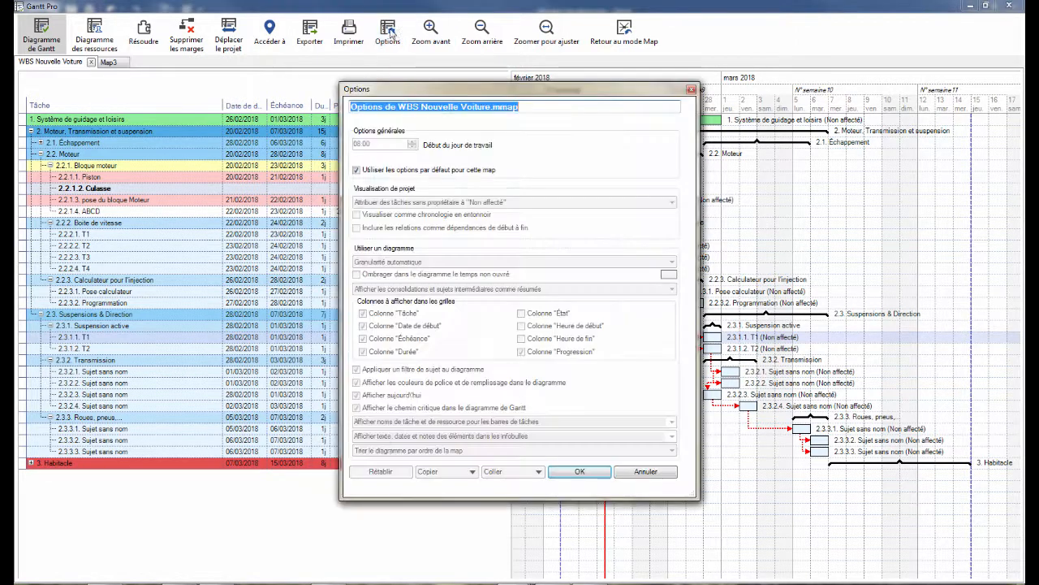
pyautogui.click(356, 170)
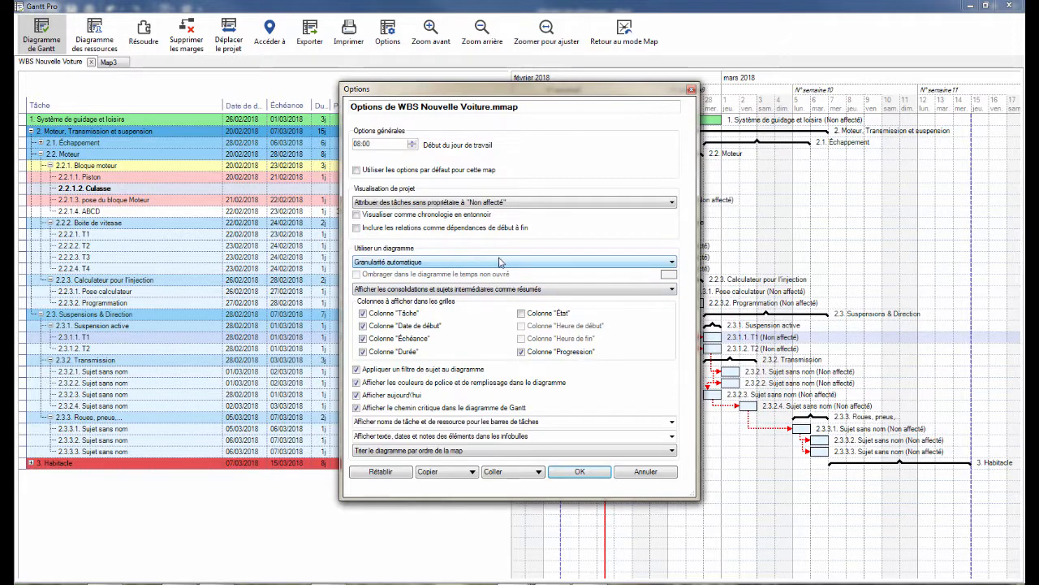
pyautogui.click(654, 265)
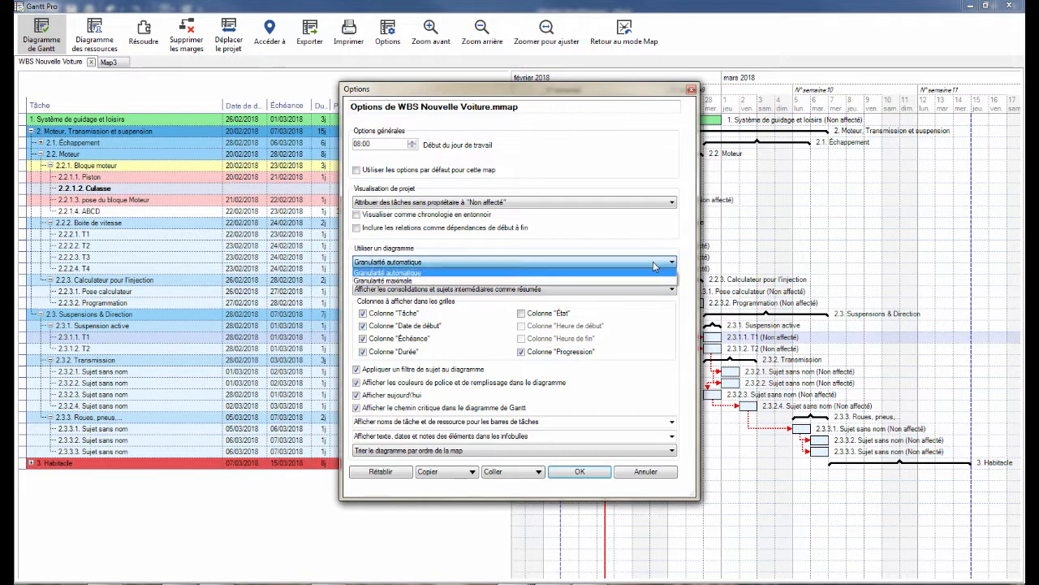
pyautogui.click(408, 282)
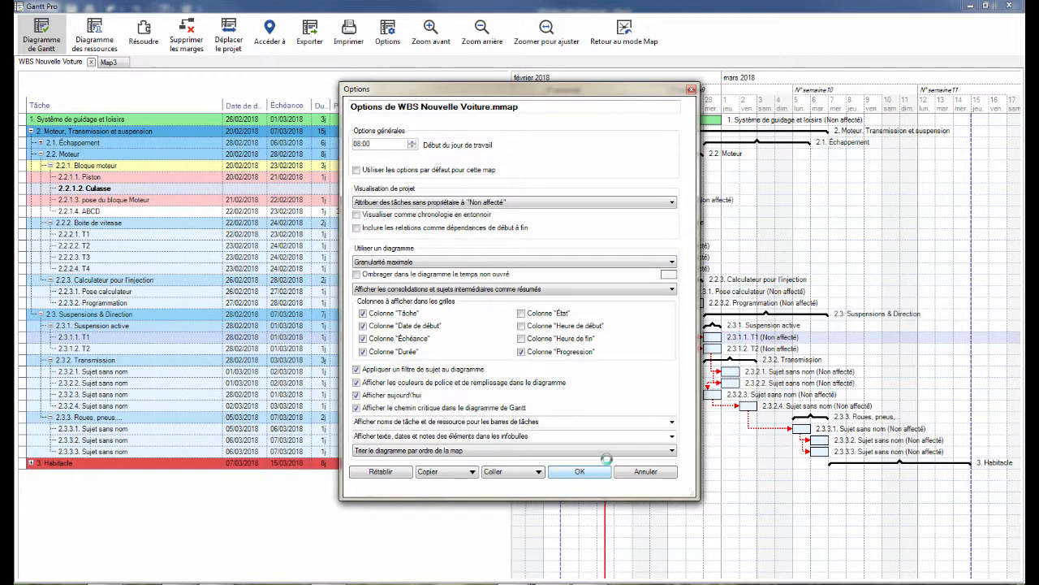
pyautogui.click(580, 477)
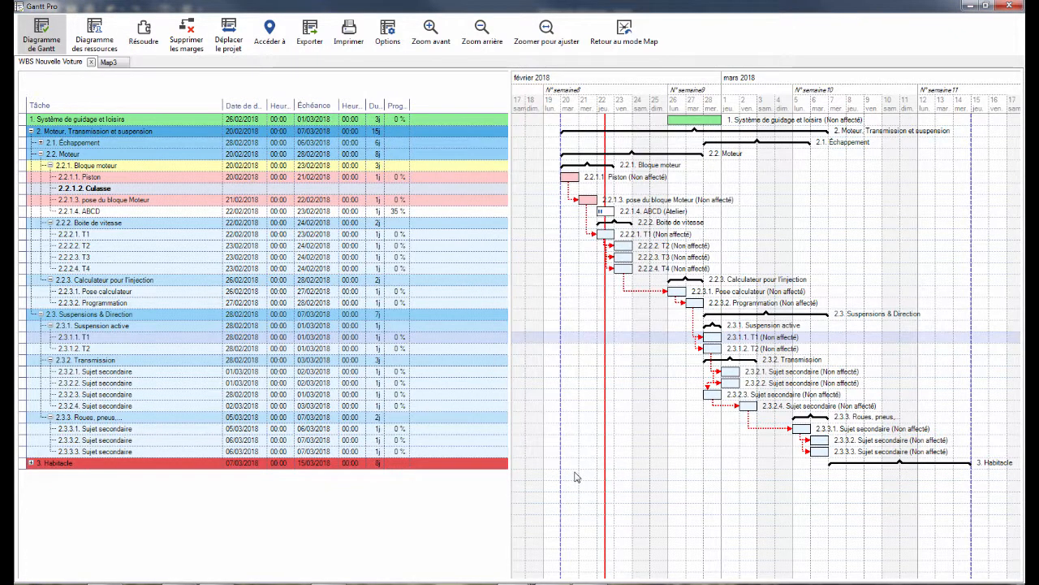
# - Check the finer granularity by zooming the Gantt timeline in to the quarter-hour scale and back out to days
pyautogui.scroll(5, 666, 234)
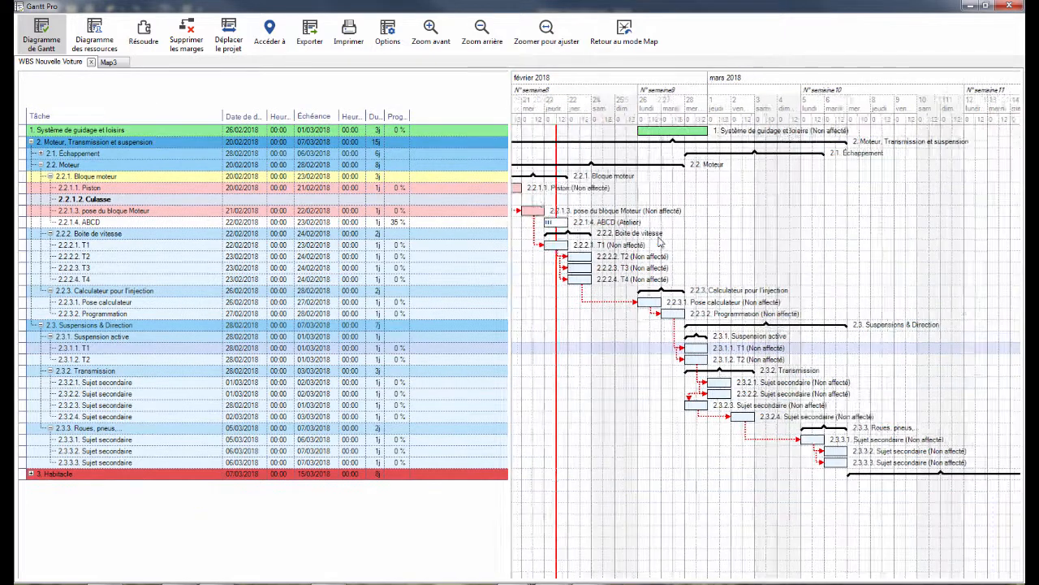
pyautogui.scroll(4, 656, 242)
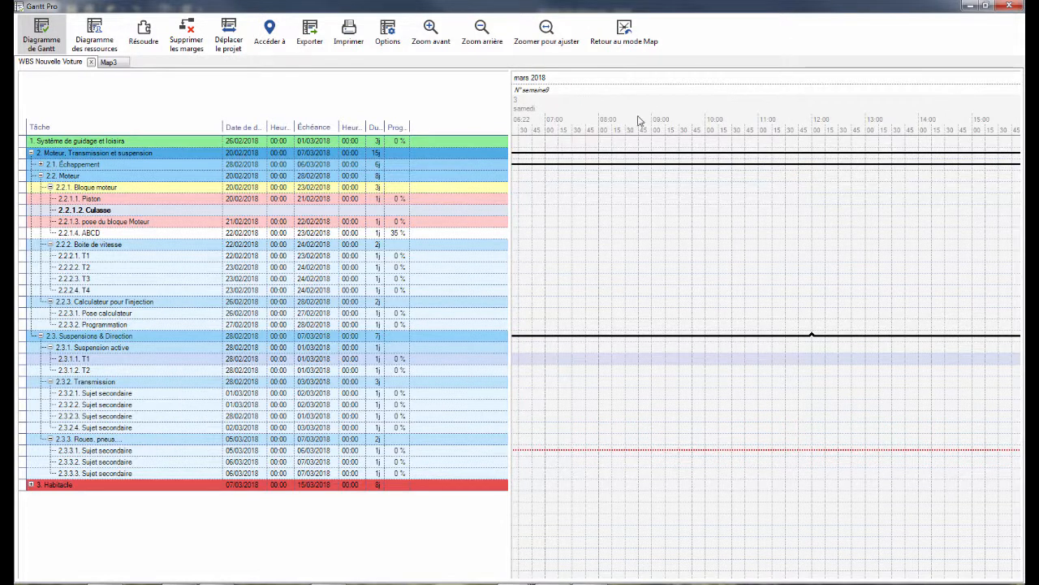
pyautogui.scroll(-5, 763, 248)
pyautogui.scroll(-5, 752, 250)
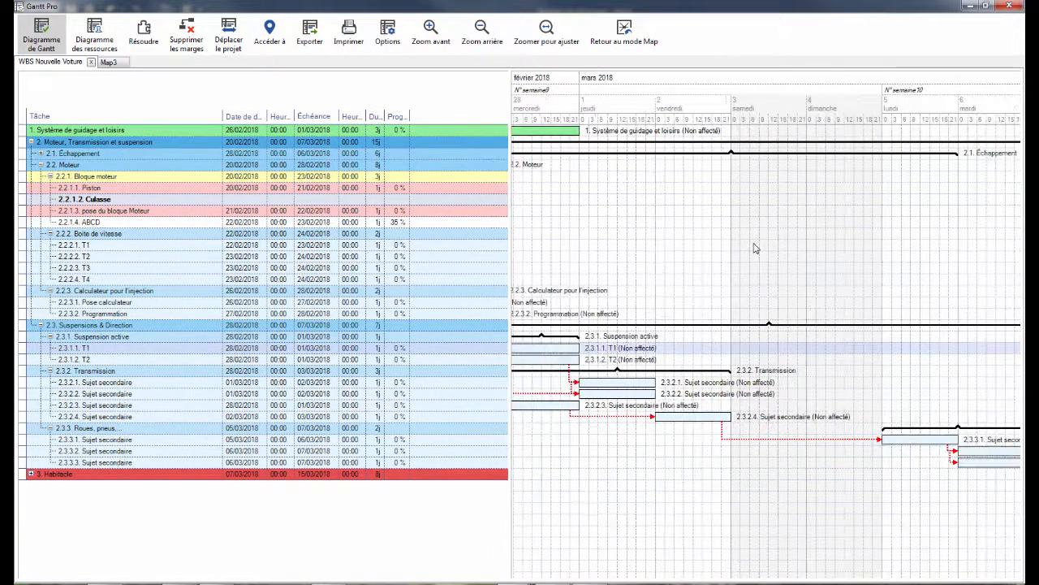
pyautogui.scroll(-3, 739, 237)
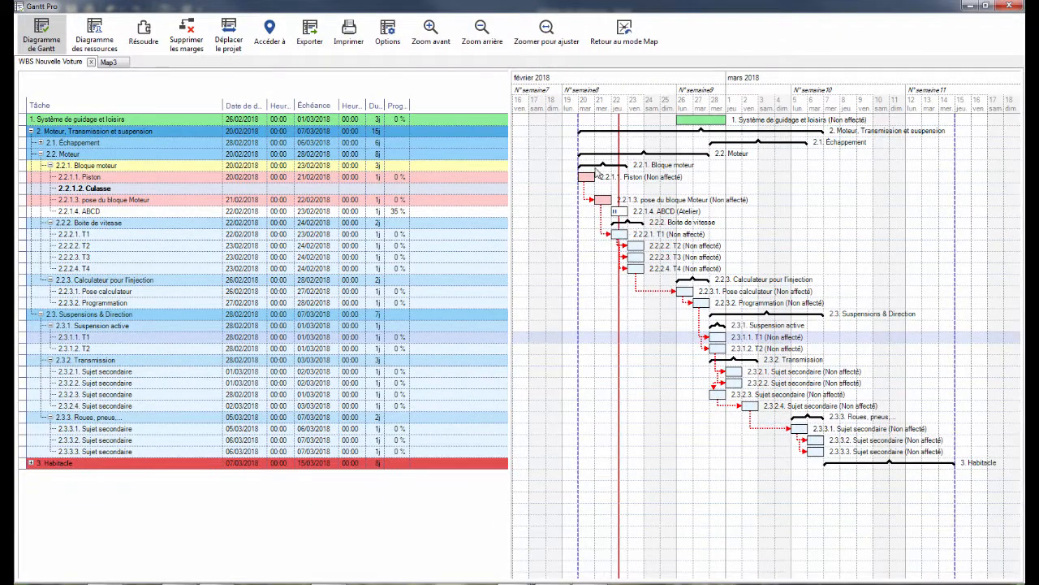
# - Review the task, resource and dependency settings of 2.2.2.2. T2, close them unchanged and minimize the Gantt window
pyautogui.moveTo(604, 204)
pyautogui.doubleClick(639, 247)
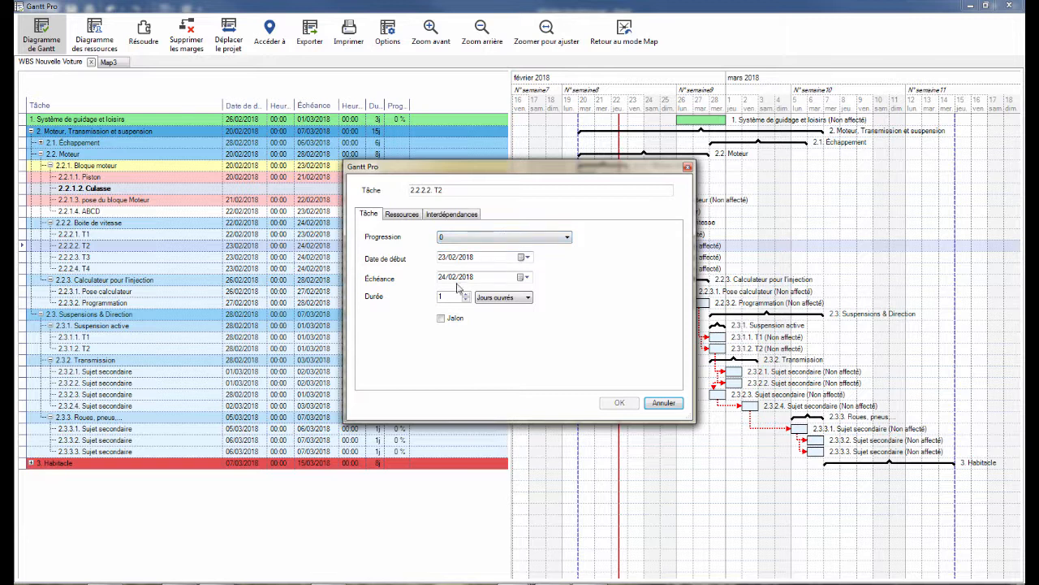
pyautogui.click(402, 215)
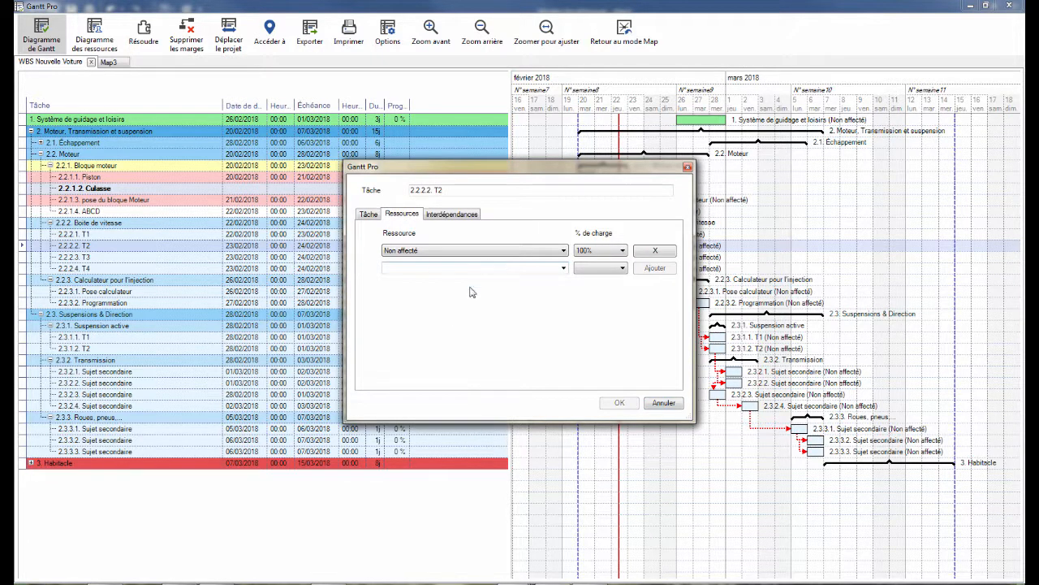
pyautogui.click(445, 214)
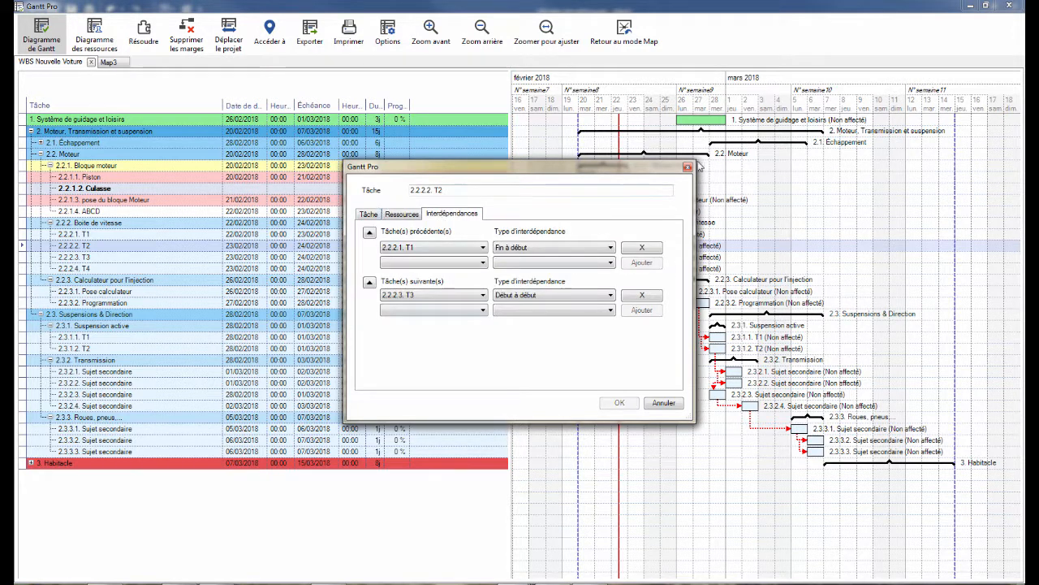
pyautogui.click(688, 168)
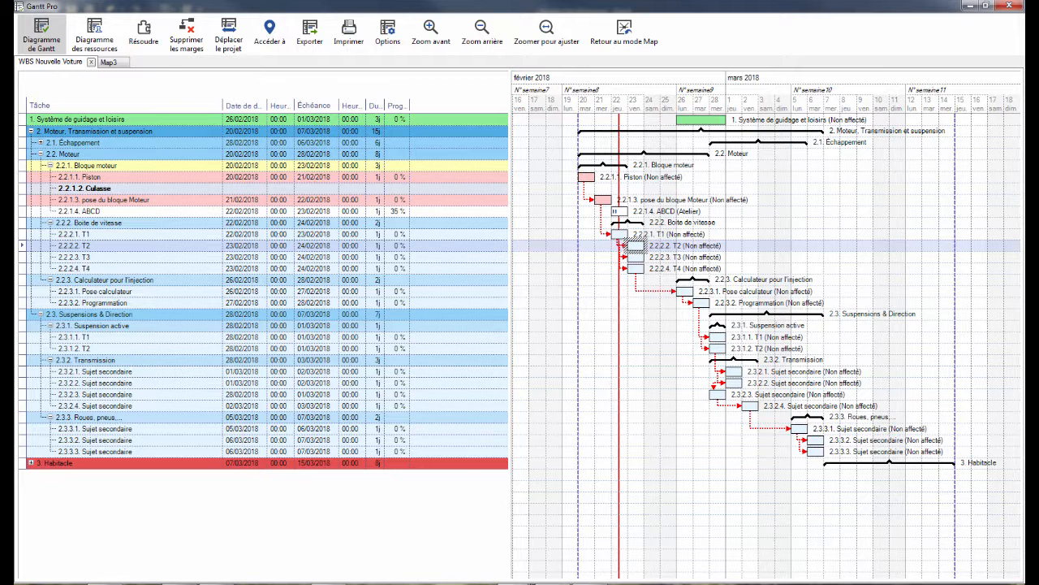
pyautogui.click(969, 7)
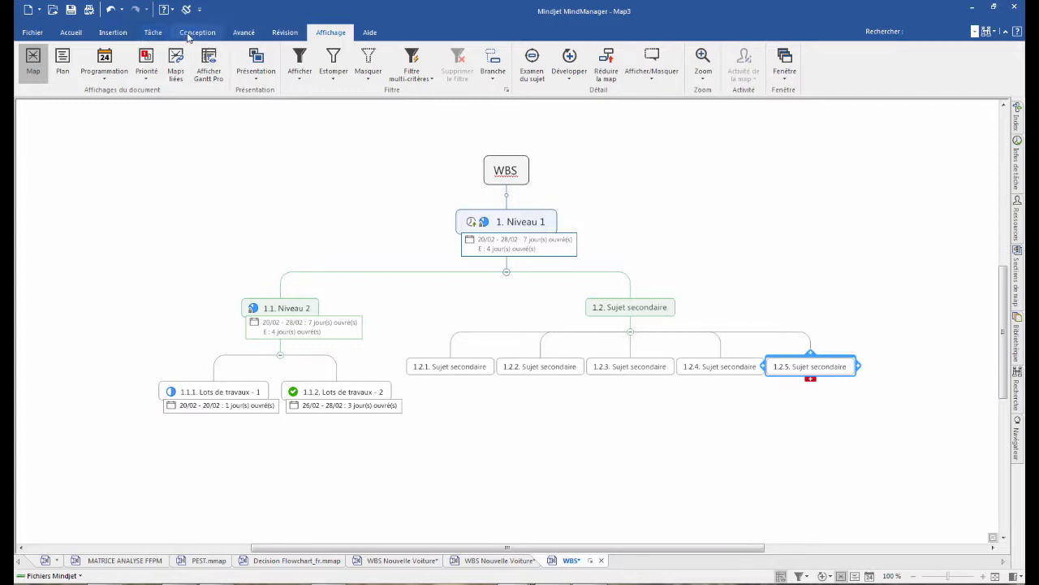
# - Rename the central topic of the WBS sample map as WBS 1
pyautogui.click(243, 33)
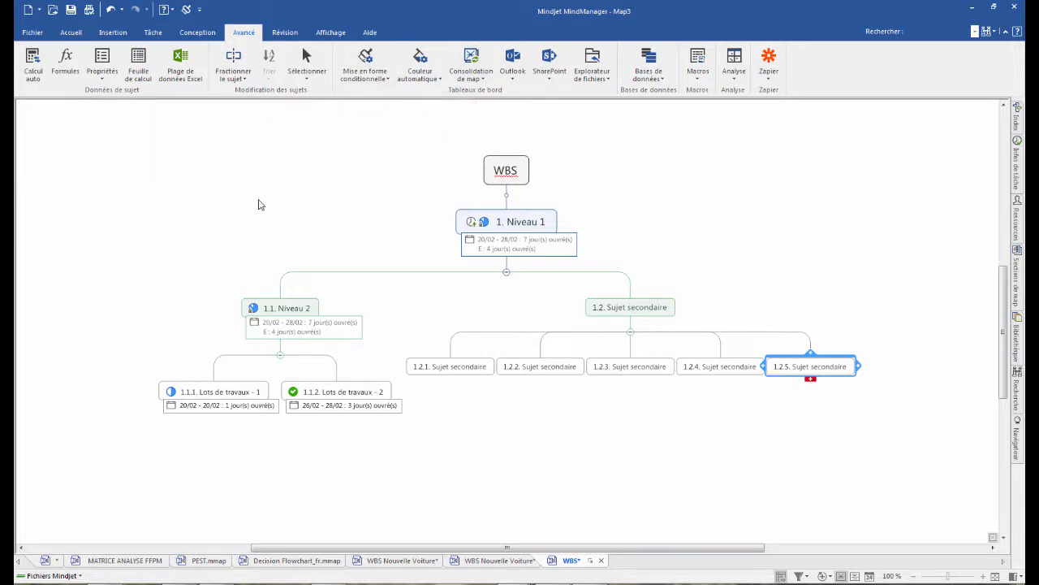
pyautogui.click(506, 169)
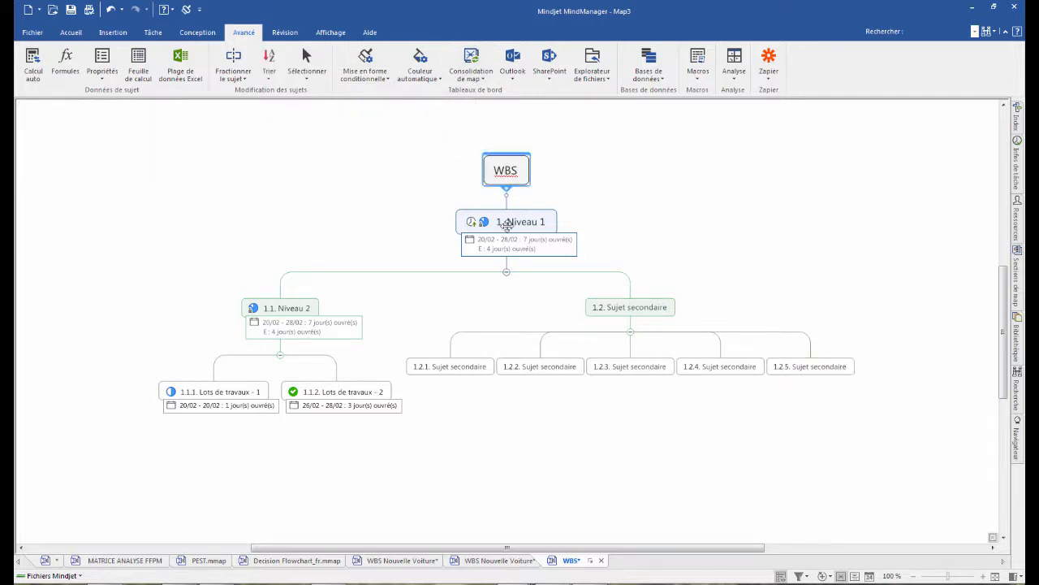
pyautogui.click(528, 175)
pyautogui.write('1')
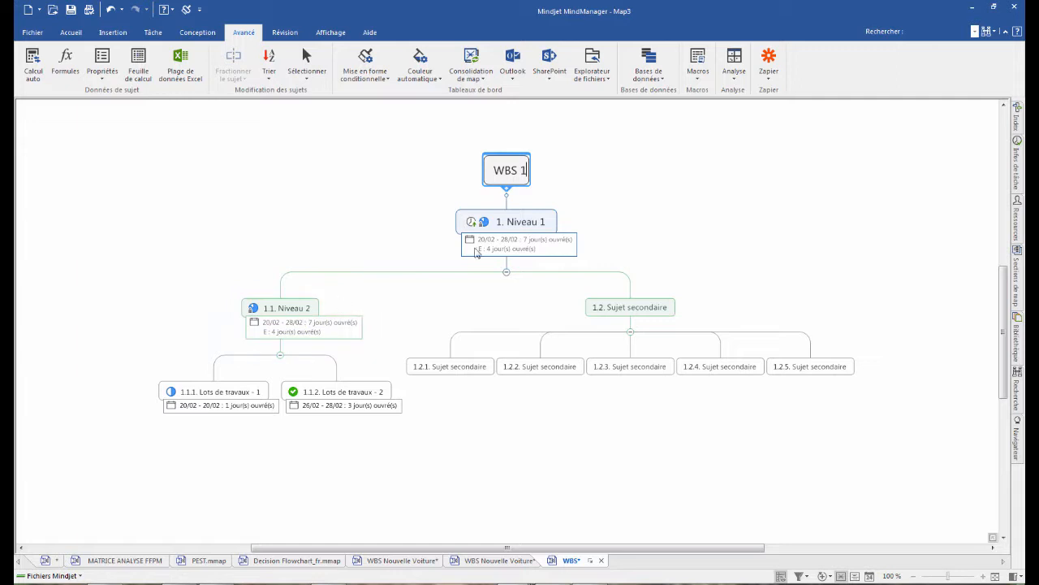
# - Fill all topics below the central topic WBS 1 with light green
pyautogui.moveTo(161, 223); pyautogui.dragTo(891, 427)
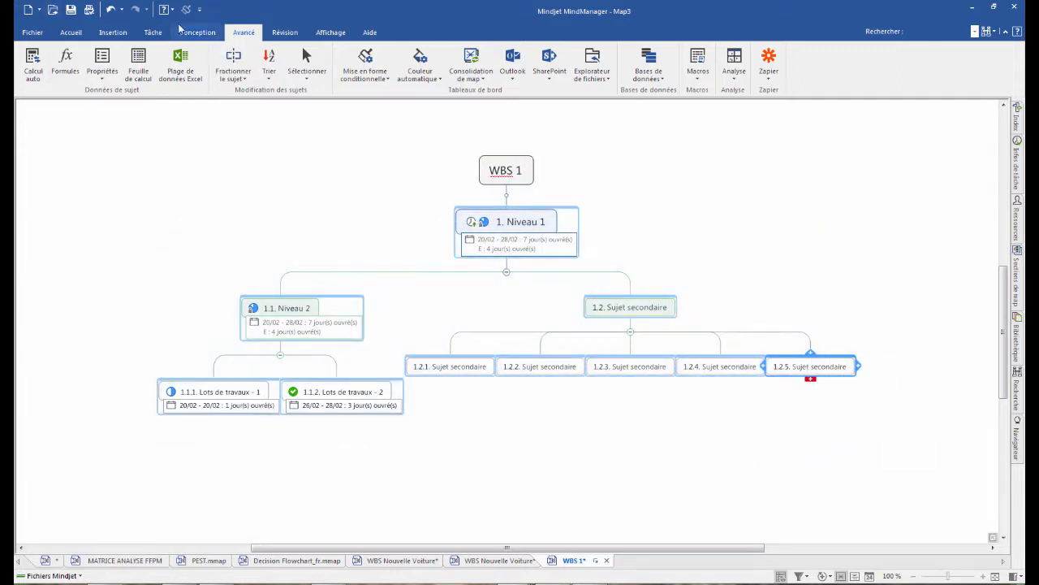
pyautogui.click(423, 75)
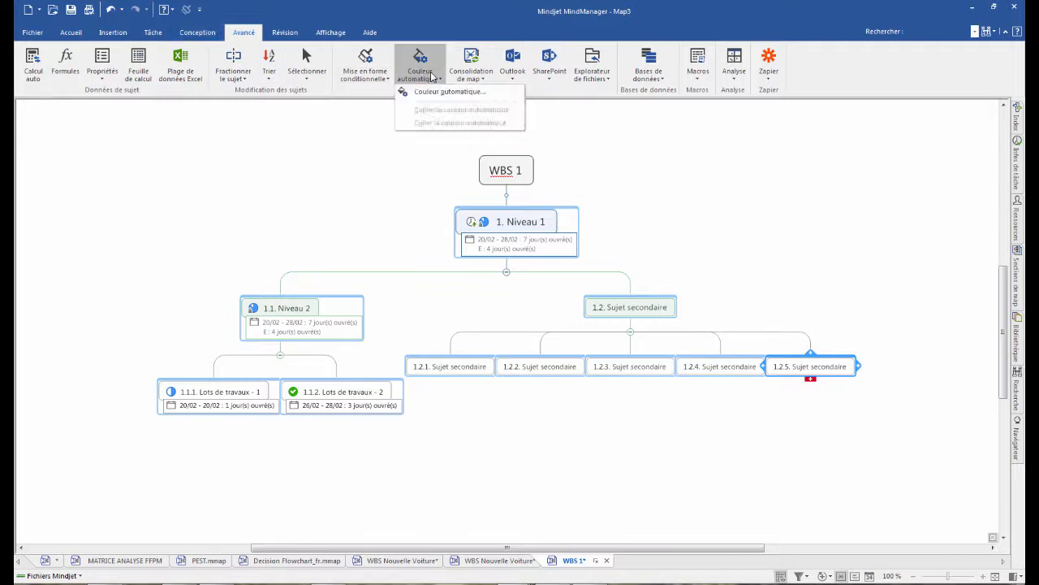
pyautogui.click(215, 34)
pyautogui.click(334, 79)
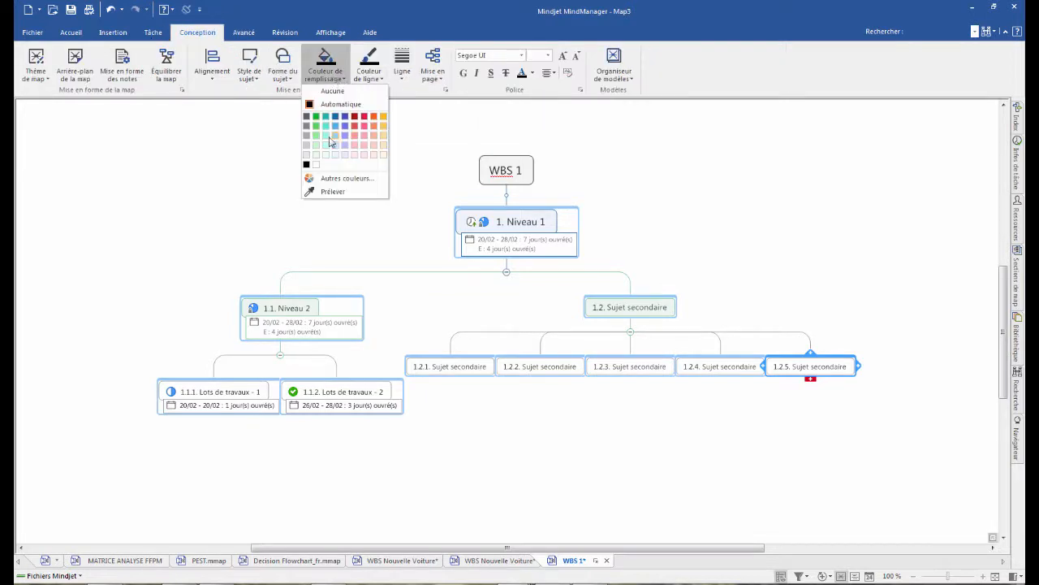
pyautogui.click(316, 136)
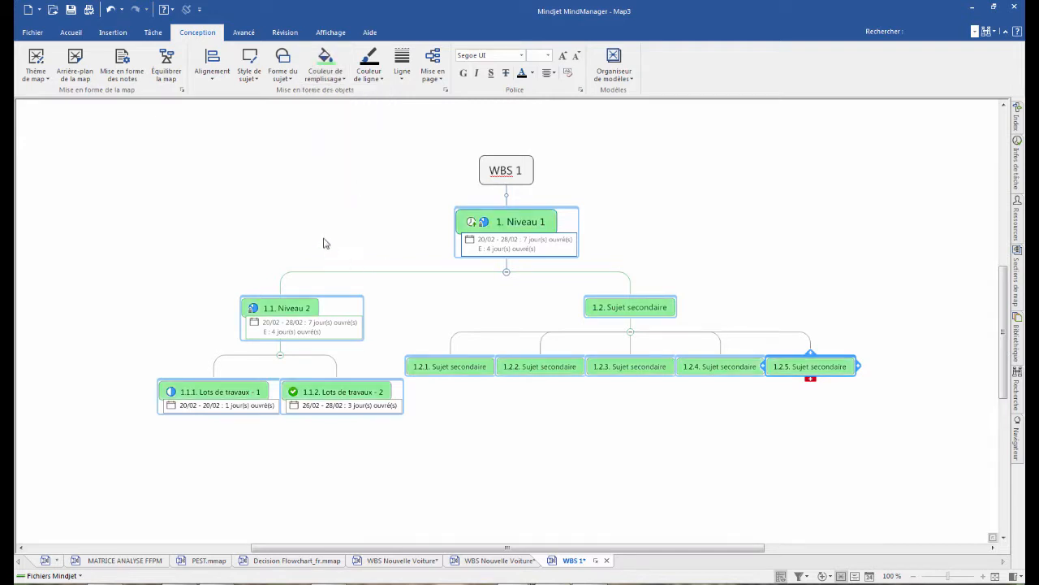
pyautogui.click(323, 242)
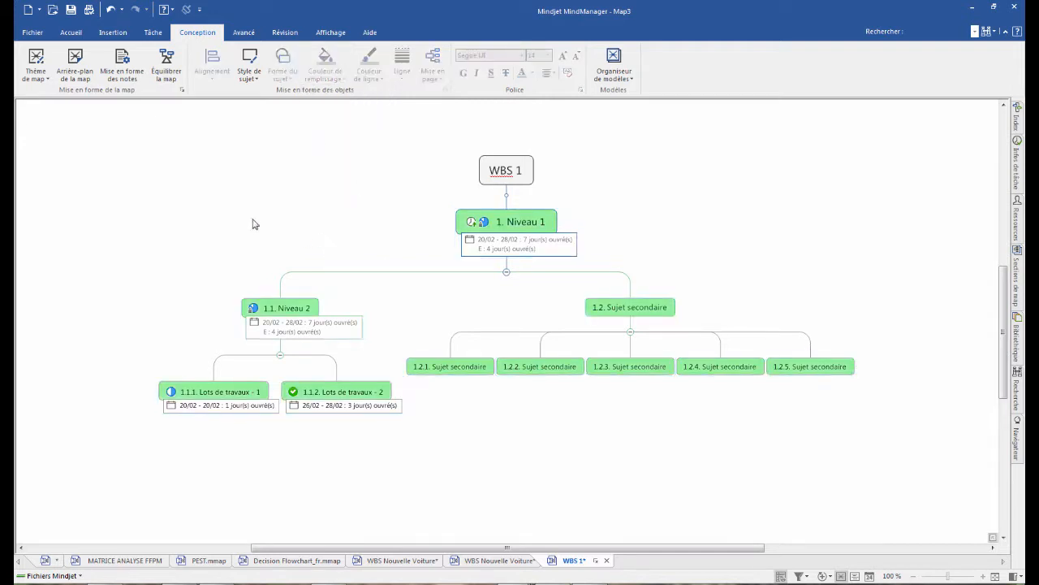
# - Save the map on the local Desktop as WBS 1.mmap
pyautogui.click(29, 34)
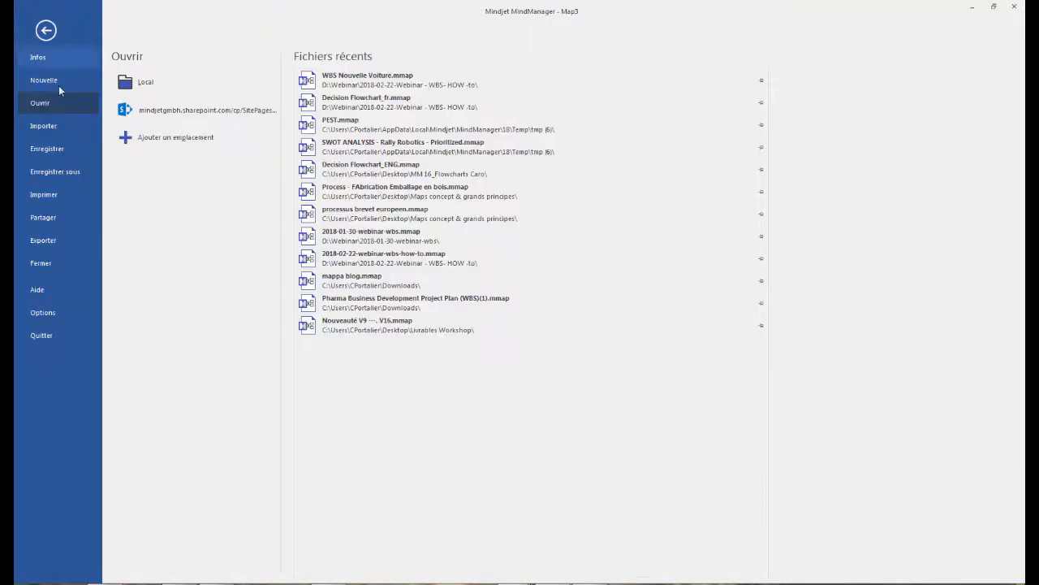
pyautogui.click(61, 172)
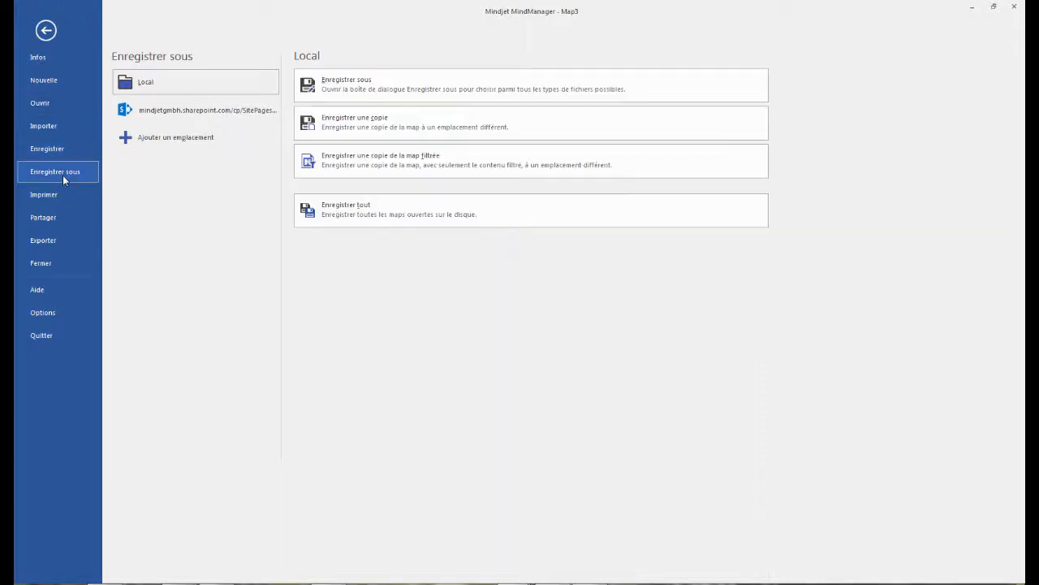
pyautogui.click(134, 91)
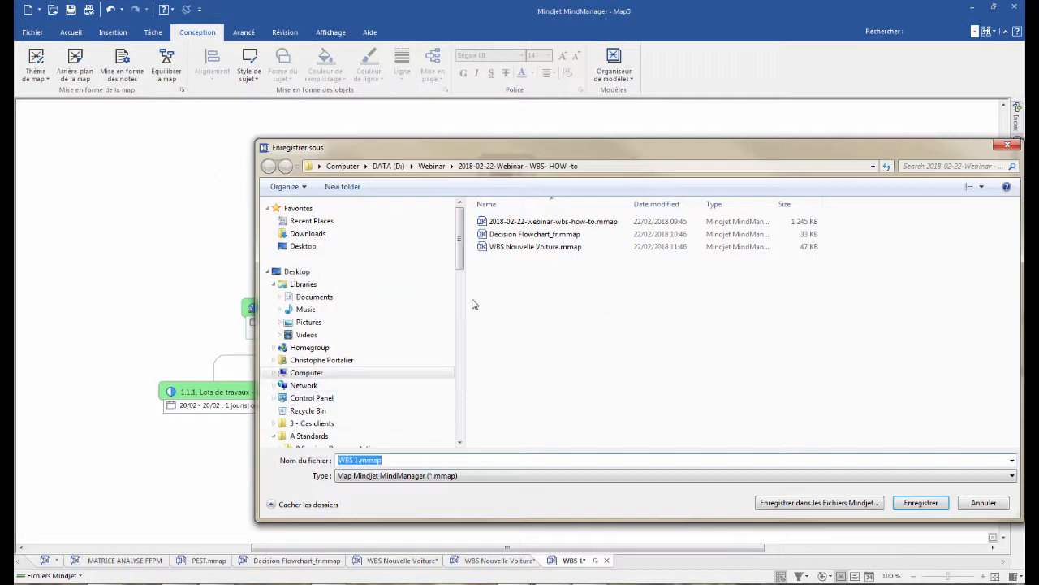
pyautogui.click(297, 271)
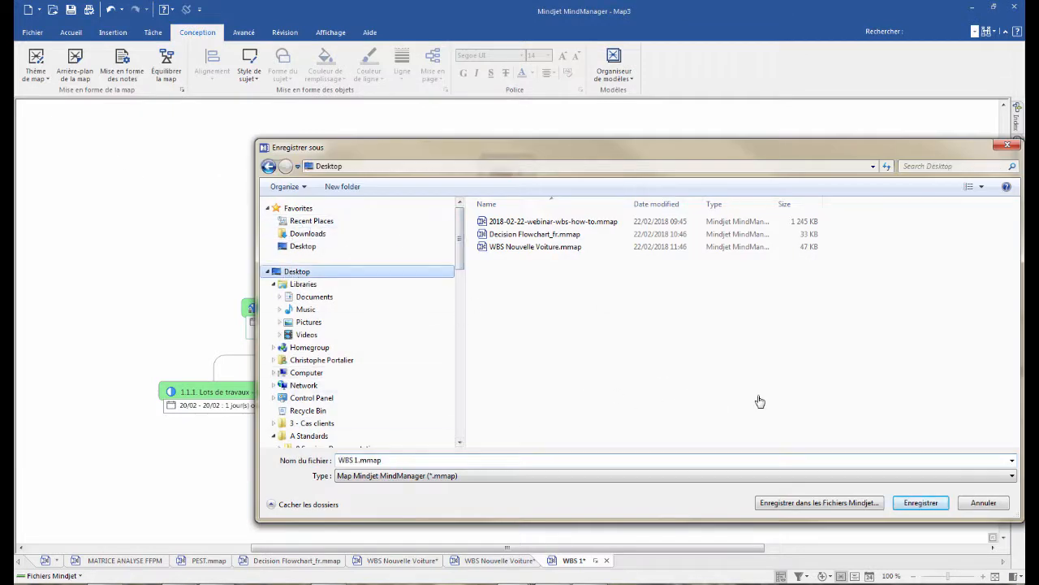
pyautogui.click(920, 502)
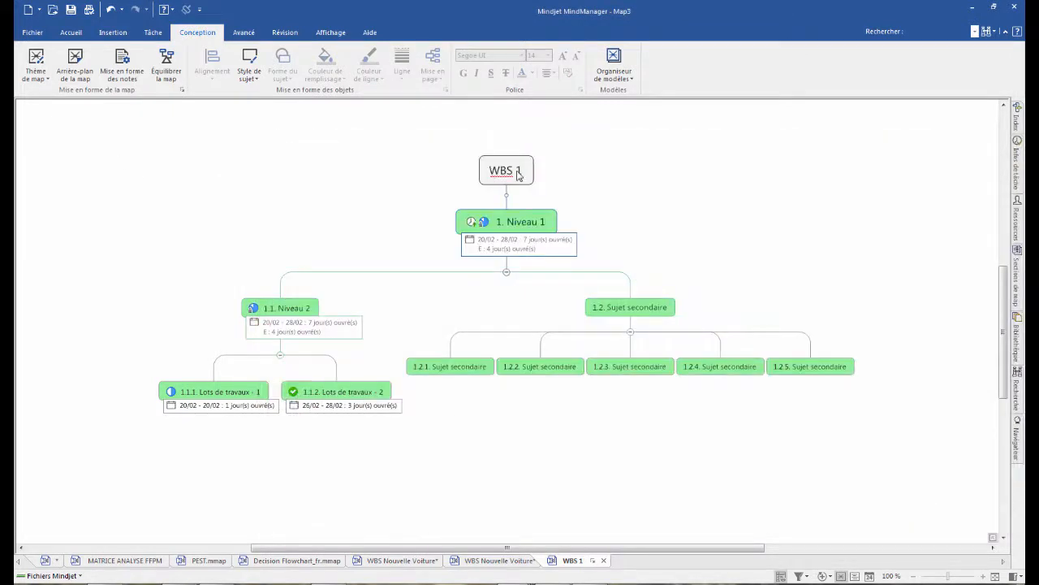
# - Rename the central topic of the map as WBS 2
pyautogui.click(524, 170)
pyautogui.press('BackSpace')
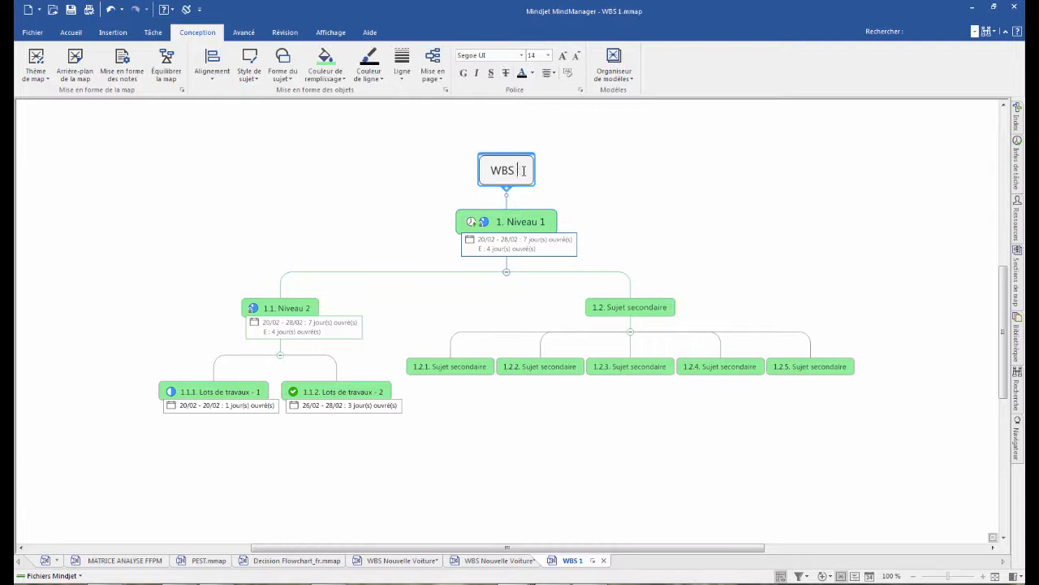
pyautogui.write('2')
# - Fill all topics below the central topic WBS 2 with light violet
pyautogui.moveTo(158, 227); pyautogui.dragTo(844, 448)
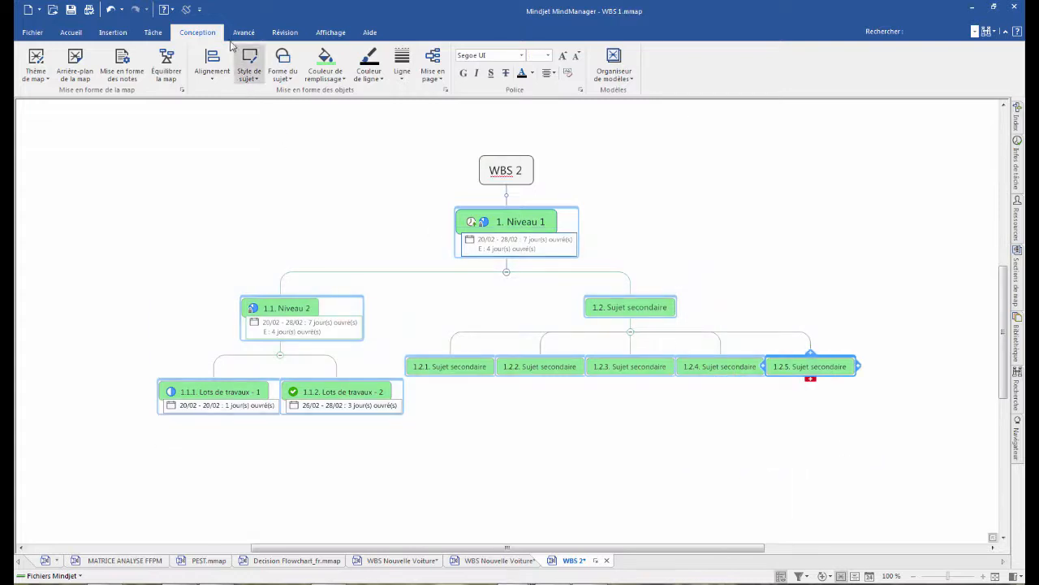
pyautogui.click(339, 78)
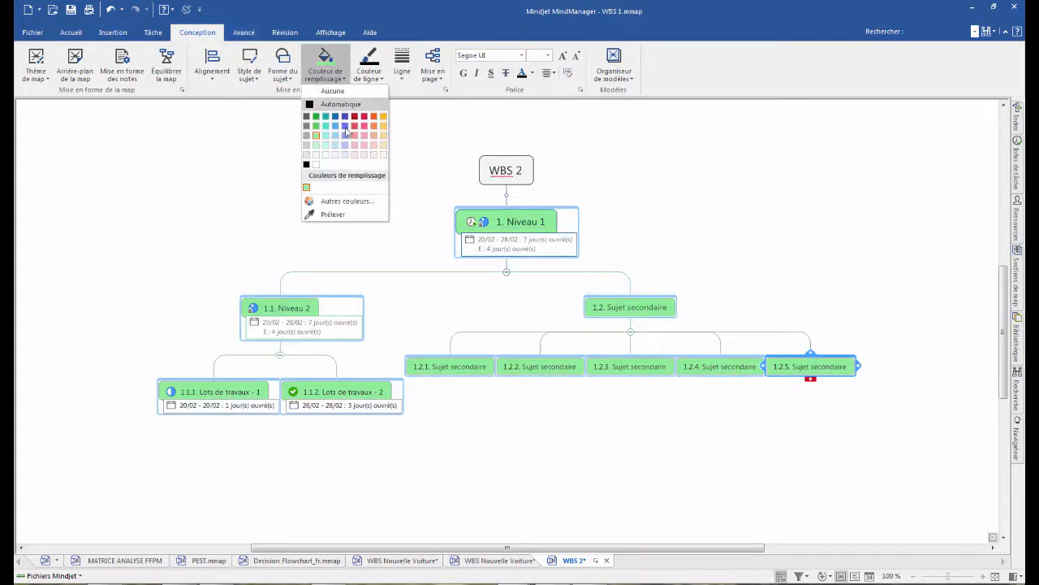
pyautogui.click(346, 136)
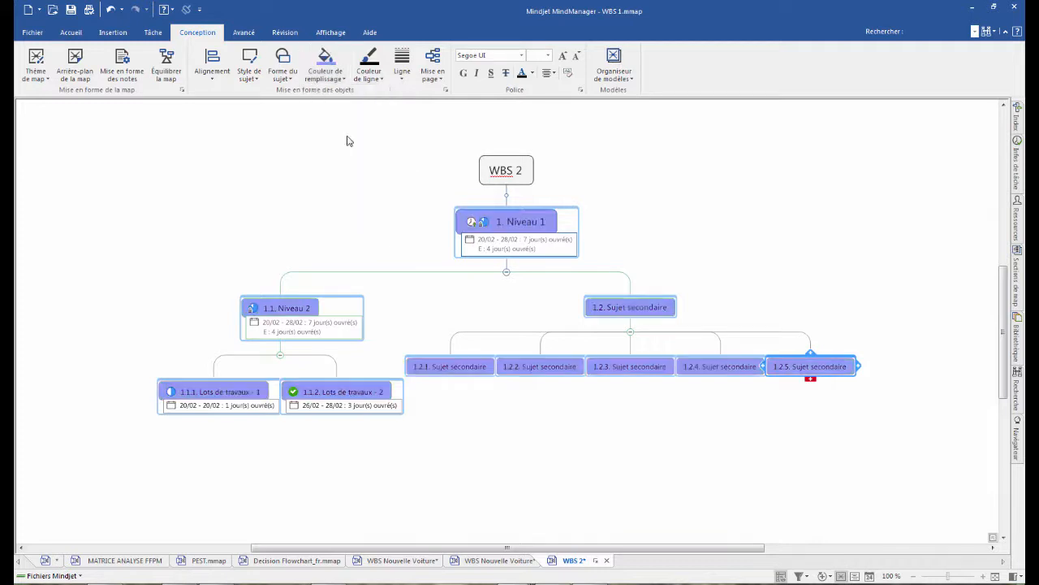
# - Save the violet map as a separate file named WBS 2.mmap on the Desktop and clear the topic selection
pyautogui.click(33, 32)
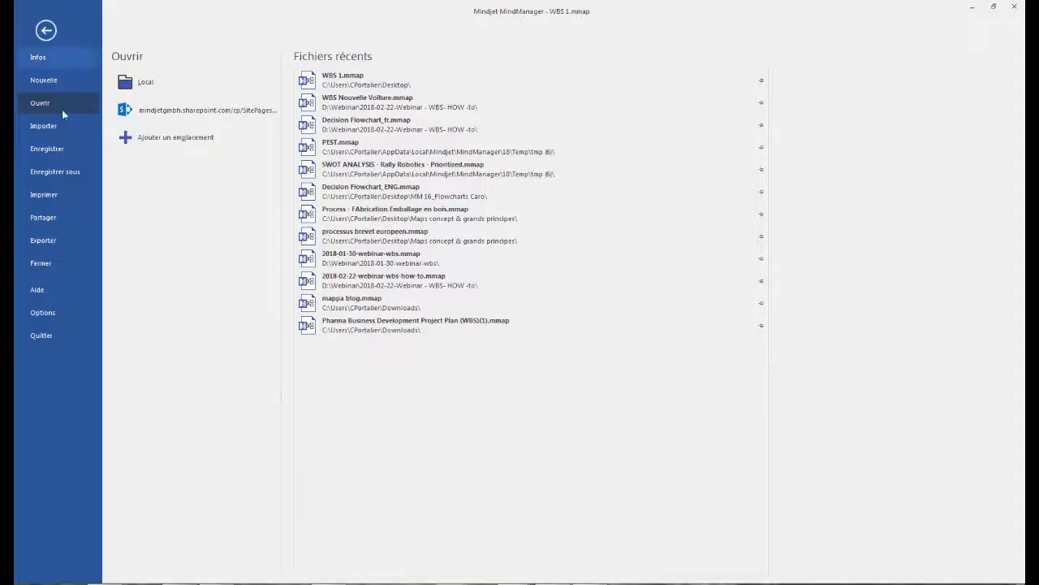
pyautogui.click(73, 171)
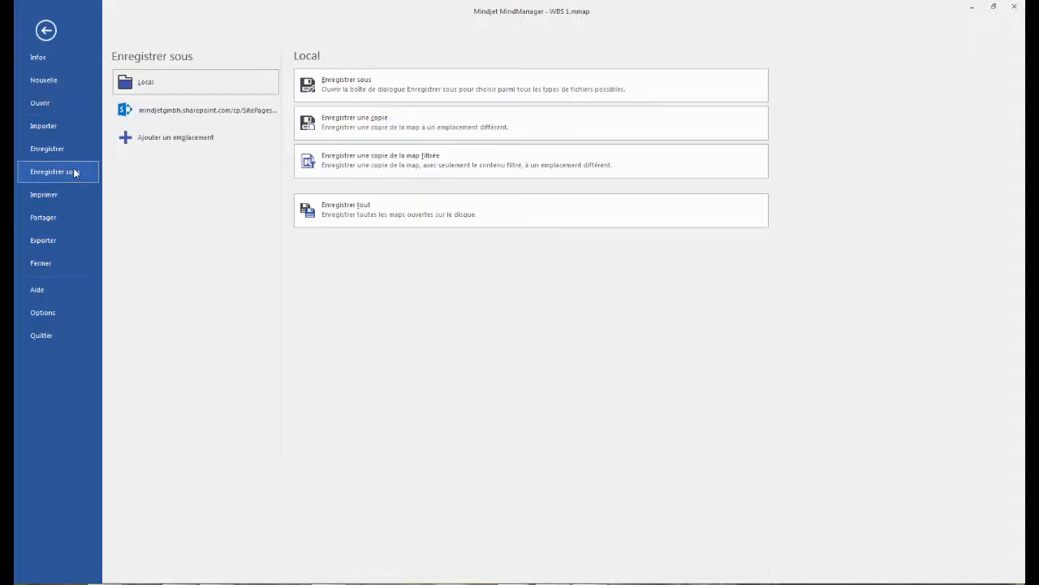
pyautogui.click(145, 84)
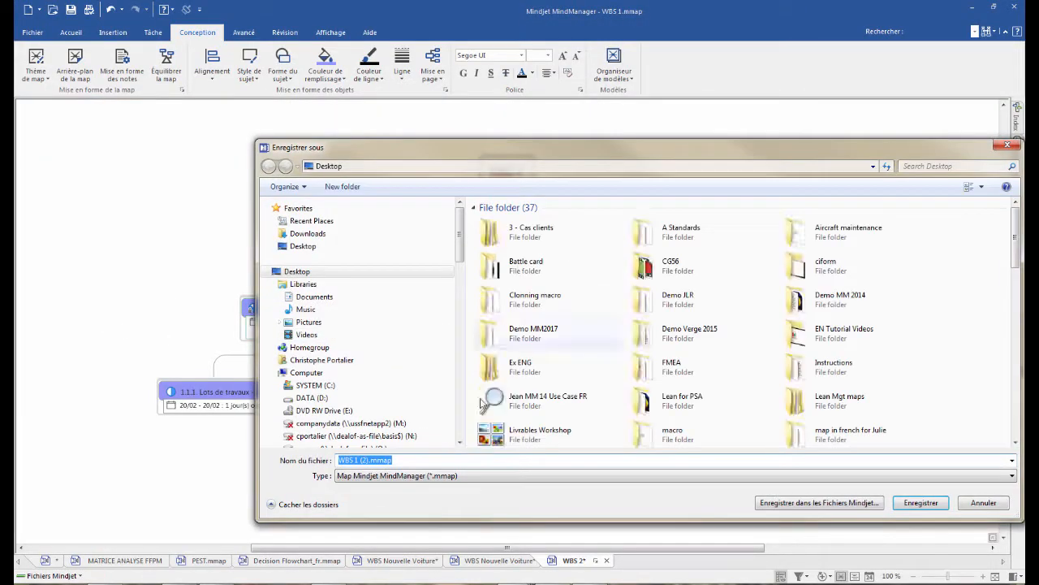
pyautogui.click(357, 461)
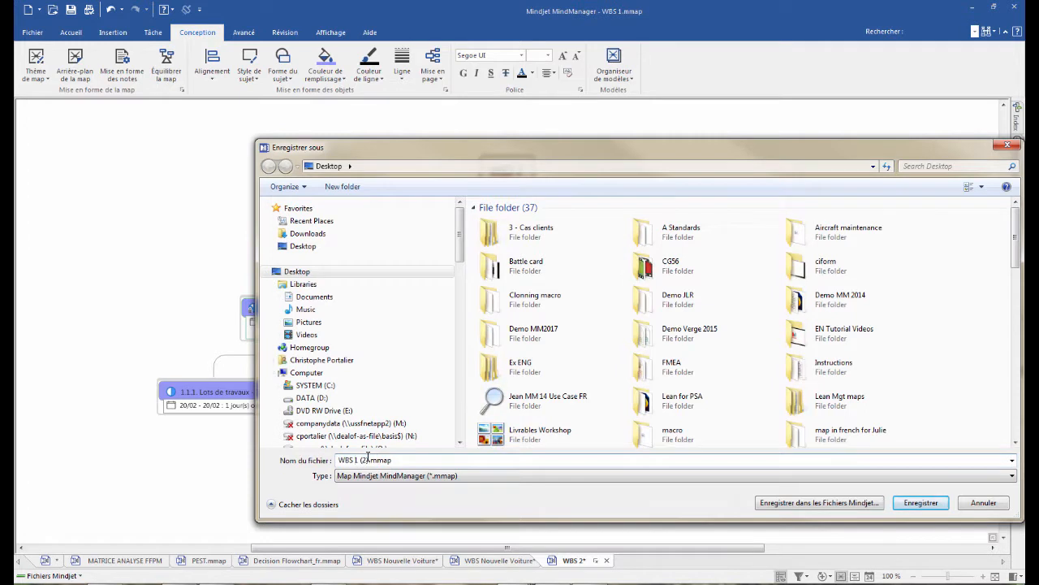
pyautogui.press('BackSpace')
pyautogui.press('BackSpace')
pyautogui.press('BackSpace')
pyautogui.press('Return')
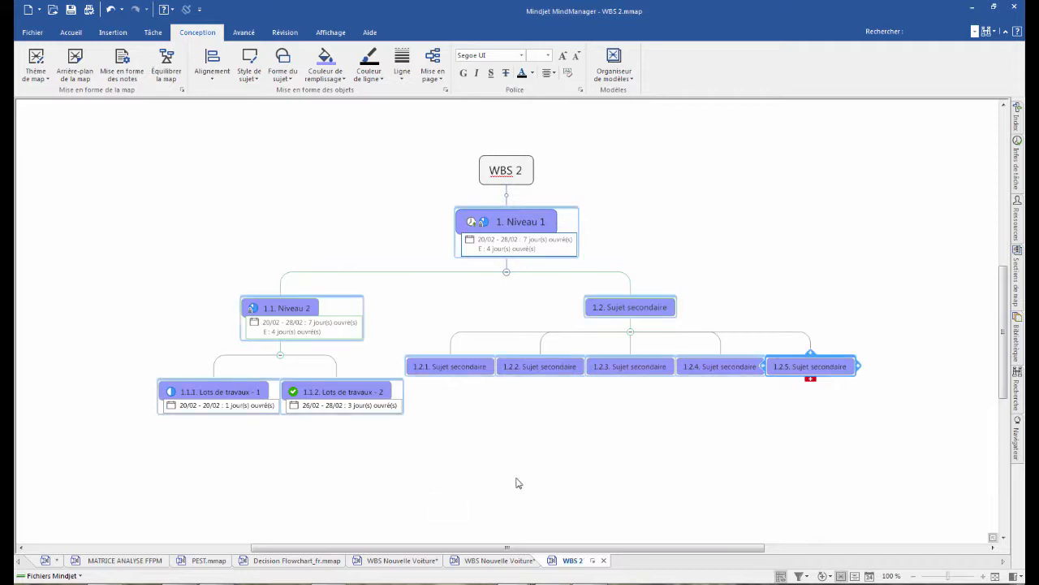
pyautogui.click(718, 285)
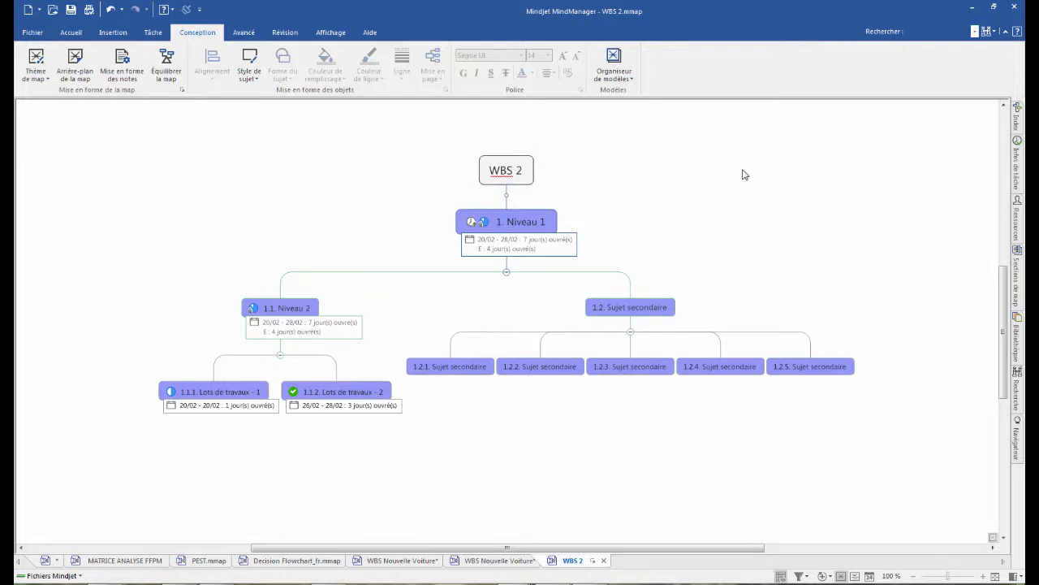
# - Create a new map from the blank Map organigramme template and name its central topic Conso
pyautogui.click(32, 34)
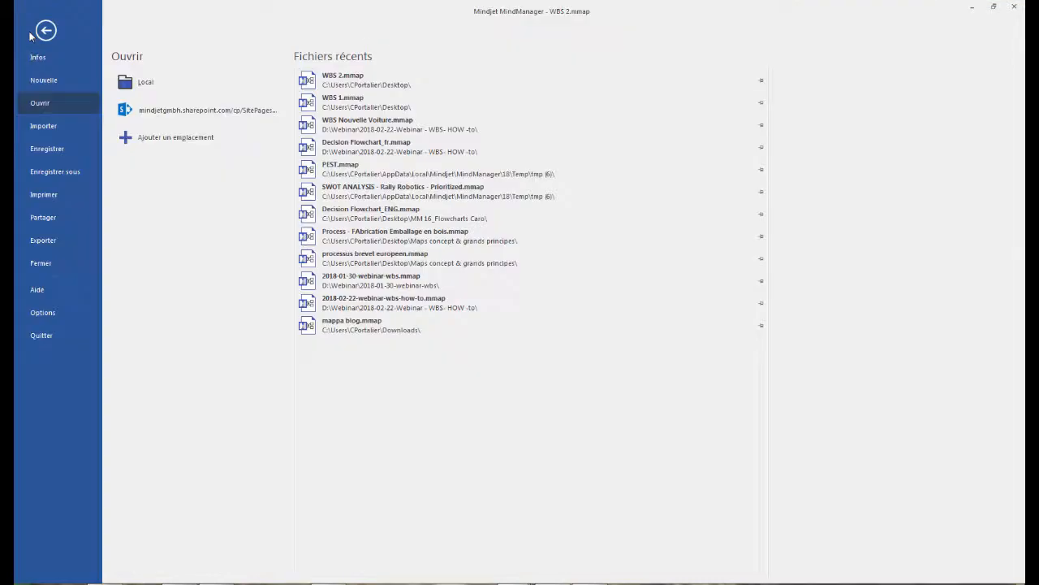
pyautogui.click(44, 81)
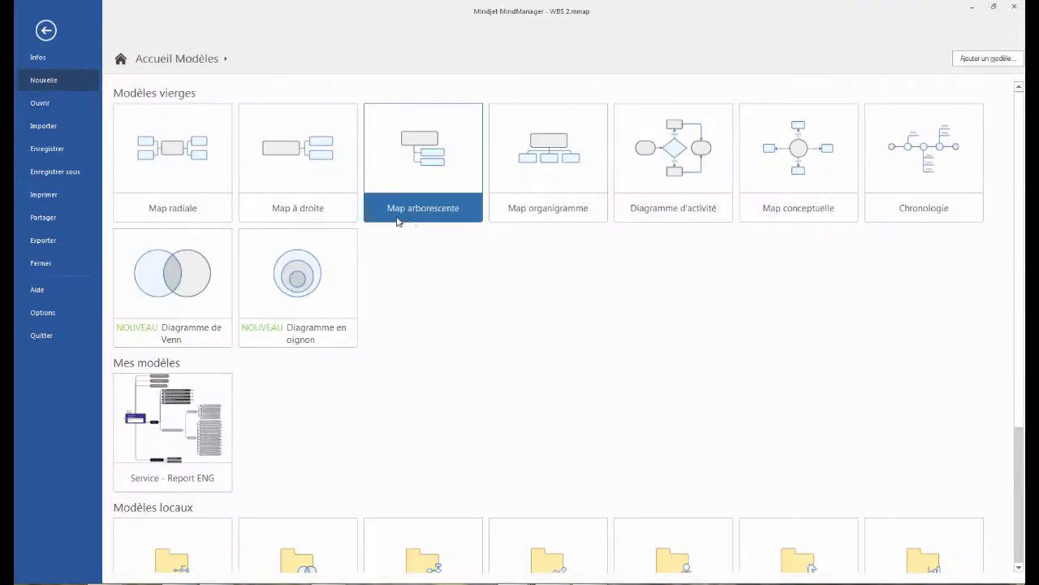
pyautogui.click(544, 150)
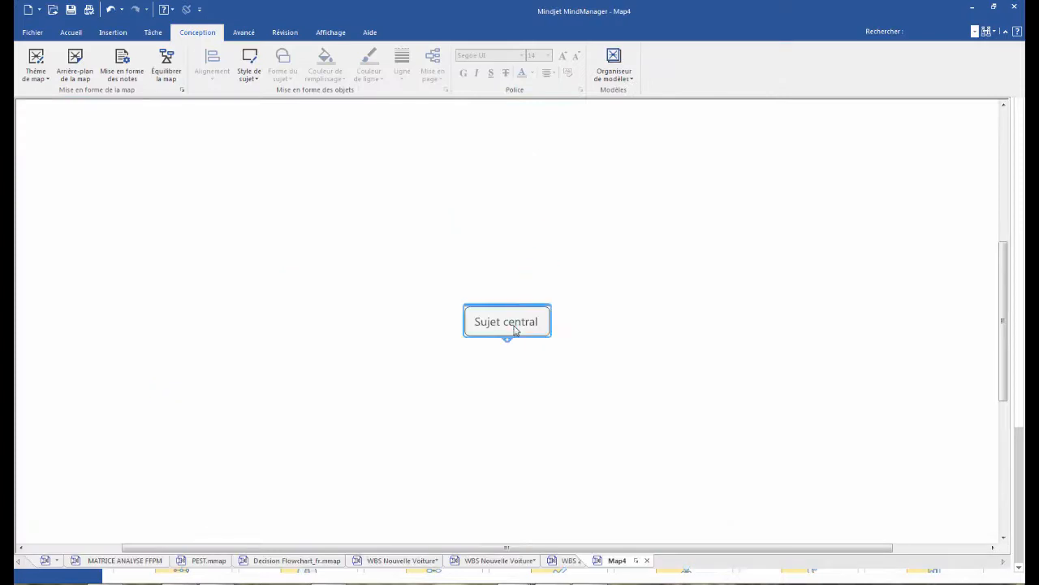
pyautogui.click(514, 329)
pyautogui.write('Conso')
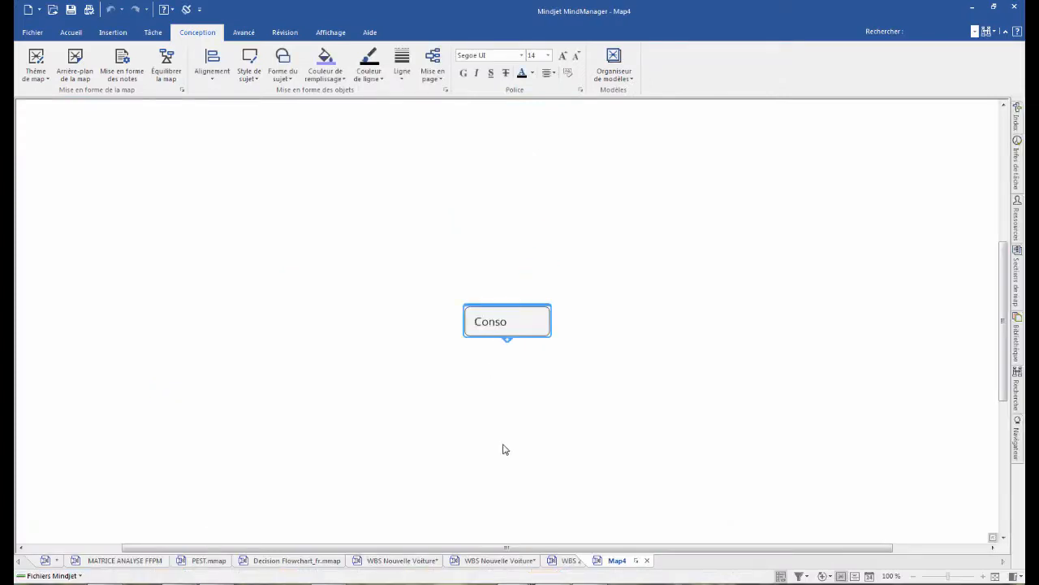
pyautogui.press('Return')
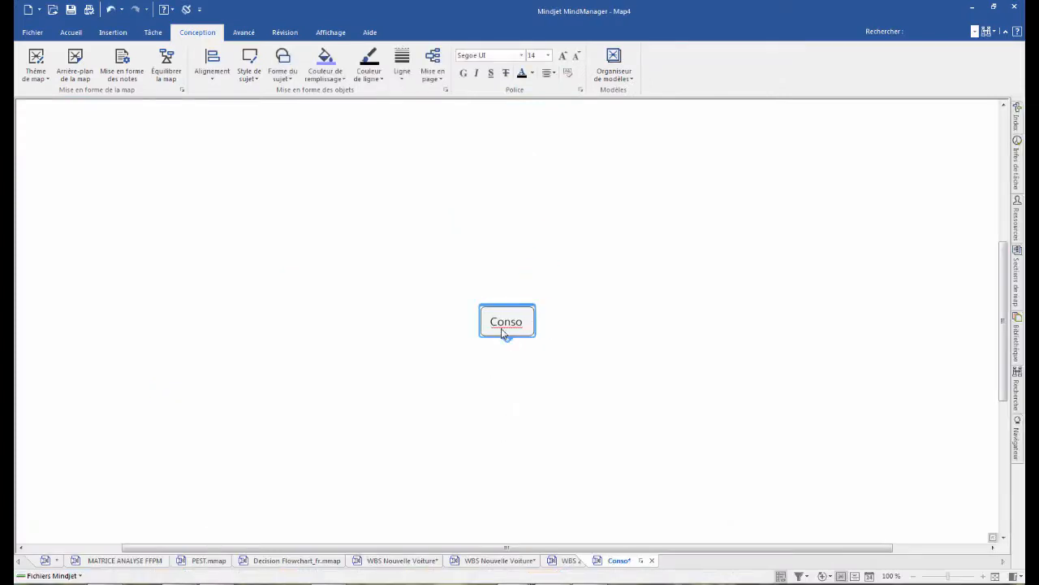
# - Insert a map consolidation of WBS 1.mmap from the Desktop under Conso, using its WBS 1 topic only
pyautogui.click(243, 34)
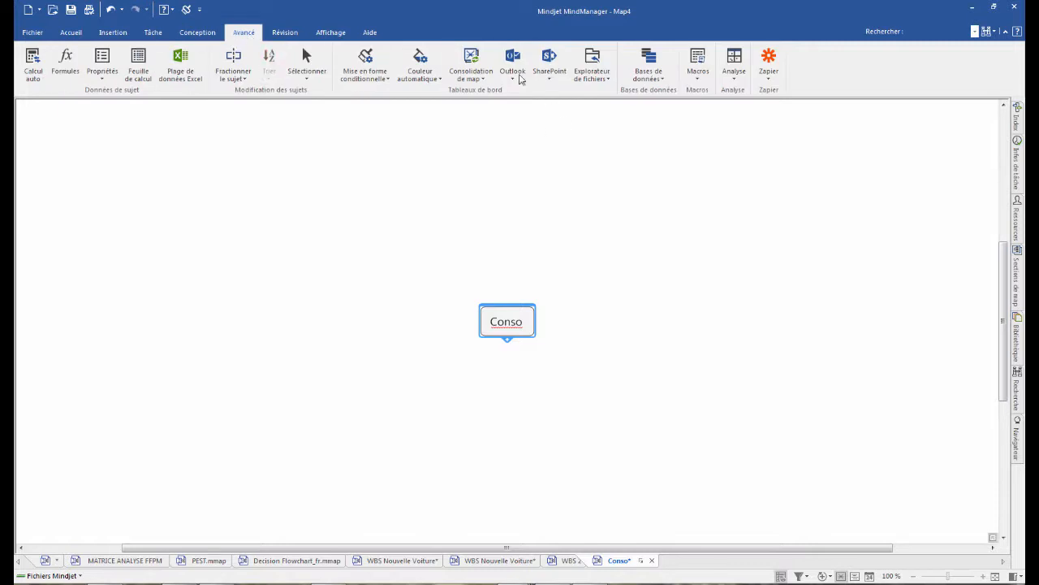
pyautogui.click(473, 69)
pyautogui.click(503, 94)
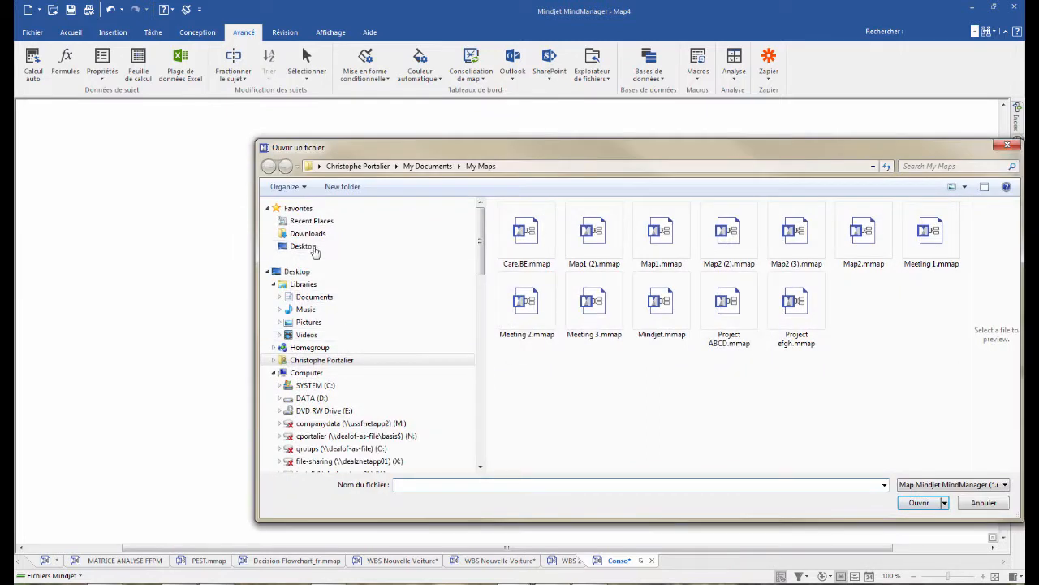
pyautogui.click(297, 271)
pyautogui.scroll(-5, 894, 276)
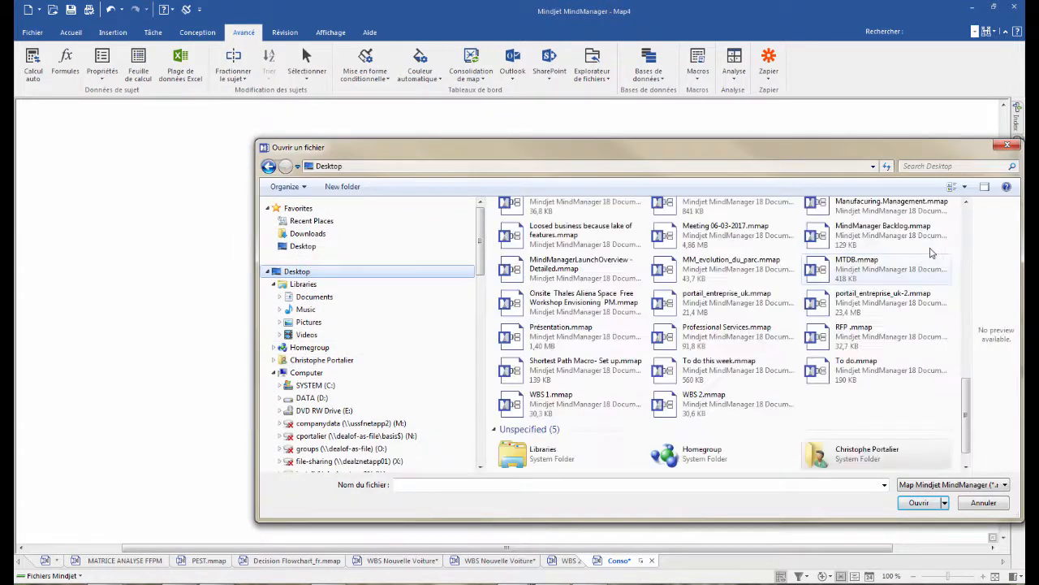
pyautogui.doubleClick(540, 404)
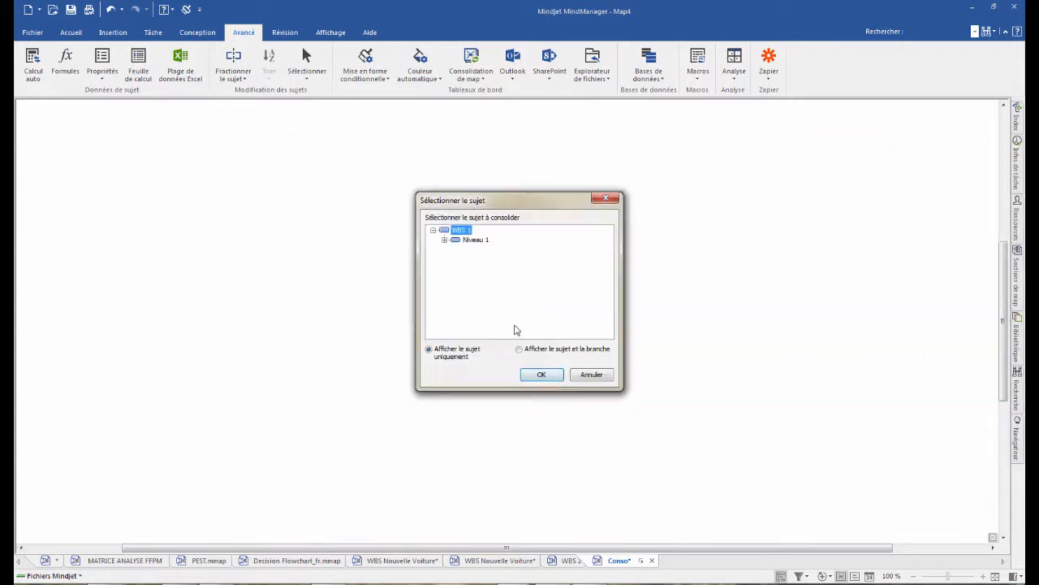
pyautogui.click(444, 241)
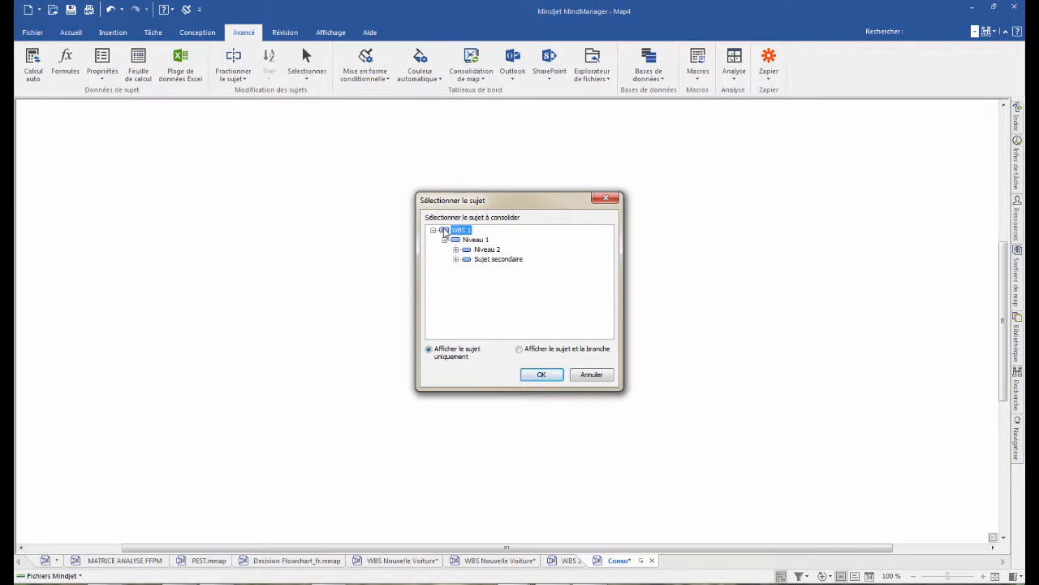
pyautogui.click(548, 376)
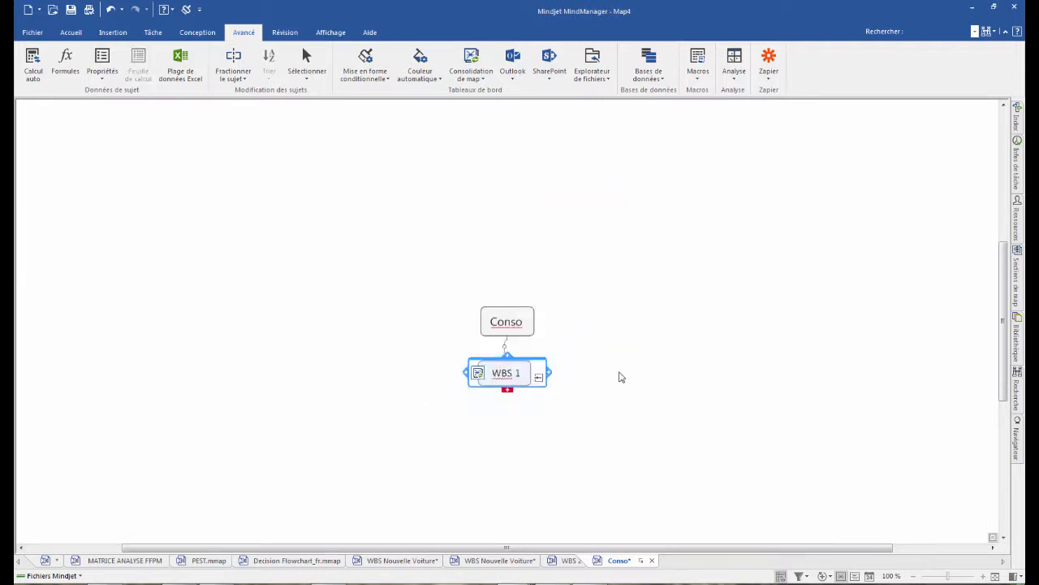
# - Insert a second map consolidation under Conso from WBS 2.mmap on the Desktop
pyautogui.click(504, 321)
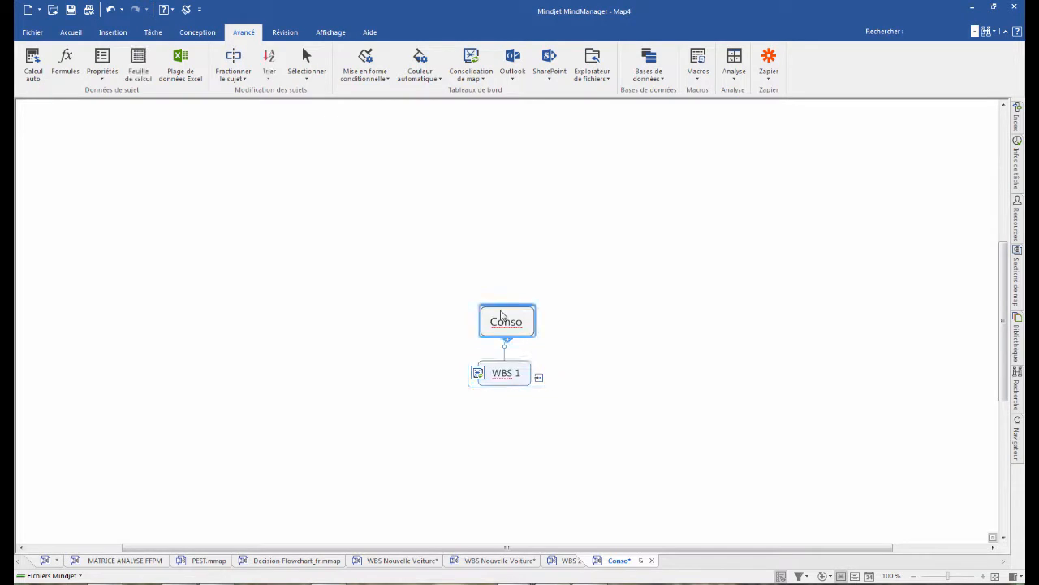
pyautogui.click(469, 71)
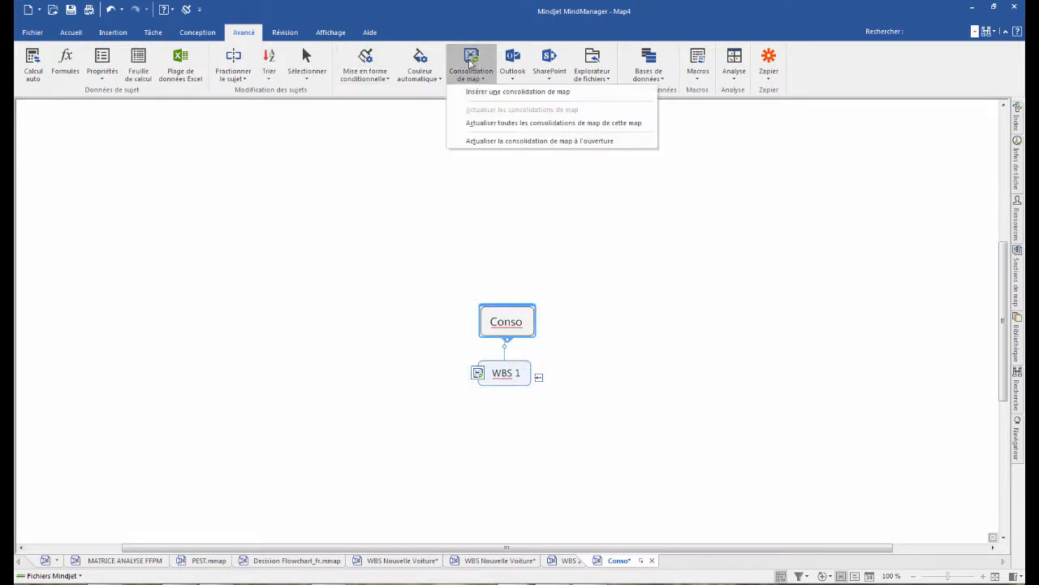
pyautogui.click(512, 91)
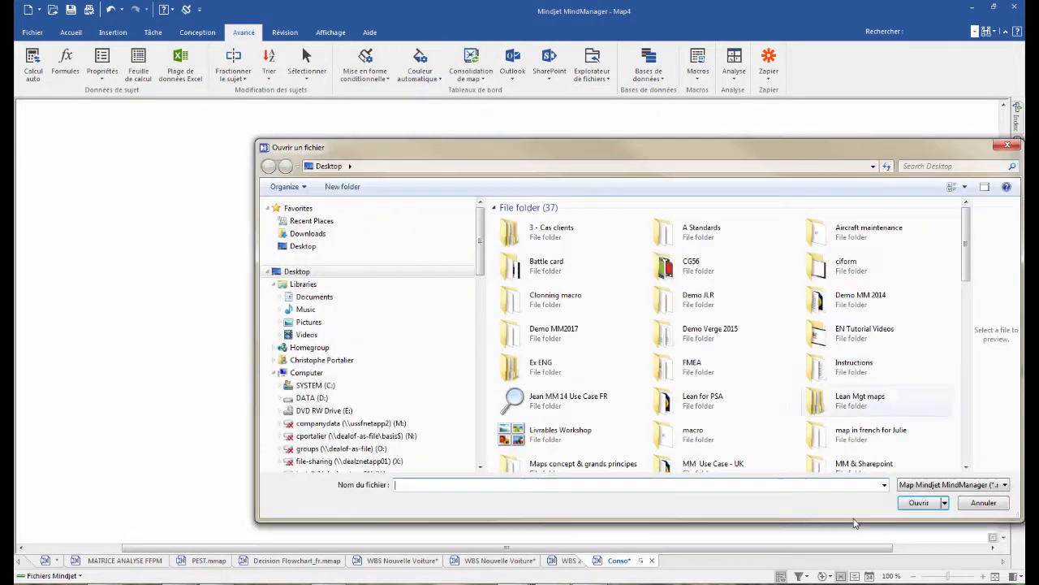
pyautogui.moveTo(966, 276); pyautogui.dragTo(976, 461)
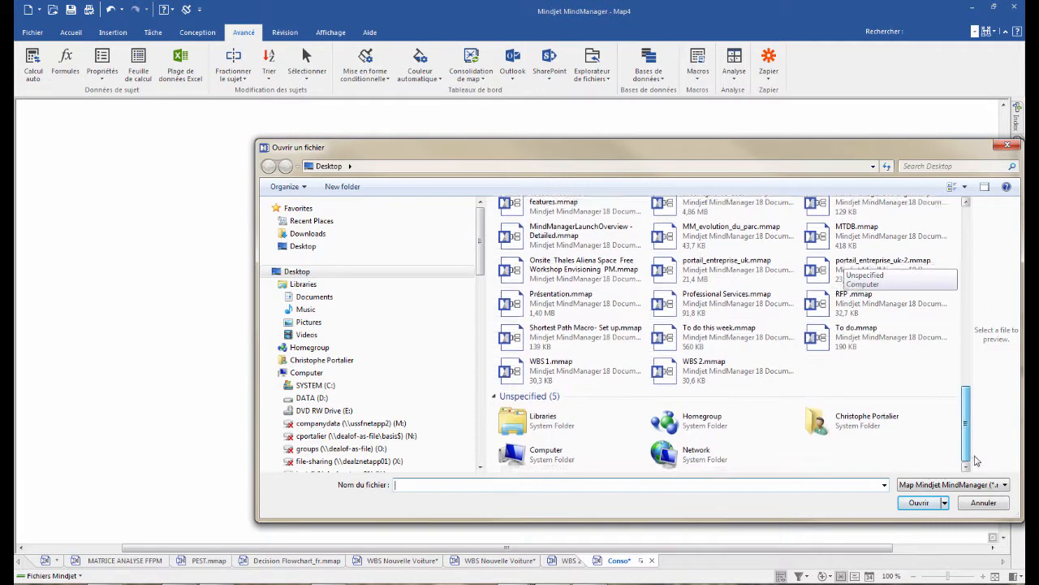
pyautogui.doubleClick(678, 371)
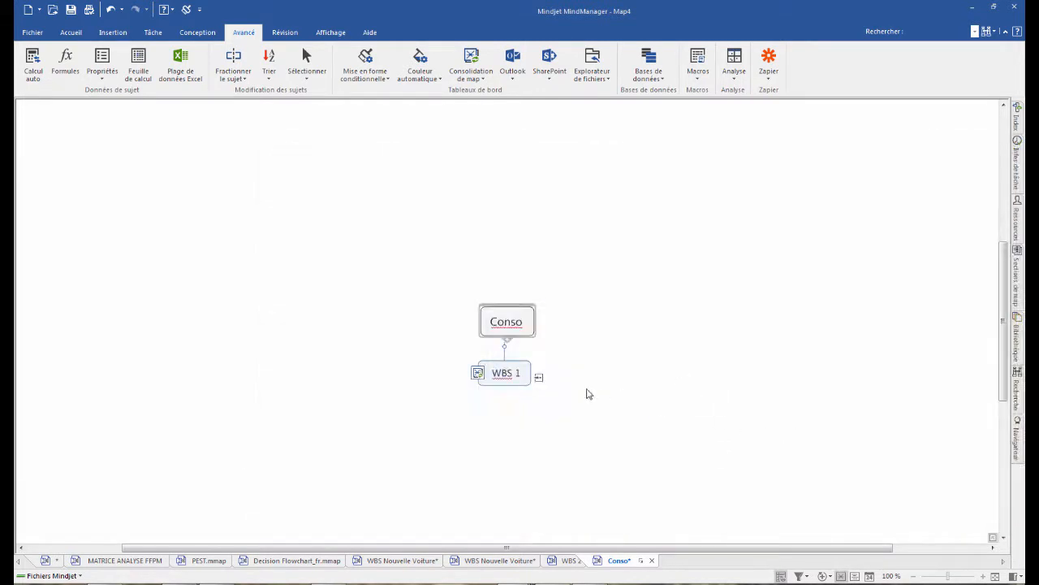
pyautogui.click(544, 377)
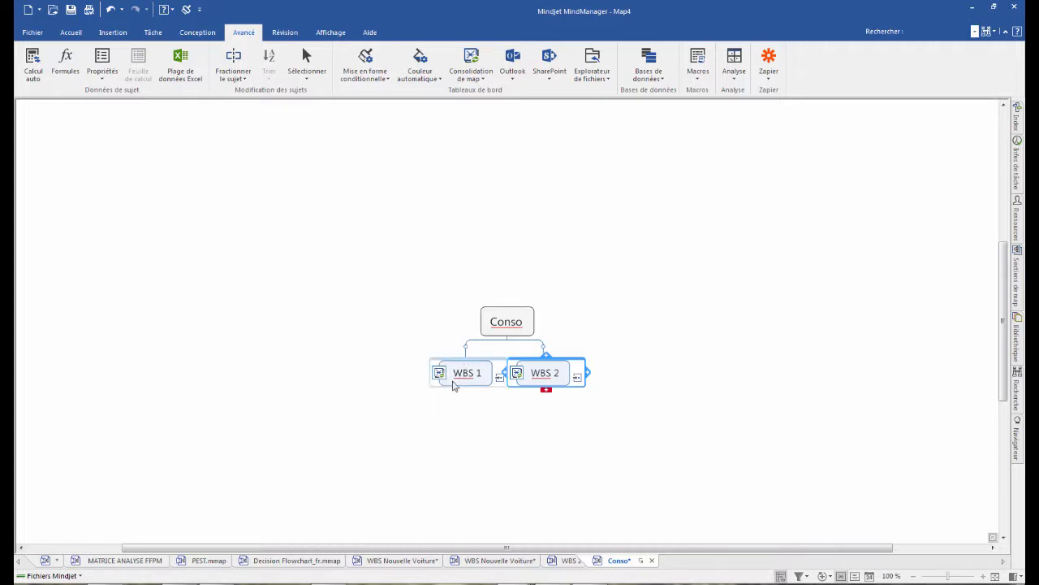
# - Set the WBS 1 consolidation to show the topic together with its branch
pyautogui.keyDown('ctrl'); pyautogui.scroll(2, 665, 398); pyautogui.keyUp('ctrl')
pyautogui.scroll(-2, 671, 391)
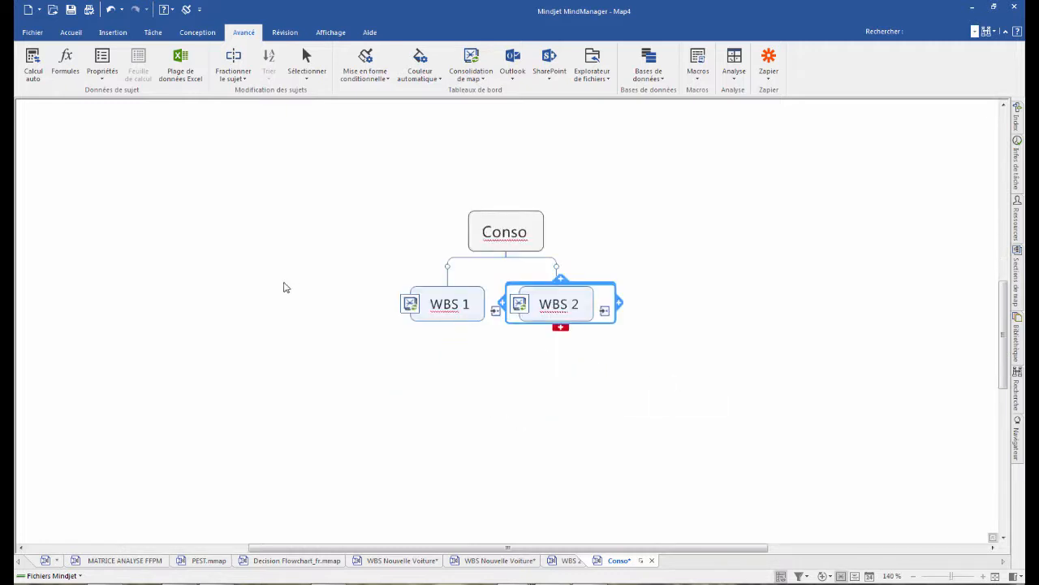
pyautogui.rightClick(409, 306)
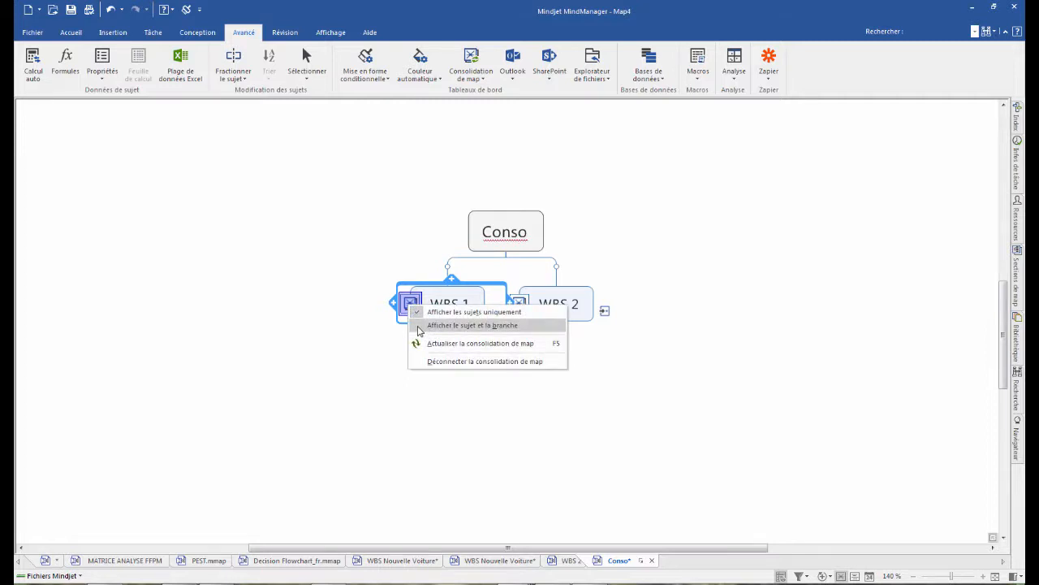
pyautogui.click(419, 329)
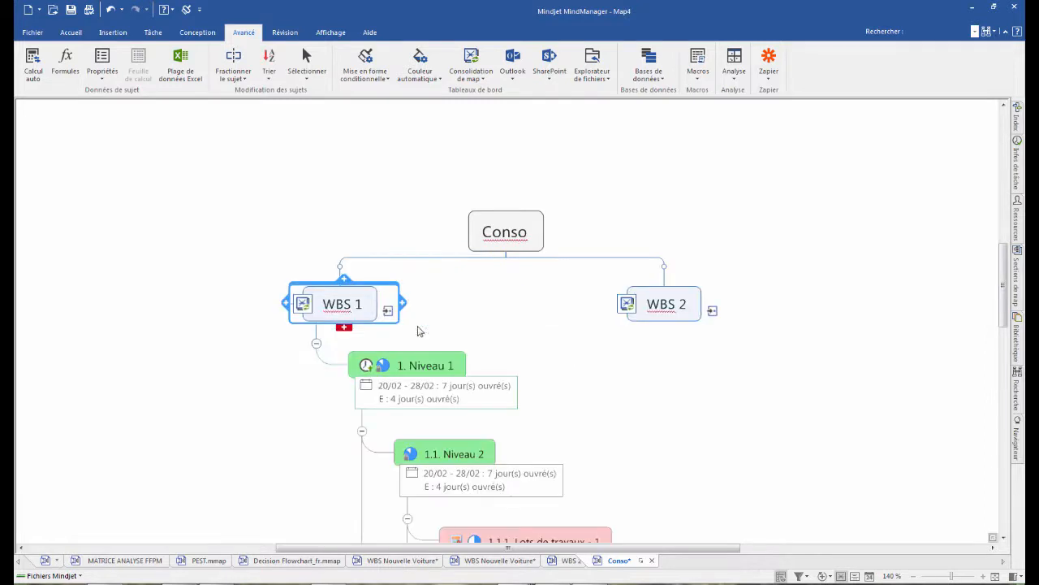
# - Set the WBS 2 consolidation to show the topic together with its branch
pyautogui.rightClick(628, 307)
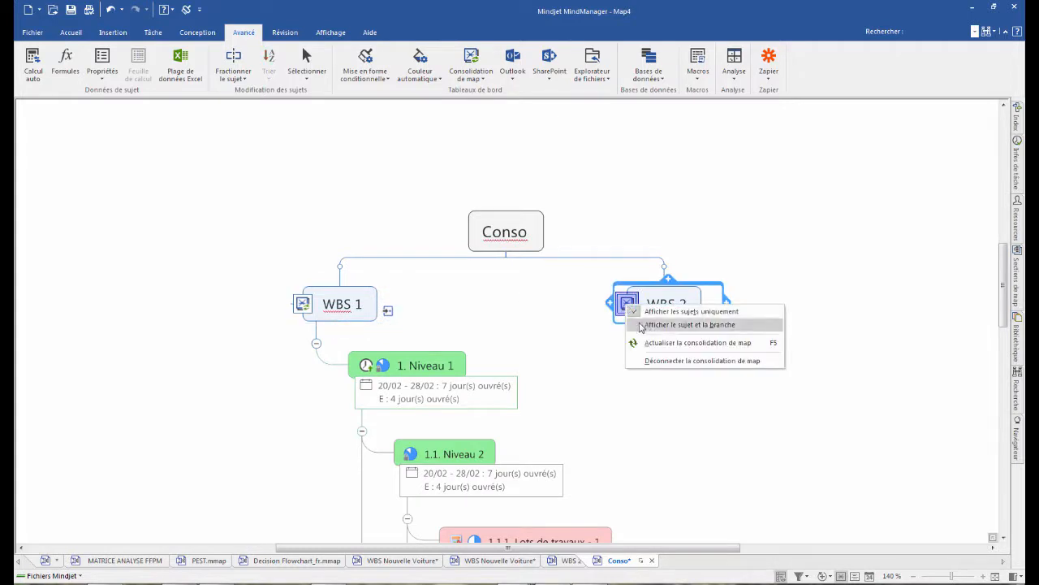
pyautogui.click(637, 325)
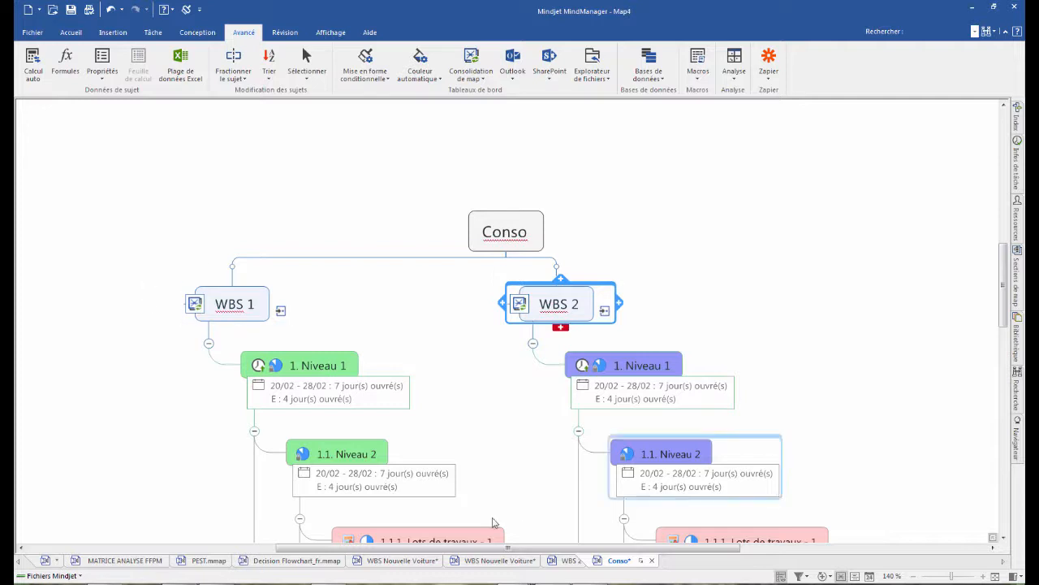
pyautogui.scroll(-1, 566, 367)
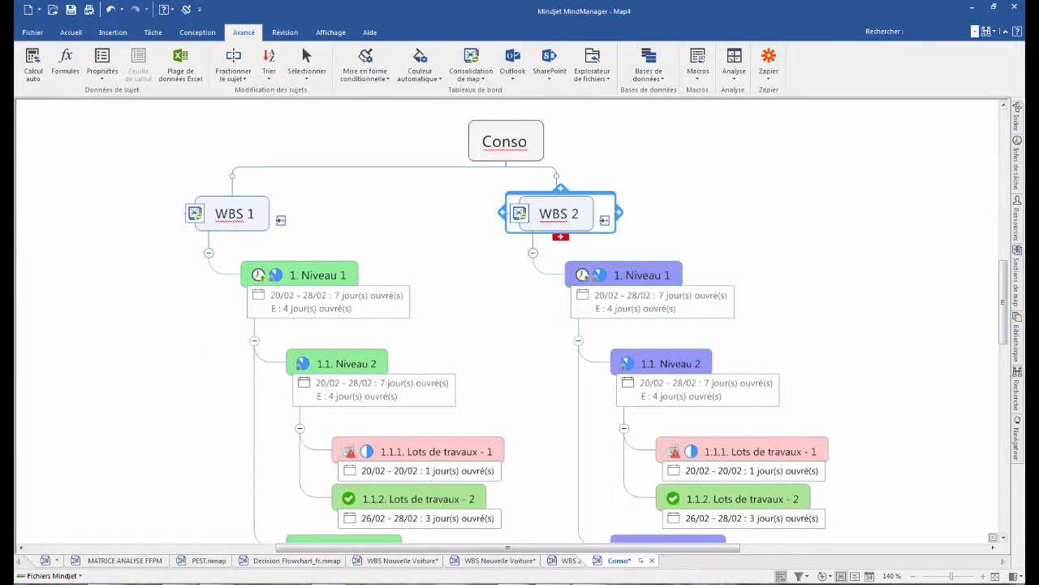
# - Turn off highlighting of overdue, at-risk and completed tasks in the Conso map's calendar and display options
pyautogui.click(1019, 166)
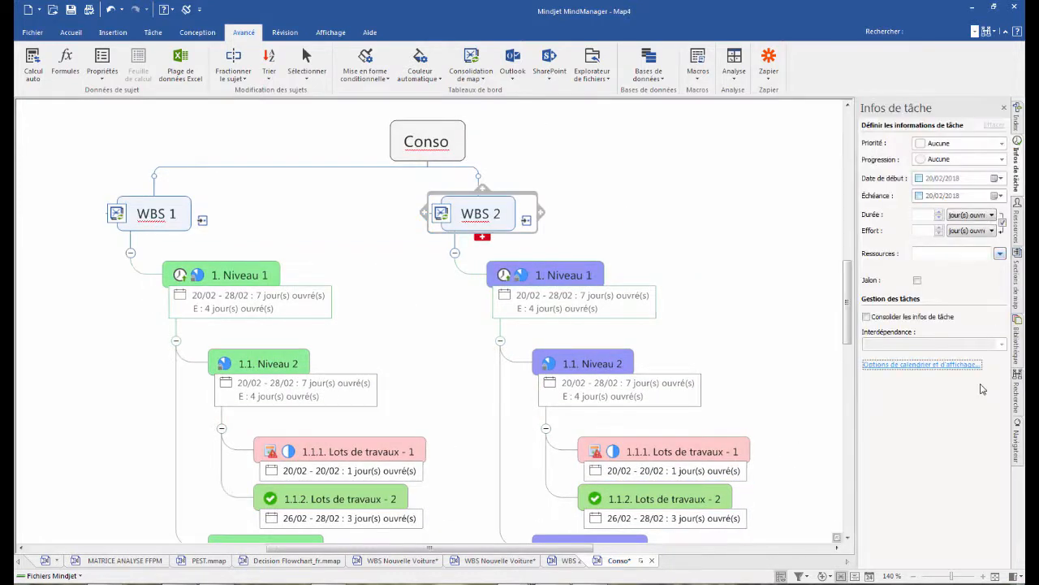
pyautogui.click(934, 364)
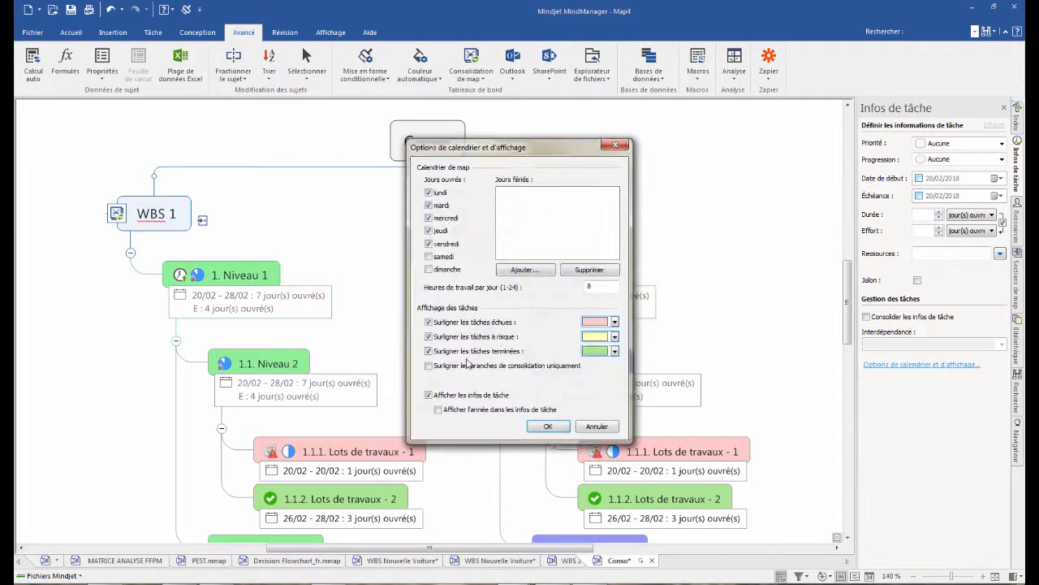
pyautogui.click(428, 322)
pyautogui.click(429, 336)
pyautogui.click(428, 351)
pyautogui.click(557, 427)
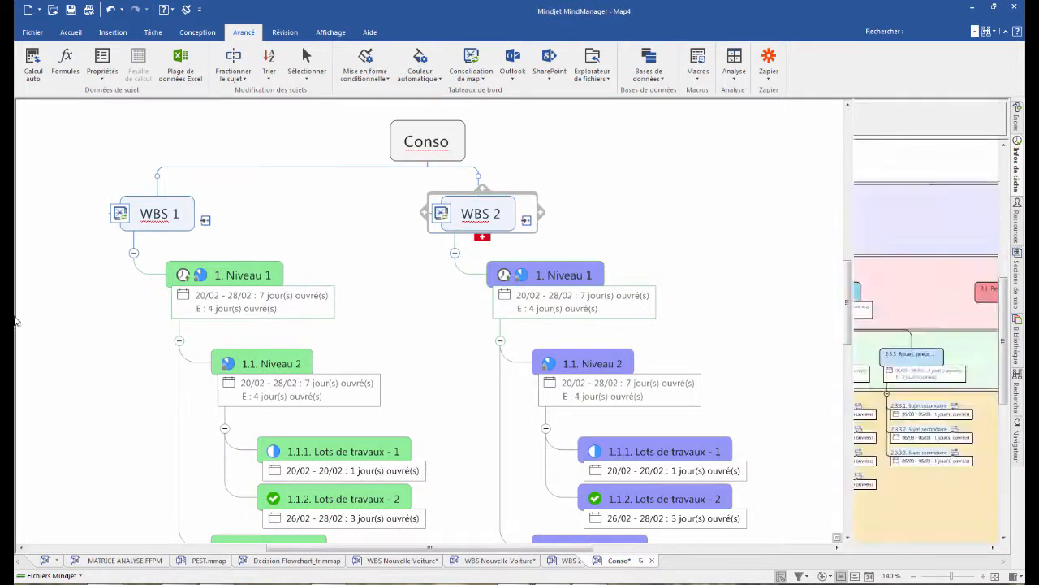
pyautogui.click(1007, 108)
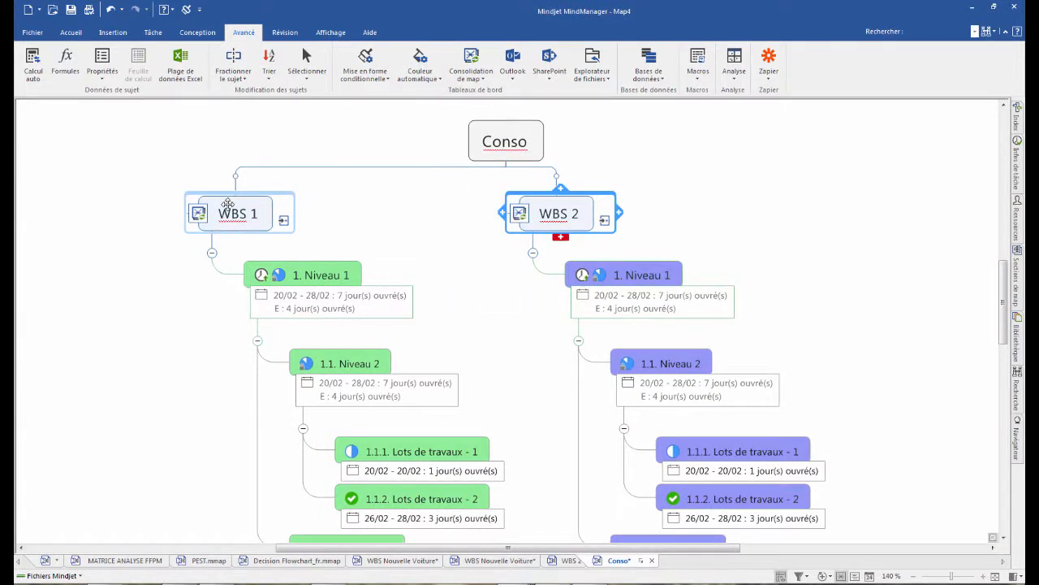
# - Set the org chart depth of the Conso central topic to 4 levels
pyautogui.click(503, 130)
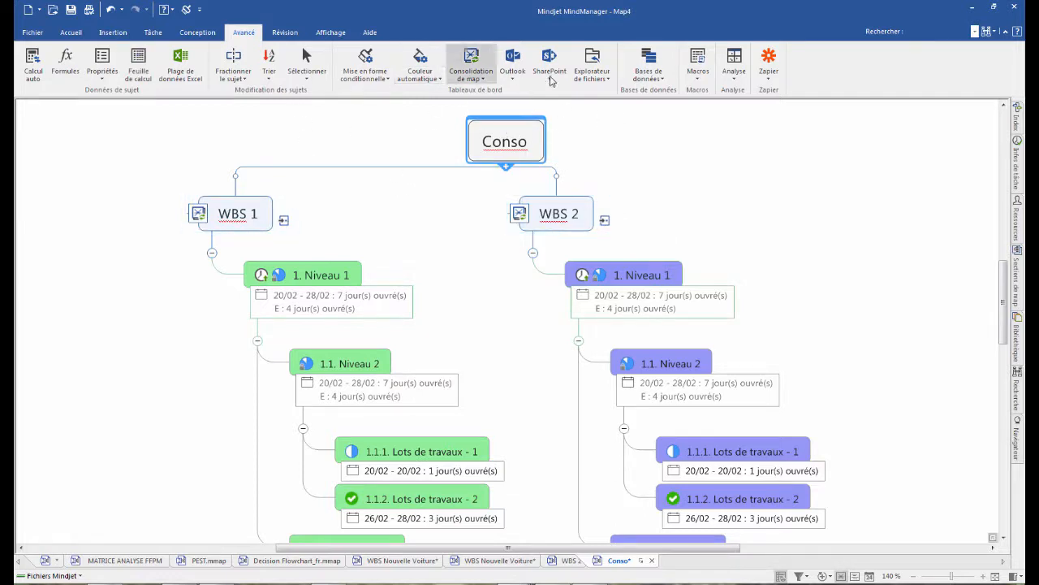
pyautogui.click(210, 36)
pyautogui.click(432, 64)
pyautogui.moveTo(500, 194)
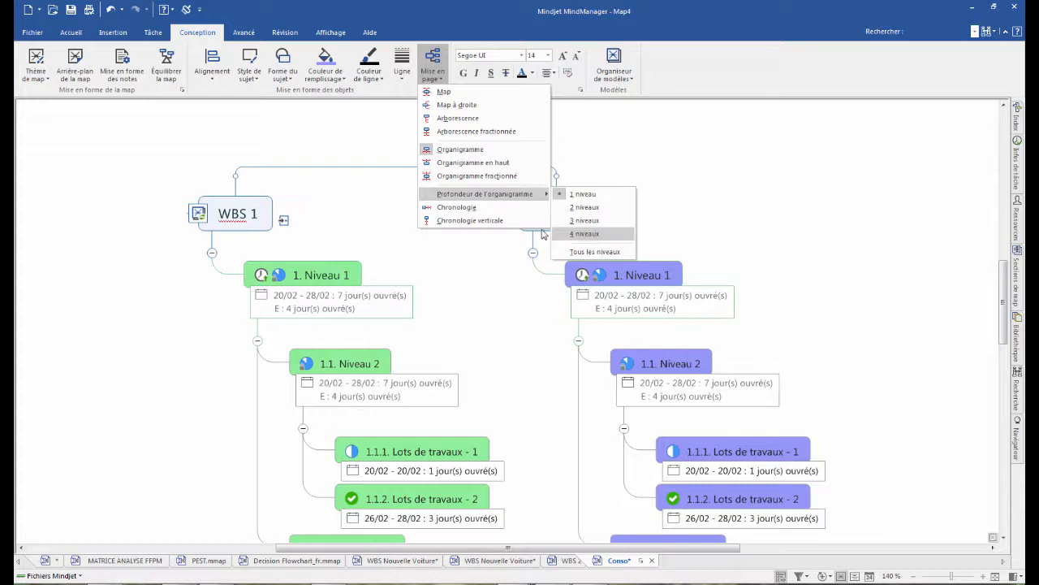
pyautogui.click(581, 234)
pyautogui.scroll(-7, 371, 320)
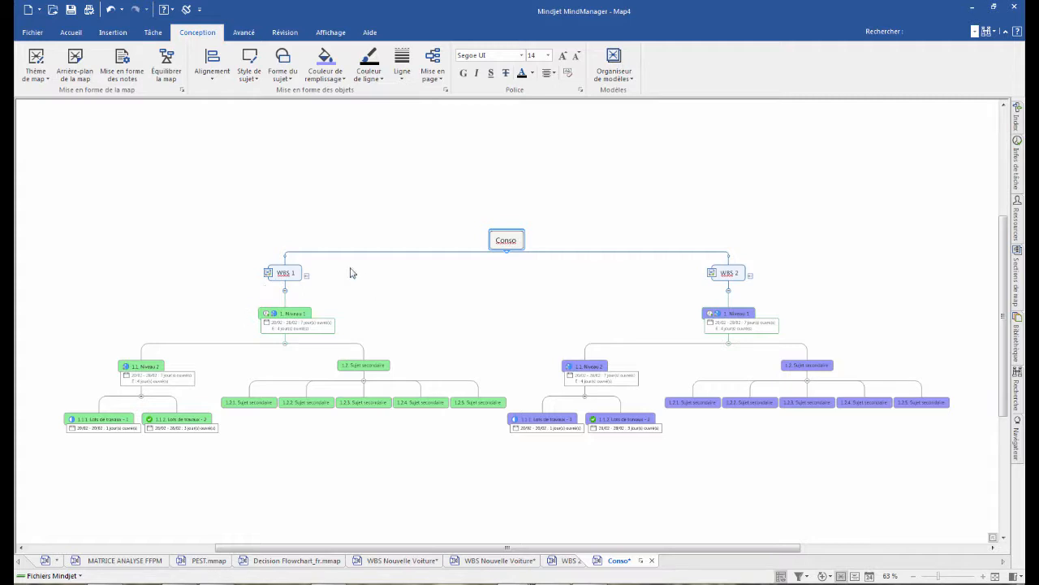
# - In the WBS 2 map, give topics 1.2.1 to 1.2.5 a start date and due date of 20/02/2018
pyautogui.click(567, 560)
pyautogui.click(499, 248)
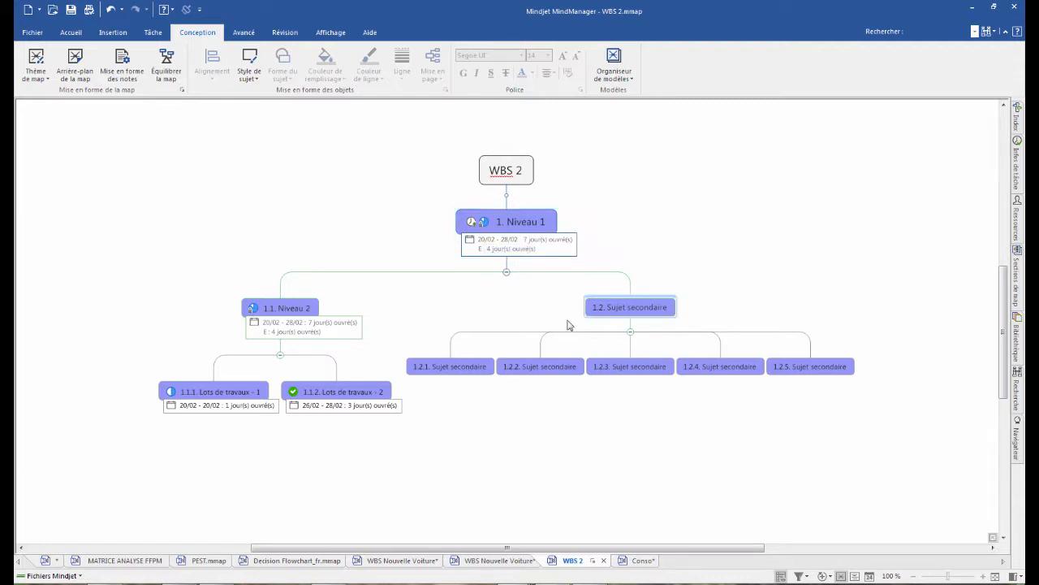
pyautogui.moveTo(532, 370); pyautogui.dragTo(849, 392)
pyautogui.click(1016, 176)
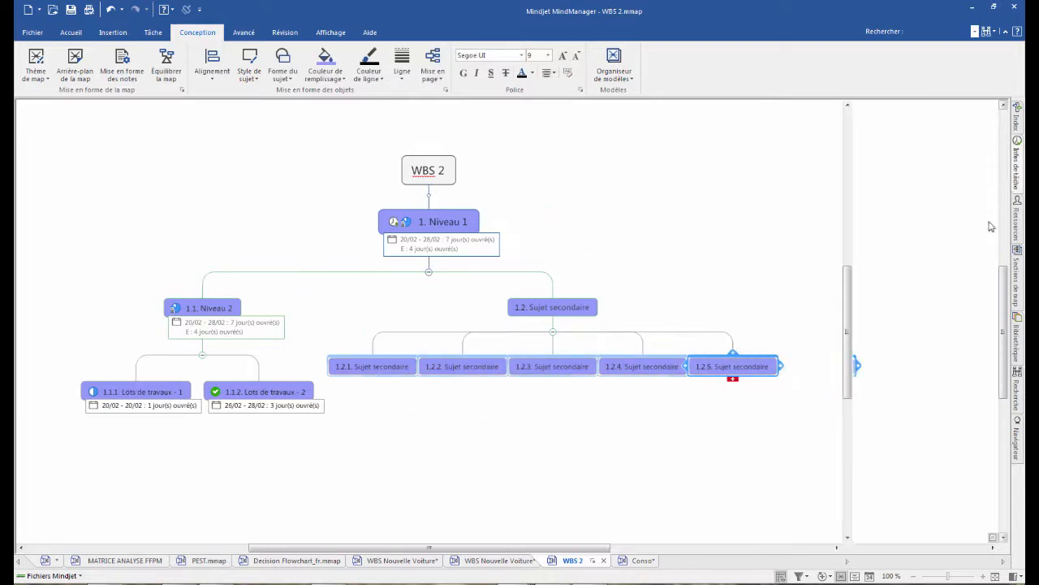
pyautogui.click(919, 178)
pyautogui.click(919, 196)
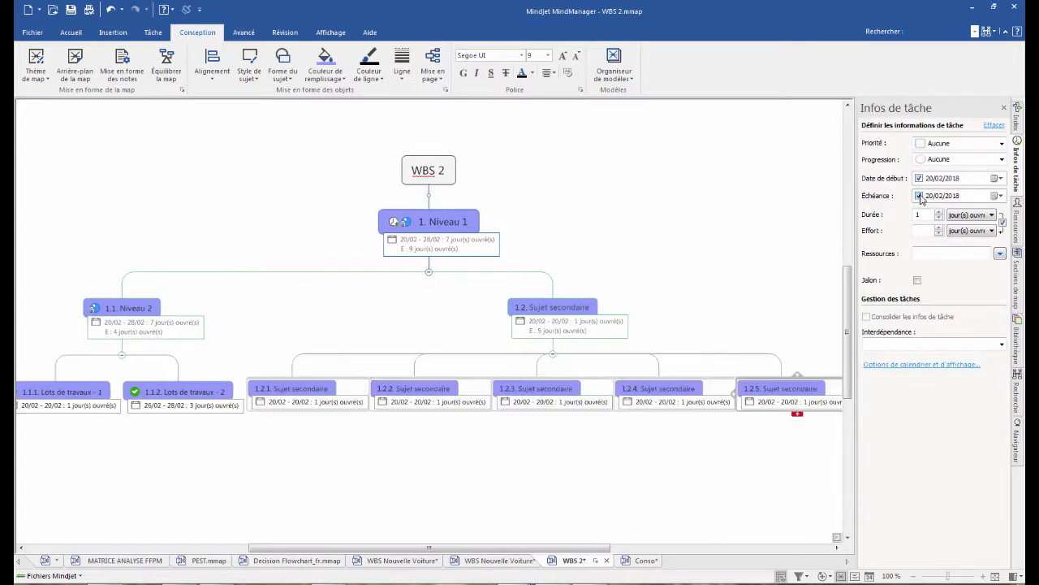
# - Link topics 1.2.1 to 1.2.5 in sequence with finish-to-start (Fin à début) dependencies
pyautogui.click(1000, 253)
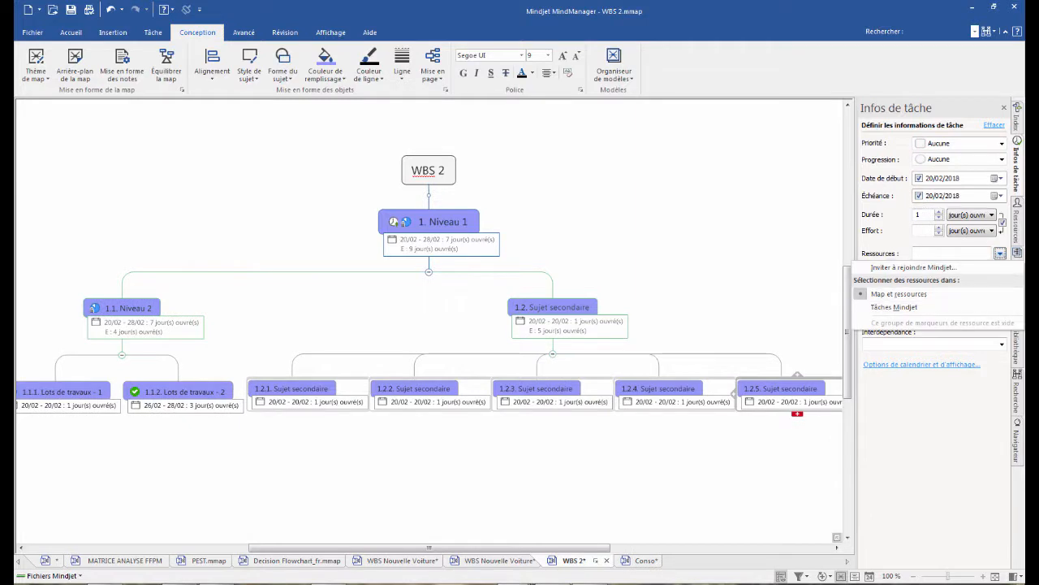
pyautogui.click(972, 405)
pyautogui.click(1002, 344)
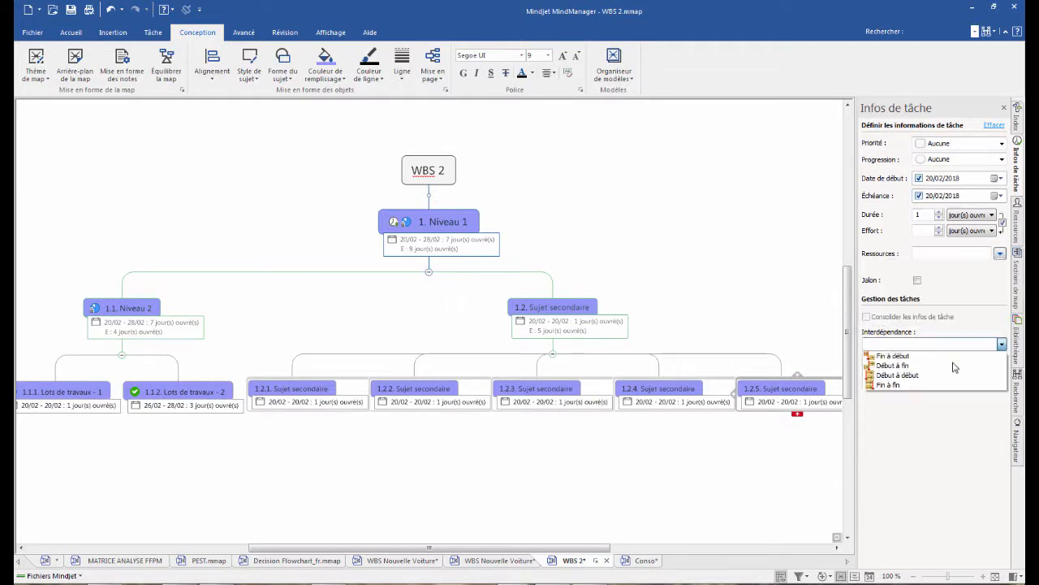
pyautogui.click(887, 364)
pyautogui.click(543, 465)
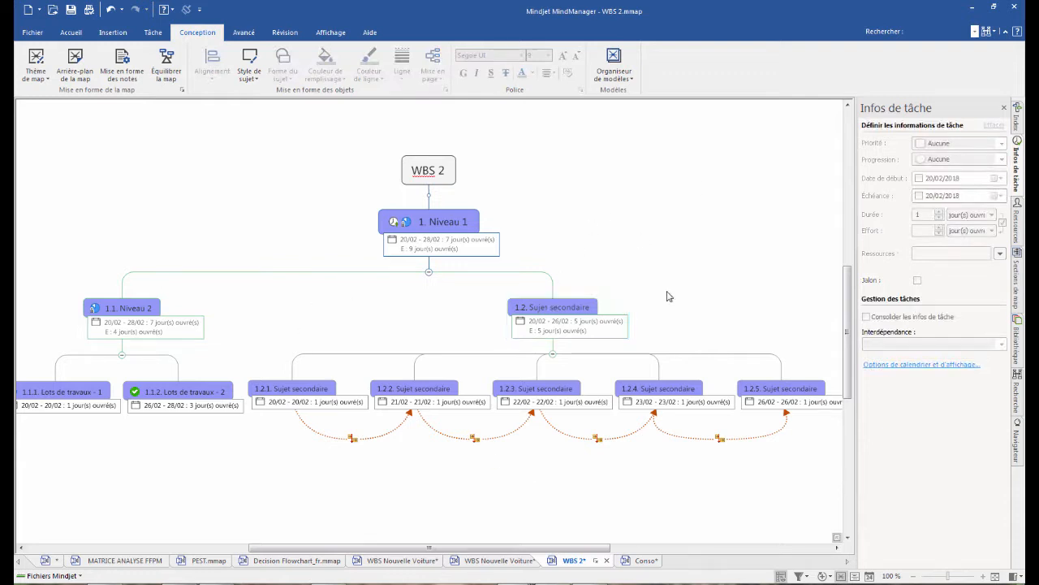
pyautogui.click(553, 311)
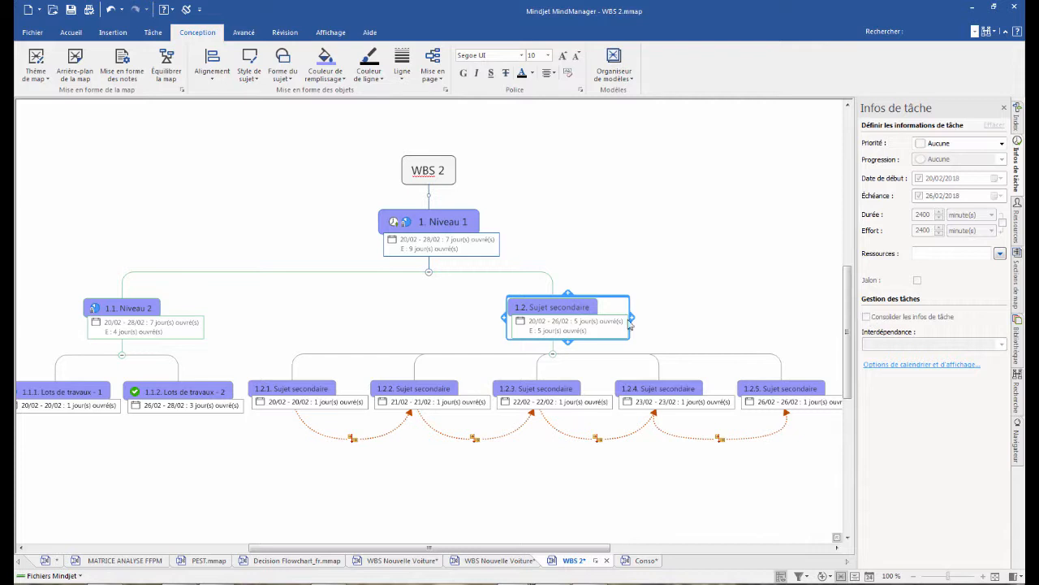
pyautogui.doubleClick(560, 307)
pyautogui.press('BackSpace')
pyautogui.click(689, 316)
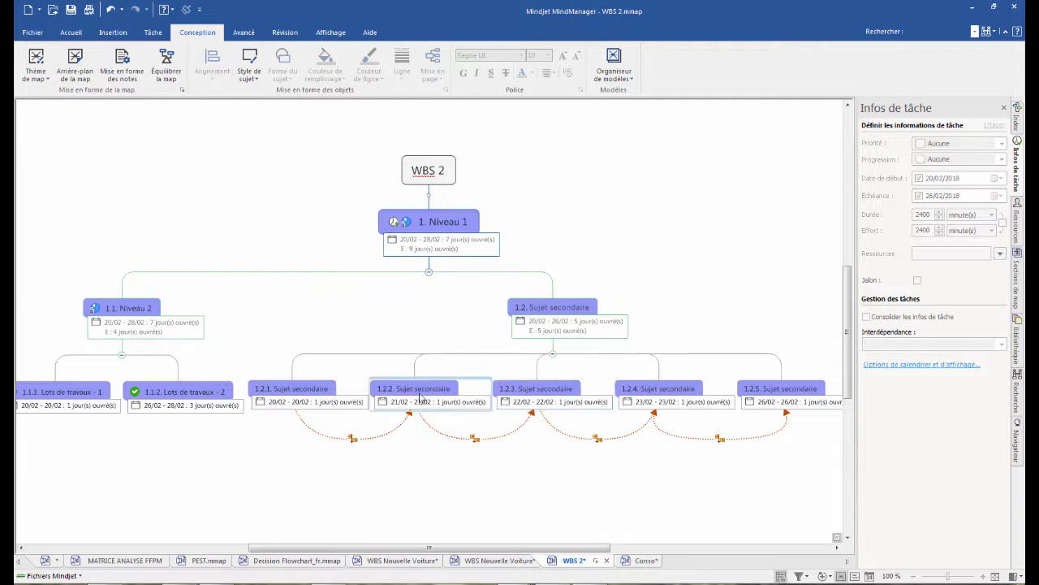
# - Set the progress of topics 1.2.1 and 1.2.2 to 0 %
pyautogui.click(323, 397)
pyautogui.keyDown('ctrl'); pyautogui.click(428, 396); pyautogui.keyUp('ctrl')
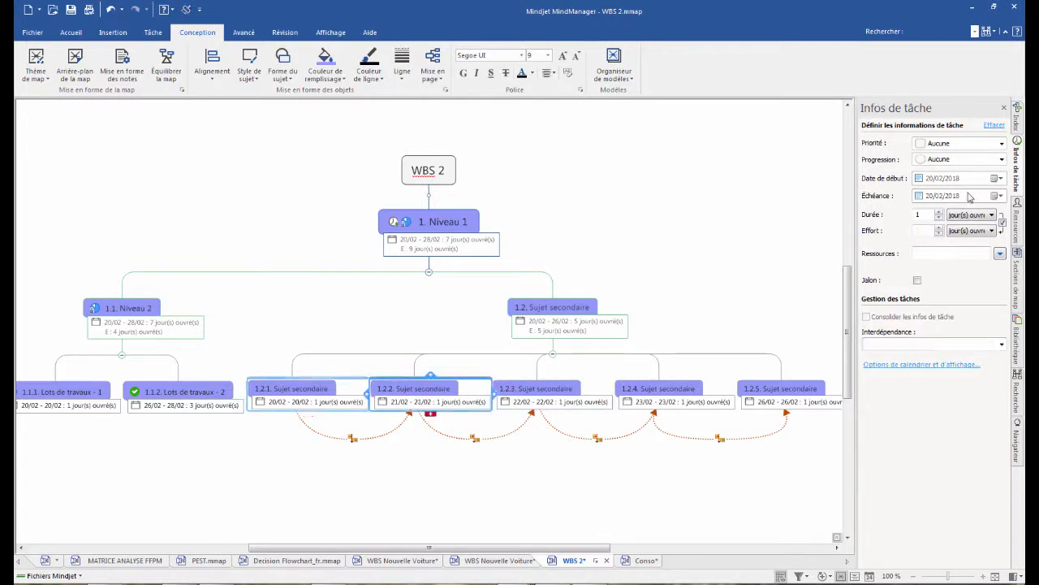
pyautogui.click(1000, 160)
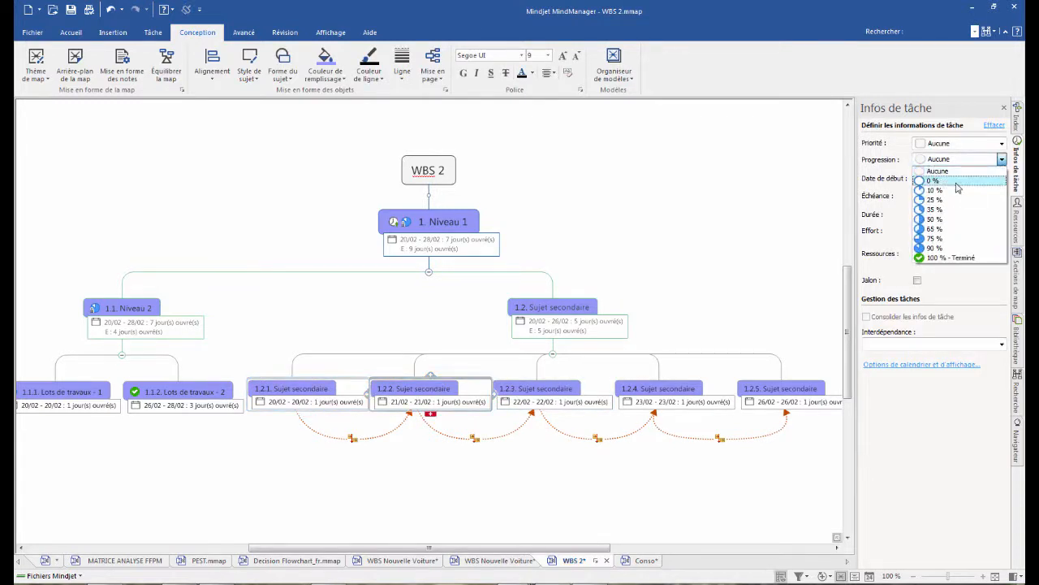
pyautogui.click(958, 182)
pyautogui.click(491, 337)
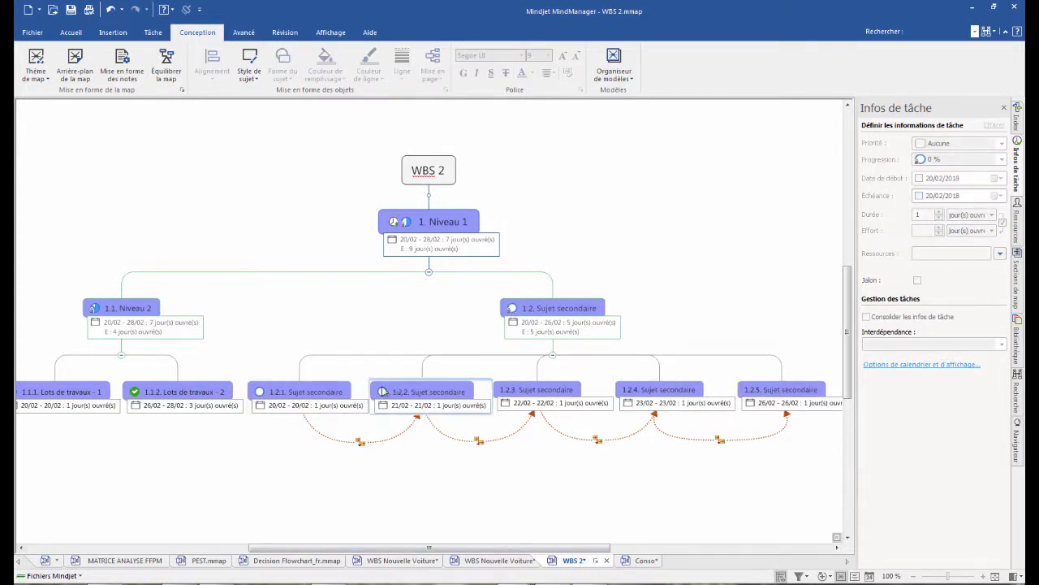
# - Add a half-dial gauge image to topic 1.2.1 and a round red-and-white gauge image to topic 1.2.3 from the image library
pyautogui.click(326, 392)
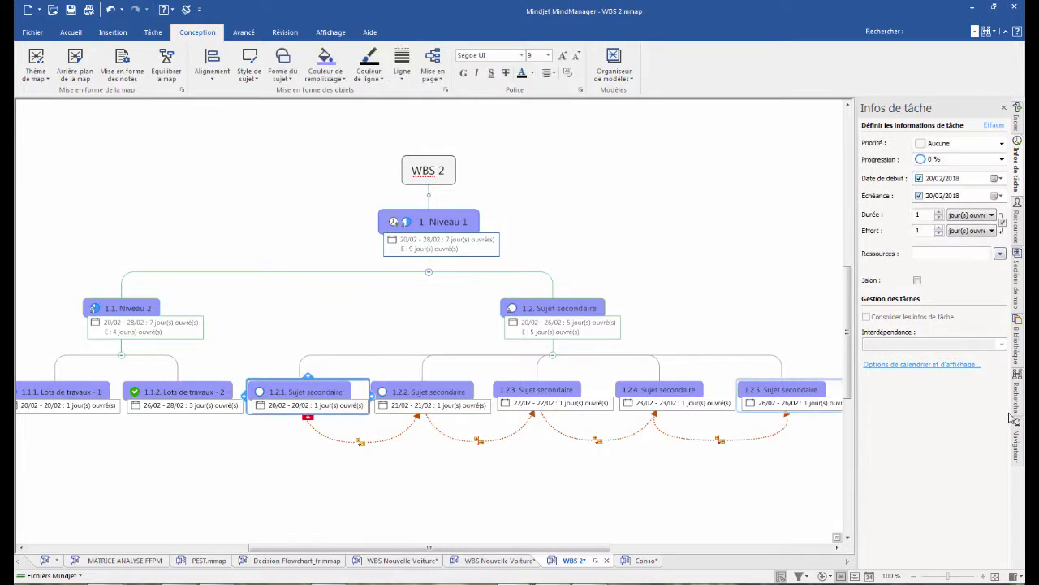
pyautogui.click(1019, 351)
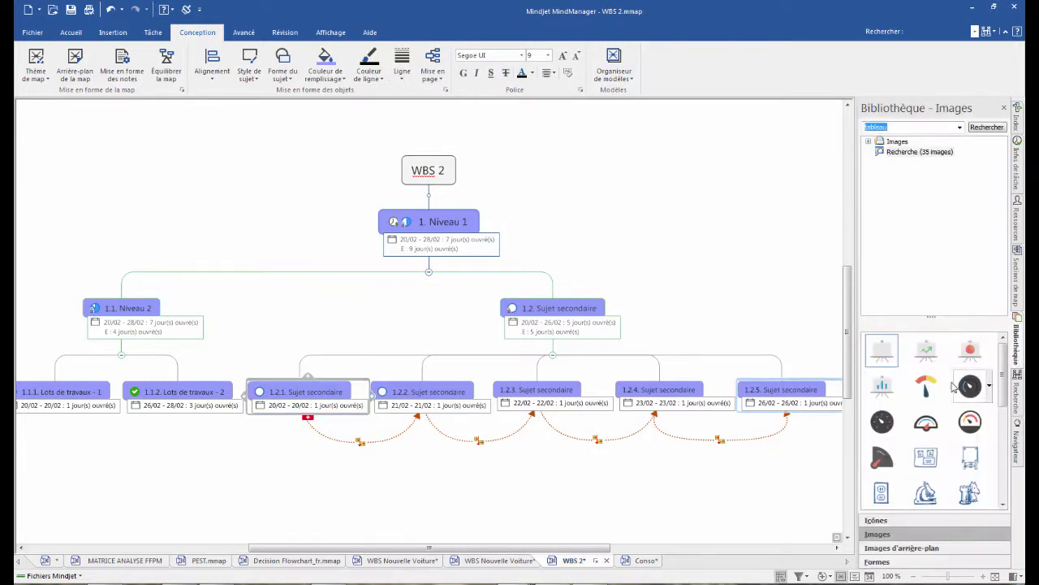
pyautogui.click(925, 421)
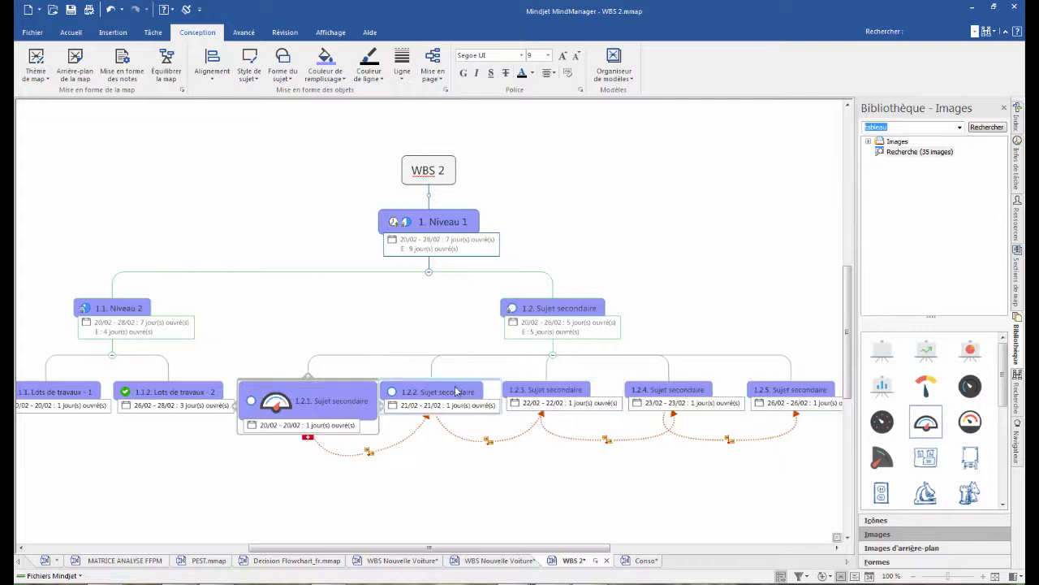
pyautogui.click(552, 394)
pyautogui.click(971, 424)
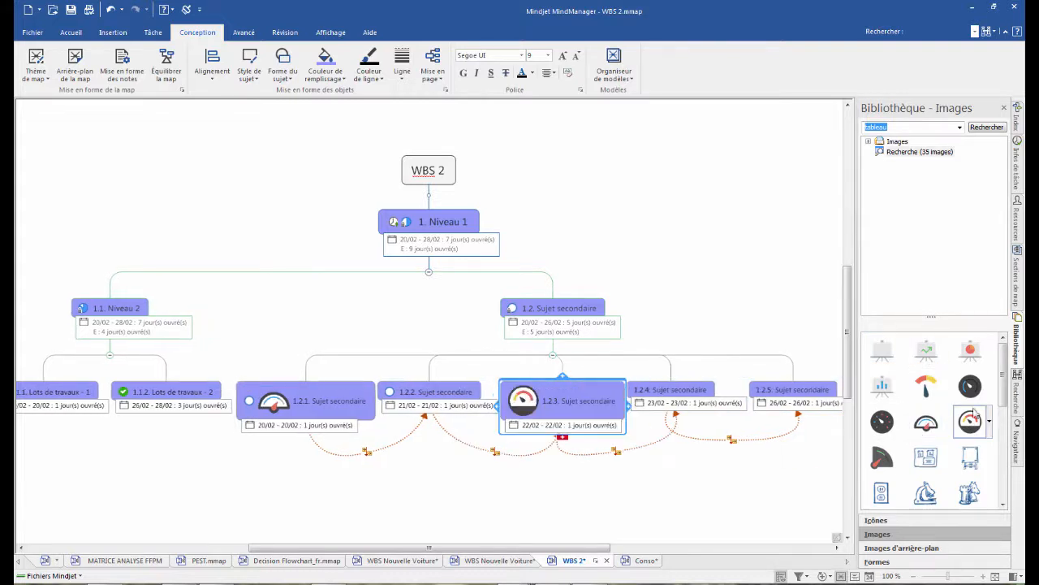
pyautogui.click(1004, 108)
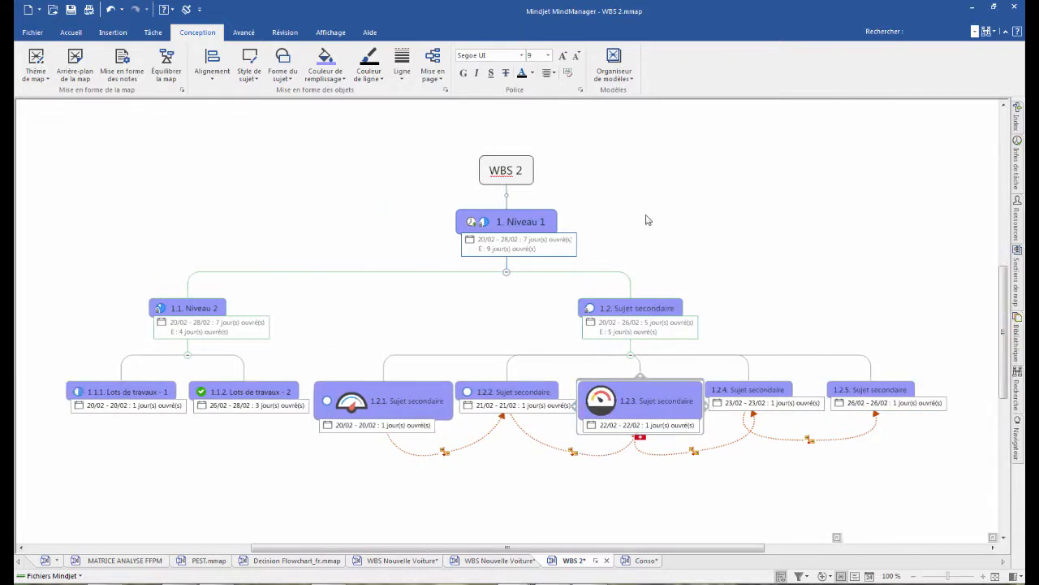
# - Refresh the WBS 2 consolidation in the Conso map and bring its updated branch into view
pyautogui.click(646, 561)
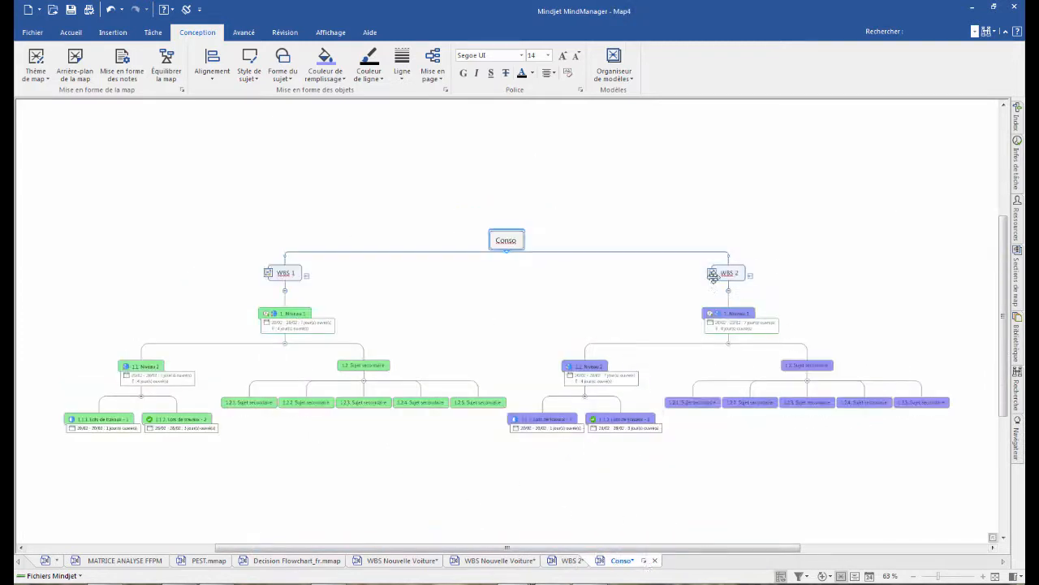
pyautogui.scroll(3, 807, 279)
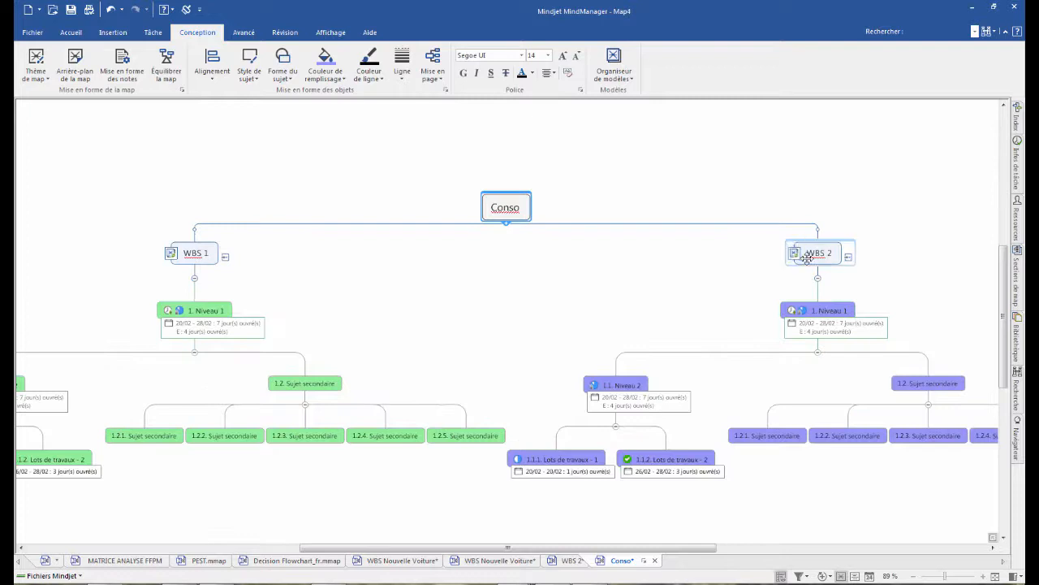
pyautogui.click(794, 253)
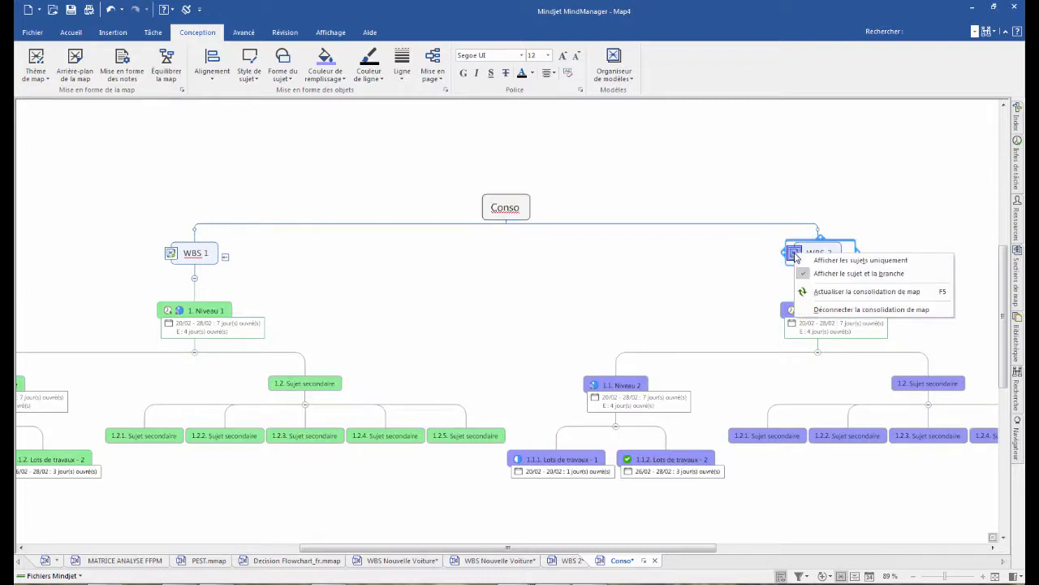
pyautogui.click(829, 293)
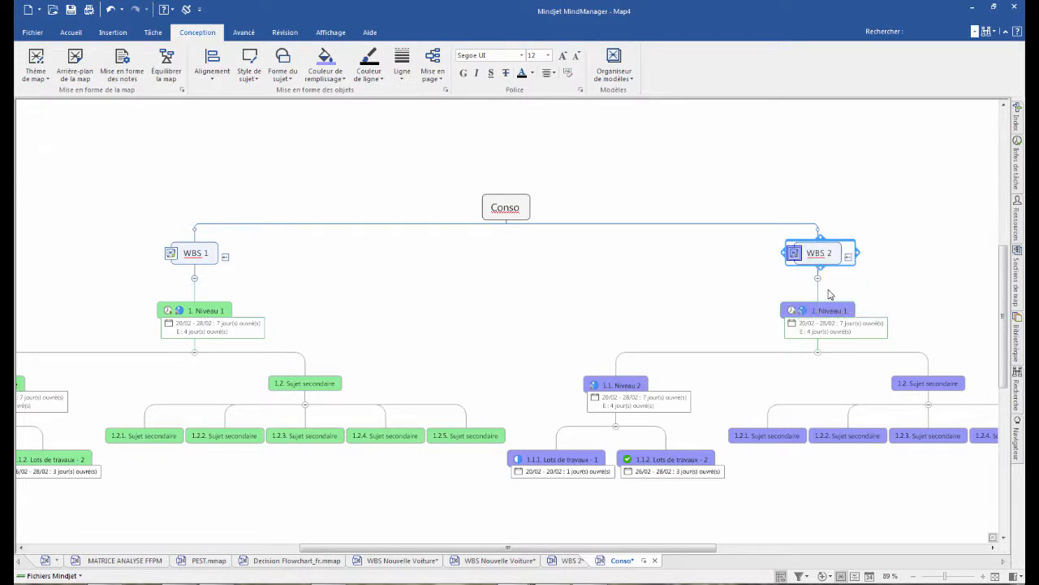
pyautogui.moveTo(642, 547); pyautogui.dragTo(742, 548)
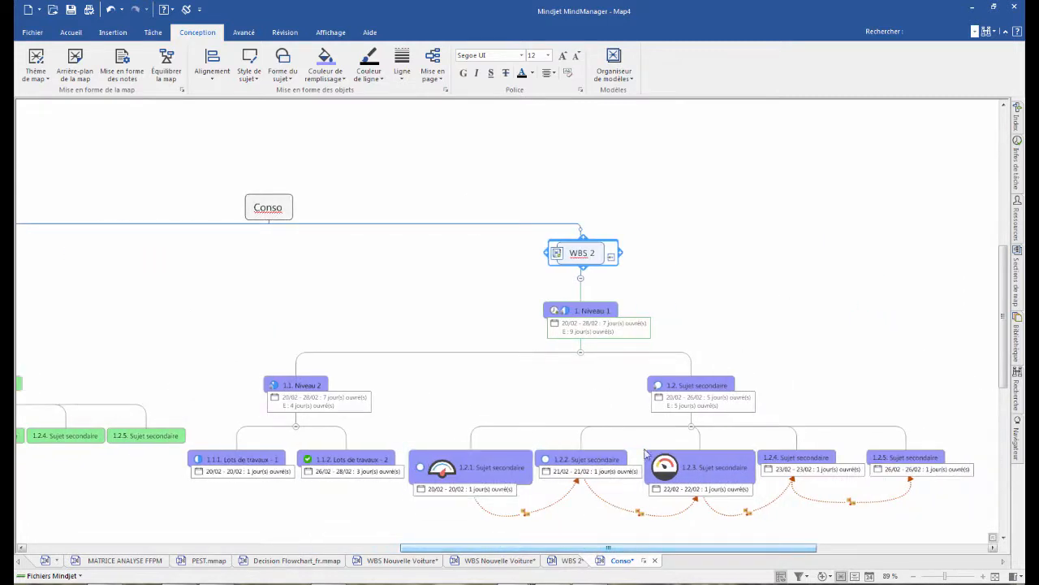
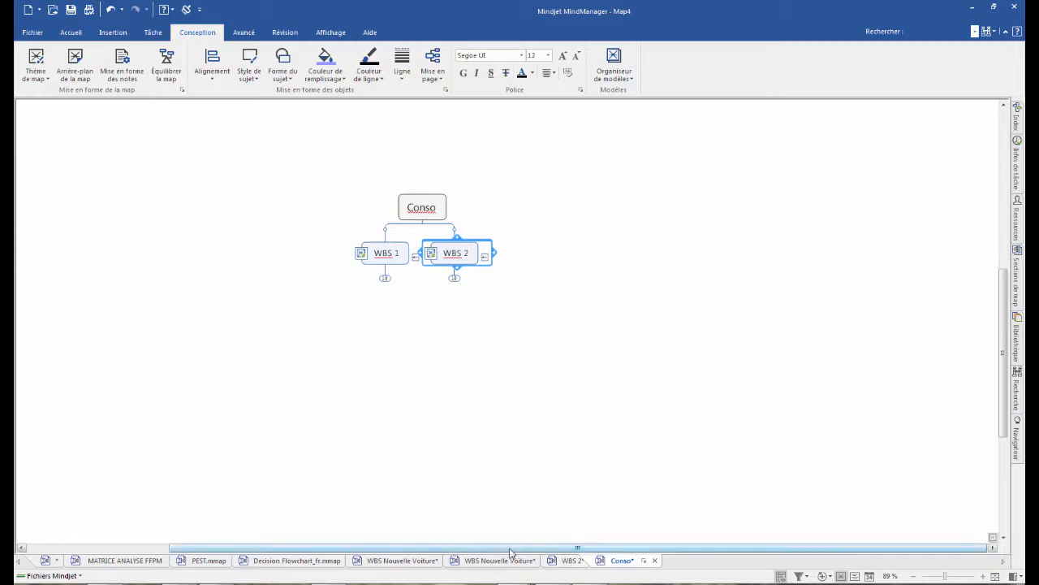
# - Switch to the published WBS Nouvelle Voiture map and review its publication options without applying any
pyautogui.click(420, 560)
pyautogui.click(501, 560)
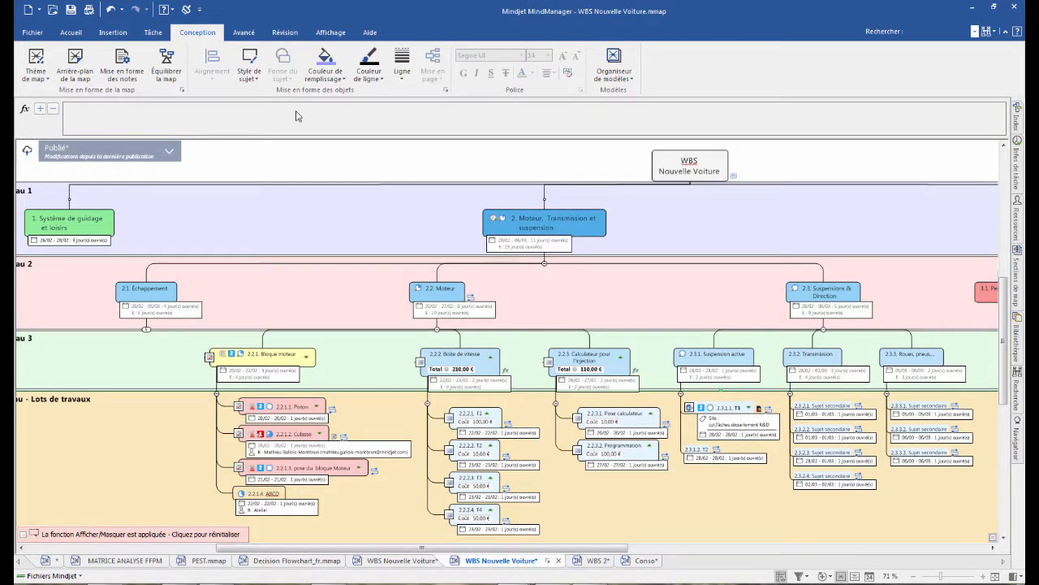
pyautogui.click(168, 154)
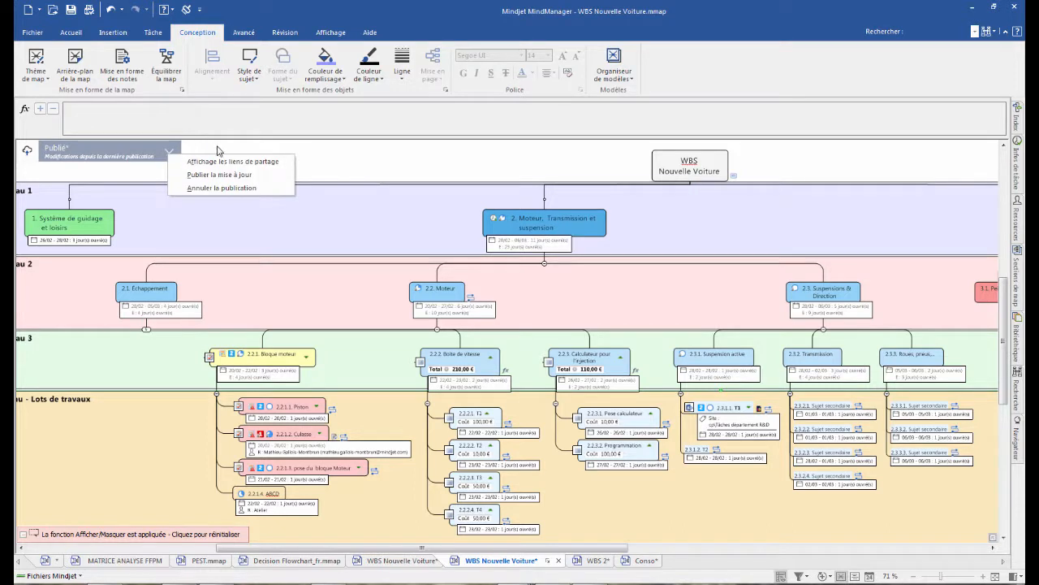
pyautogui.click(365, 165)
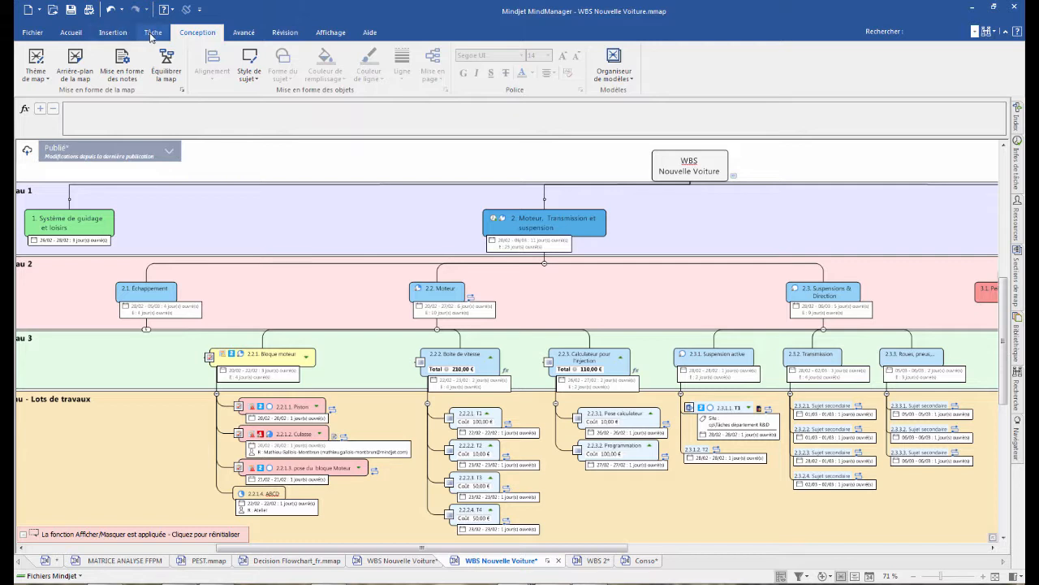
# - Show the list of published files and open the advanced options of WBS Nouvelle Voiture.mmap
pyautogui.click(70, 32)
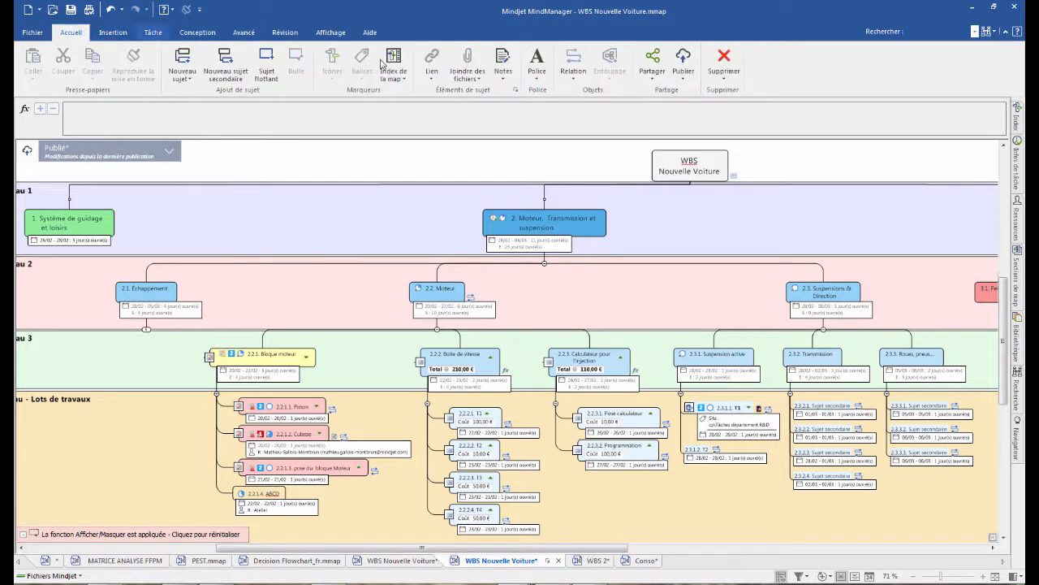
pyautogui.click(683, 63)
pyautogui.click(715, 136)
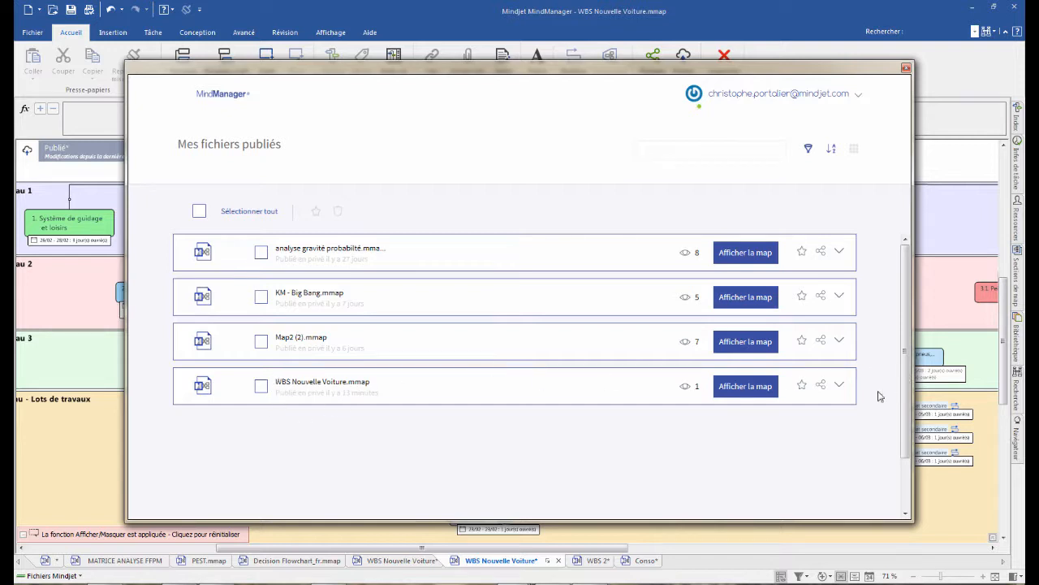
pyautogui.click(840, 388)
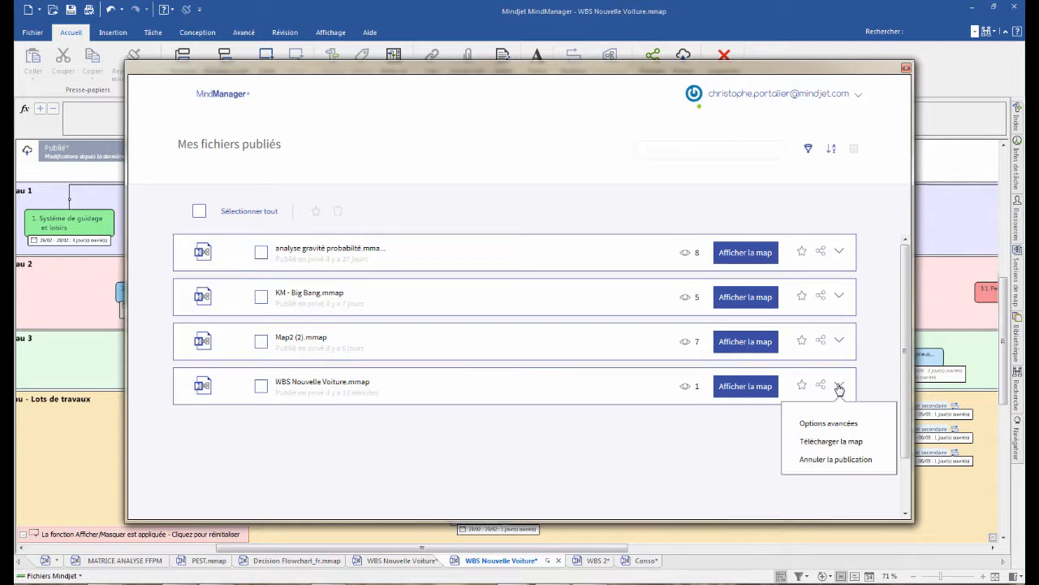
pyautogui.click(833, 429)
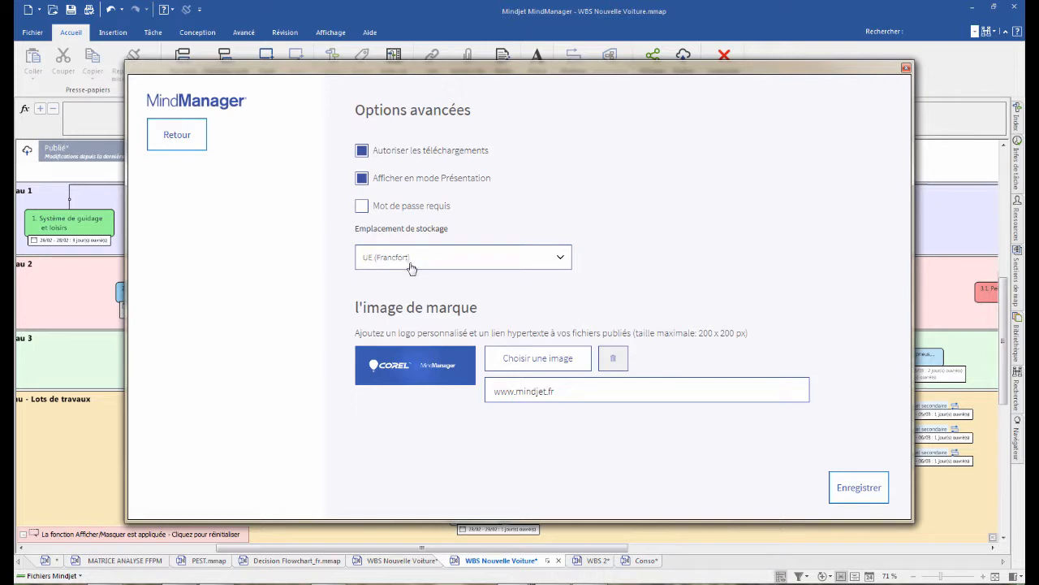
# - Review the storage location choices, toggle the download permission, and close the advanced options without saving
pyautogui.click(563, 260)
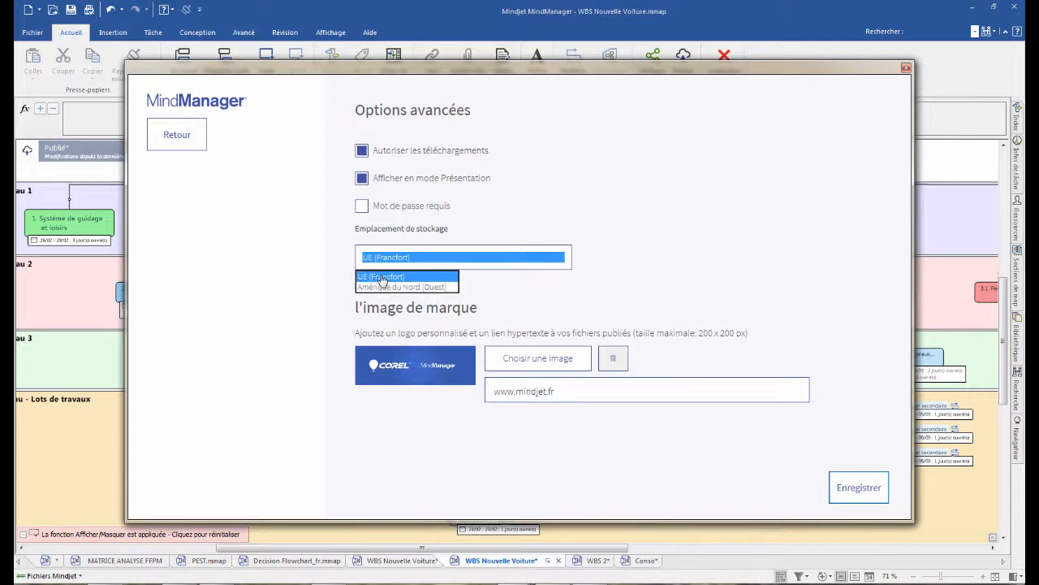
pyautogui.click(540, 221)
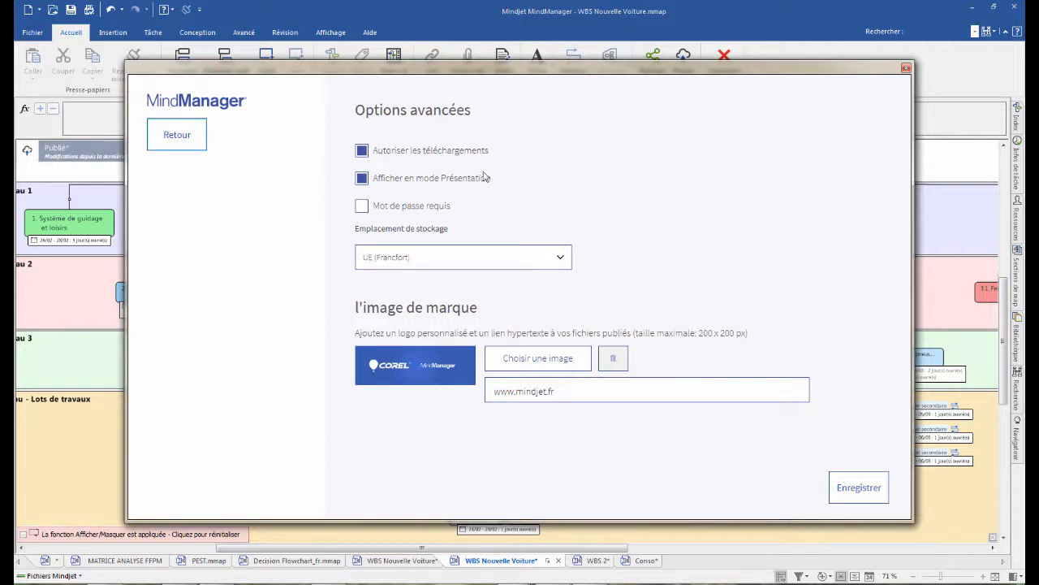
pyautogui.click(362, 151)
pyautogui.click(907, 69)
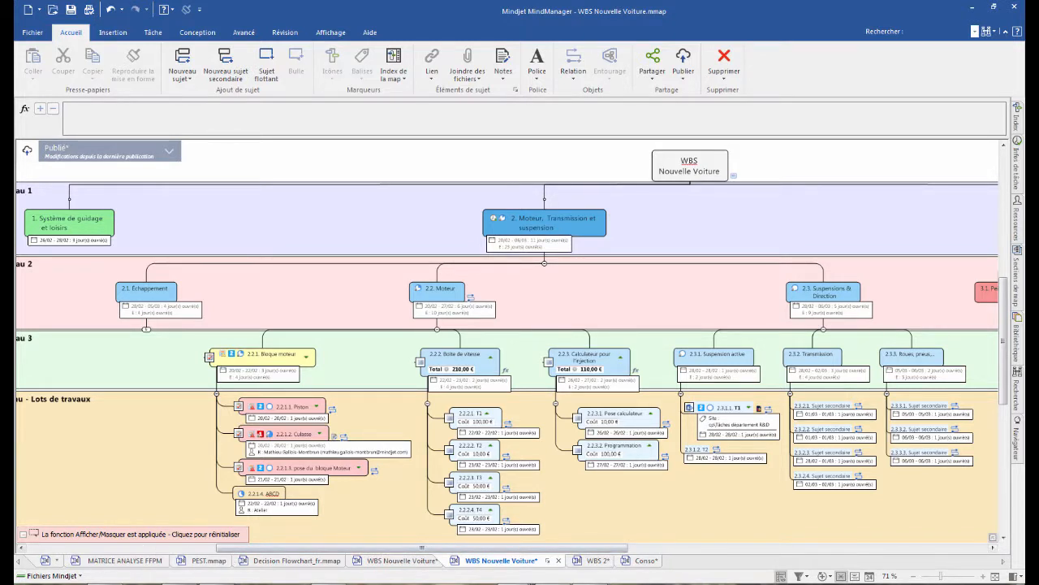
# - Open the map FR - Ishikawa combiné aux 5 Pourquoi.mmap from the Desktop folder and view its diagram and table
pyautogui.rightClick(213, 579)
pyautogui.click(202, 536)
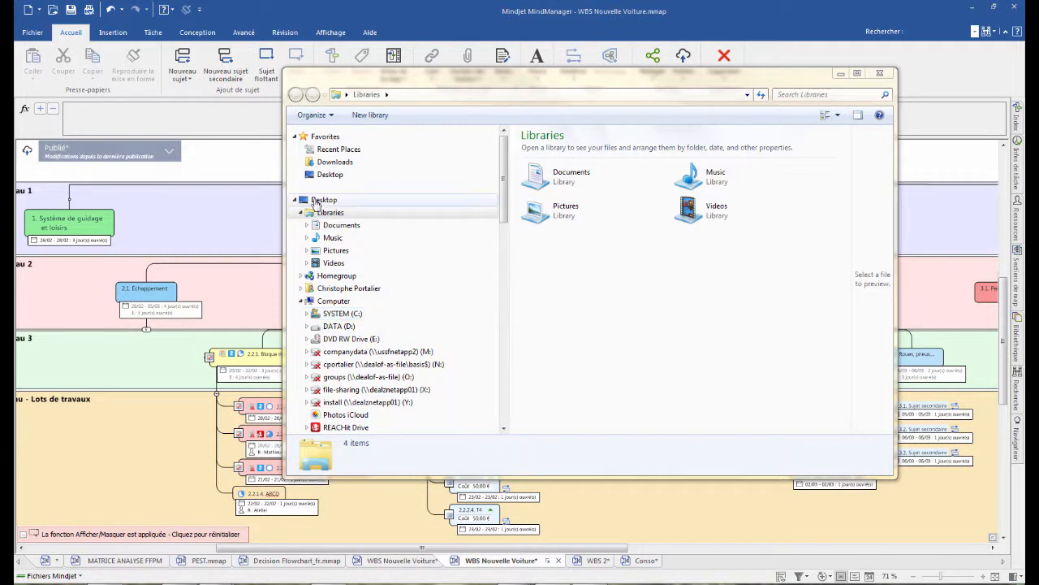
pyautogui.click(322, 200)
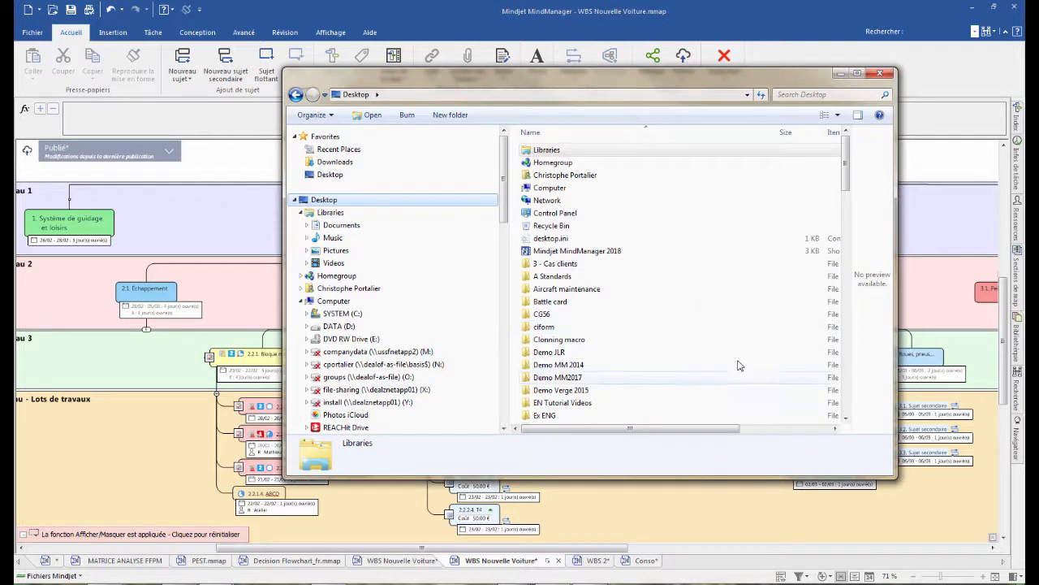
pyautogui.click(611, 201)
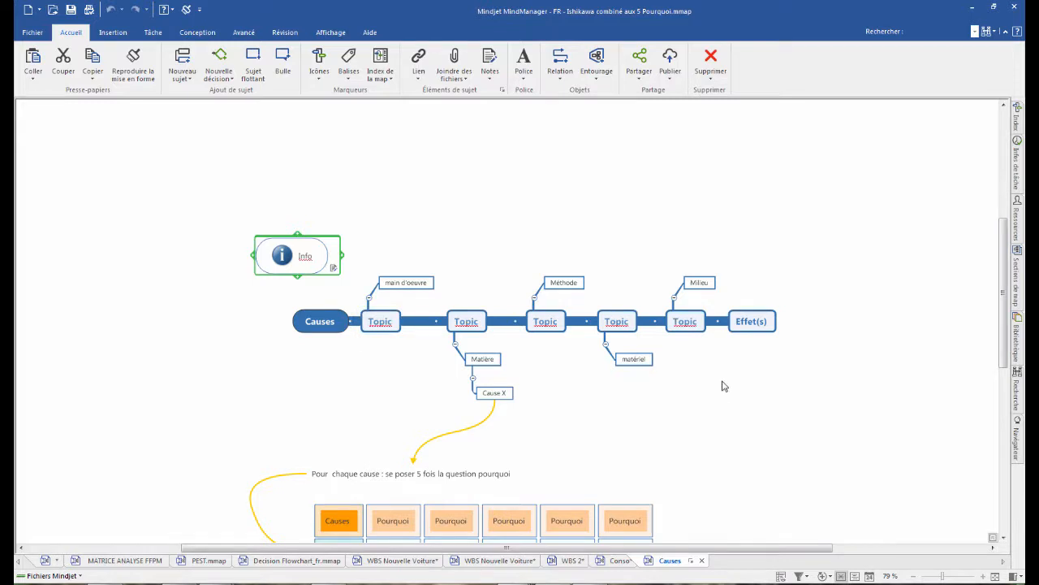
pyautogui.scroll(-3, 687, 389)
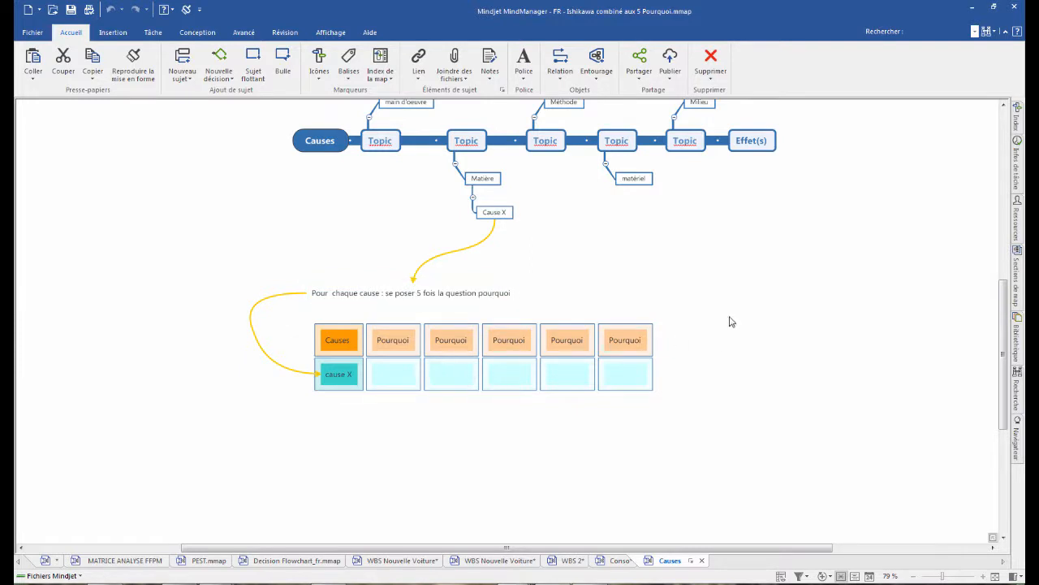
pyautogui.scroll(2, 729, 321)
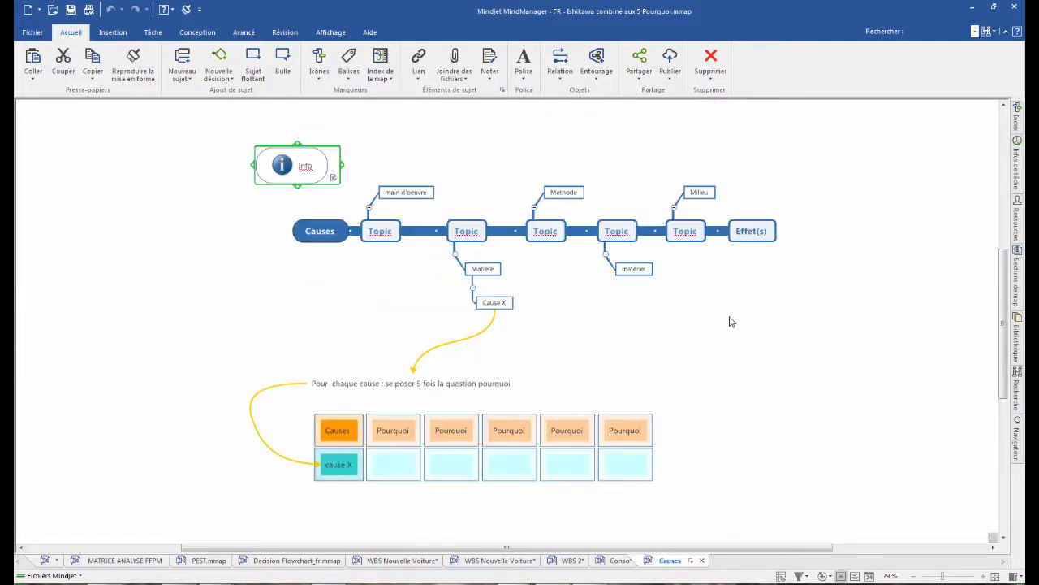
# - Show the advanced tools on the Conso map and return to the webinar how-to map's Questions and Contact topics
pyautogui.click(619, 560)
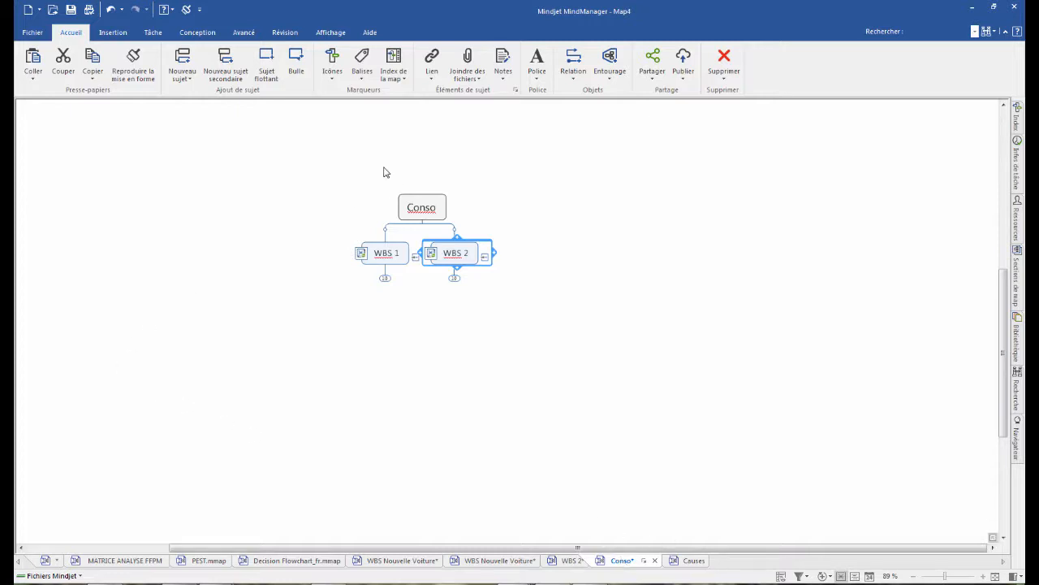
pyautogui.click(246, 33)
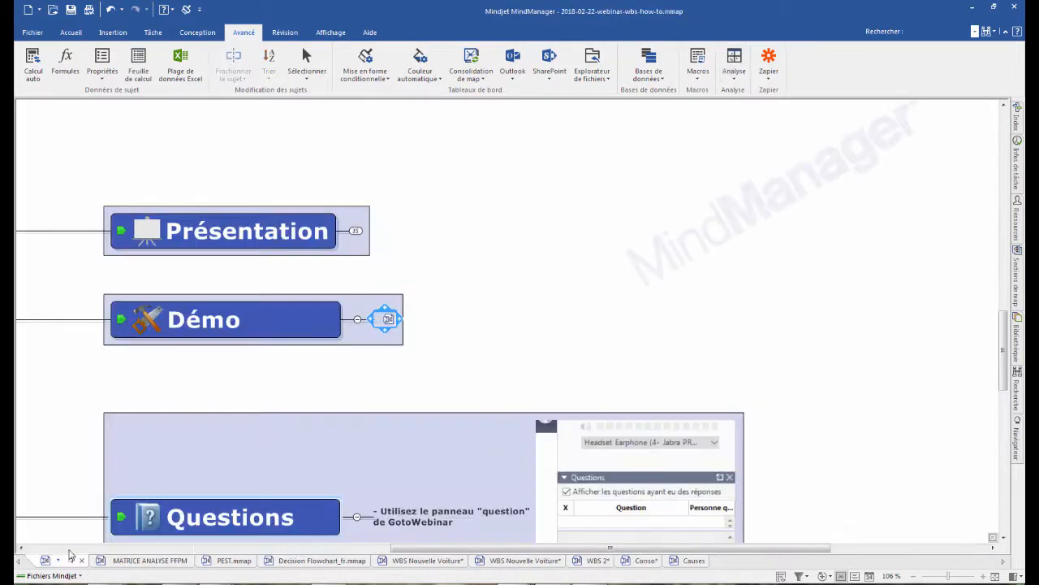
pyautogui.scroll(-1, 471, 291)
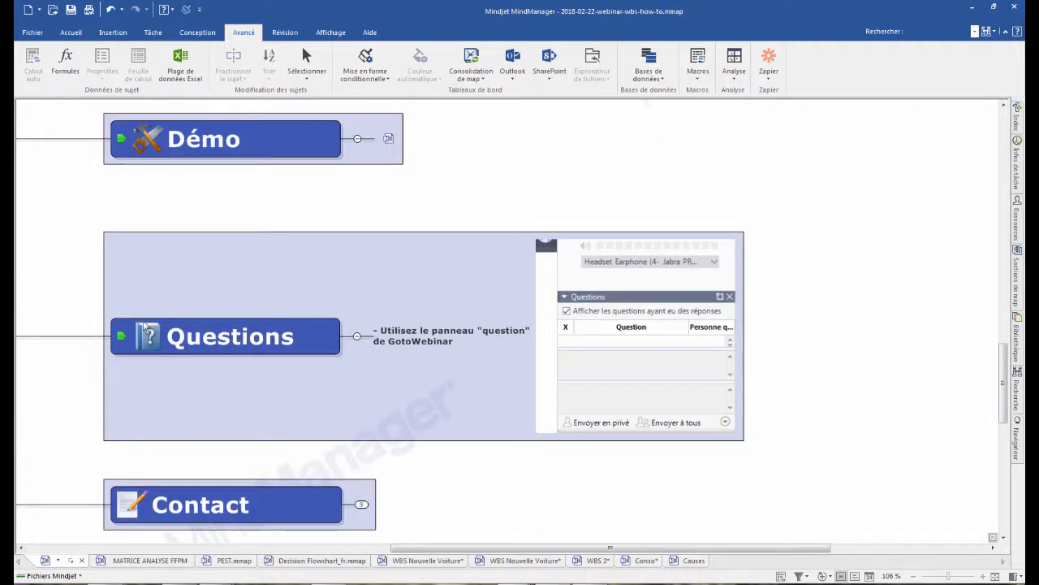
pyautogui.scroll(-2, 203, 422)
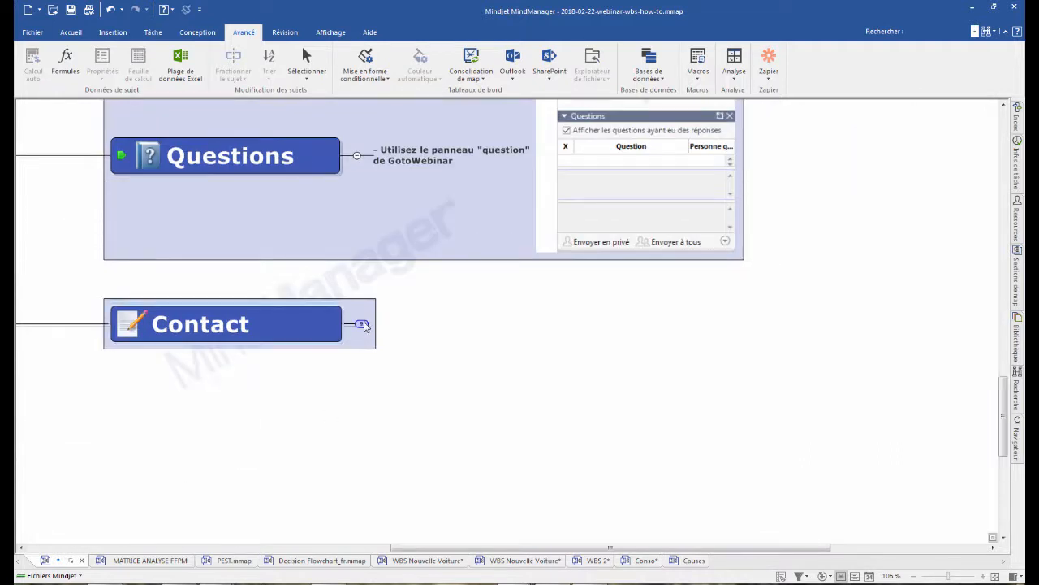
# - Expand the Contact topic and its Présentateur and Pour toute question subtopics
pyautogui.click(363, 324)
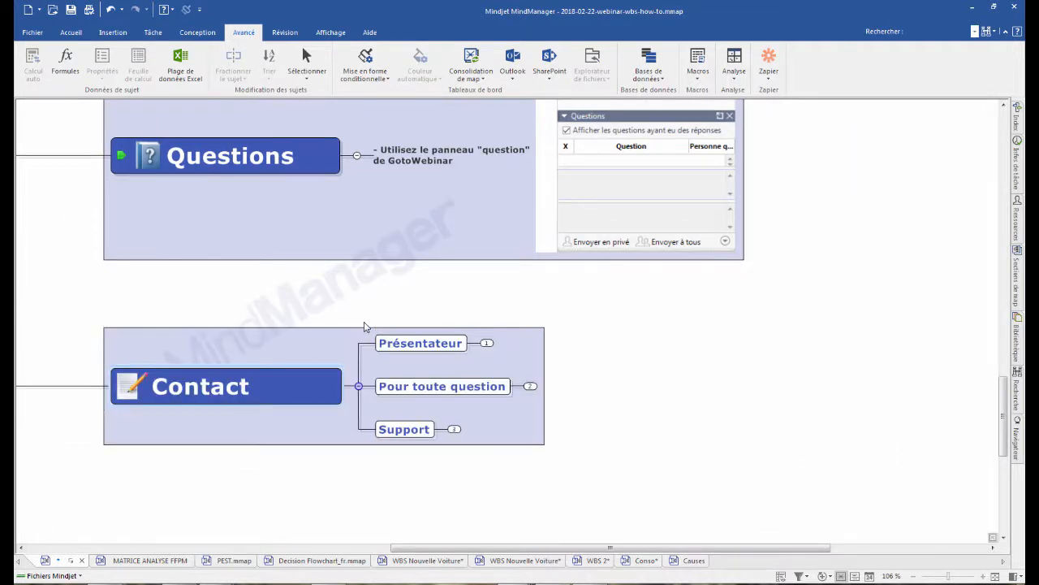
pyautogui.click(486, 344)
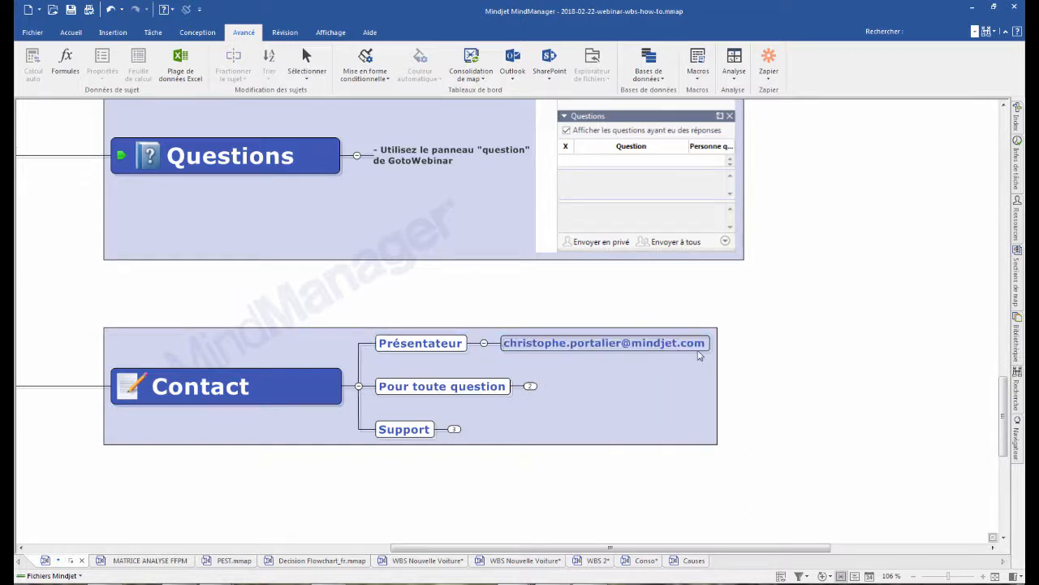
pyautogui.keyDown('ctrl'); pyautogui.scroll(2, 768, 346); pyautogui.keyUp('ctrl')
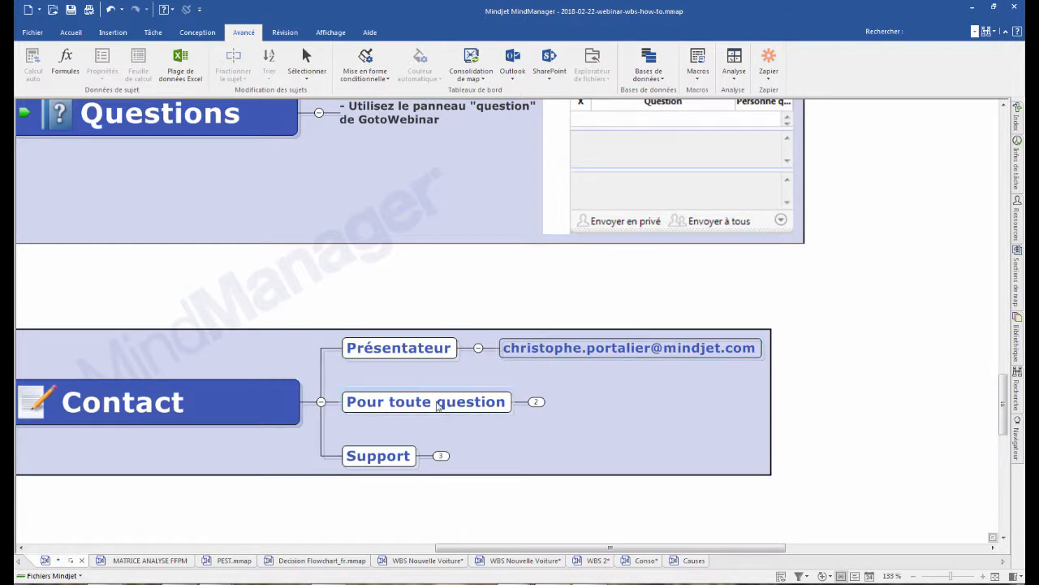
pyautogui.click(537, 402)
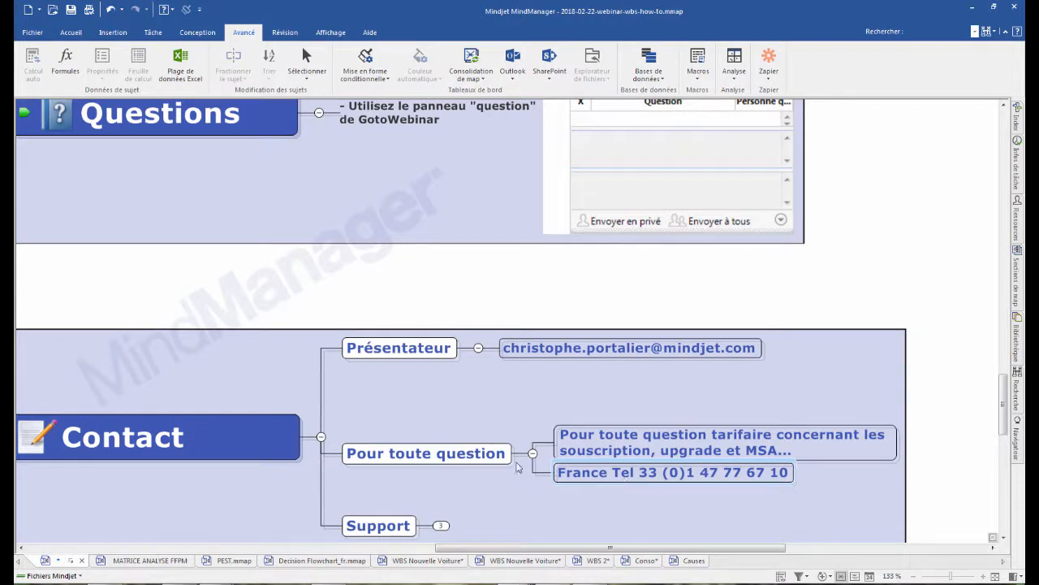
# - Expand the Support subtopic and its version d'essai branch, and bring all the contact details into view
pyautogui.scroll(-1, 454, 446)
pyautogui.click(440, 436)
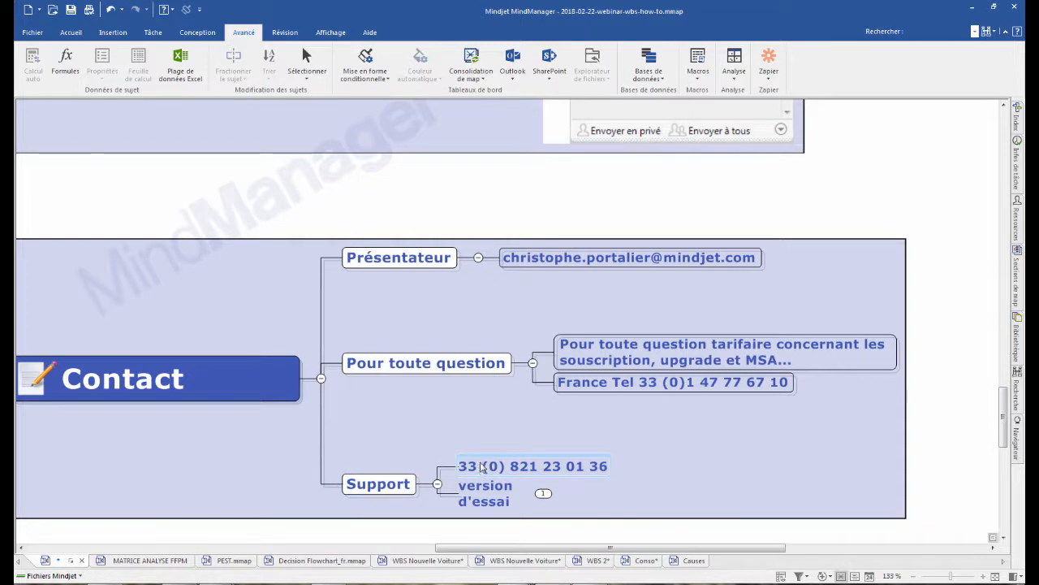
pyautogui.click(544, 493)
pyautogui.scroll(-1, 792, 462)
pyautogui.scroll(-1, 795, 456)
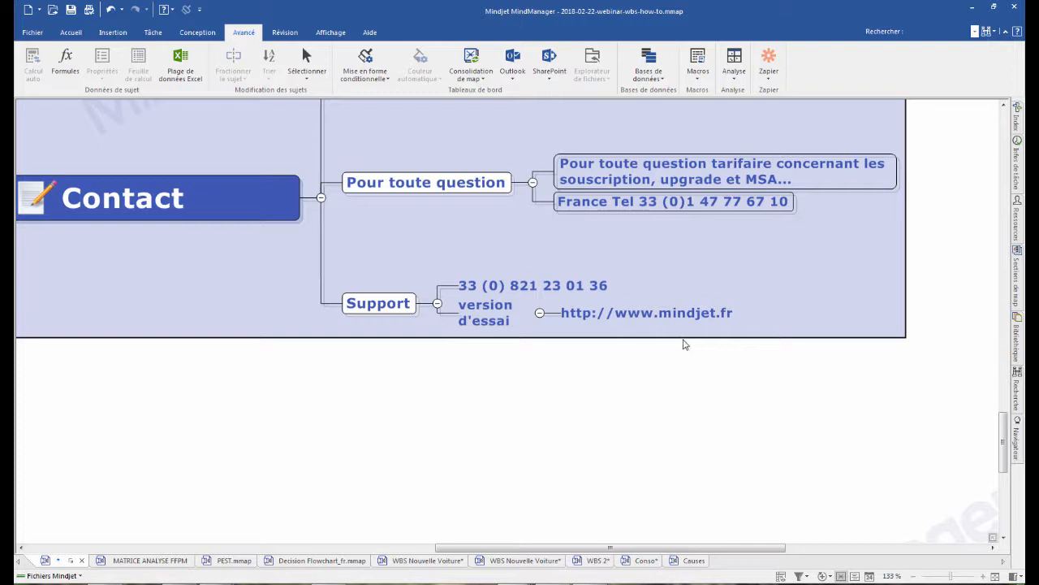
pyautogui.scroll(1, 682, 344)
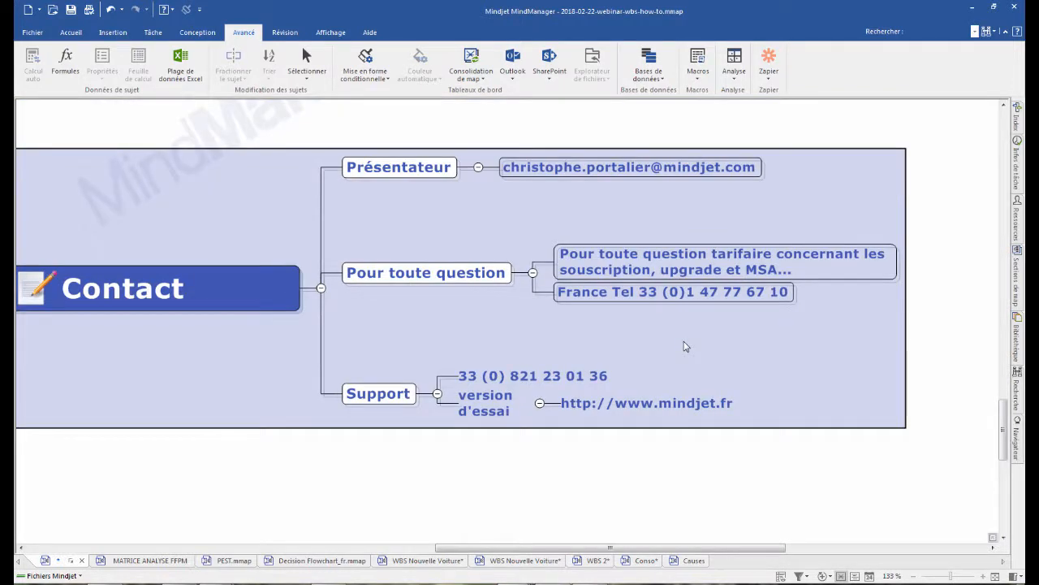